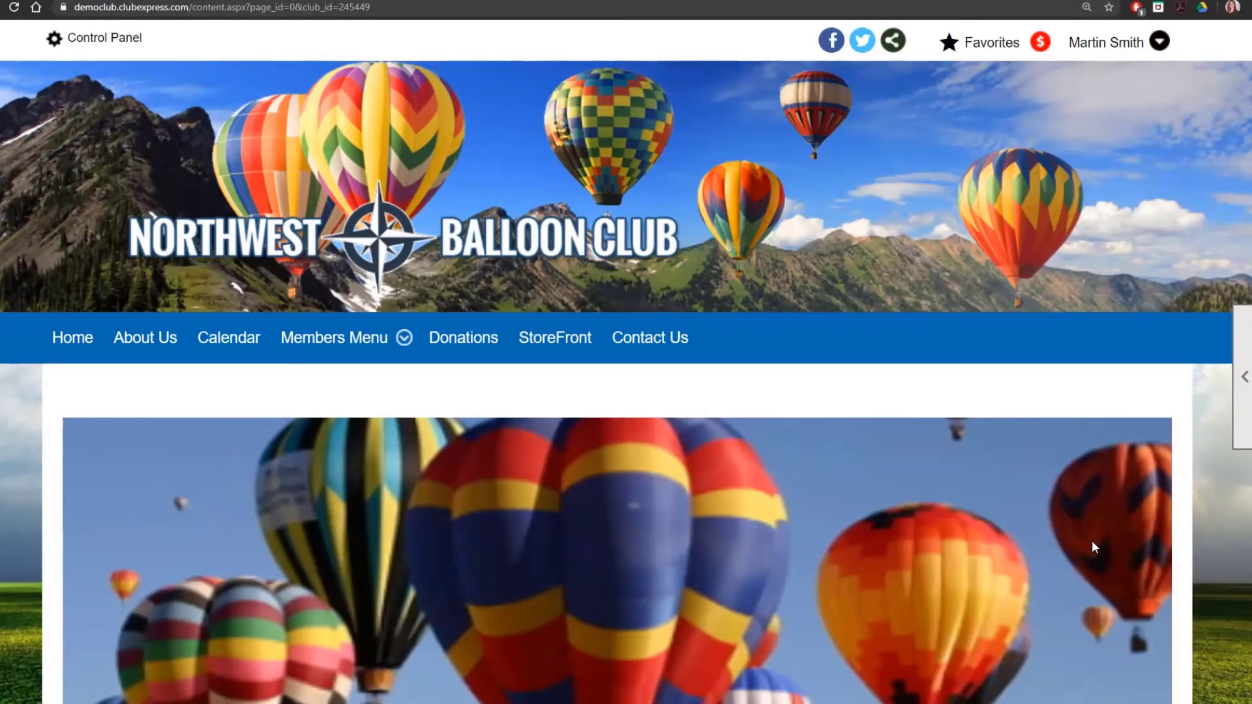
Step: Open the July 17, 2020 NWBC Summer Safety Jamboree event from the calendar
{"action": "left_click", "coordinate": [246, 346]}
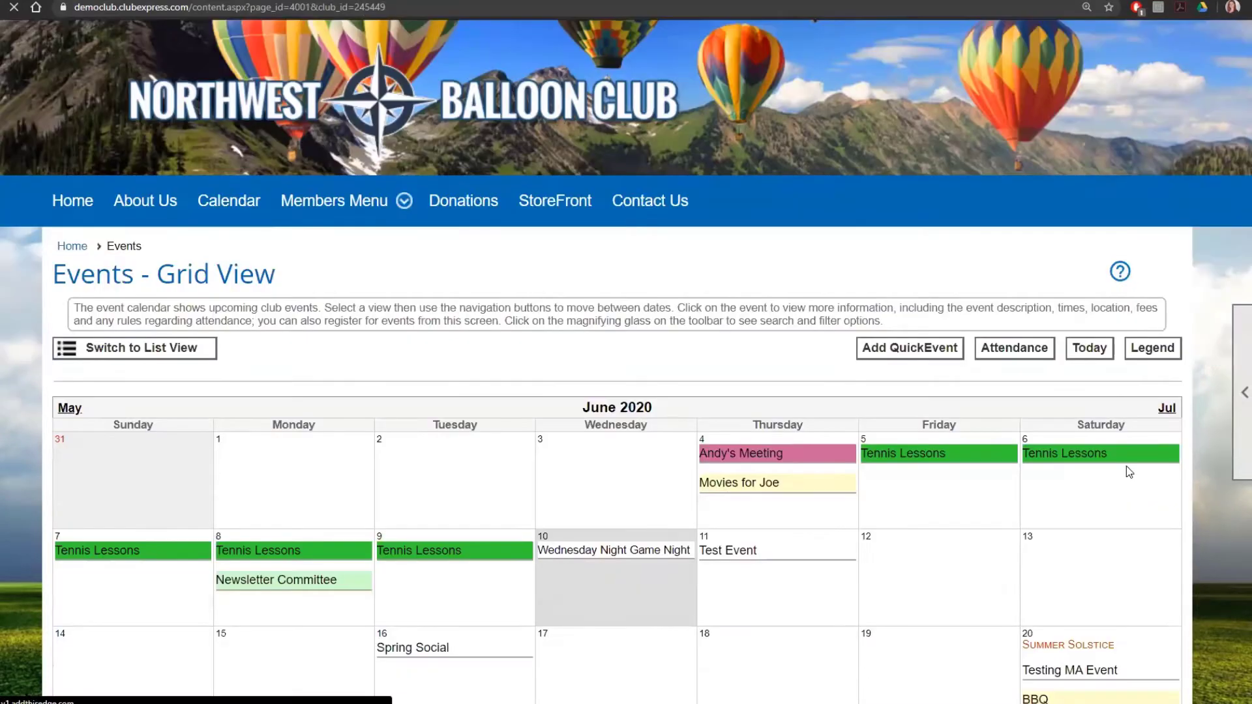
{"action": "scroll", "coordinate": [1127, 467], "scroll_direction": "down", "scroll_amount": 4}
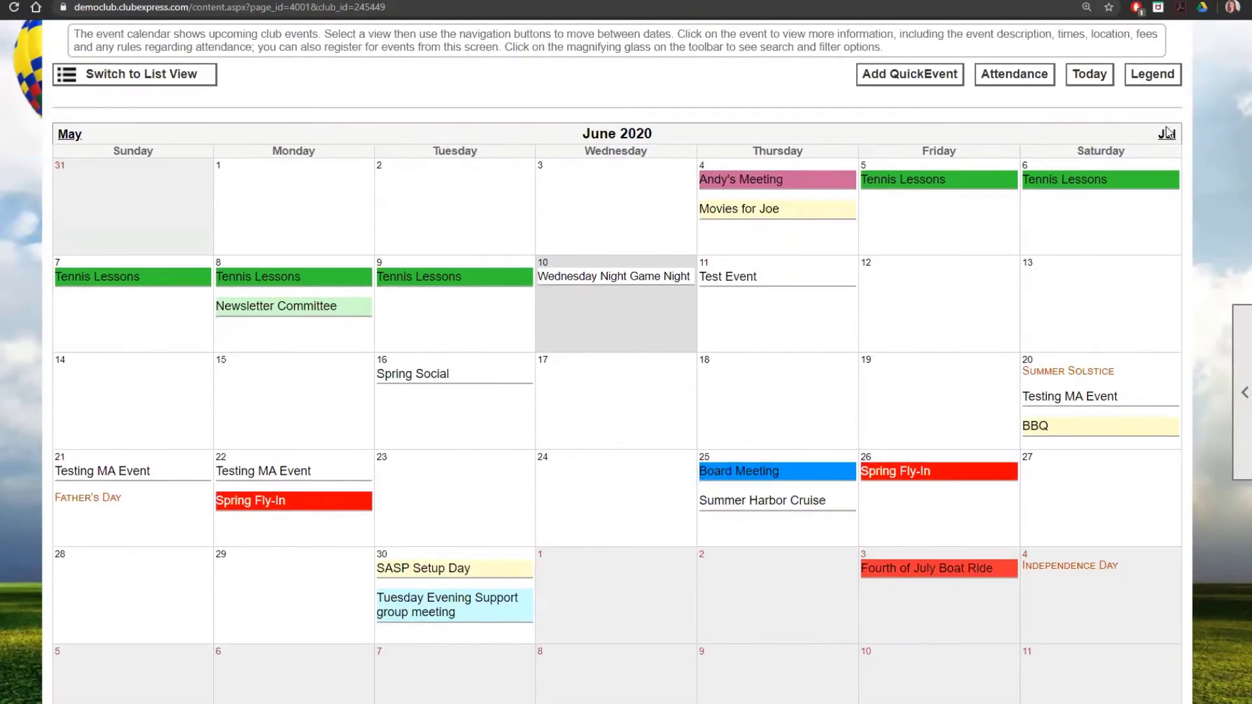
{"action": "left_click", "coordinate": [1167, 134]}
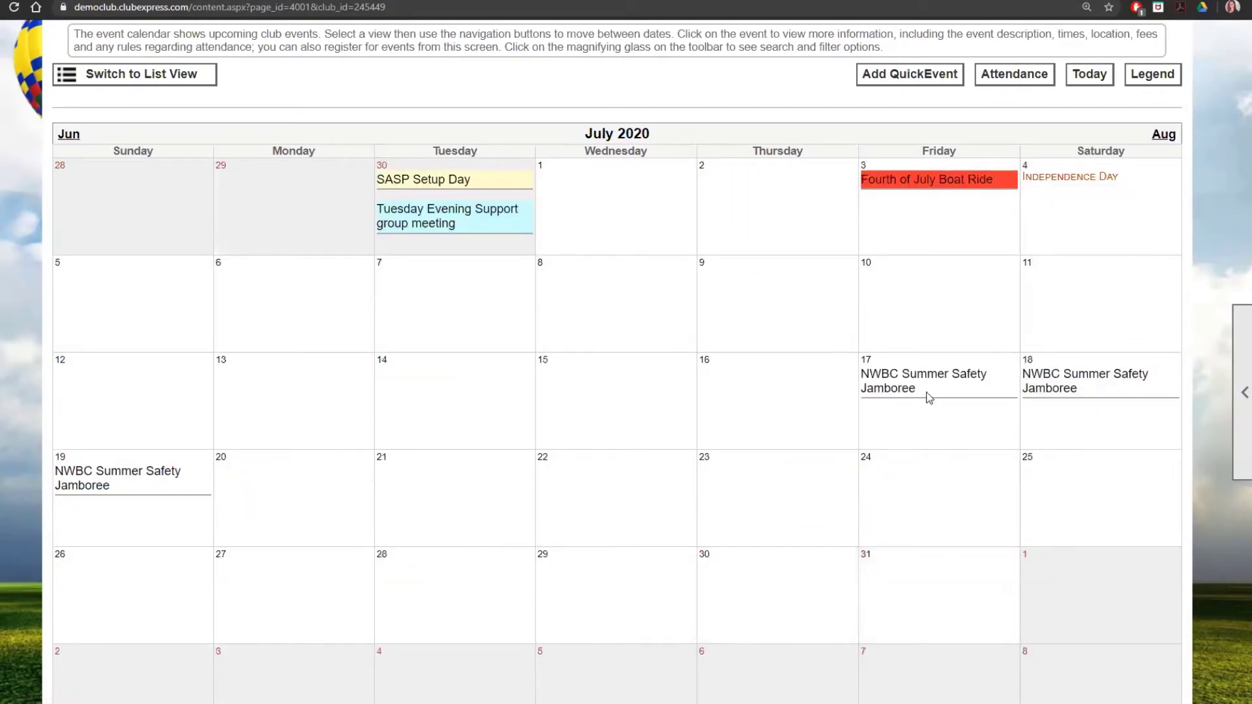
{"action": "mouse_move", "coordinate": [906, 384]}
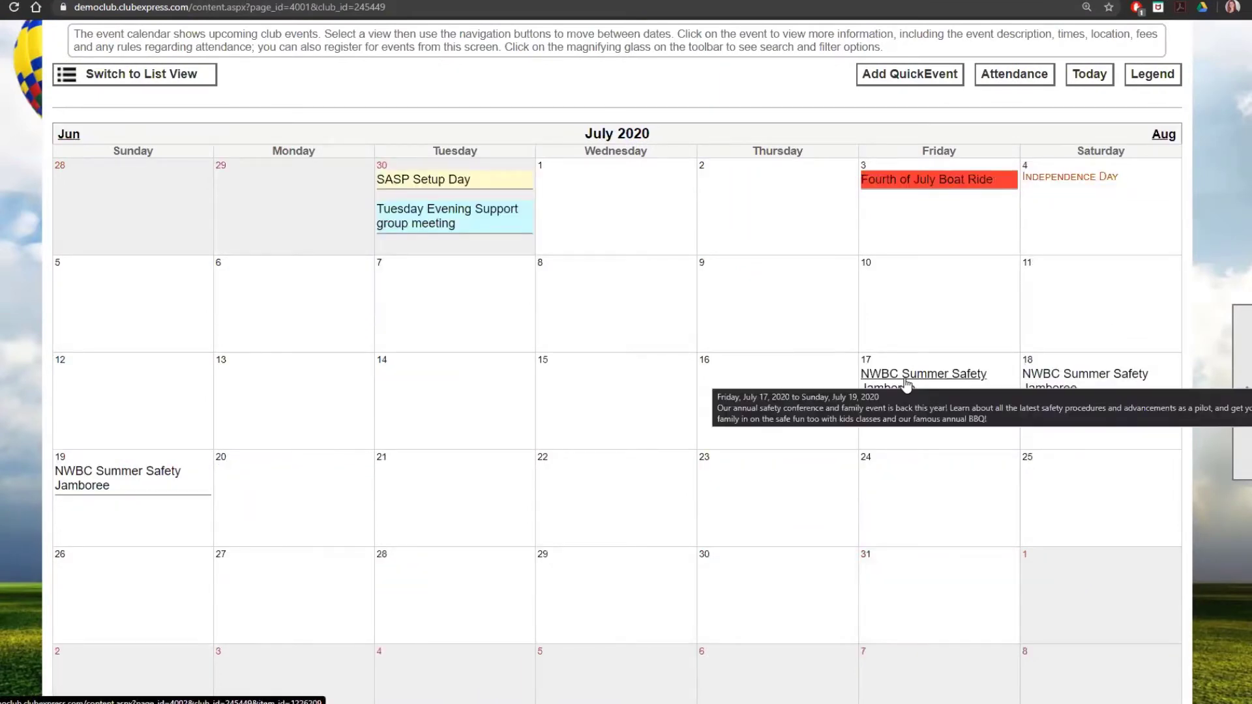
{"action": "left_click", "coordinate": [907, 385]}
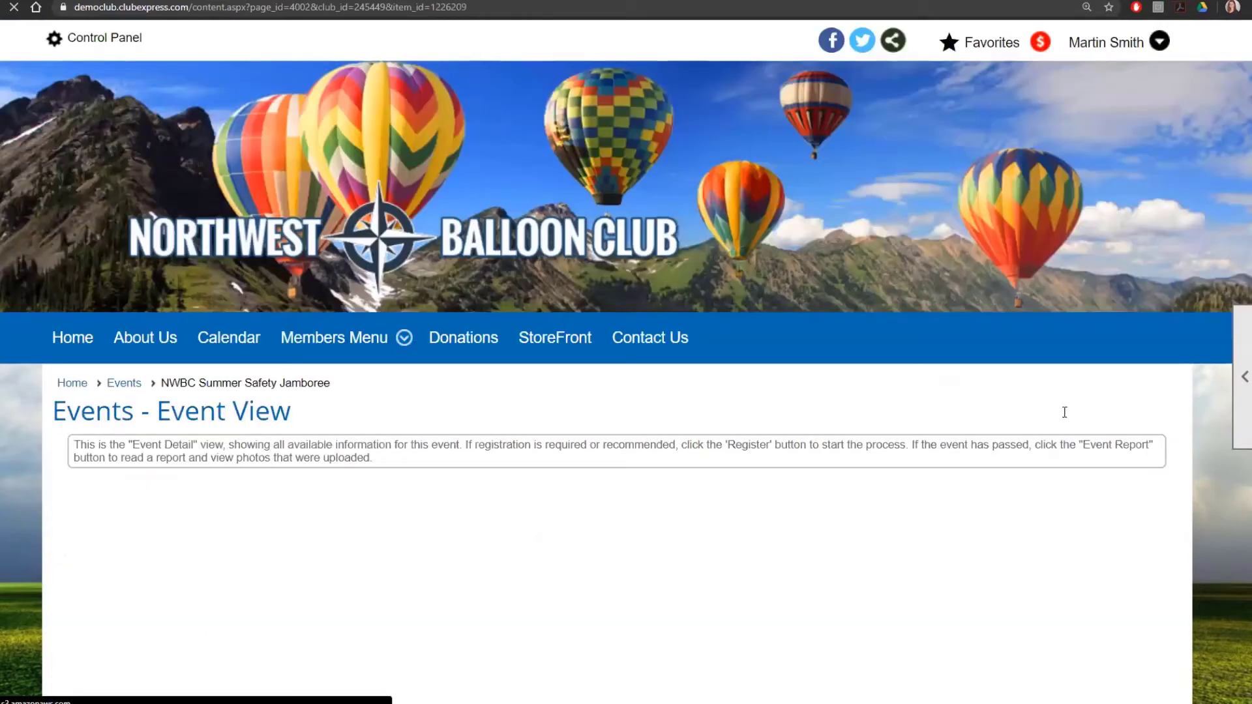
Step: Show the admin options and open the Jamboree's Basic Information for editing
{"action": "scroll", "coordinate": [1102, 437], "scroll_direction": "down", "scroll_amount": 2}
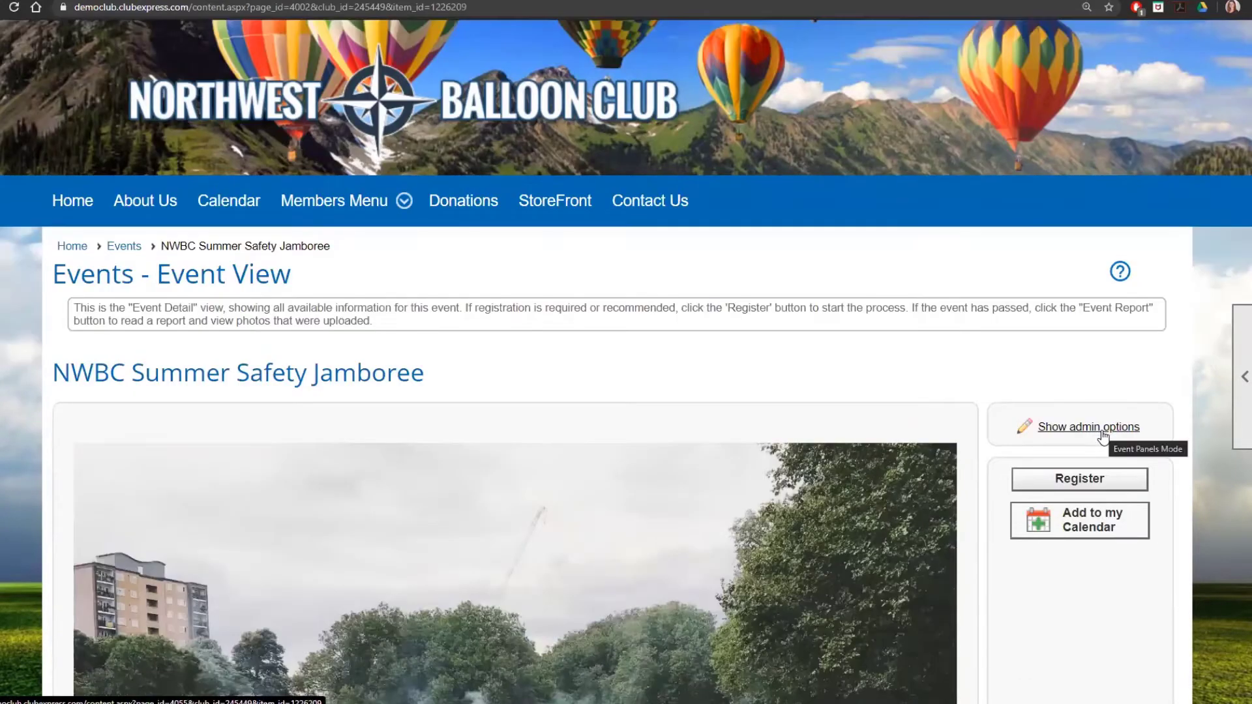
{"action": "left_click", "coordinate": [1102, 430]}
{"action": "scroll", "coordinate": [1102, 431], "scroll_direction": "down", "scroll_amount": 6}
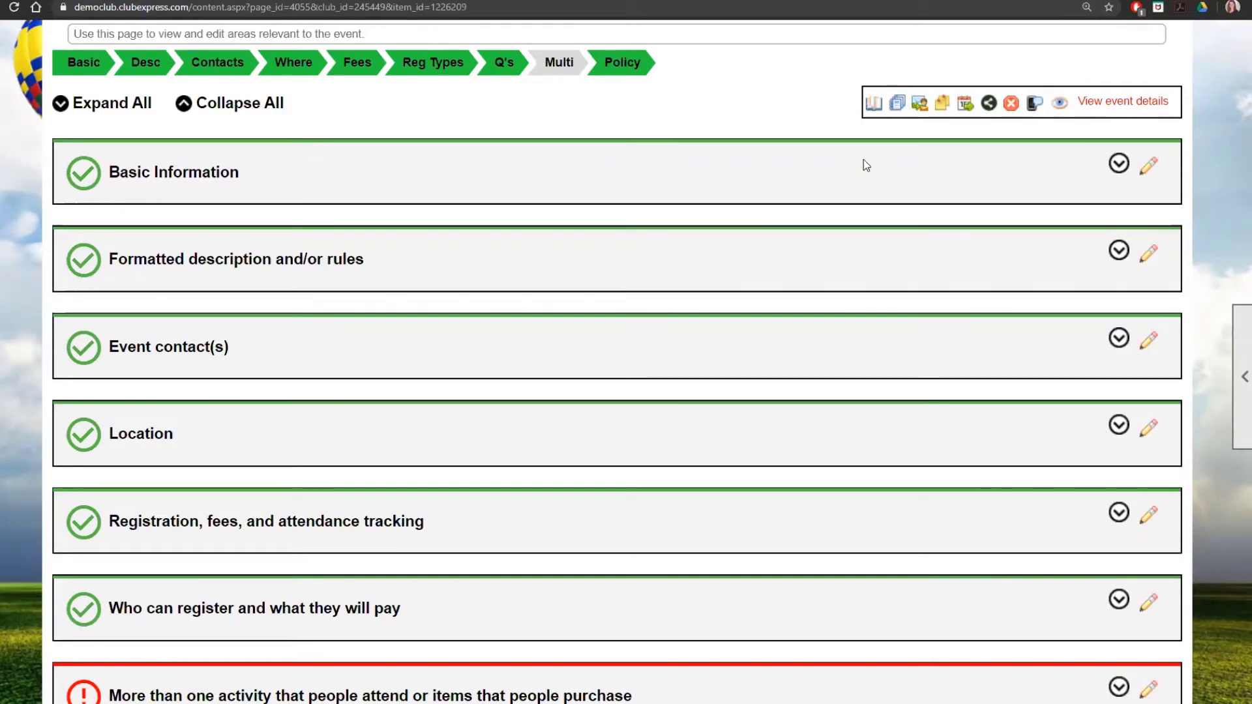
{"action": "left_click", "coordinate": [1141, 173]}
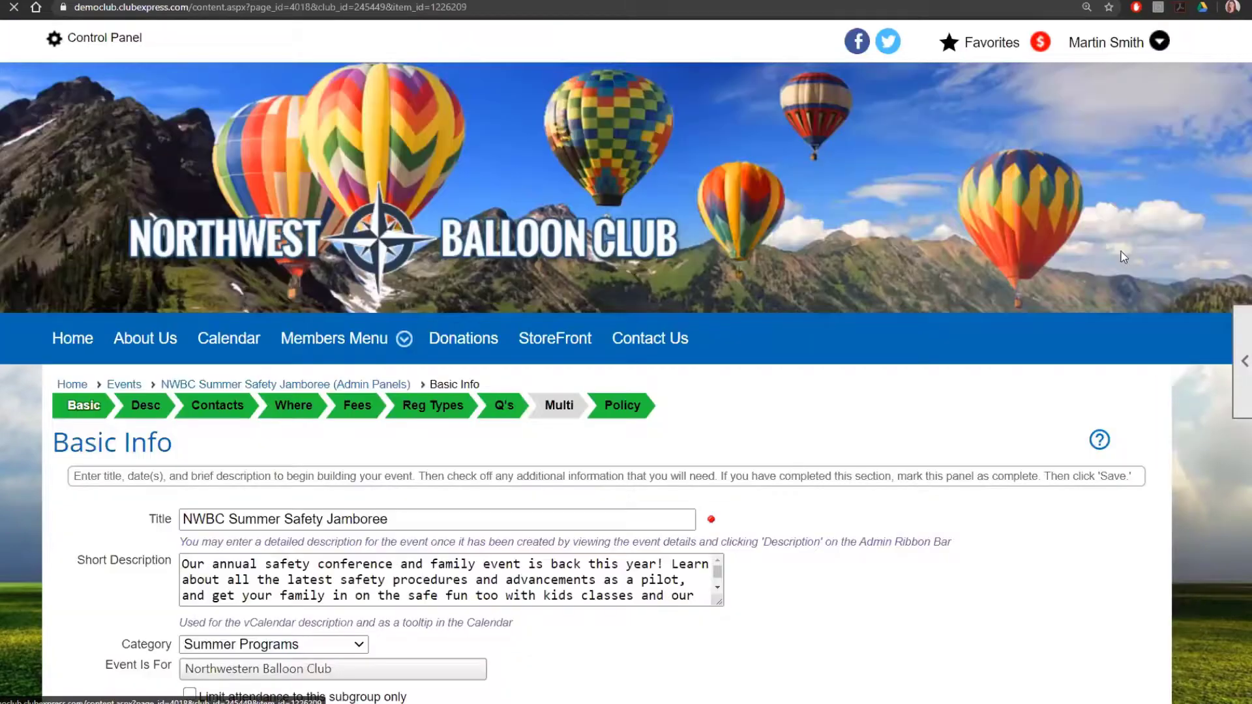
{"action": "scroll", "coordinate": [1092, 381], "scroll_direction": "down", "scroll_amount": 2}
{"action": "scroll", "coordinate": [1092, 381], "scroll_direction": "down", "scroll_amount": 1}
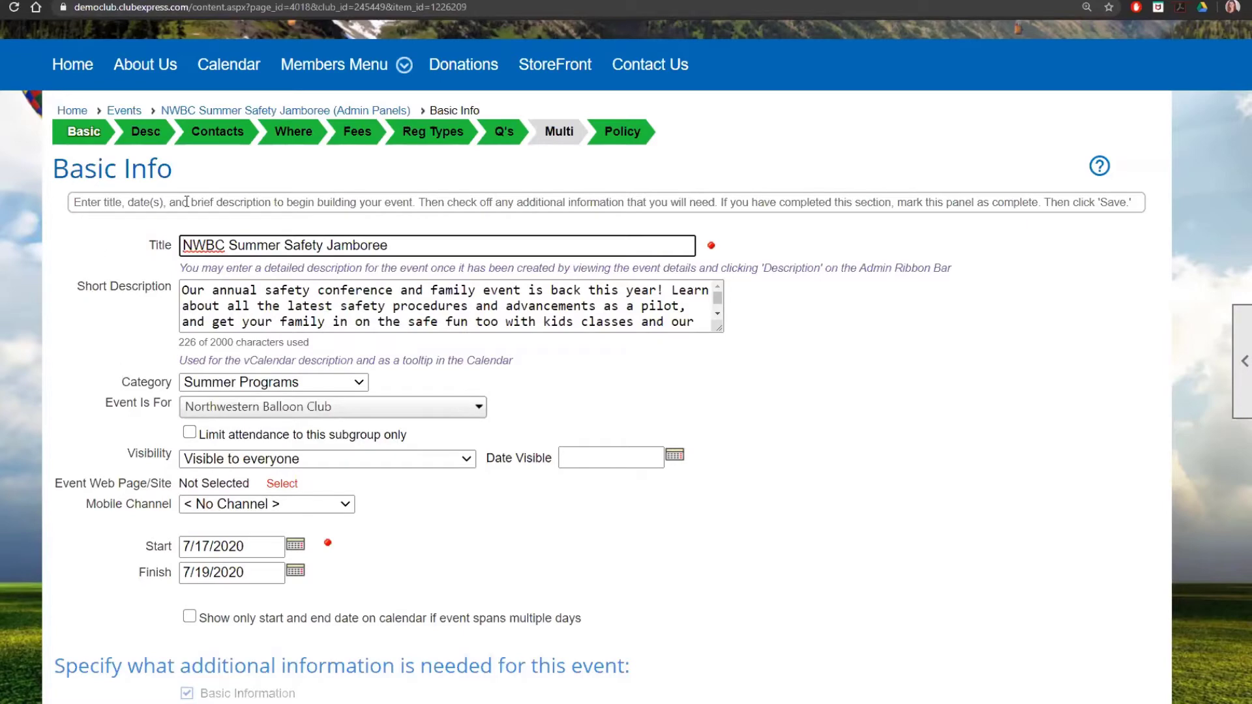
Step: Return to the events calendar and start a new event via Edit > Add > Event
{"action": "left_click", "coordinate": [124, 111]}
{"action": "mouse_move", "coordinate": [1239, 391]}
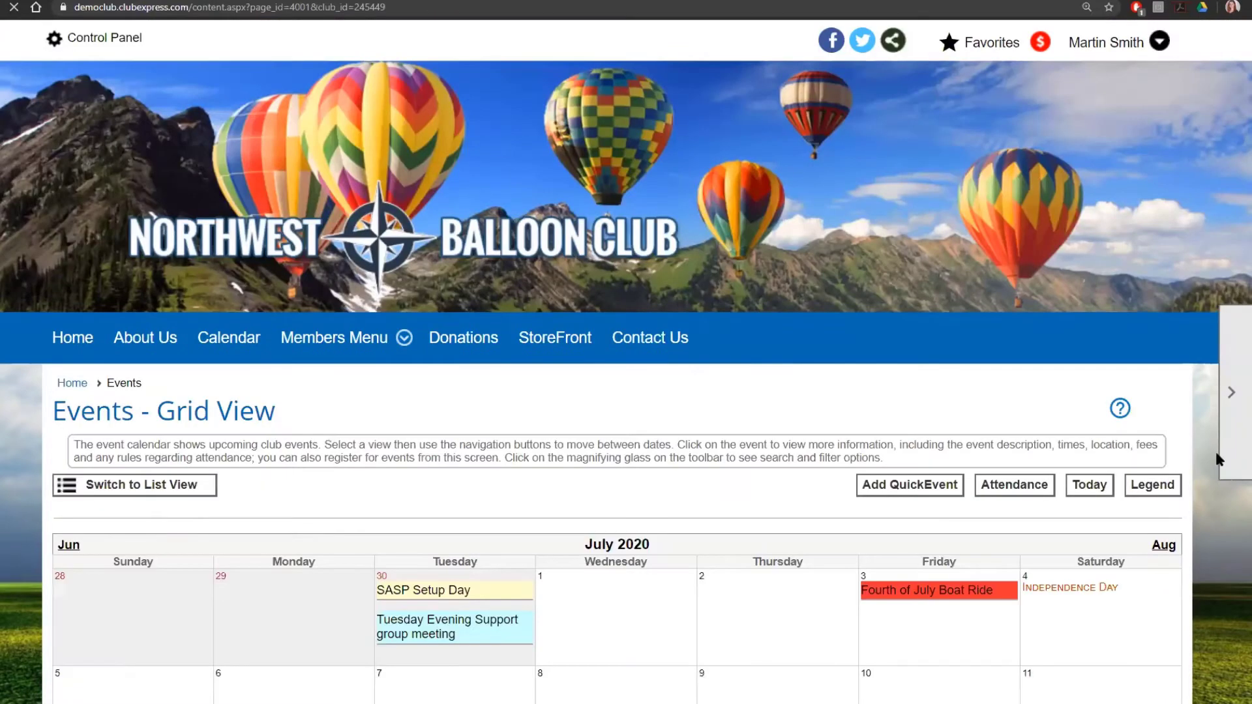
{"action": "left_click", "coordinate": [1174, 459]}
{"action": "scroll", "coordinate": [890, 426], "scroll_direction": "down", "scroll_amount": 4}
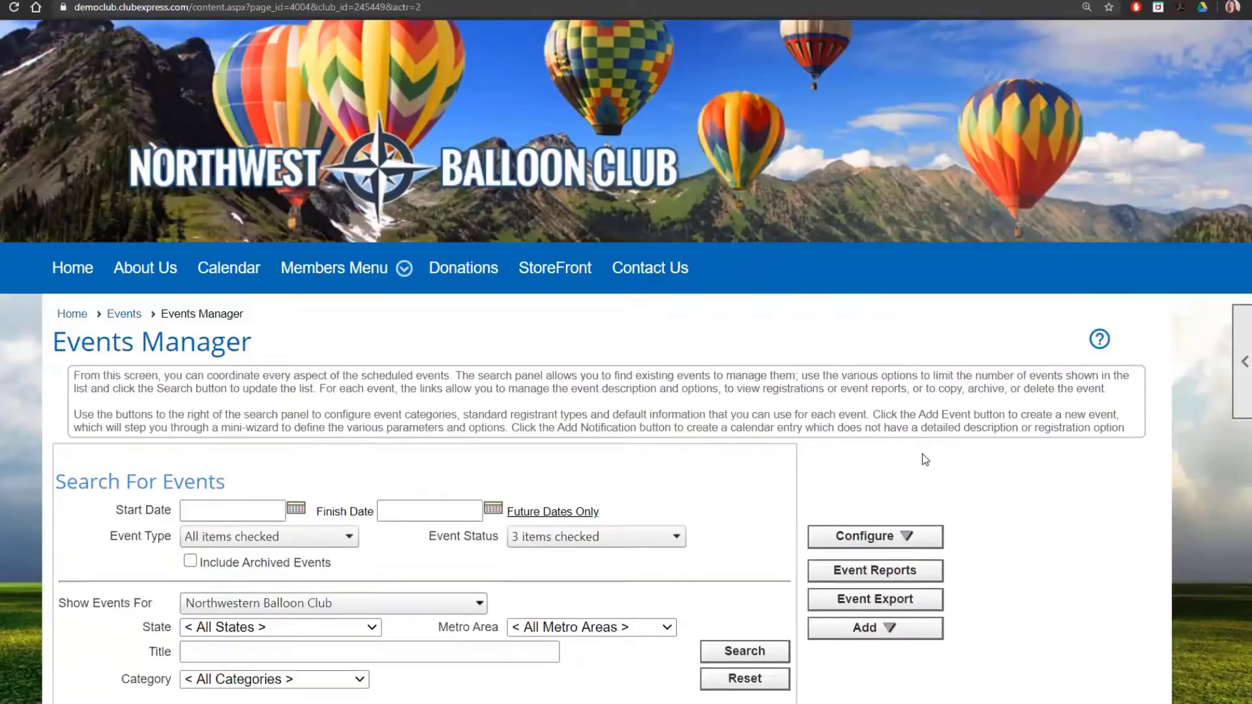
{"action": "left_click", "coordinate": [890, 425]}
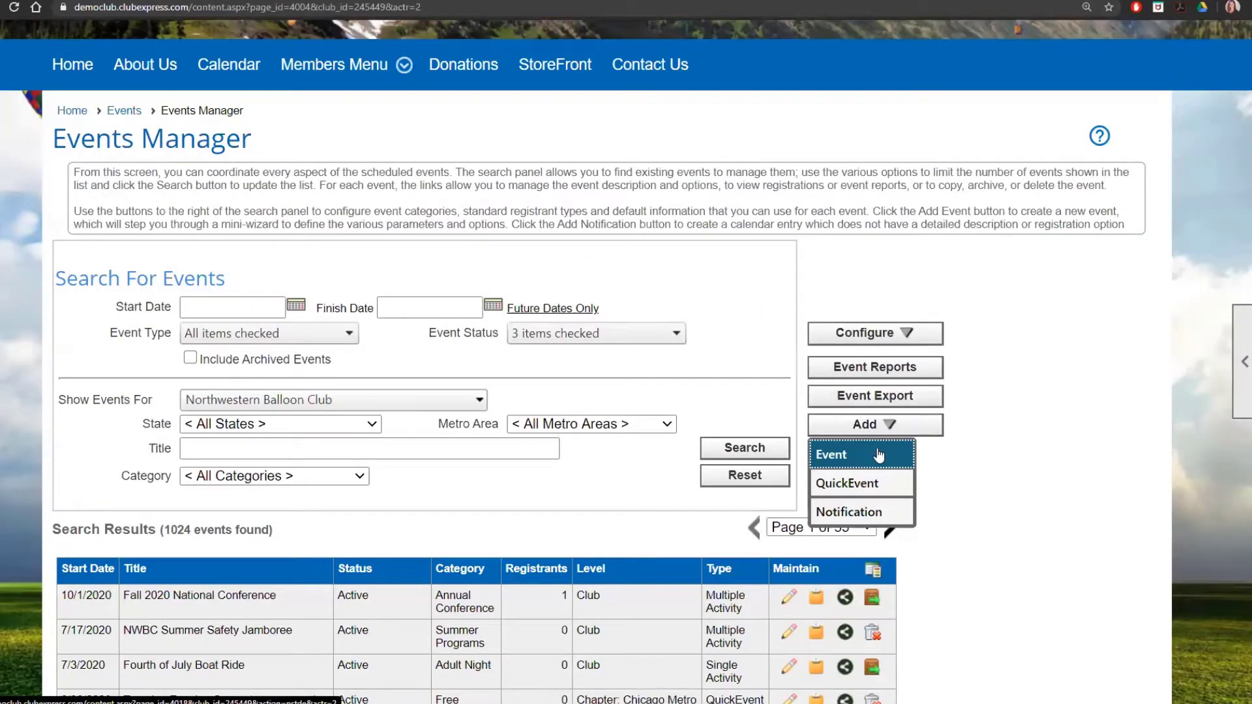
{"action": "left_click", "coordinate": [877, 450]}
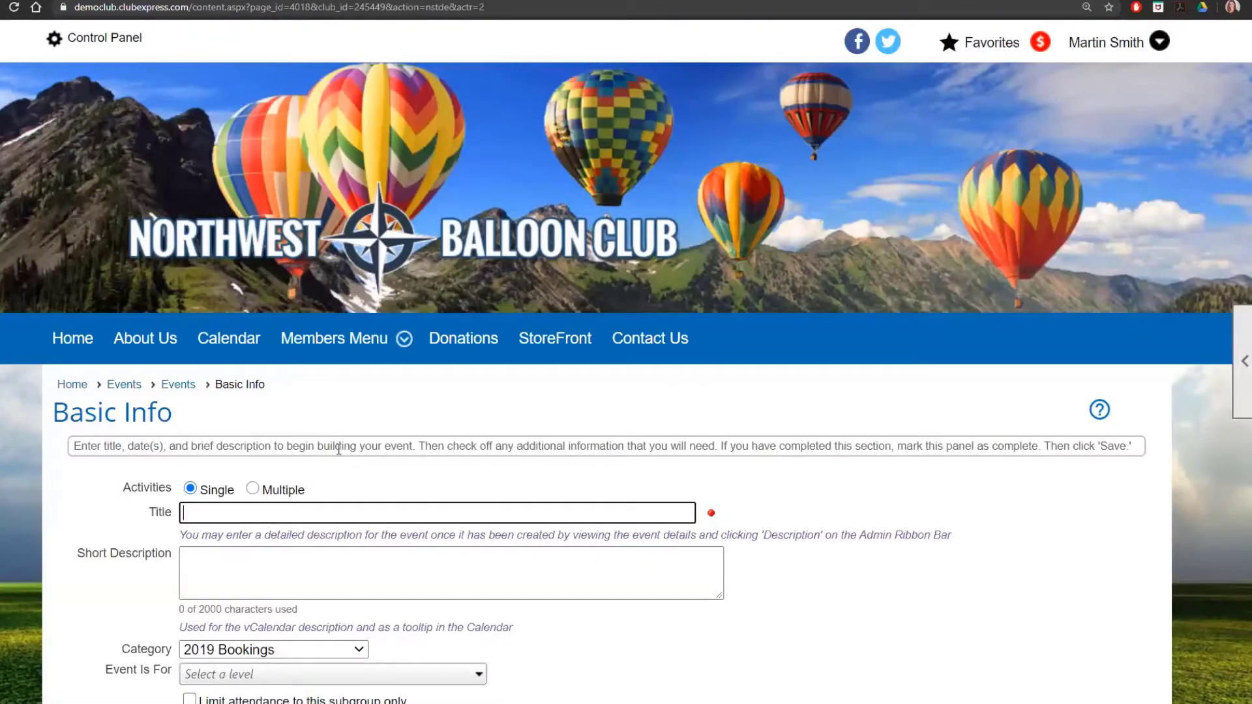
Step: Set the new event's Activities option to Multiple
{"action": "scroll", "coordinate": [175, 399], "scroll_direction": "down", "scroll_amount": 1}
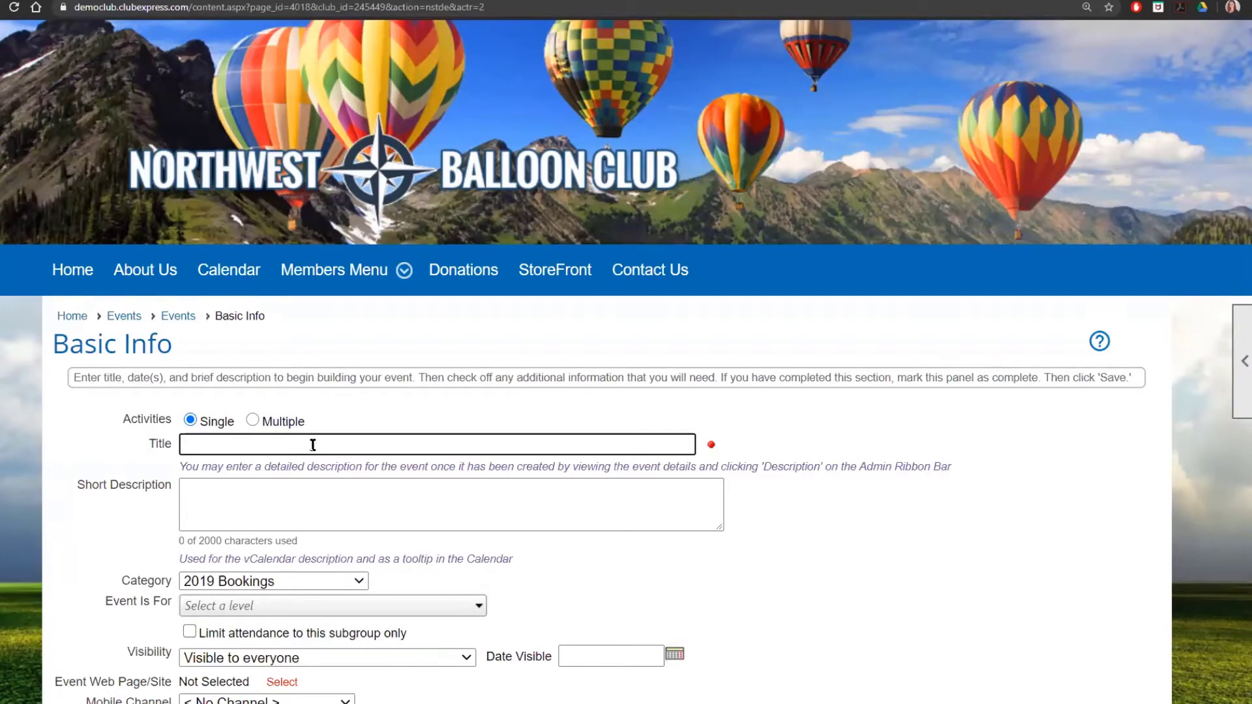
{"action": "left_click", "coordinate": [253, 421]}
{"action": "scroll", "coordinate": [535, 471], "scroll_direction": "down", "scroll_amount": 3}
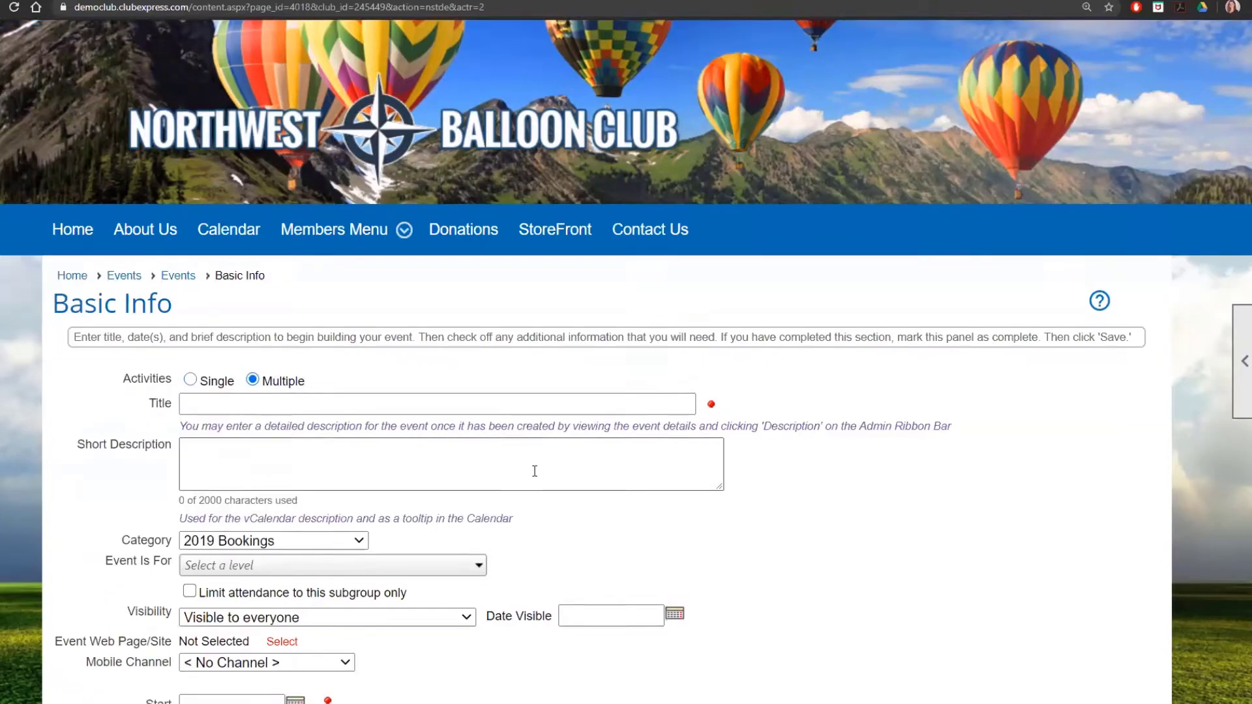
{"action": "scroll", "coordinate": [534, 471], "scroll_direction": "down", "scroll_amount": 2}
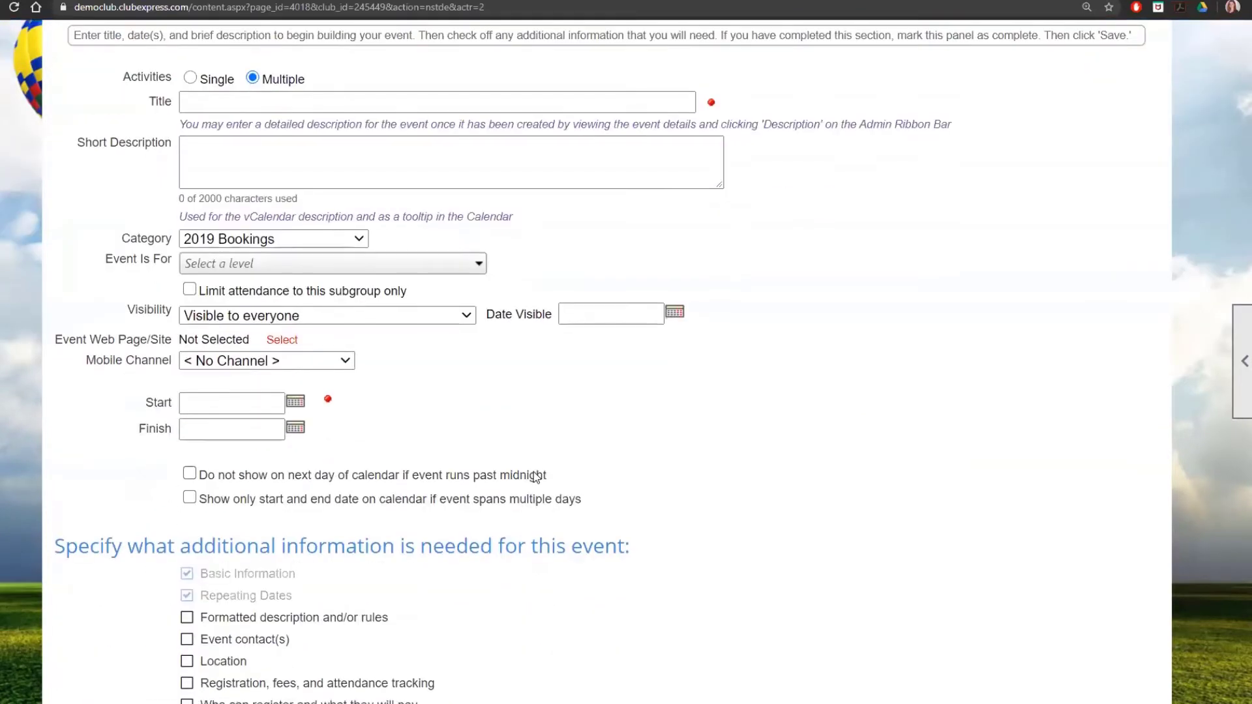
{"action": "scroll", "coordinate": [536, 477], "scroll_direction": "down", "scroll_amount": 3}
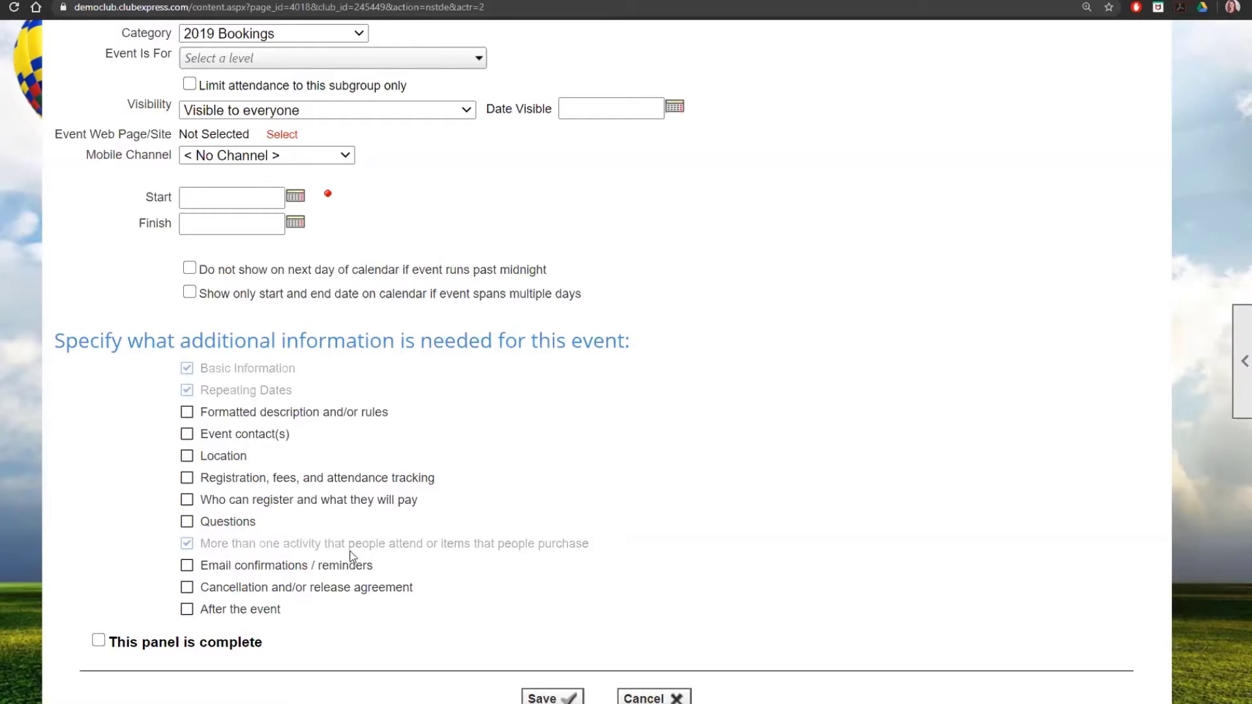
{"action": "scroll", "coordinate": [360, 549], "scroll_direction": "up", "scroll_amount": 4}
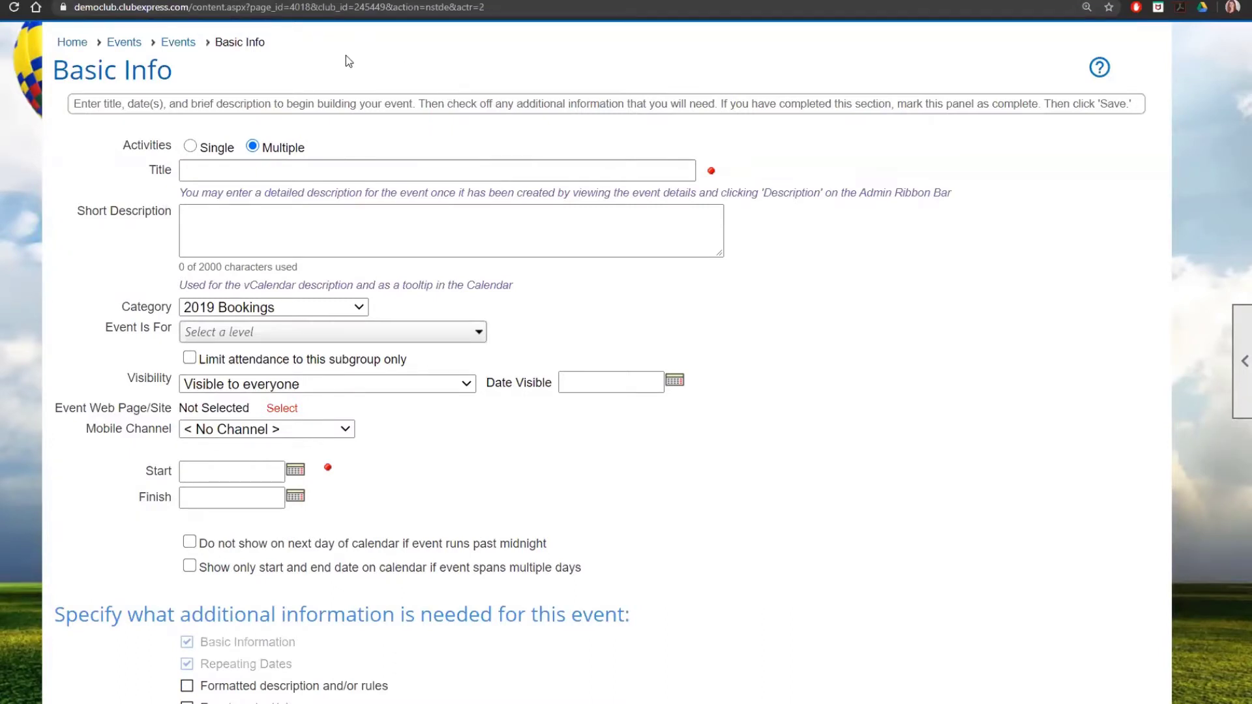
Step: Reopen the NWBC Summer Safety Jamboree event's Basic Information panel
{"action": "left_click", "coordinate": [180, 43]}
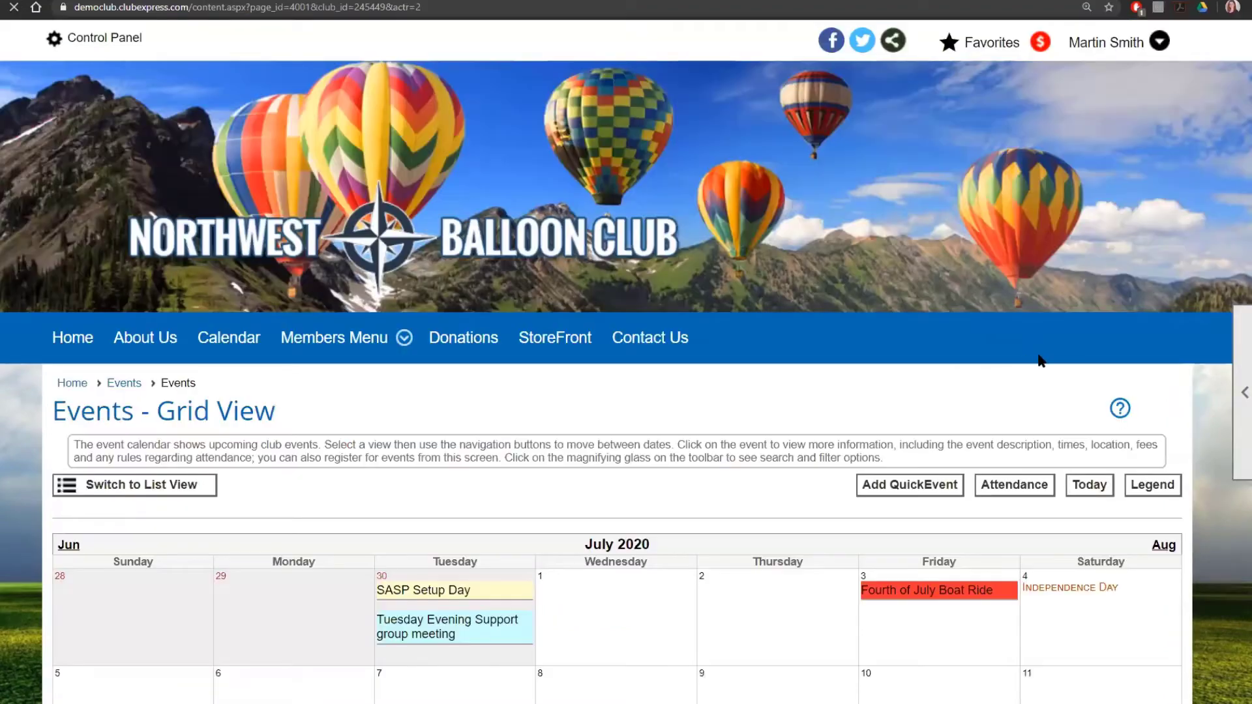
{"action": "scroll", "coordinate": [1039, 358], "scroll_direction": "down", "scroll_amount": 4}
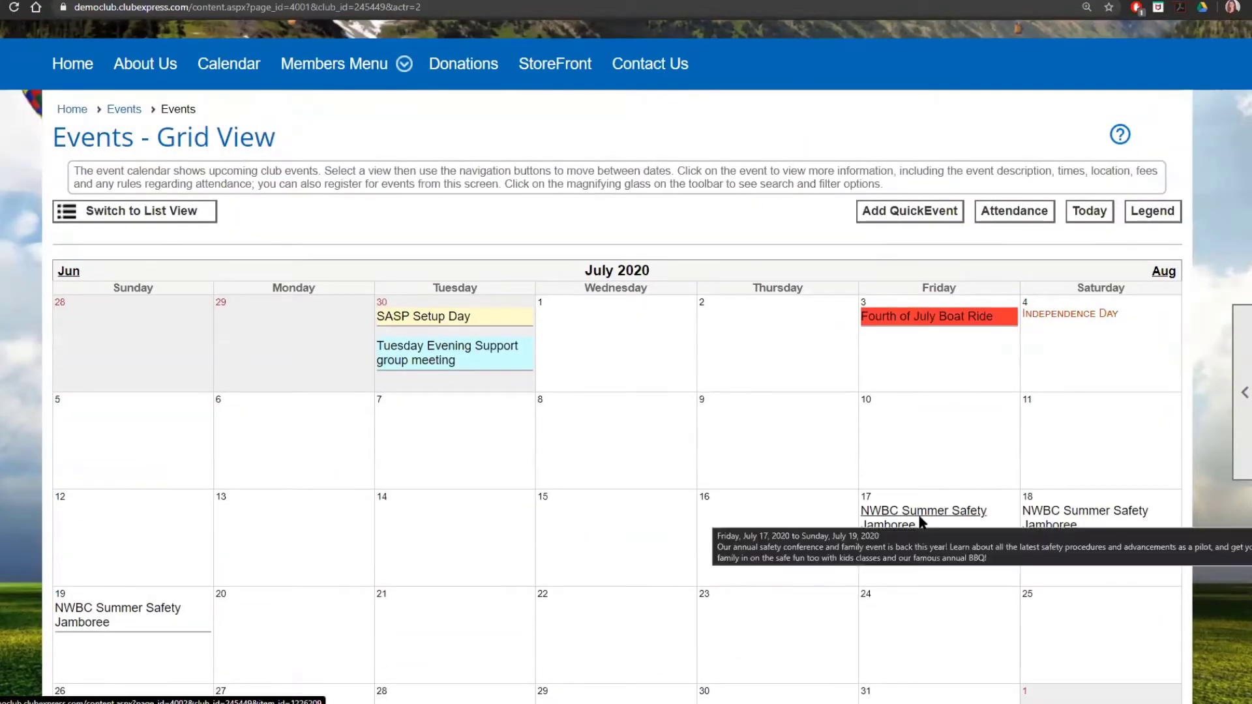
{"action": "left_click", "coordinate": [923, 526]}
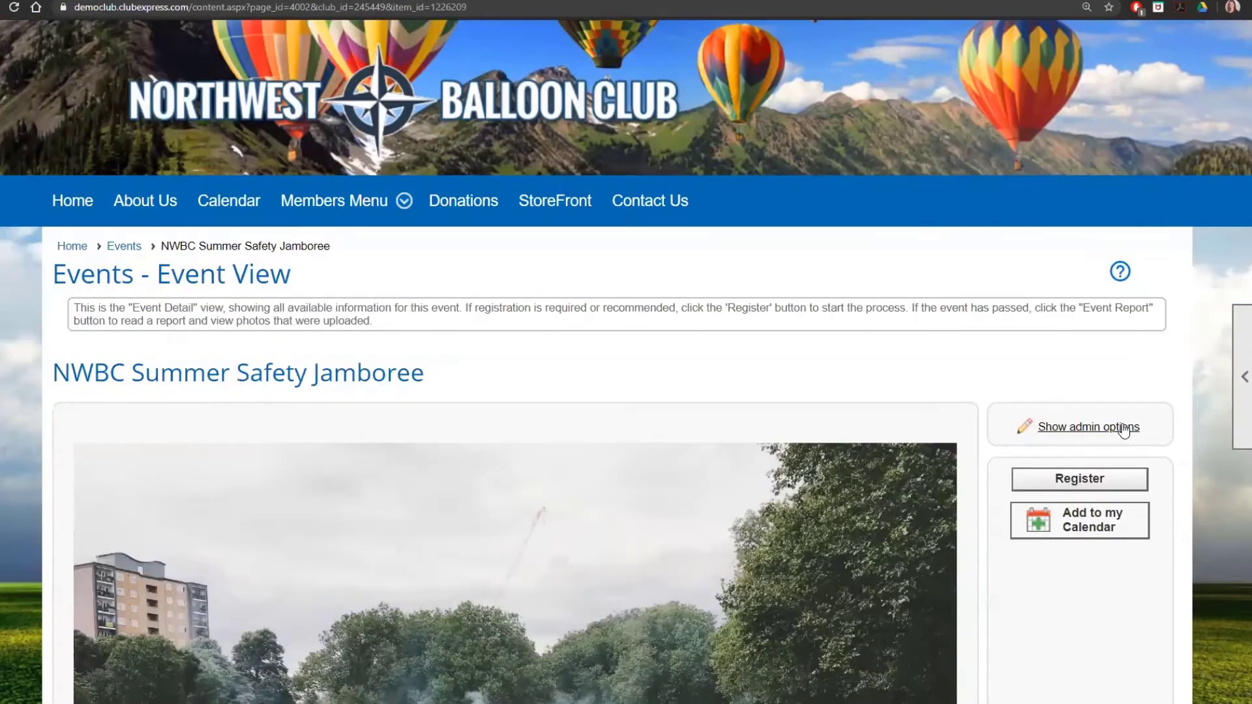
{"action": "left_click", "coordinate": [1127, 426]}
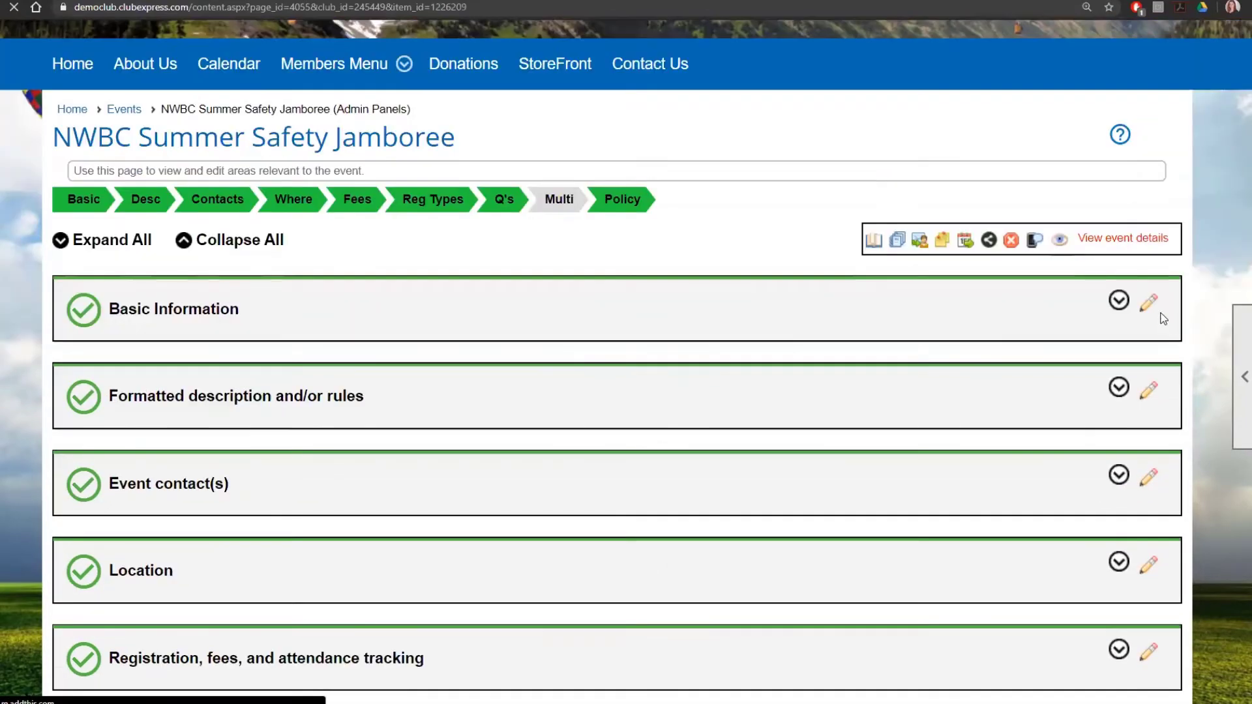
{"action": "left_click", "coordinate": [1149, 303]}
Step: Move to the Formatted Description panel and review its park photo and completion mark
{"action": "scroll", "coordinate": [897, 431], "scroll_direction": "down", "scroll_amount": 6}
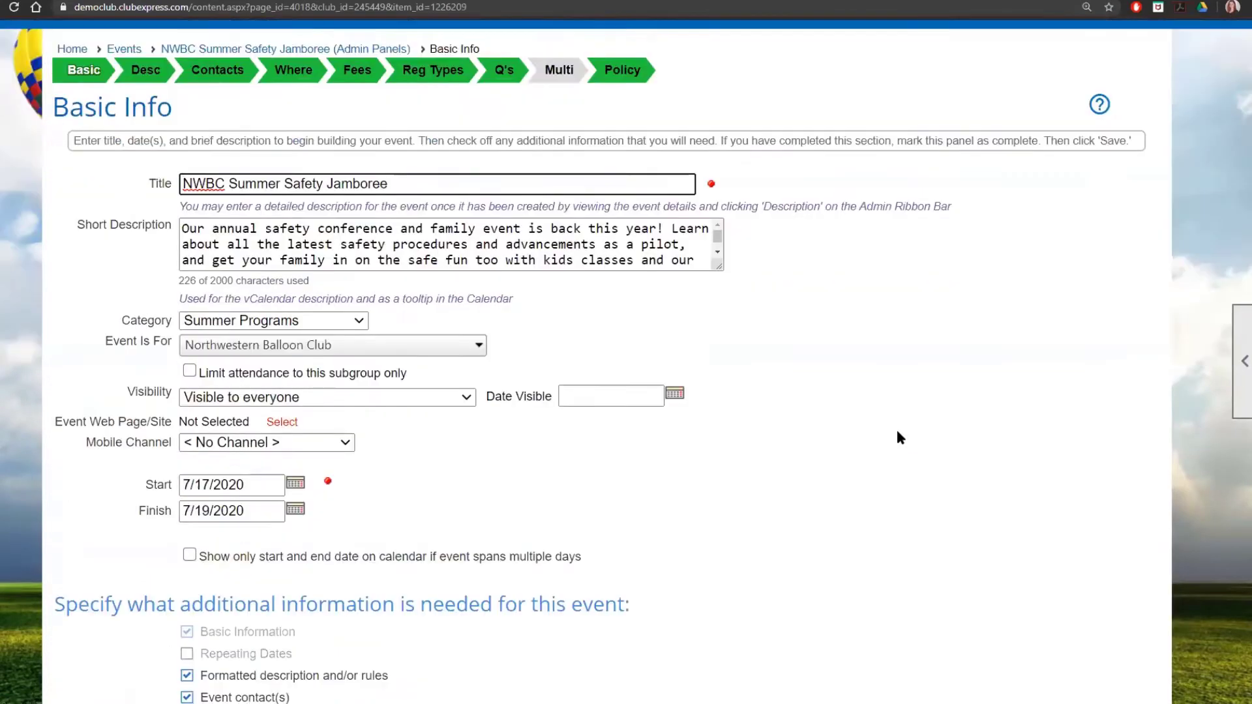
{"action": "scroll", "coordinate": [831, 394], "scroll_direction": "down", "scroll_amount": 3}
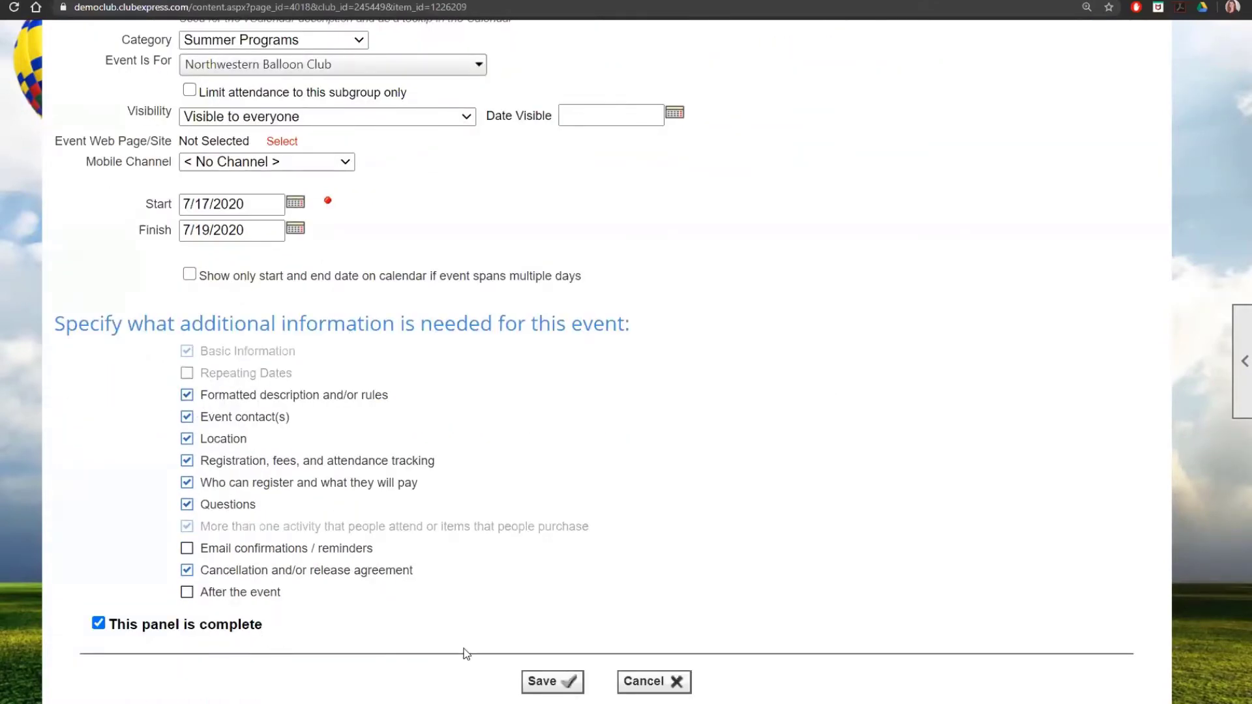
{"action": "scroll", "coordinate": [629, 623], "scroll_direction": "up", "scroll_amount": 5}
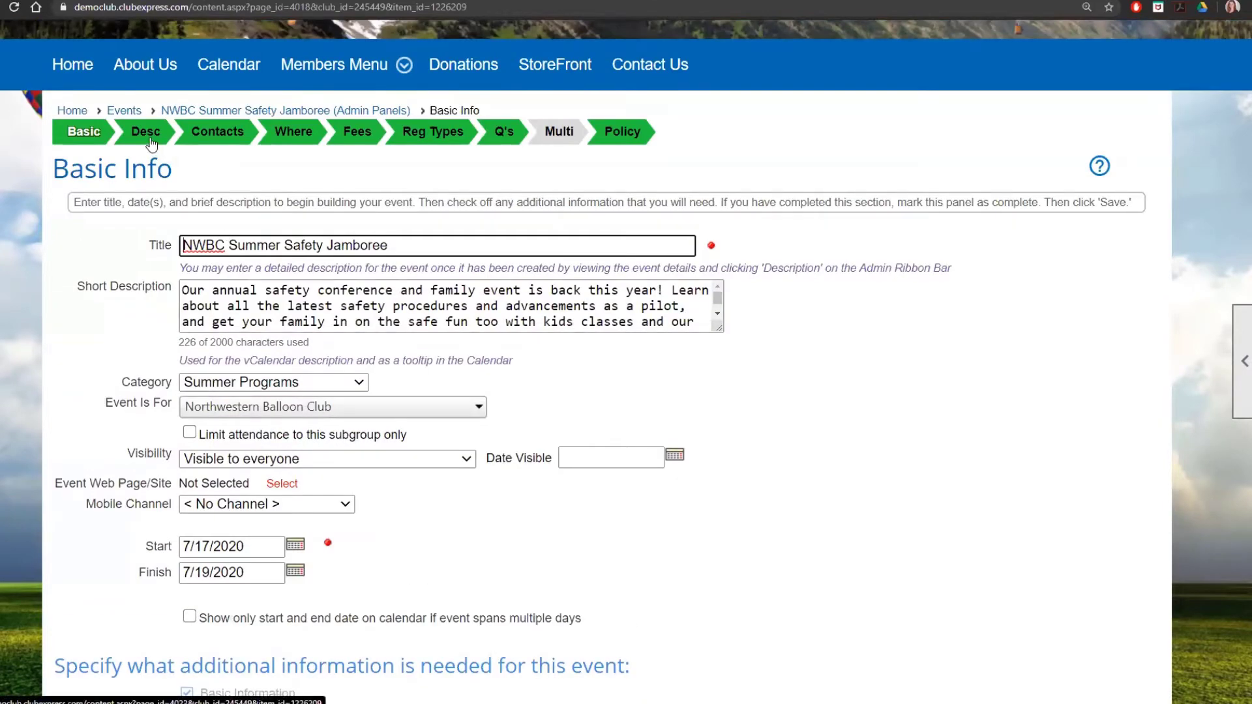
{"action": "left_click", "coordinate": [149, 139]}
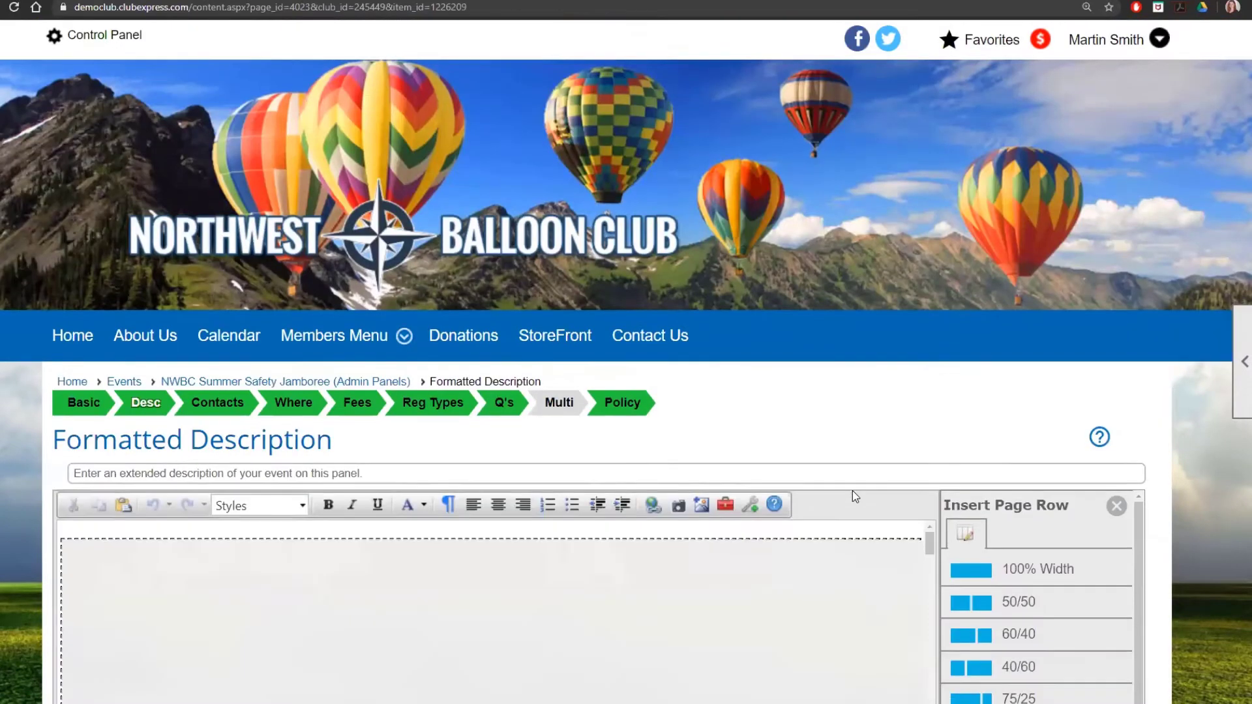
{"action": "scroll", "coordinate": [855, 491], "scroll_direction": "down", "scroll_amount": 5}
{"action": "scroll", "coordinate": [964, 512], "scroll_direction": "down", "scroll_amount": 1}
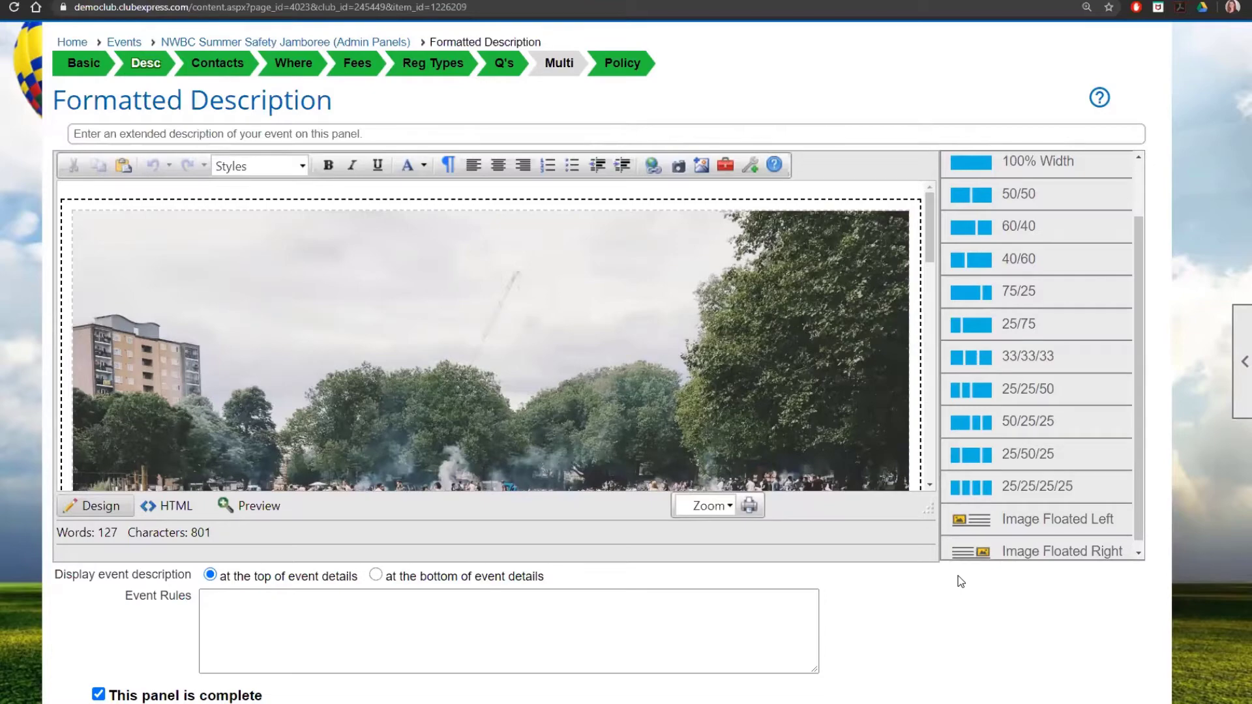
Step: Review the five event contacts and their responsibilities in the Event Contact(s) panel
{"action": "left_click", "coordinate": [208, 79]}
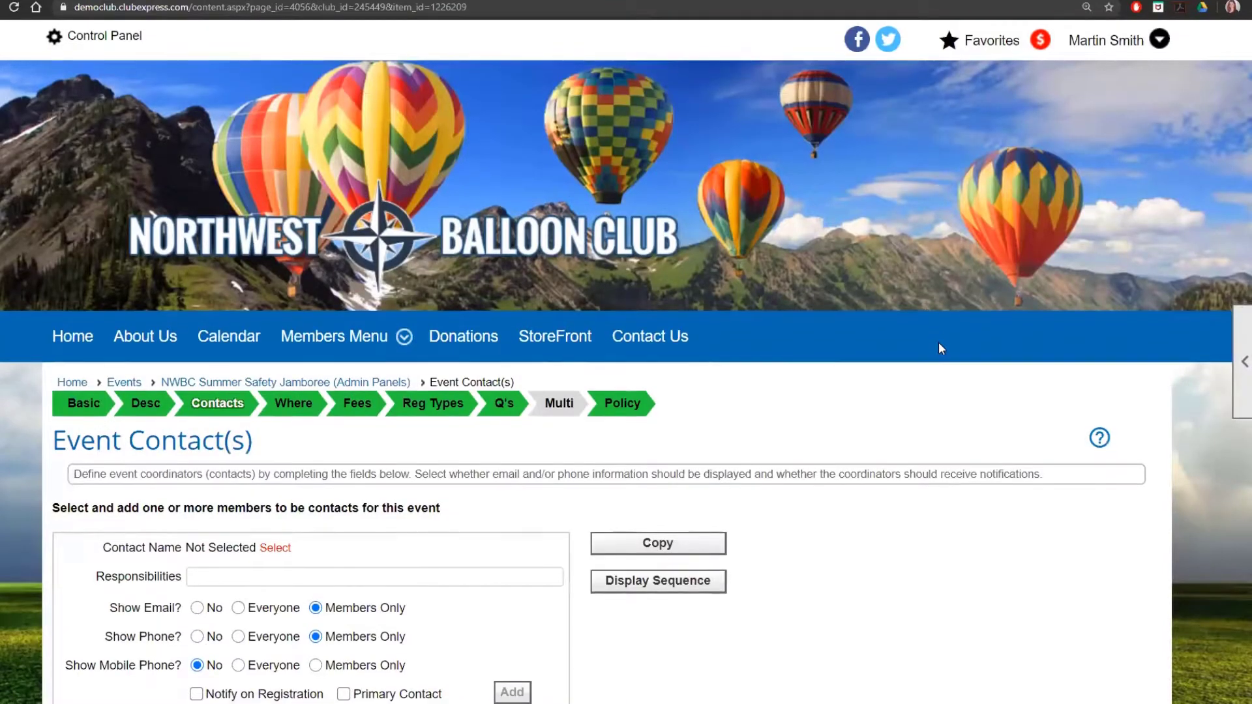
{"action": "scroll", "coordinate": [939, 345], "scroll_direction": "down", "scroll_amount": 3}
{"action": "scroll", "coordinate": [941, 349], "scroll_direction": "down", "scroll_amount": 1}
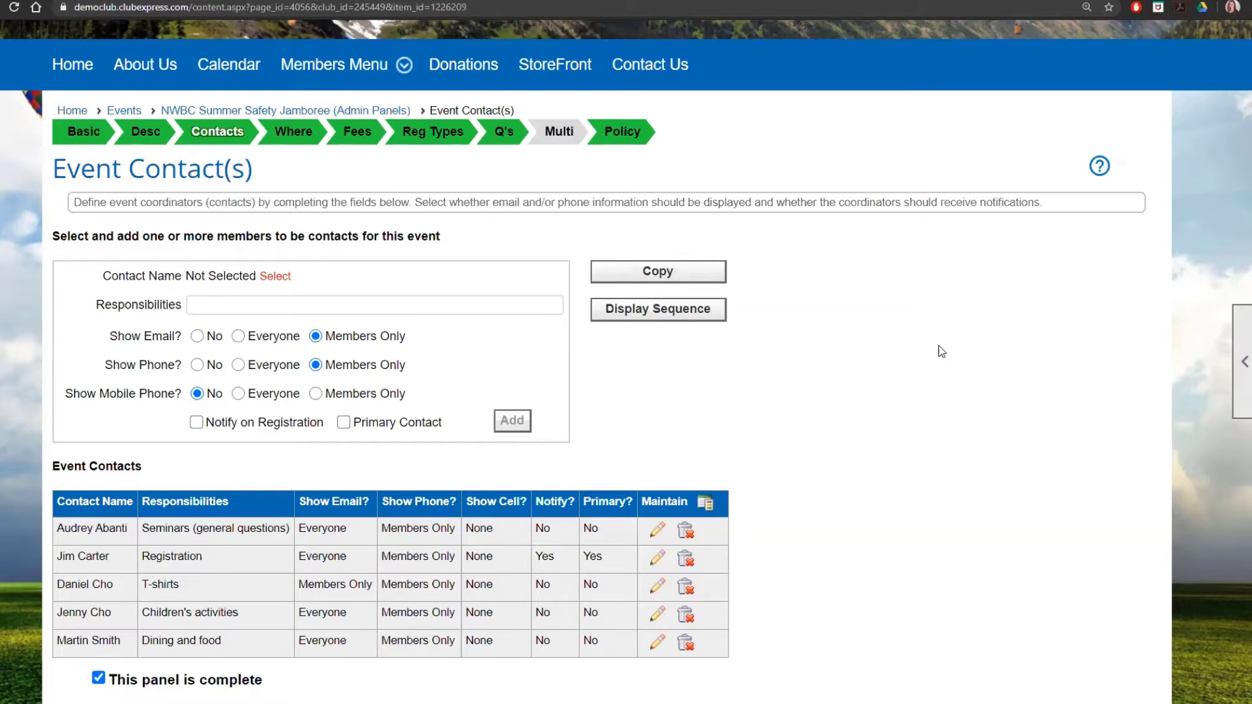
{"action": "scroll", "coordinate": [942, 351], "scroll_direction": "down", "scroll_amount": 1}
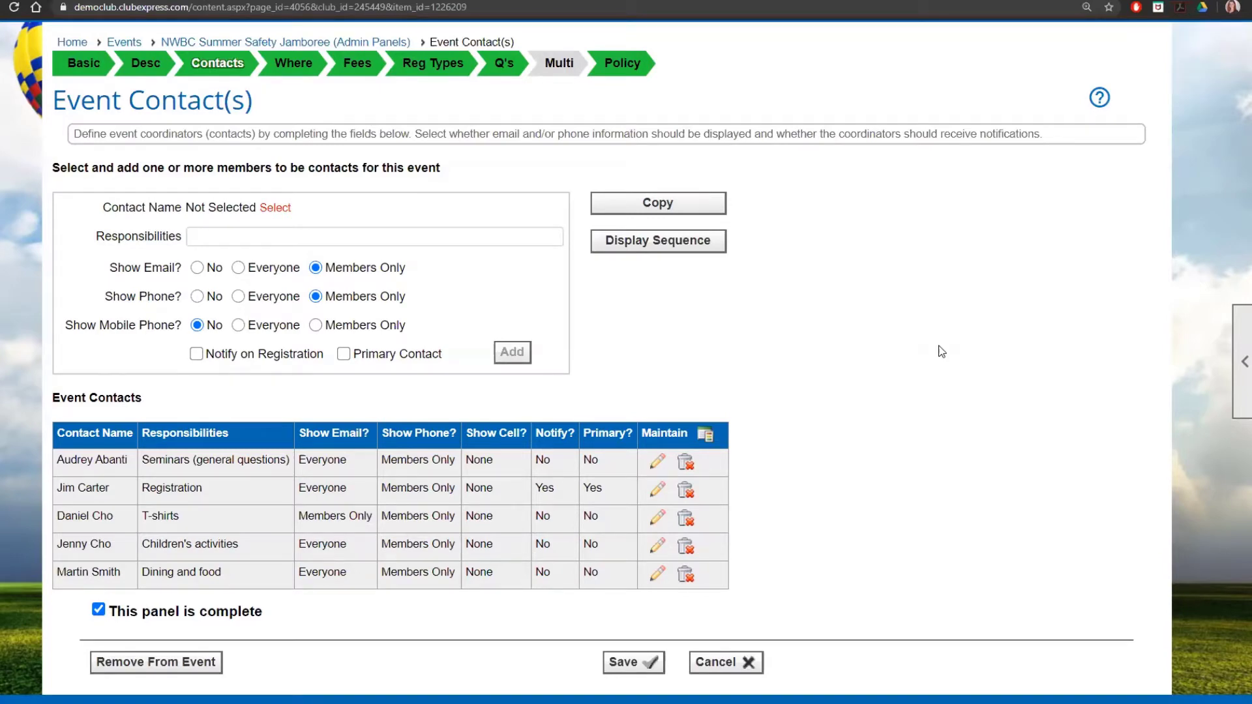
Step: Review the Club Airfield venue, address and phone on the Location panel
{"action": "left_click", "coordinate": [297, 64]}
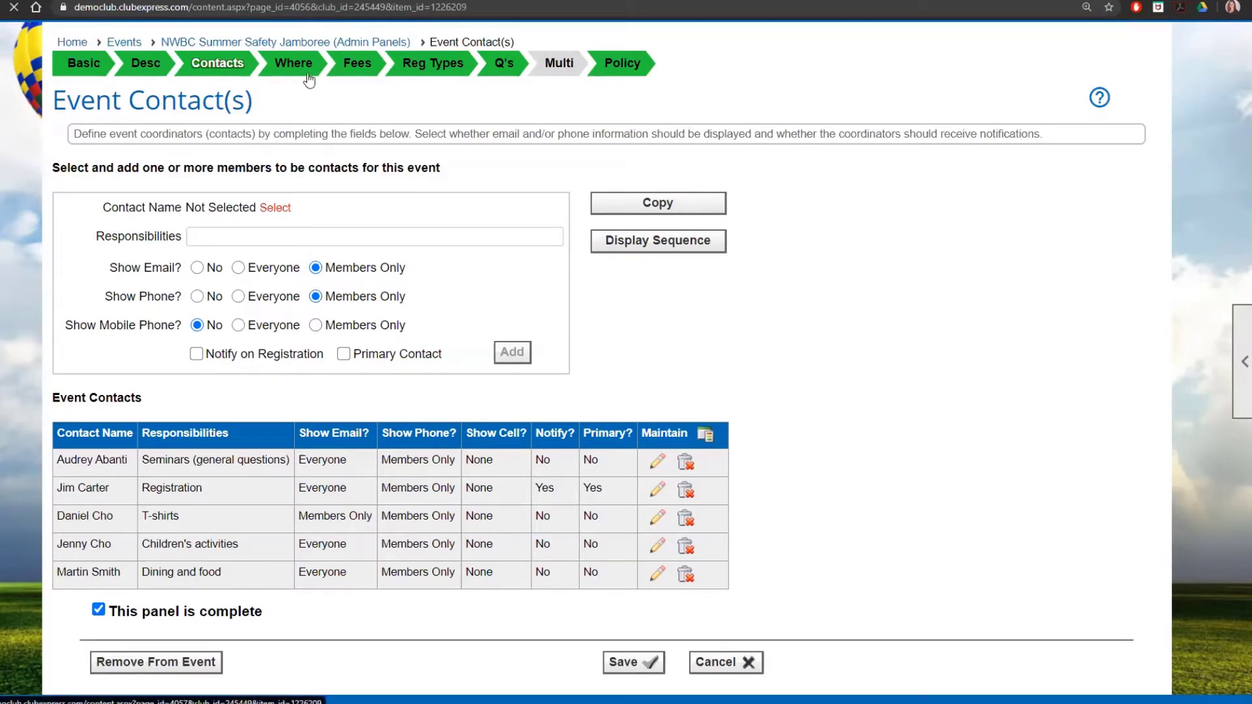
{"action": "scroll", "coordinate": [863, 298], "scroll_direction": "down", "scroll_amount": 3}
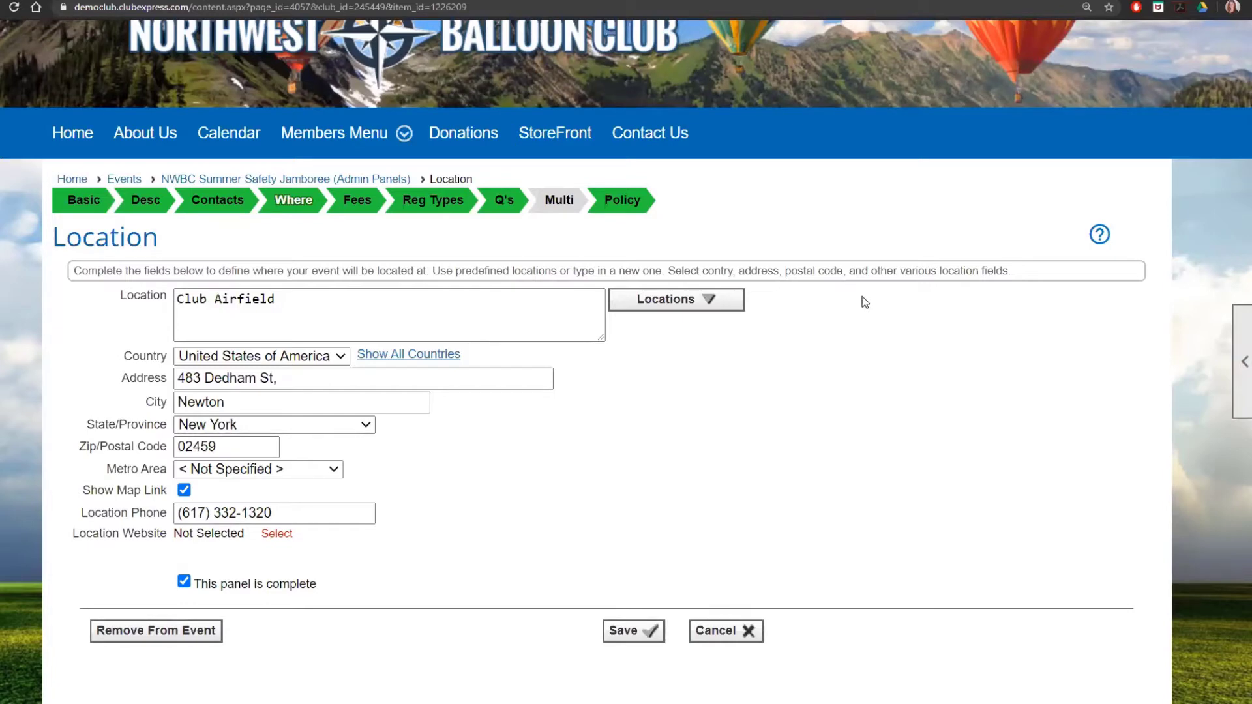
Step: Review Registration & Fees: registration required from 6/8/2020, full advance payment, up to 4 guests
{"action": "left_click", "coordinate": [355, 202]}
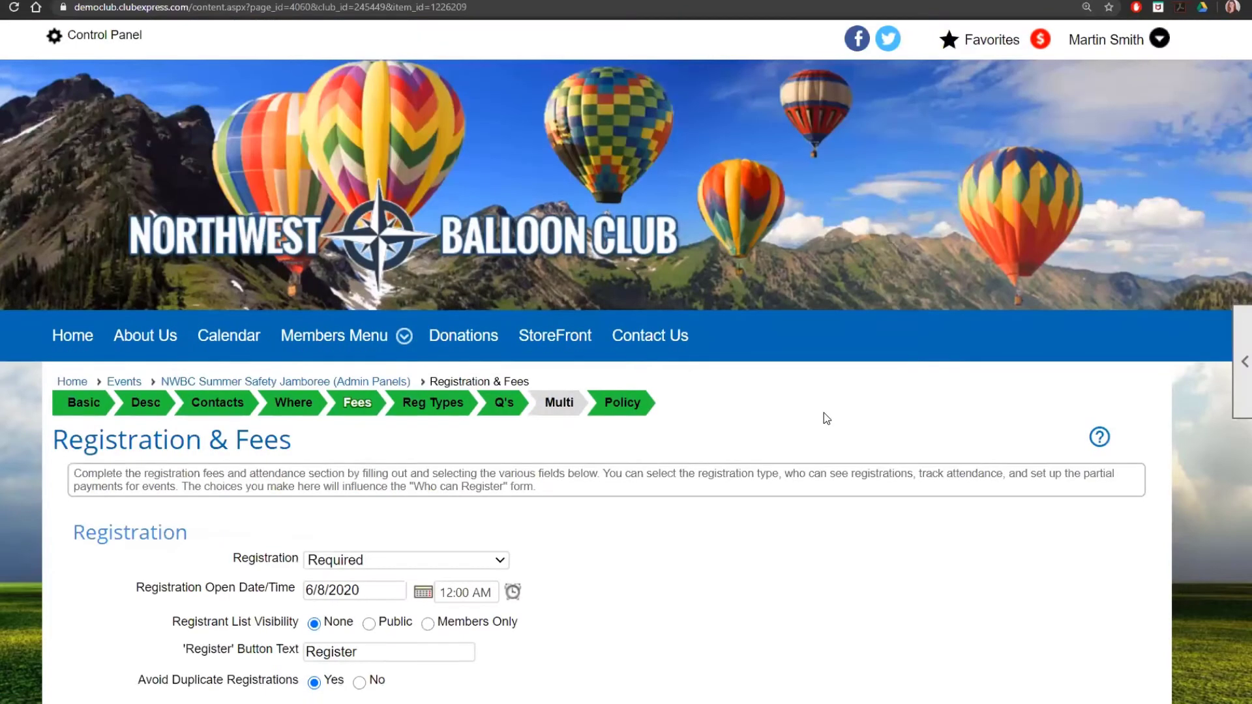
{"action": "scroll", "coordinate": [824, 412], "scroll_direction": "down", "scroll_amount": 5}
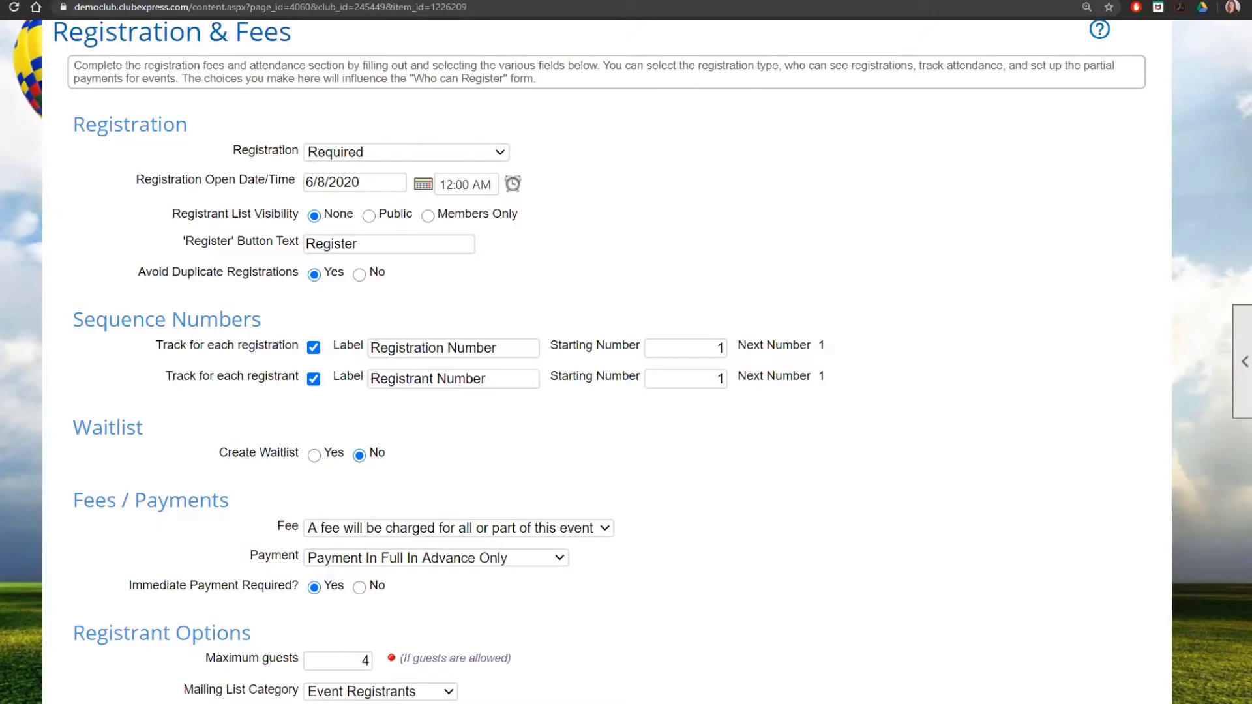
{"action": "scroll", "coordinate": [290, 525], "scroll_direction": "down", "scroll_amount": 2}
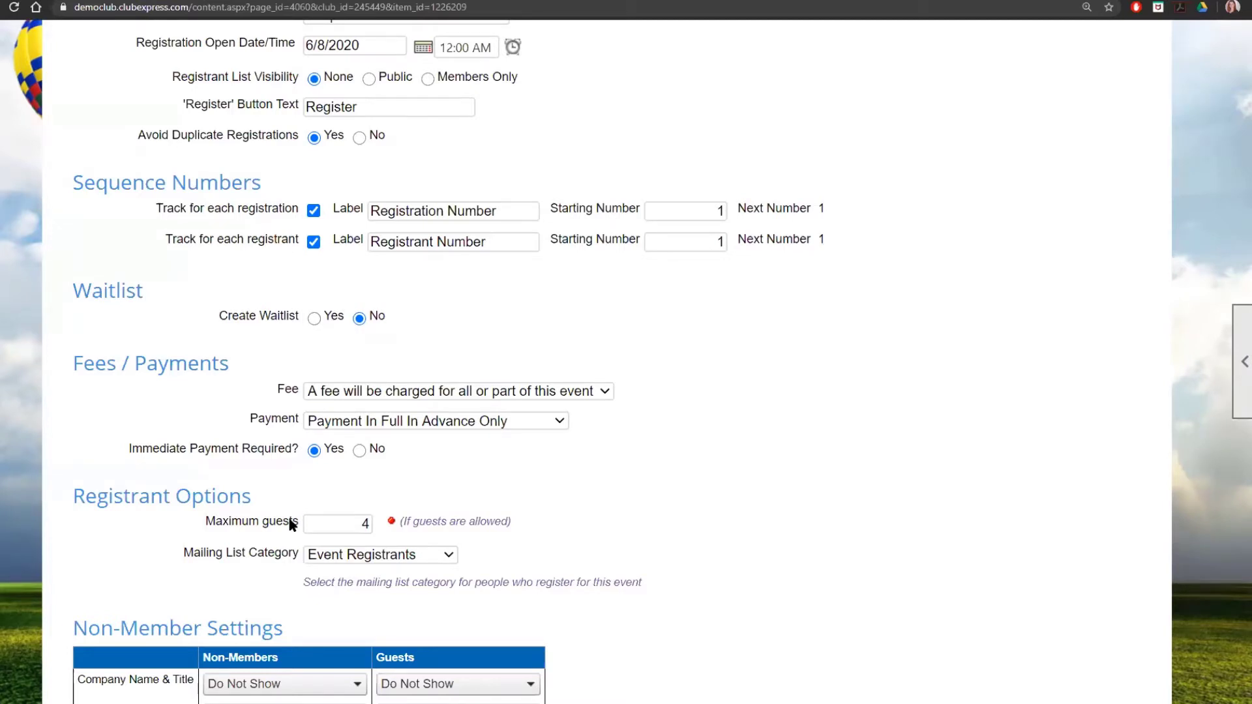
{"action": "scroll", "coordinate": [292, 528], "scroll_direction": "down", "scroll_amount": 2}
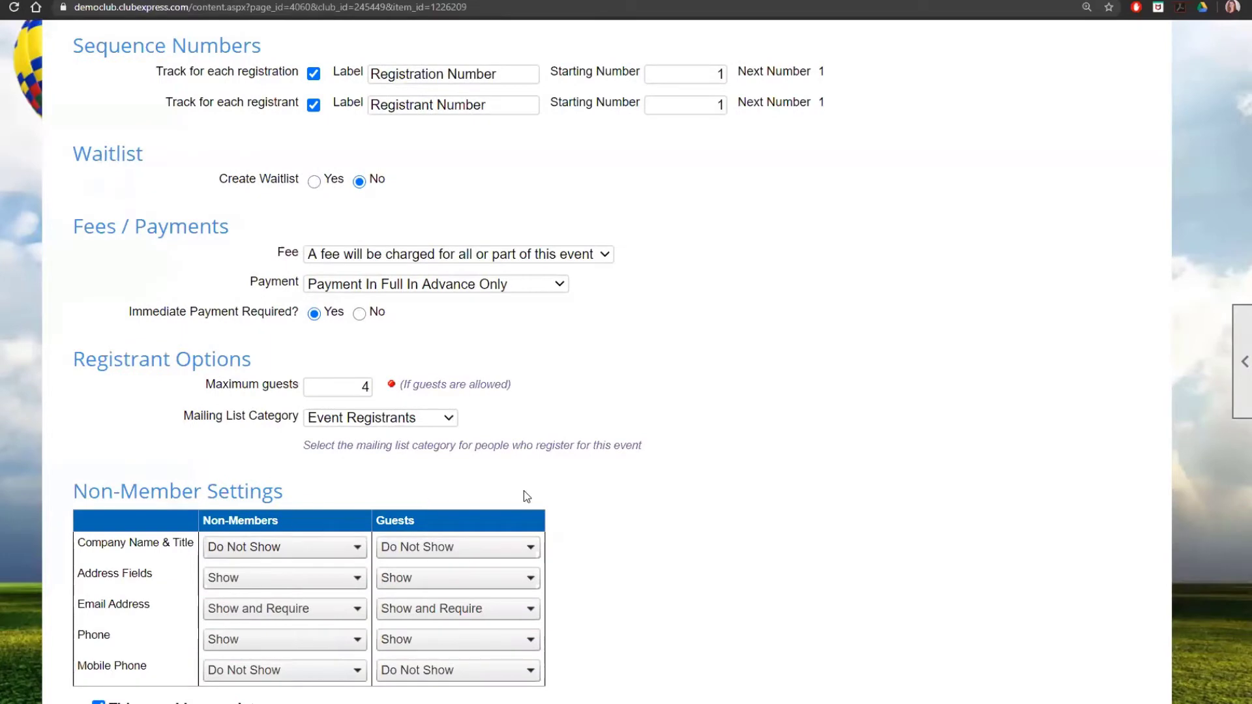
{"action": "scroll", "coordinate": [527, 497], "scroll_direction": "down", "scroll_amount": 1}
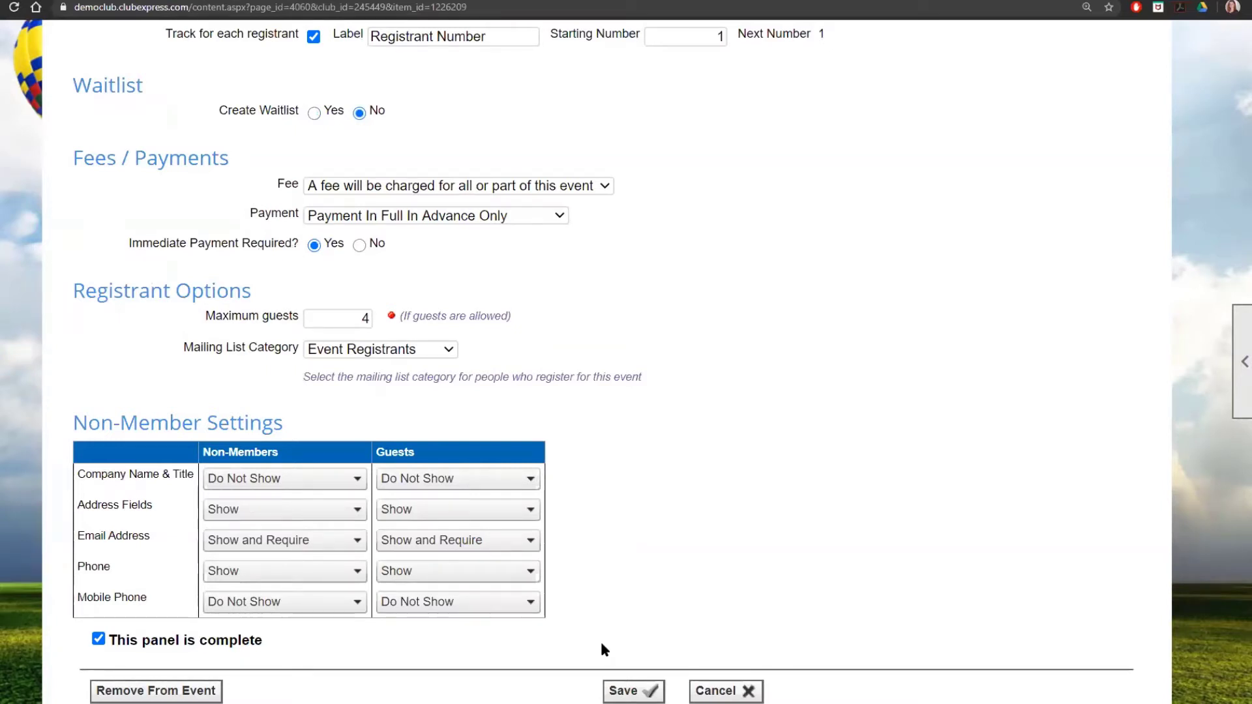
{"action": "scroll", "coordinate": [690, 598], "scroll_direction": "up", "scroll_amount": 8}
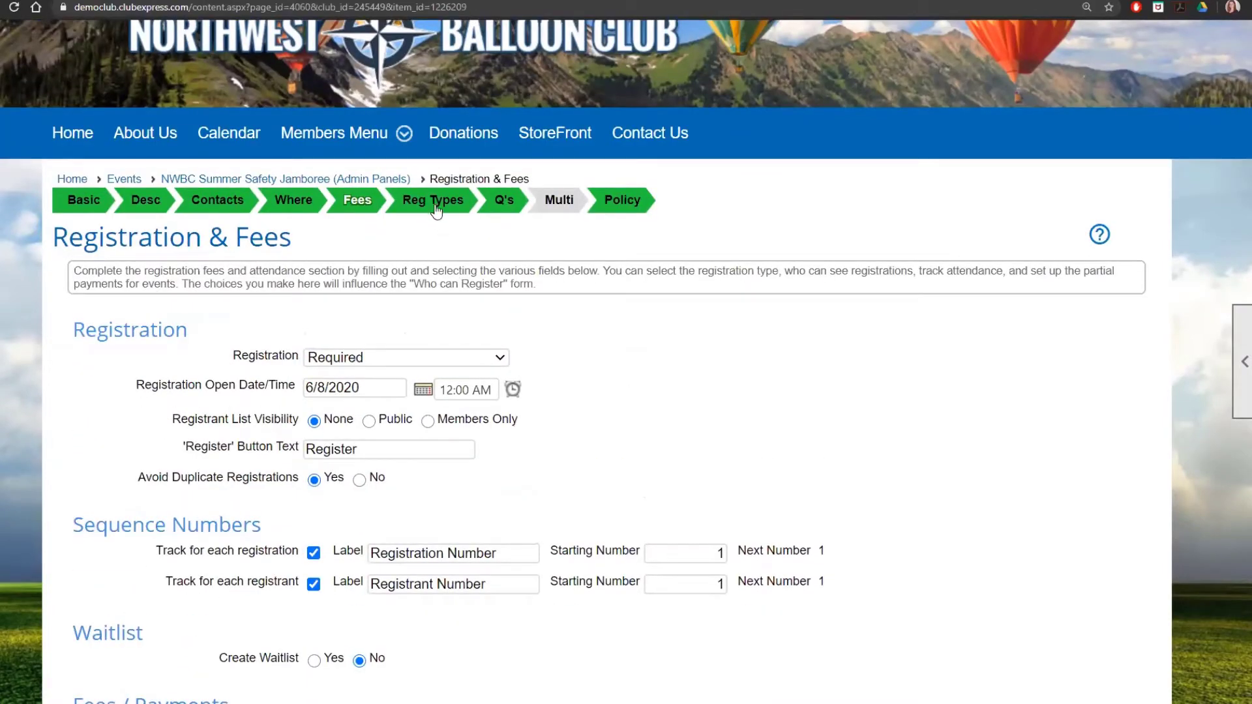
Step: Open the Who Can Register panel and look over the registrant type list without choosing one
{"action": "left_click", "coordinate": [437, 210]}
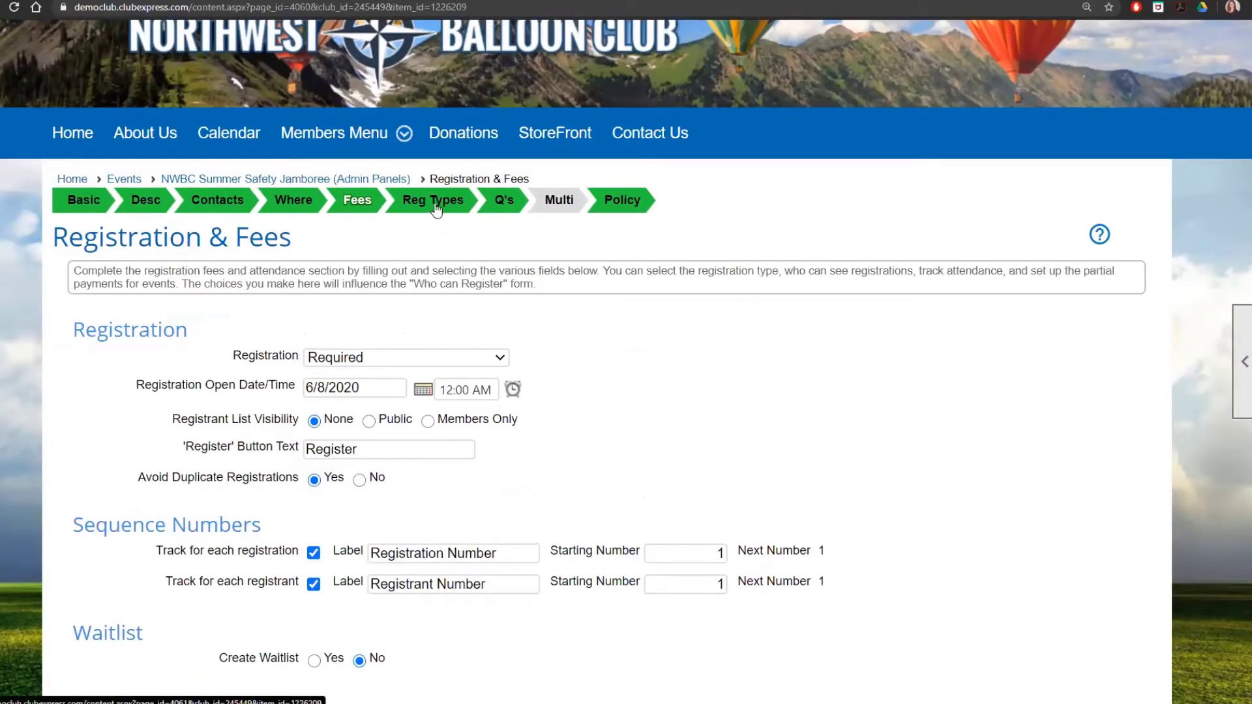
{"action": "scroll", "coordinate": [908, 450], "scroll_direction": "down", "scroll_amount": 3}
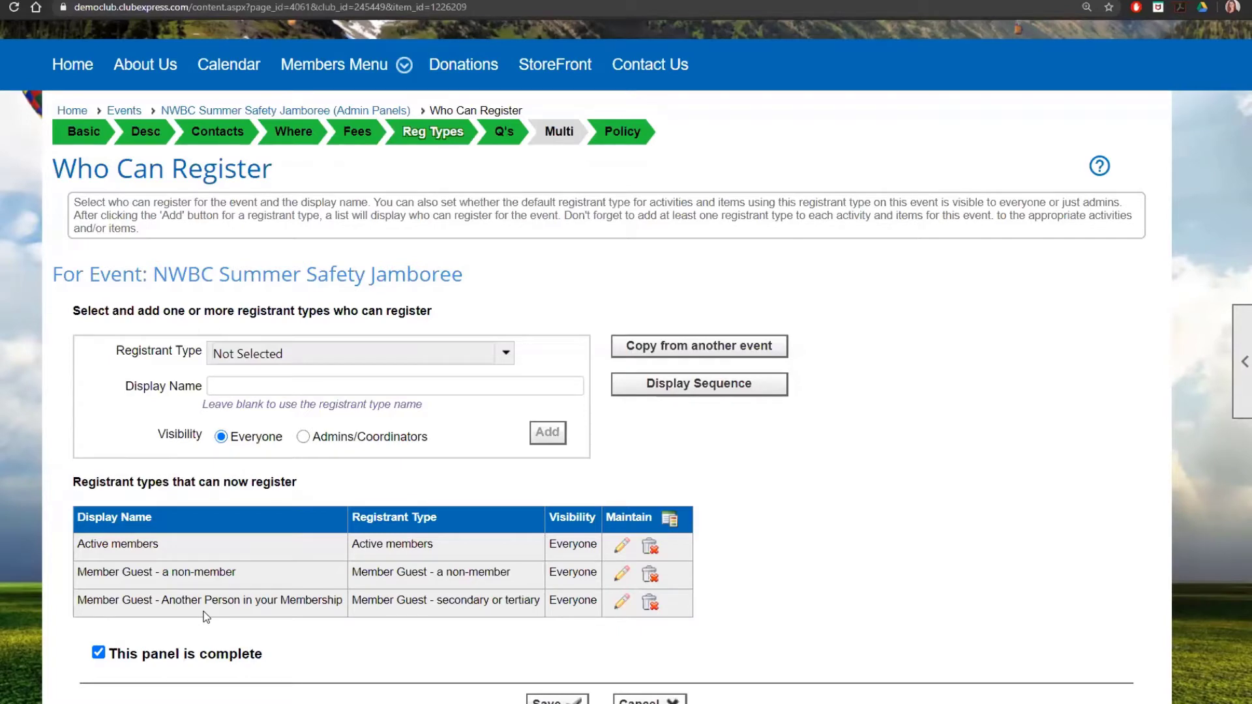
{"action": "left_click", "coordinate": [507, 353]}
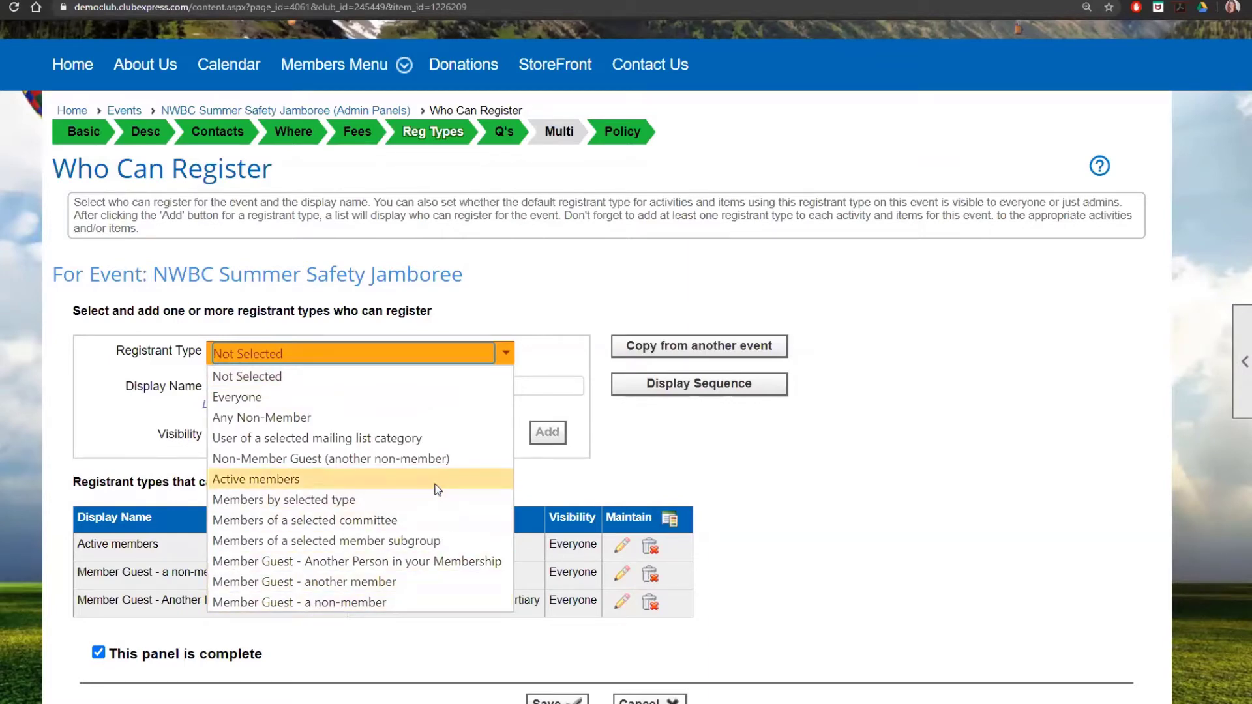
{"action": "left_click", "coordinate": [581, 416]}
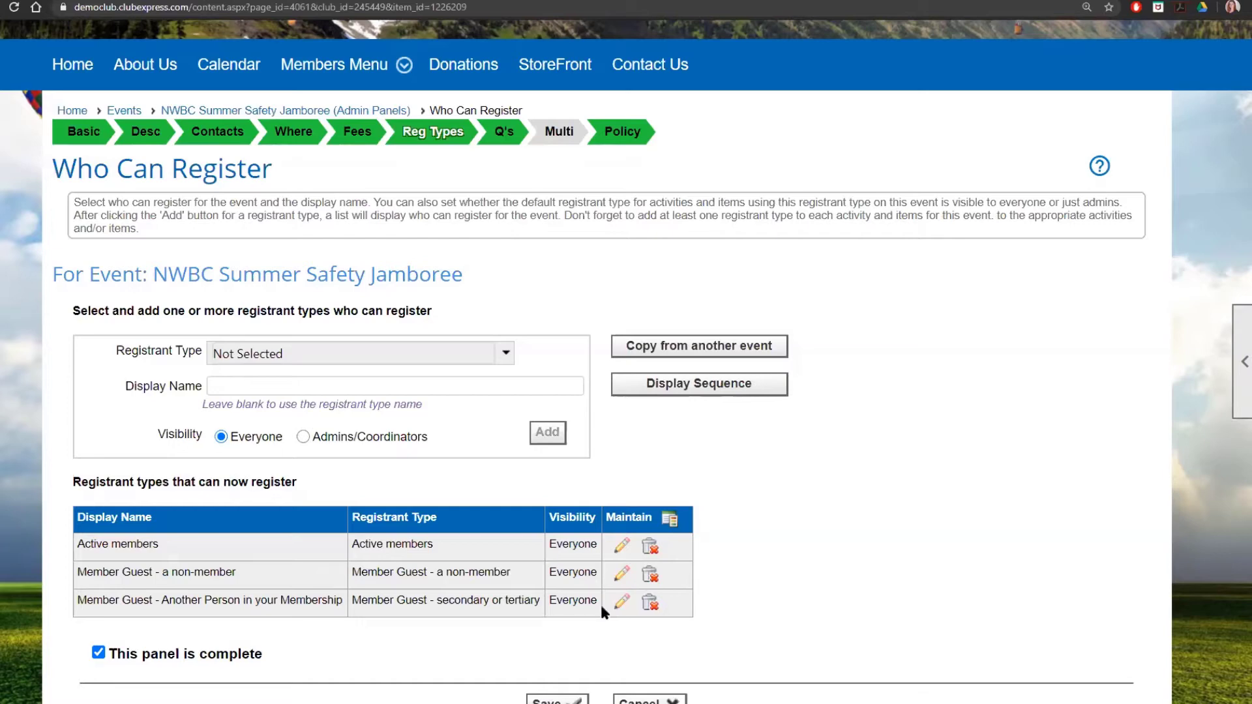
Step: Rename both Member Guest registrant types' display names to Family/Children and save
{"action": "left_click", "coordinate": [621, 575]}
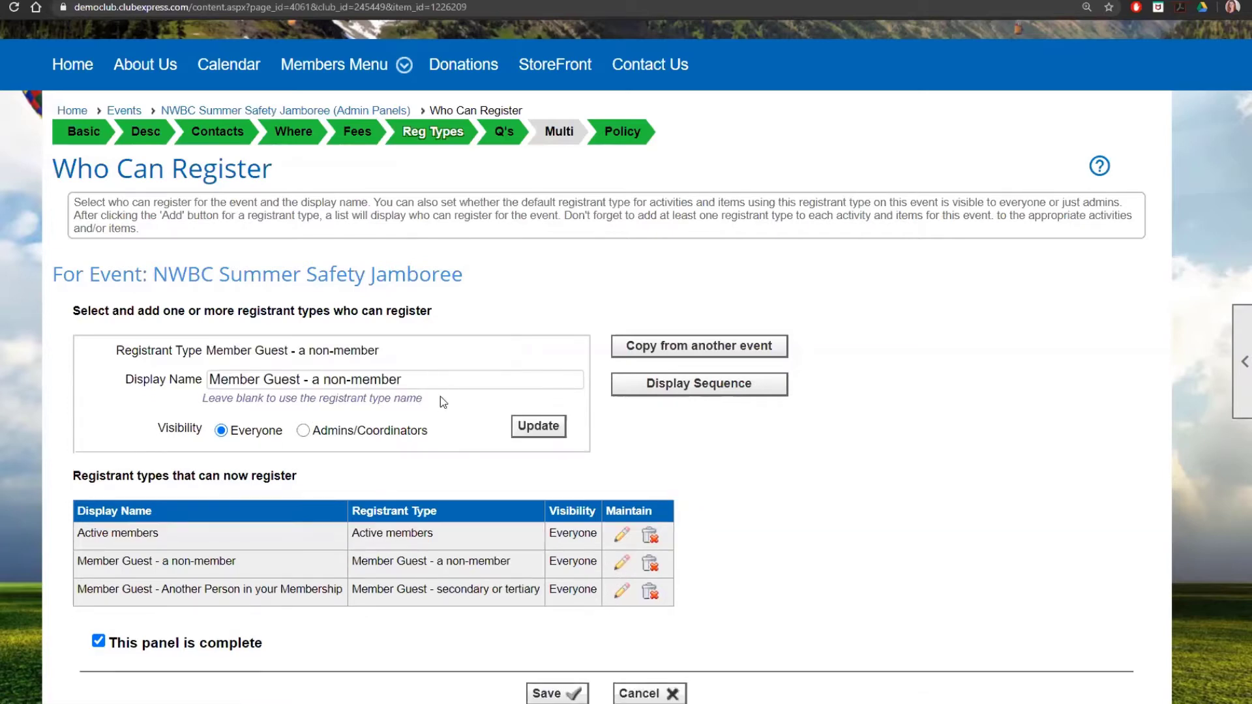
{"action": "left_click_drag", "start_coordinate": [440, 381], "coordinate": [106, 354]}
{"action": "type", "text": "Family/Children"}
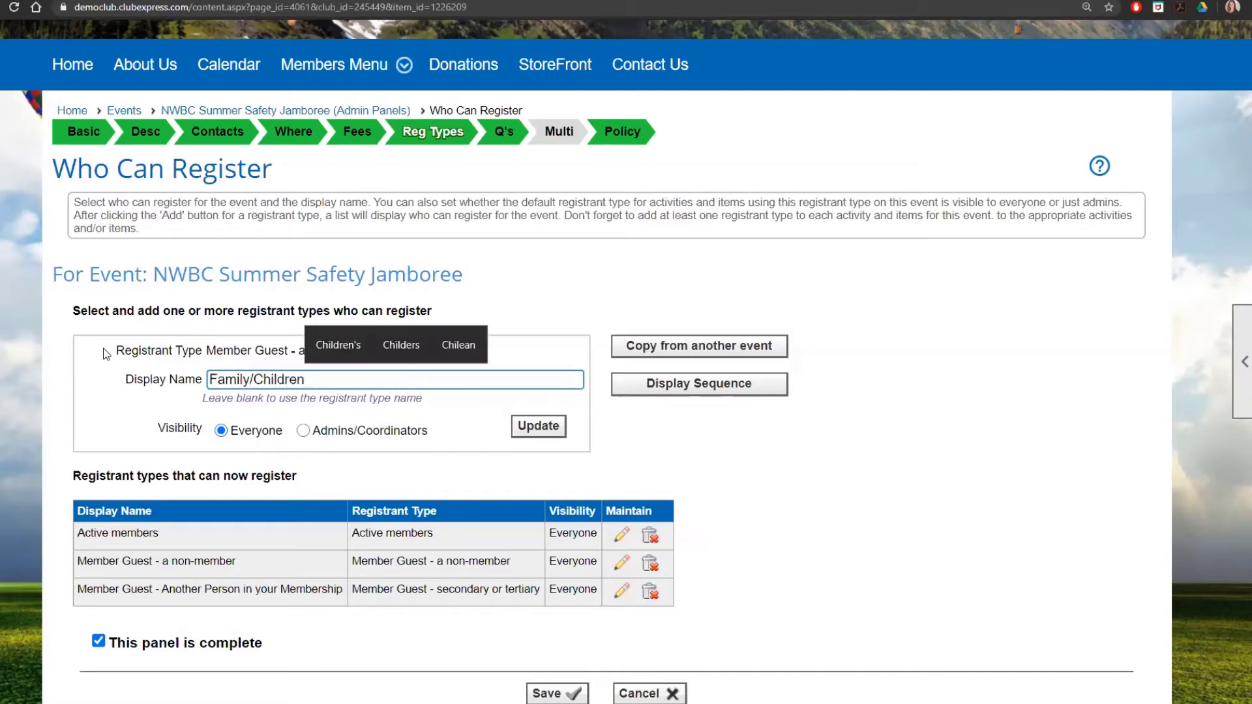
{"action": "left_click", "coordinate": [539, 426]}
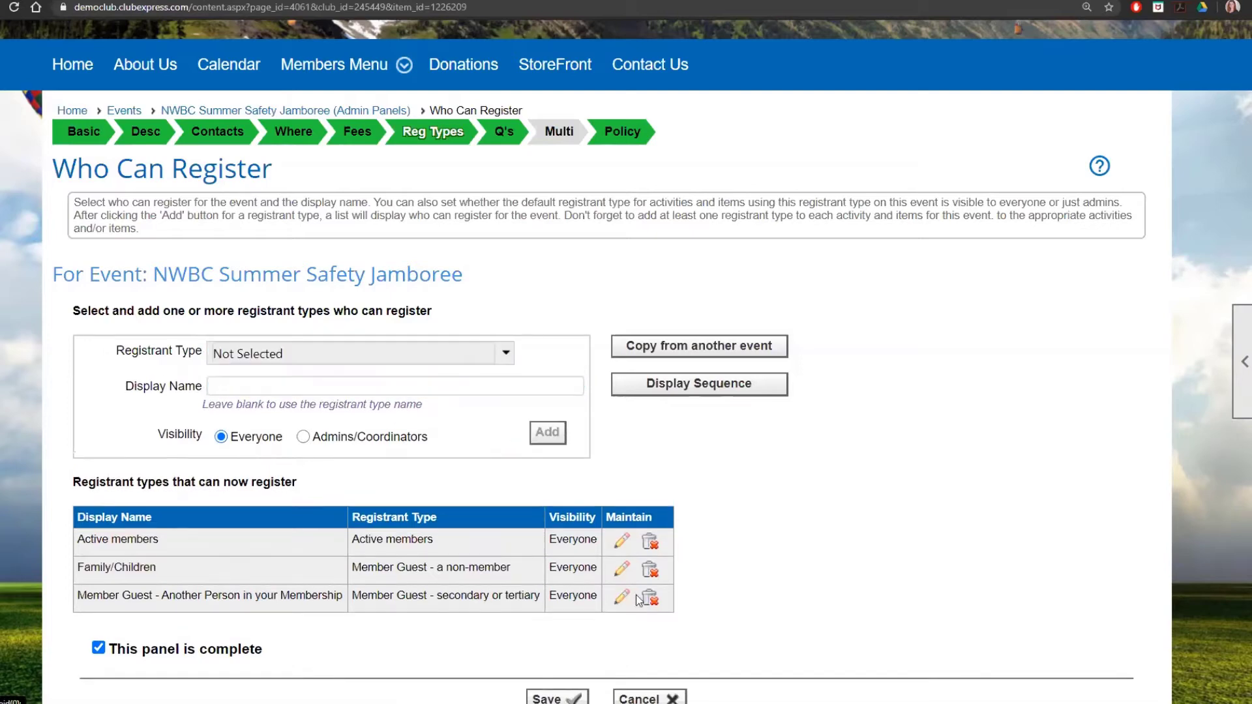
{"action": "left_click", "coordinate": [621, 591]}
{"action": "left_click_drag", "start_coordinate": [543, 380], "coordinate": [20, 354]}
{"action": "type", "text": "Family/Children"}
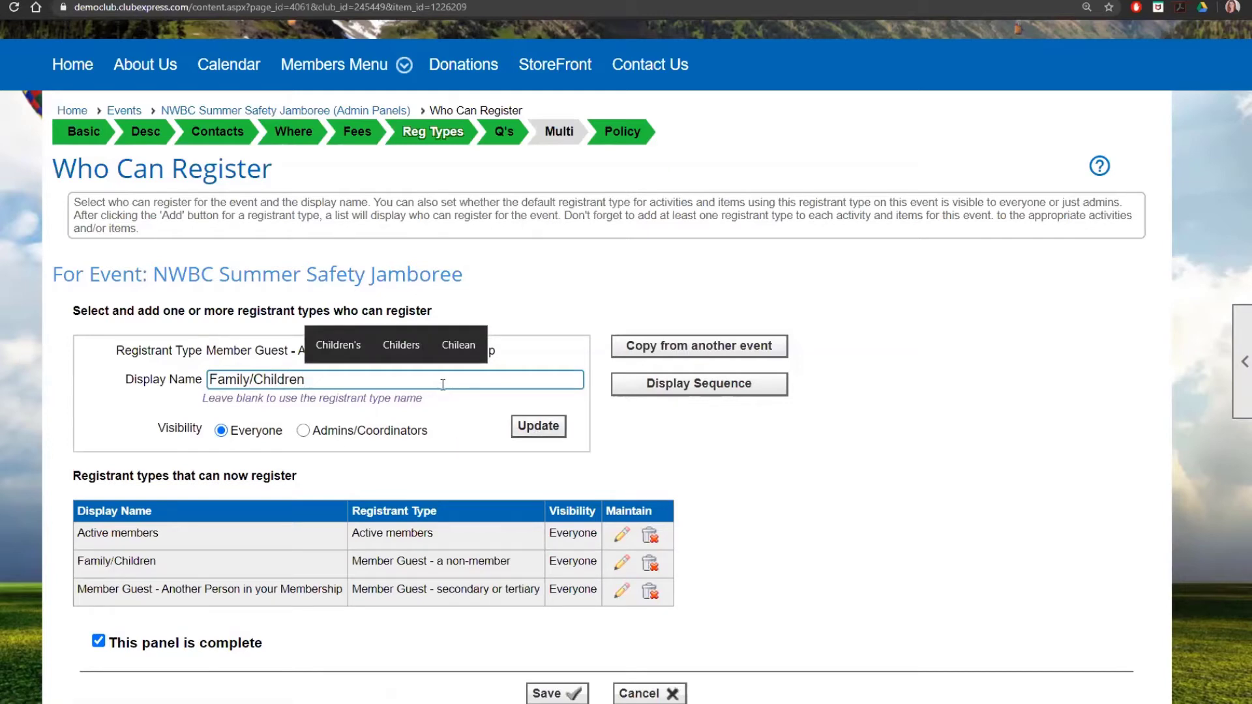
{"action": "left_click", "coordinate": [539, 426]}
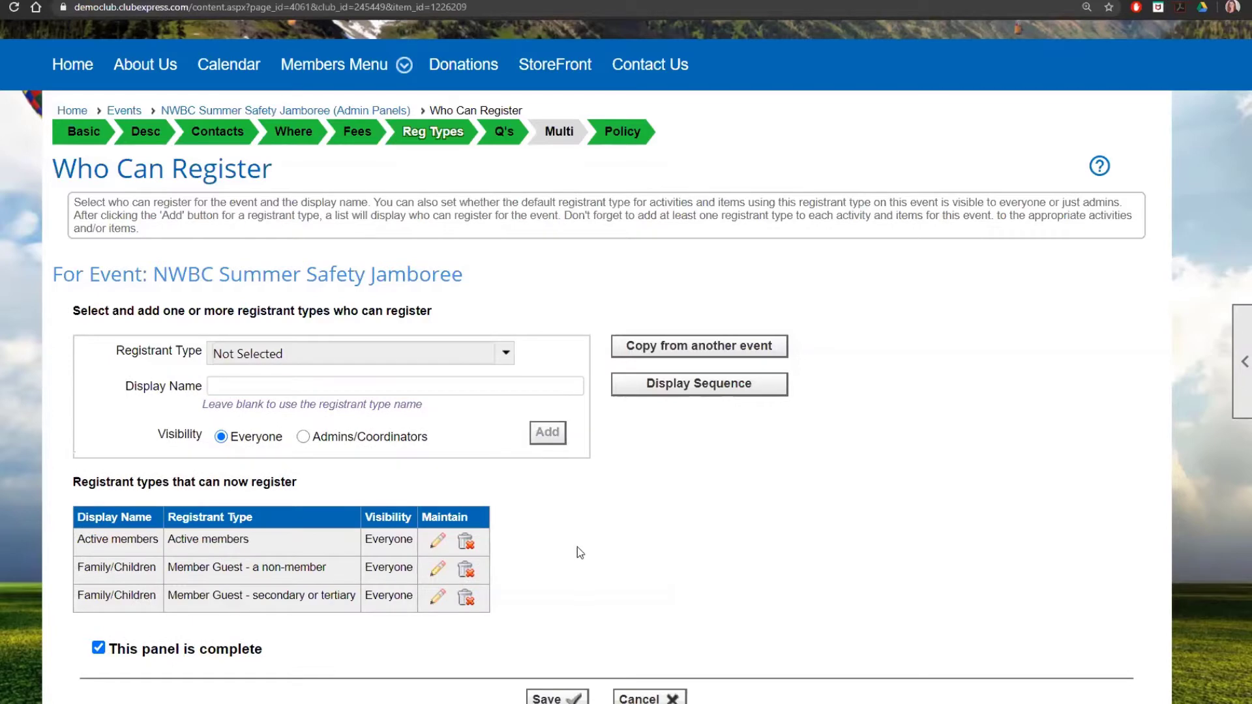
{"action": "left_click", "coordinate": [551, 698]}
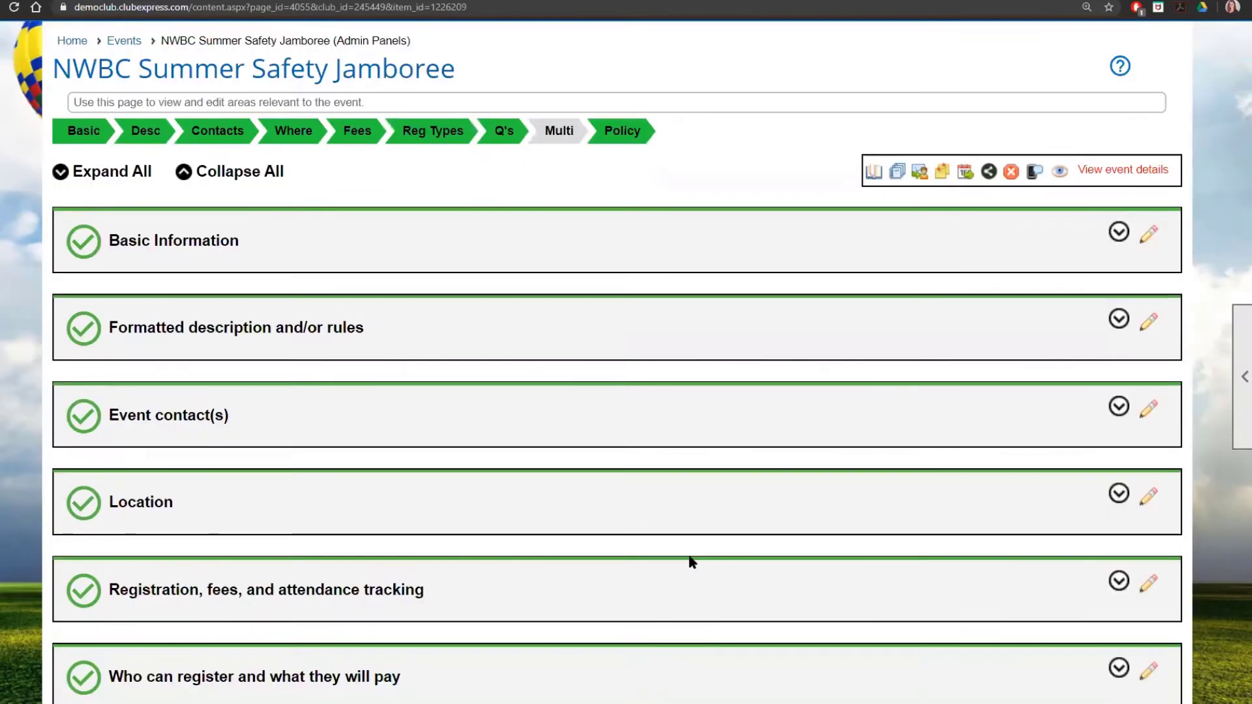
{"action": "scroll", "coordinate": [677, 547], "scroll_direction": "down", "scroll_amount": 4}
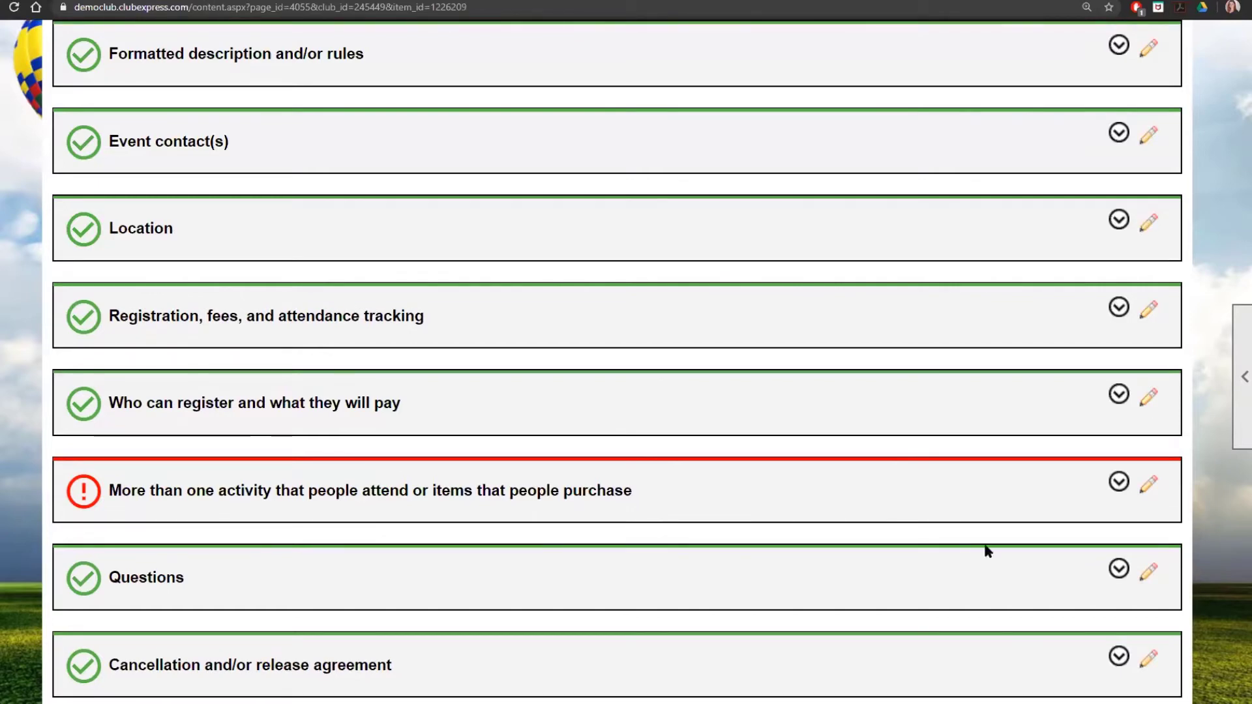
Step: Open the multi-activity panel listing General Attendance and the four 7/17/2020 activities
{"action": "left_click", "coordinate": [1145, 494]}
{"action": "scroll", "coordinate": [983, 462], "scroll_direction": "down", "scroll_amount": 3}
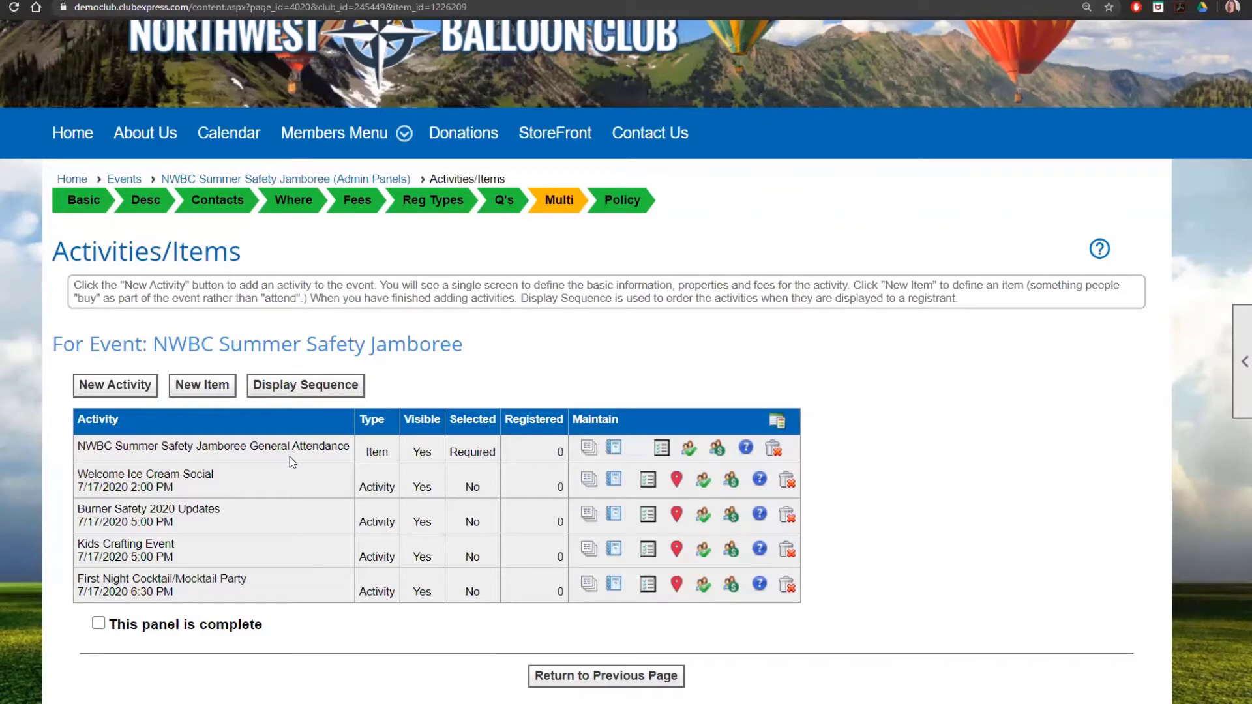
{"action": "left_click", "coordinate": [661, 457]}
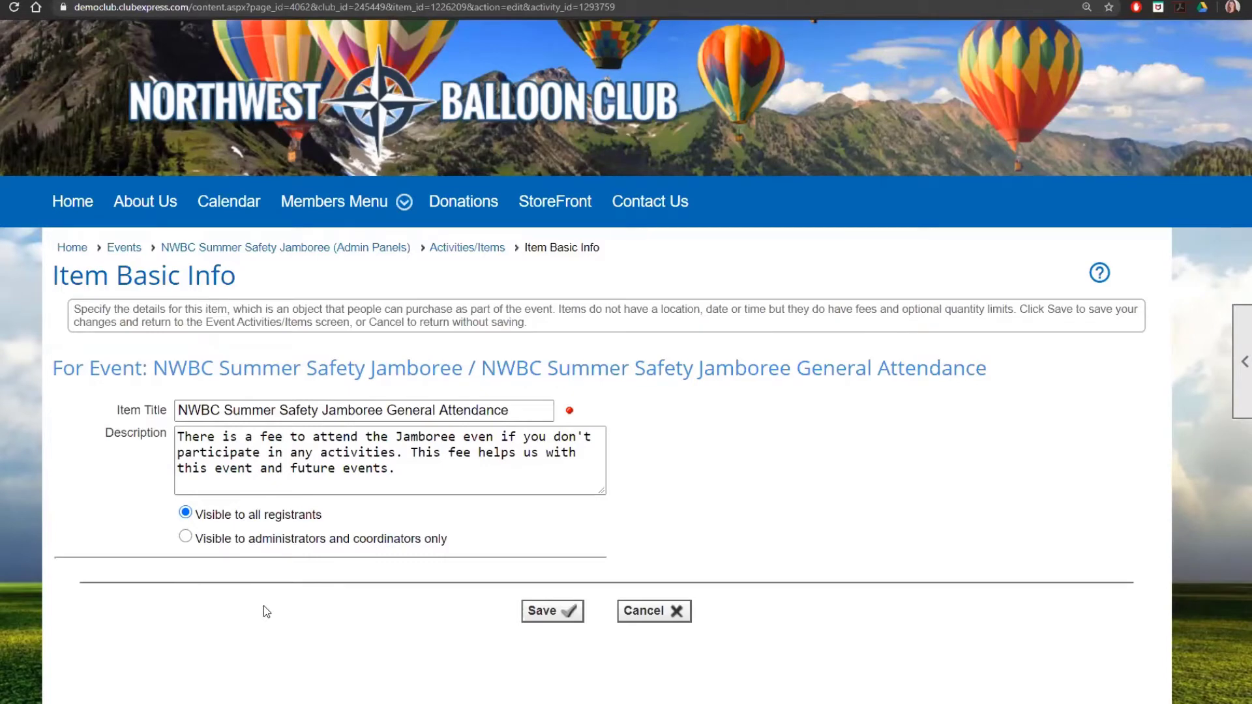
{"action": "left_click", "coordinate": [655, 621]}
{"action": "scroll", "coordinate": [631, 552], "scroll_direction": "down", "scroll_amount": 3}
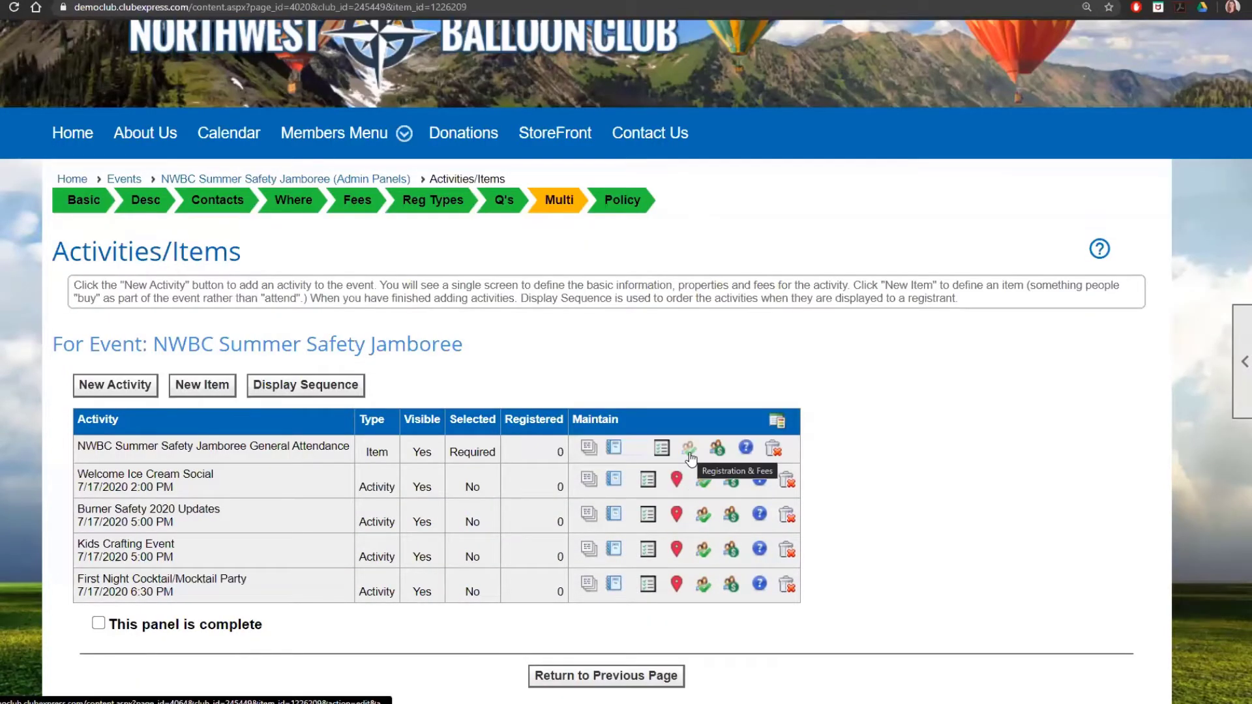
{"action": "left_click", "coordinate": [690, 458]}
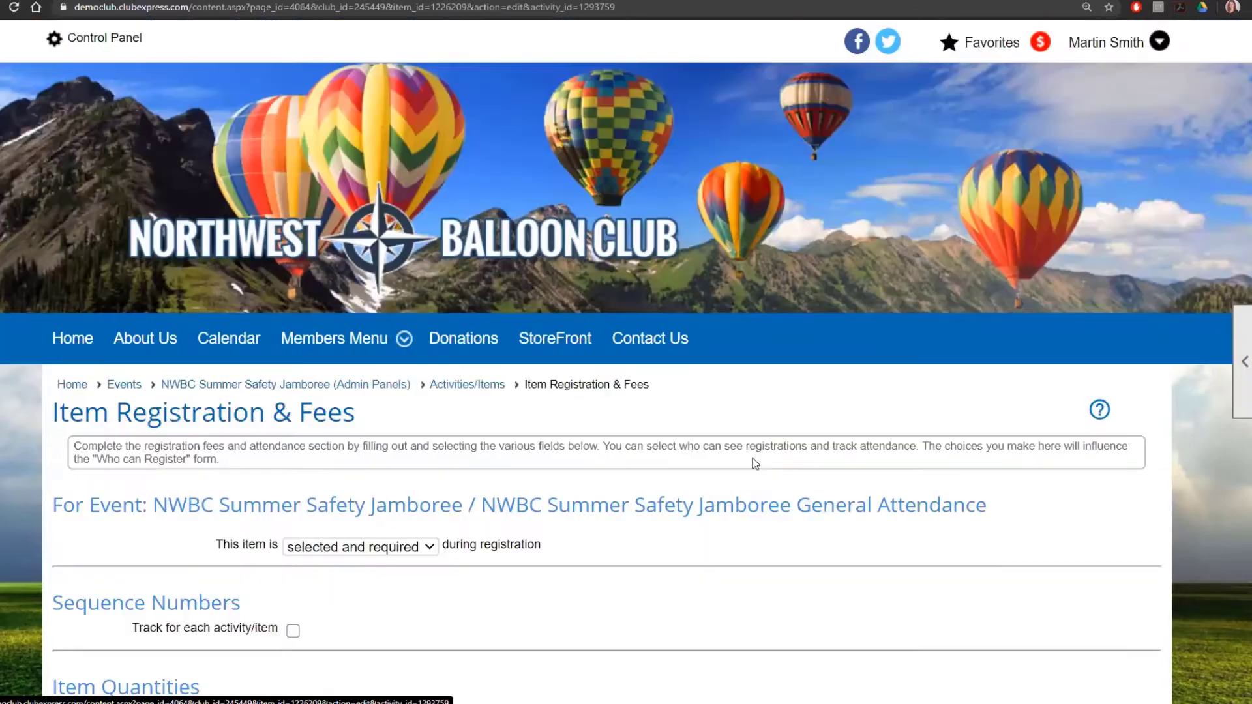
{"action": "scroll", "coordinate": [752, 458], "scroll_direction": "down", "scroll_amount": 3}
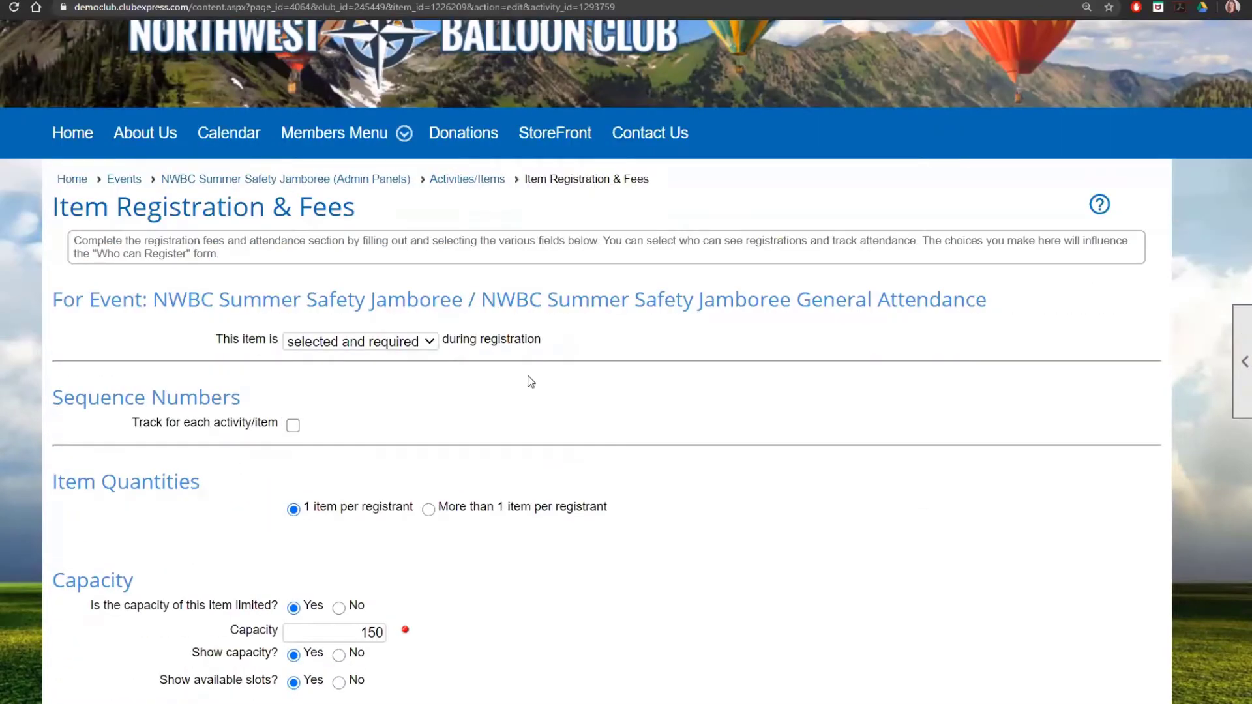
{"action": "left_click", "coordinate": [430, 348]}
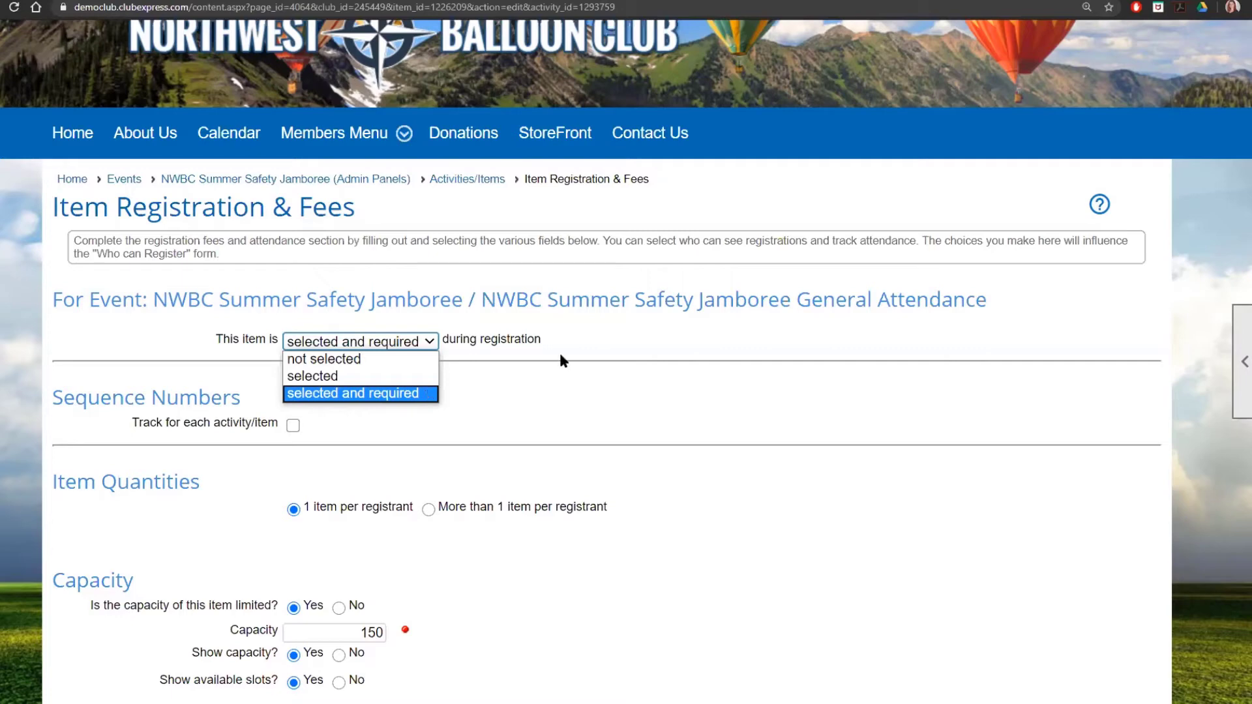
{"action": "left_click", "coordinate": [427, 394]}
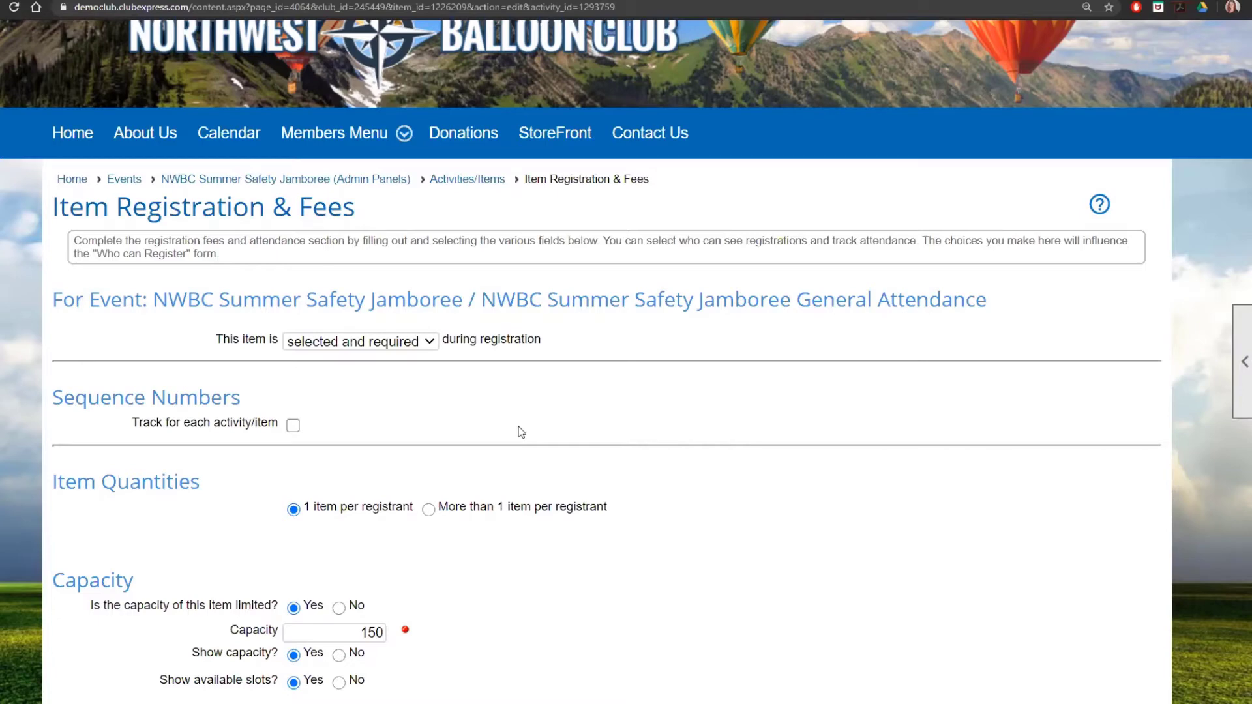
{"action": "scroll", "coordinate": [521, 429], "scroll_direction": "down", "scroll_amount": 1}
{"action": "scroll", "coordinate": [520, 436], "scroll_direction": "down", "scroll_amount": 2}
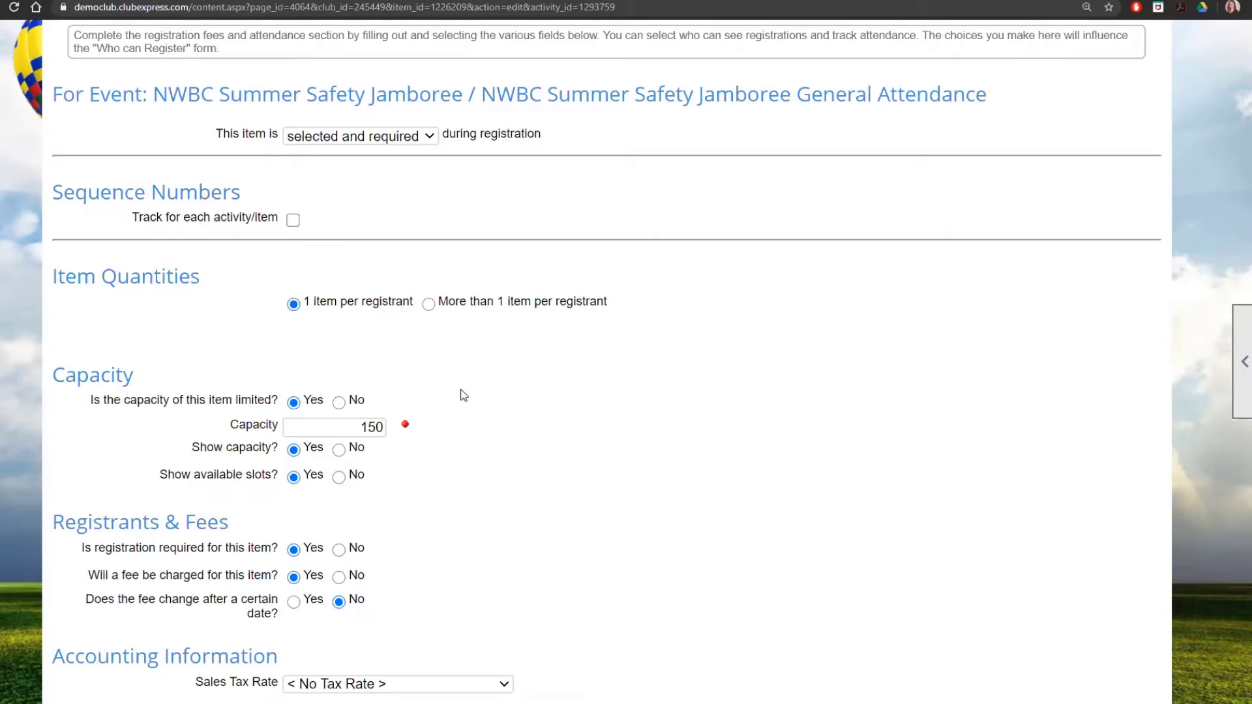
Step: Cancel the General Attendance item's Registration & Fees form without saving changes
{"action": "scroll", "coordinate": [461, 394], "scroll_direction": "down", "scroll_amount": 1}
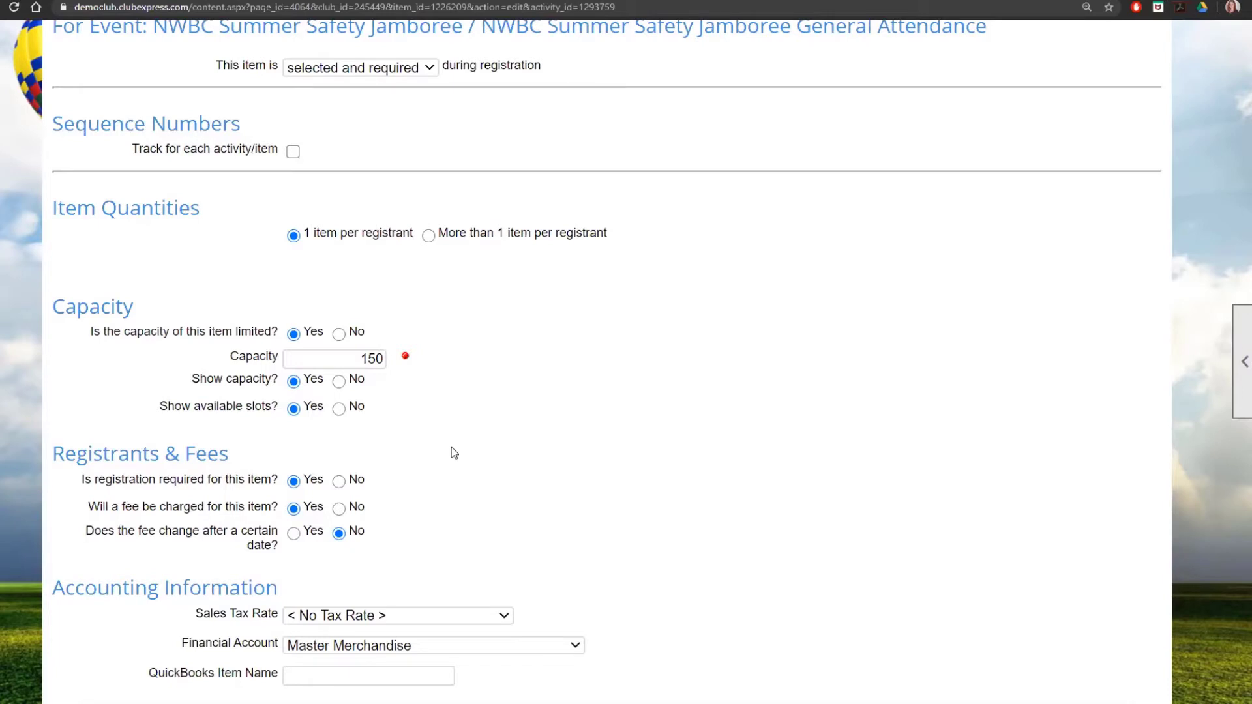
{"action": "scroll", "coordinate": [564, 421], "scroll_direction": "up", "scroll_amount": 1}
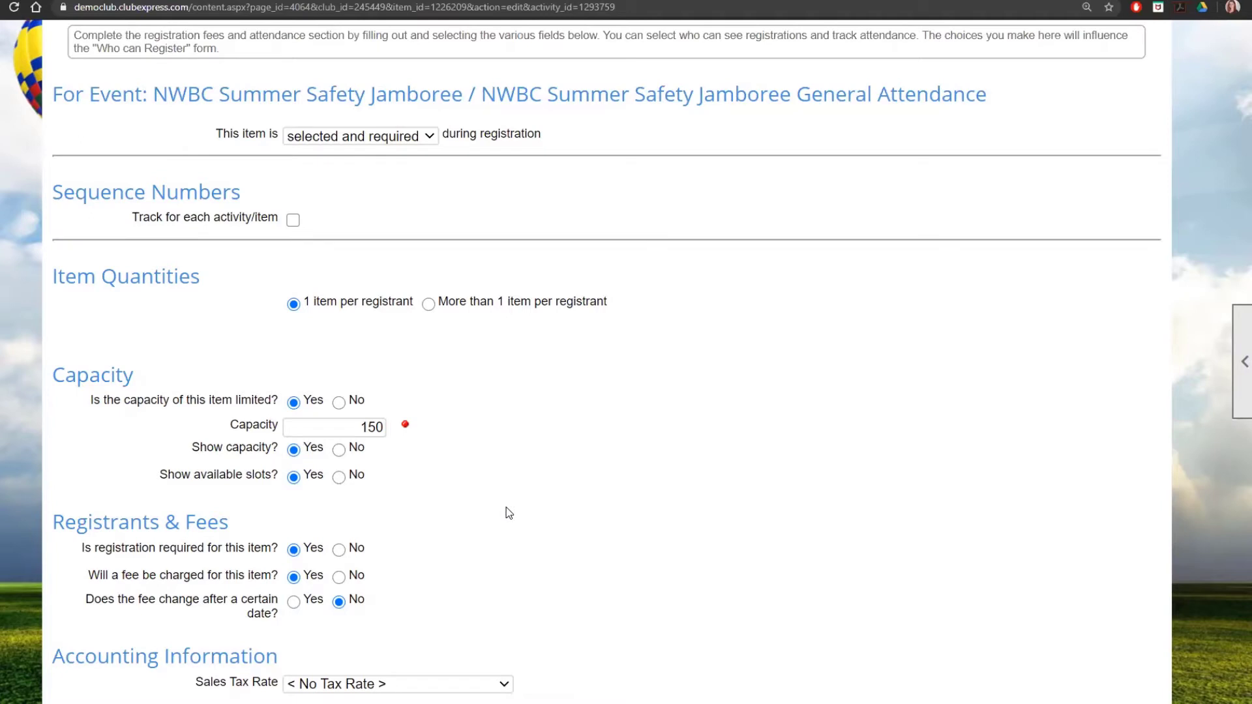
{"action": "scroll", "coordinate": [510, 513], "scroll_direction": "down", "scroll_amount": 2}
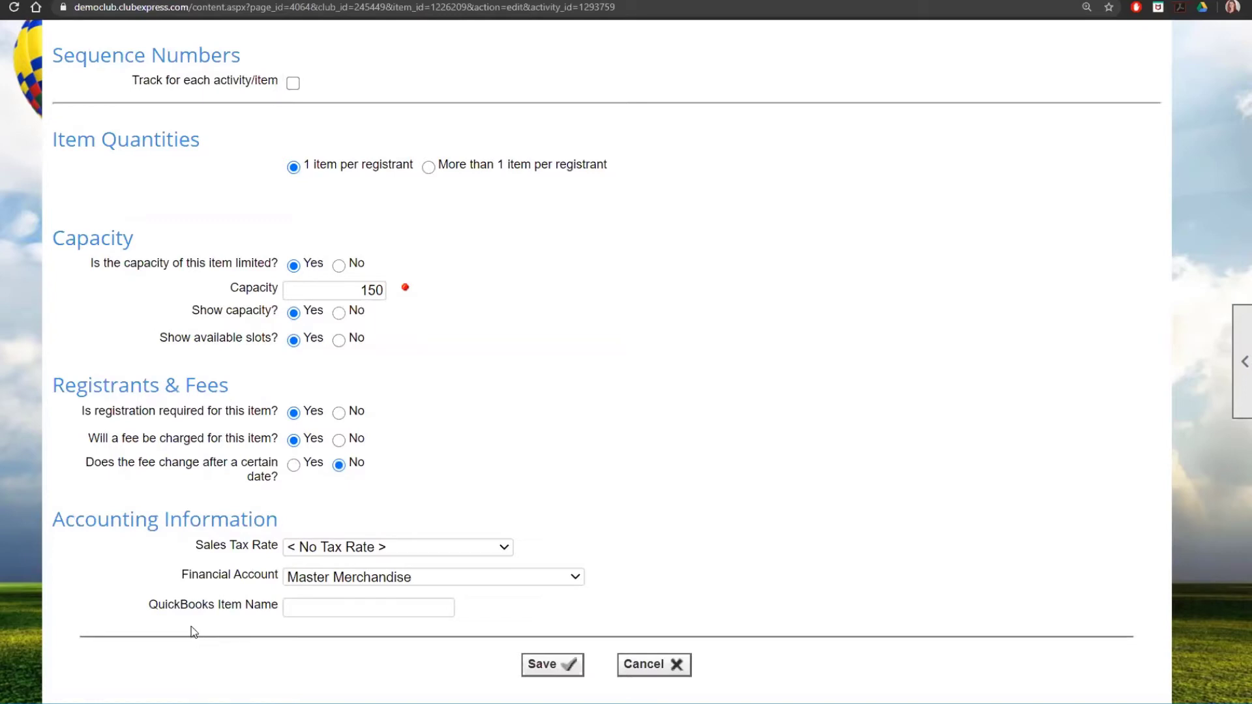
{"action": "left_click", "coordinate": [686, 664]}
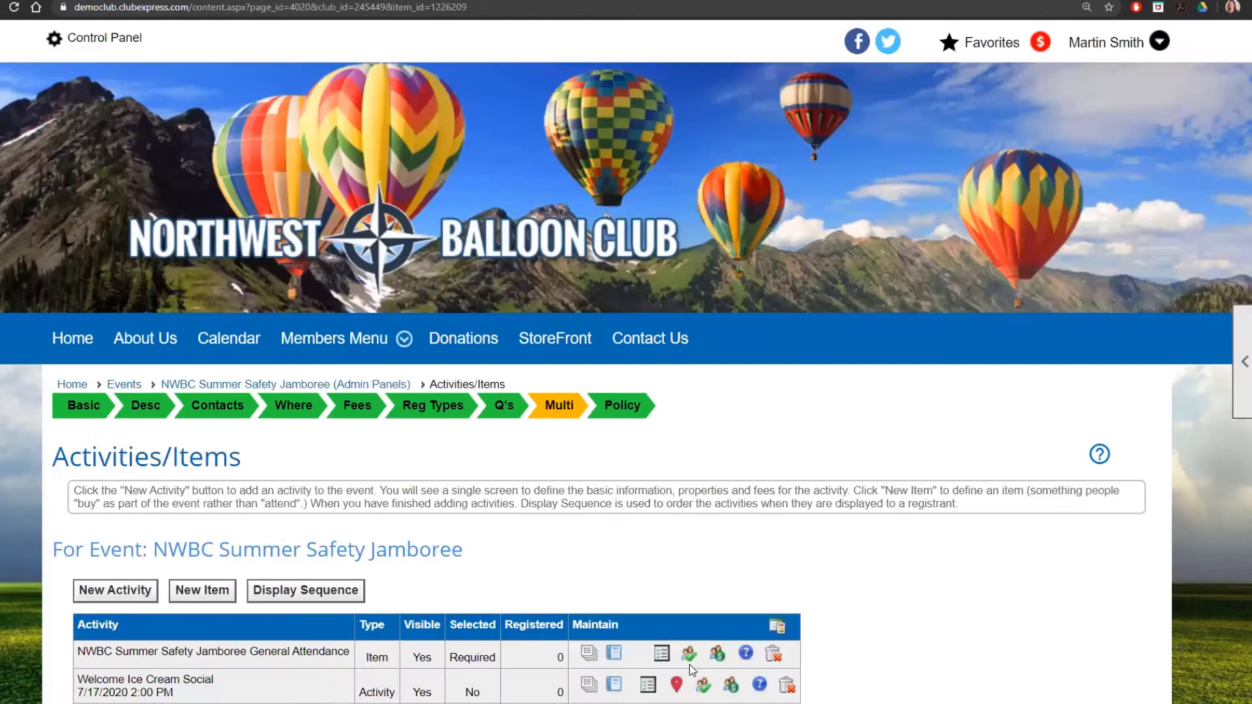
{"action": "scroll", "coordinate": [690, 664], "scroll_direction": "down", "scroll_amount": 3}
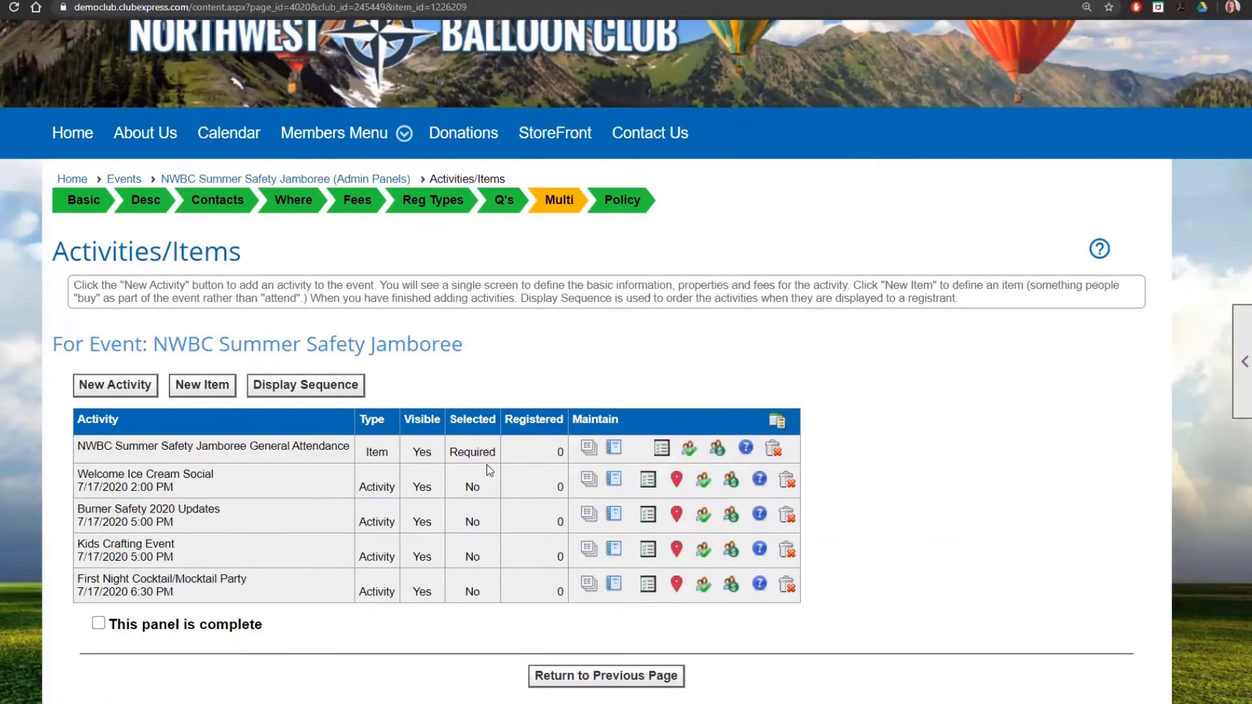
{"action": "left_click", "coordinate": [716, 452]}
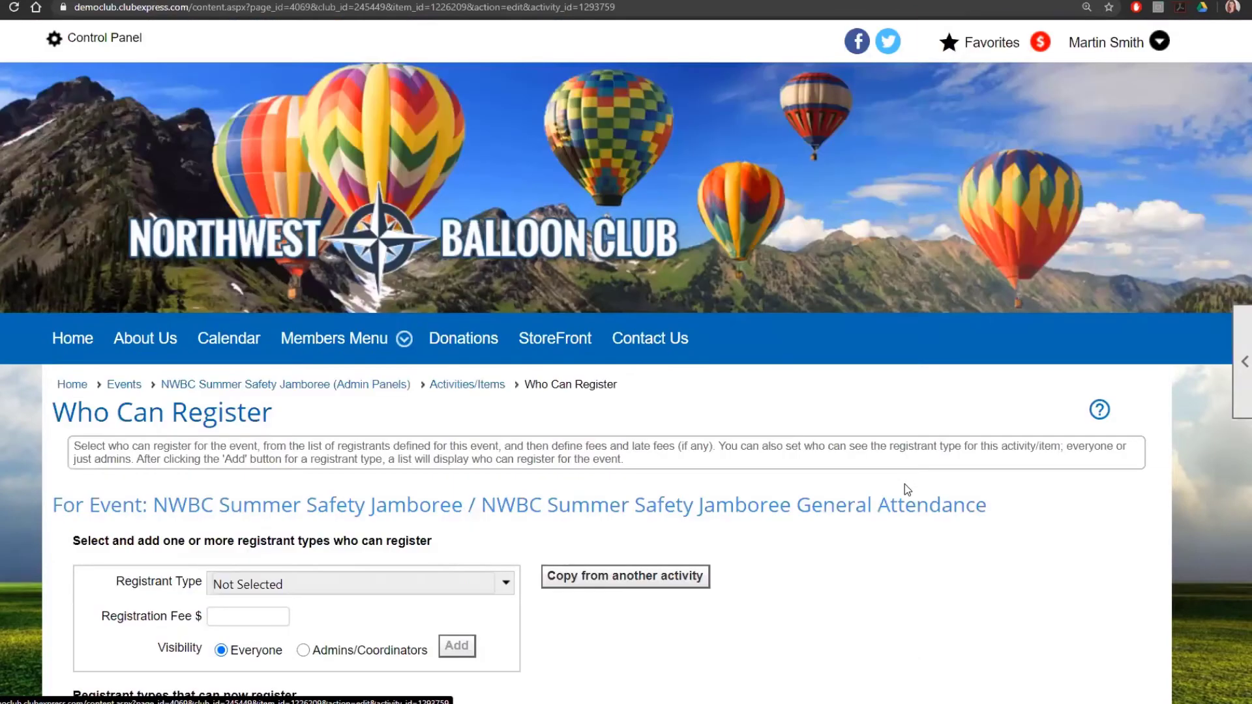
{"action": "scroll", "coordinate": [904, 486], "scroll_direction": "down", "scroll_amount": 4}
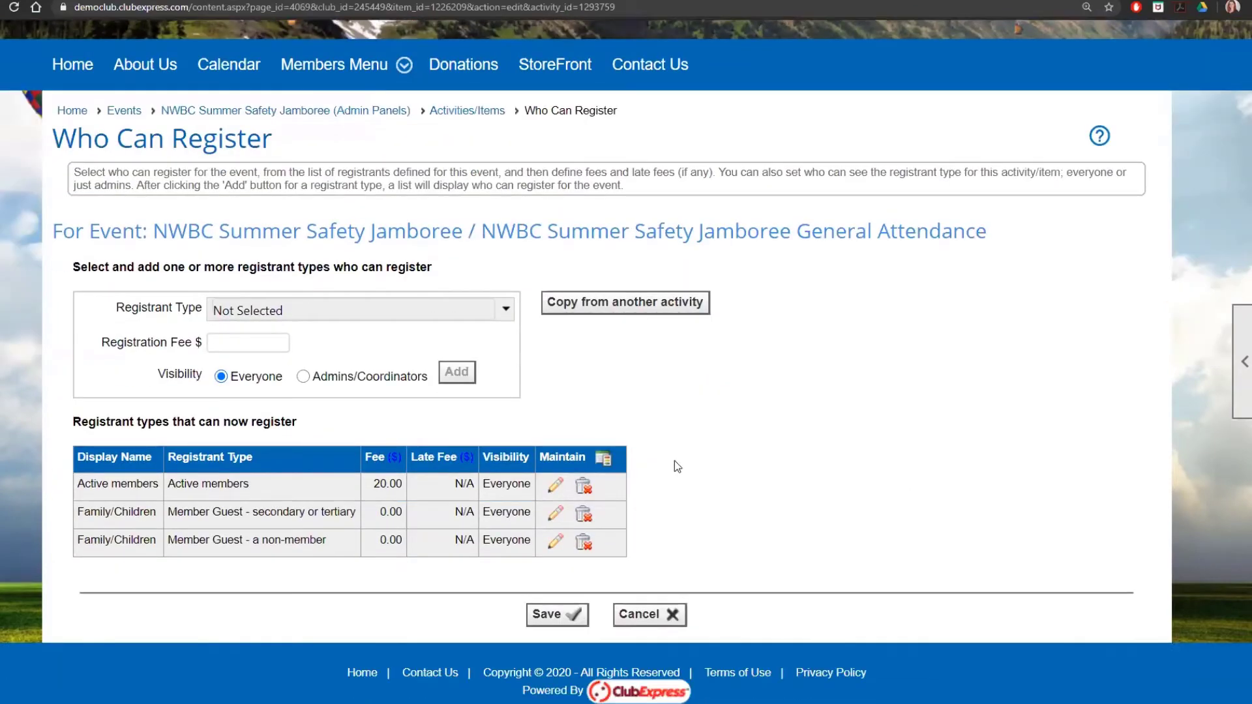
{"action": "left_click", "coordinate": [508, 310]}
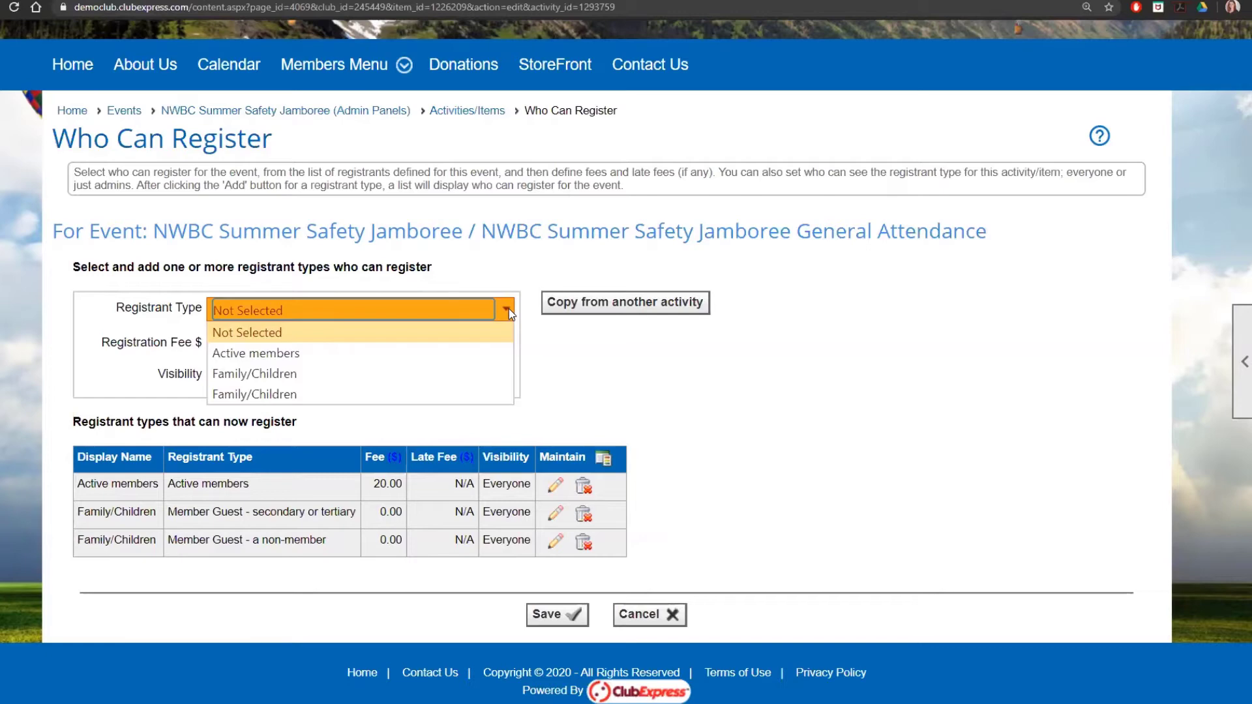
{"action": "left_click", "coordinate": [703, 390]}
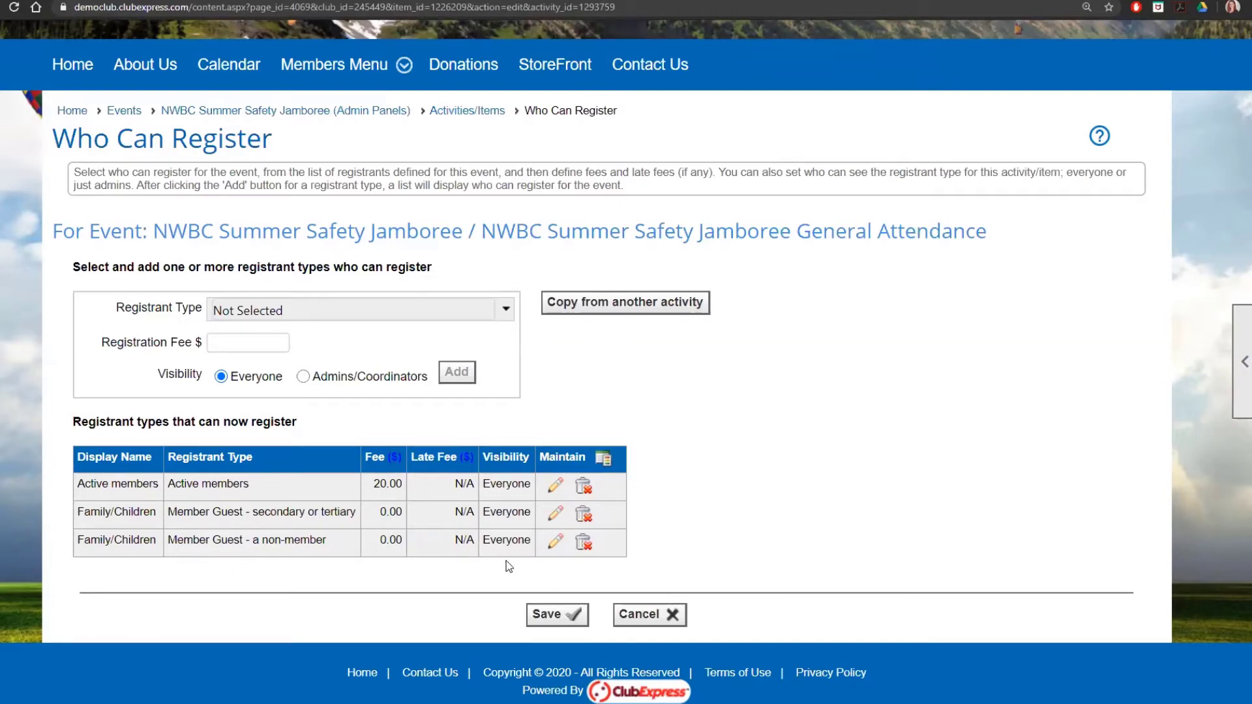
{"action": "left_click", "coordinate": [555, 541]}
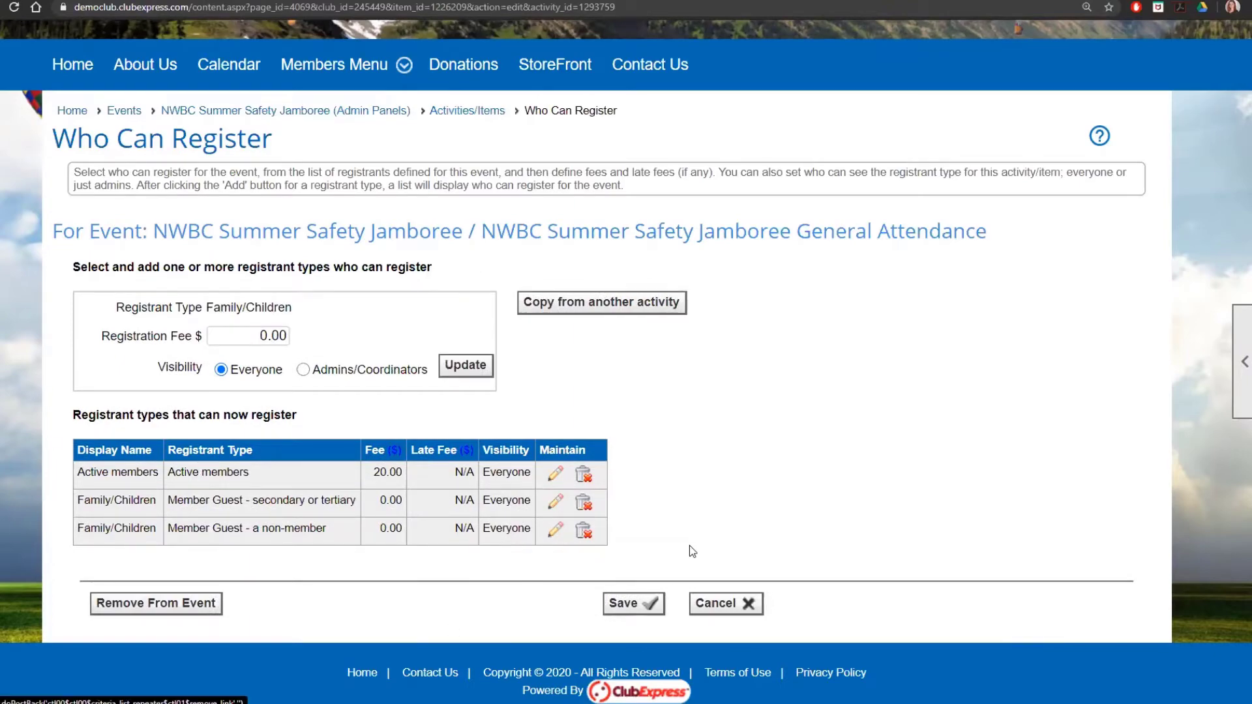
{"action": "left_click", "coordinate": [724, 603]}
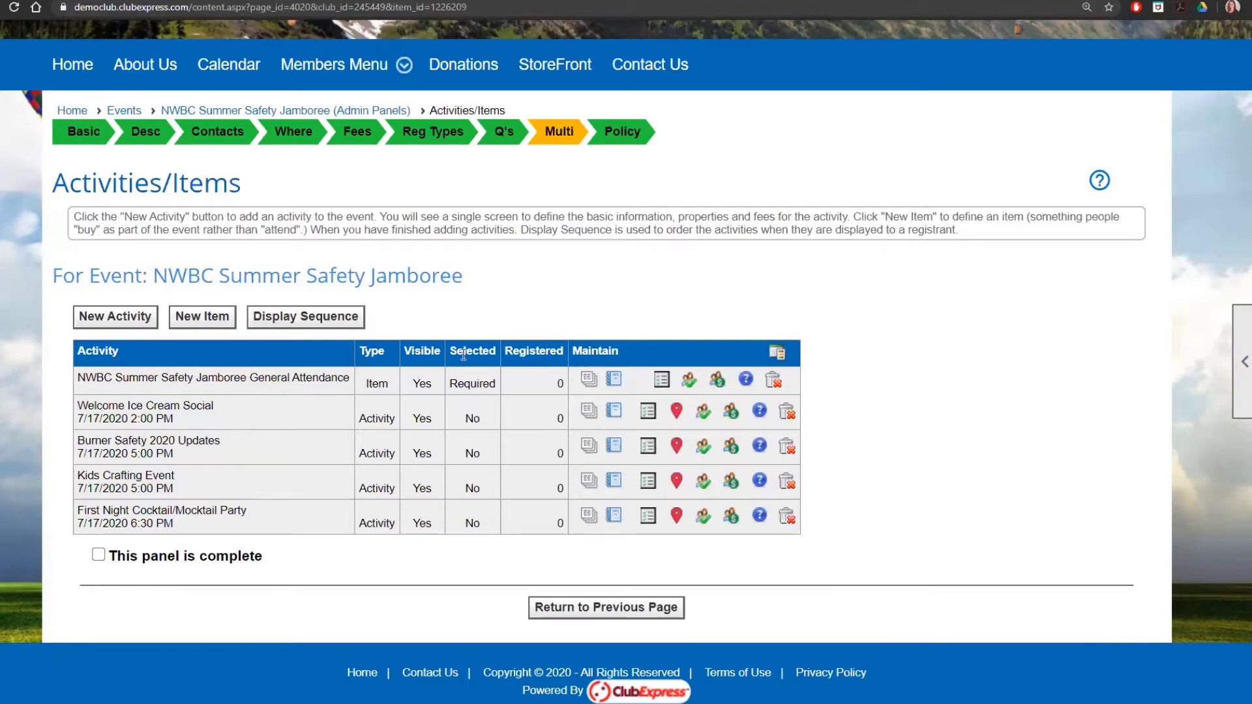
Step: Open Welcome Ice Cream Social's basic info and inspect its 7/17/2020 2:00 PM start time
{"action": "left_click", "coordinate": [648, 422]}
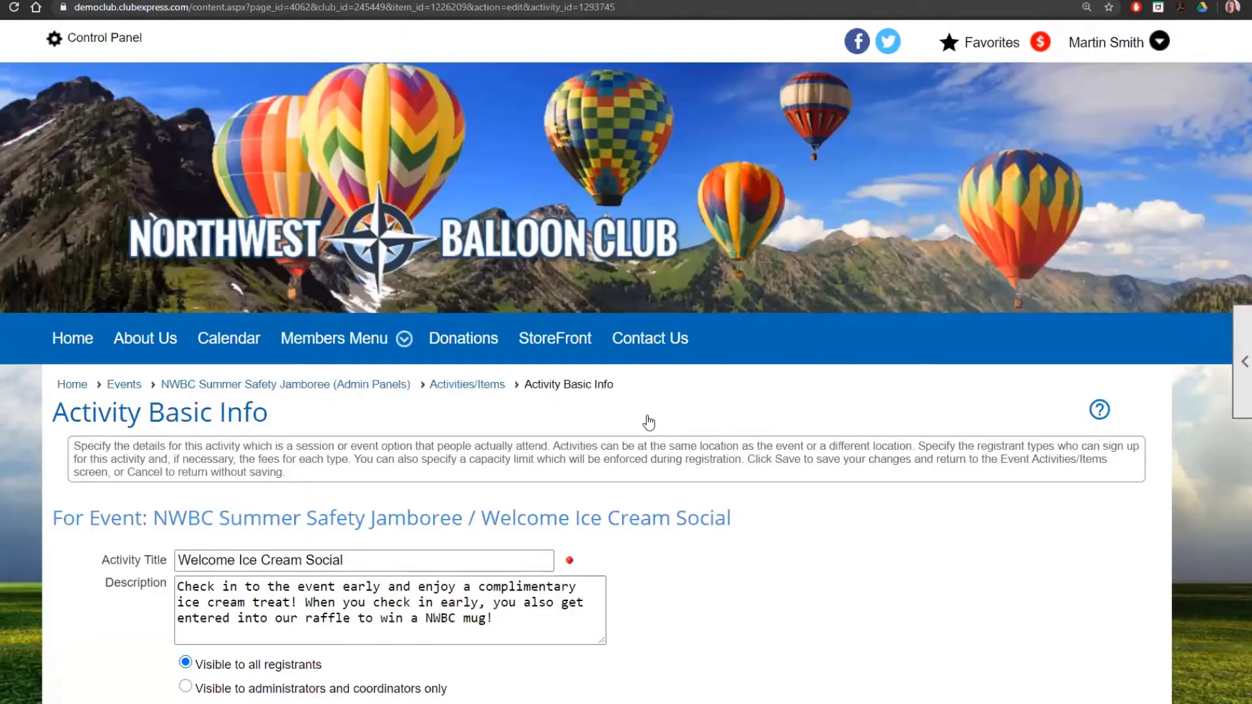
{"action": "scroll", "coordinate": [652, 425], "scroll_direction": "down", "scroll_amount": 4}
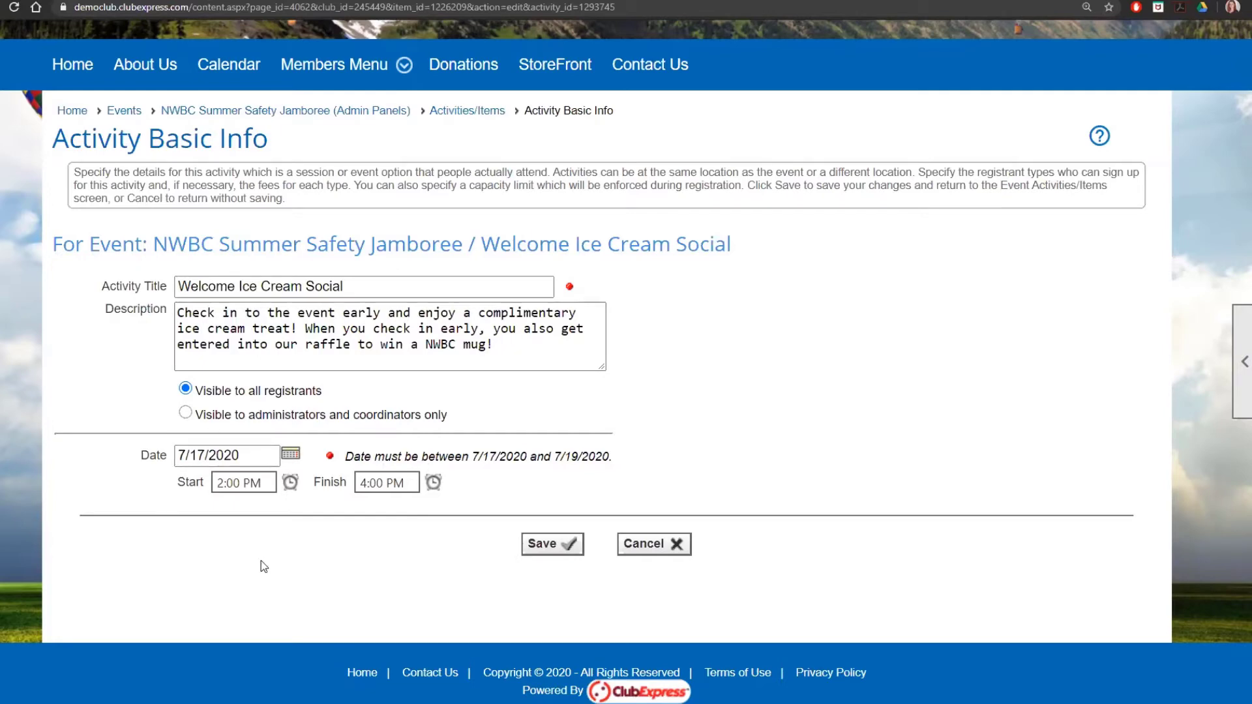
{"action": "left_click", "coordinate": [275, 482]}
{"action": "left_click", "coordinate": [399, 518]}
Step: Leave the Ice Cream Social's basic info, review its free, capacity-150 registration settings, and cancel unchanged
{"action": "left_click", "coordinate": [691, 545]}
{"action": "scroll", "coordinate": [672, 523], "scroll_direction": "down", "scroll_amount": 3}
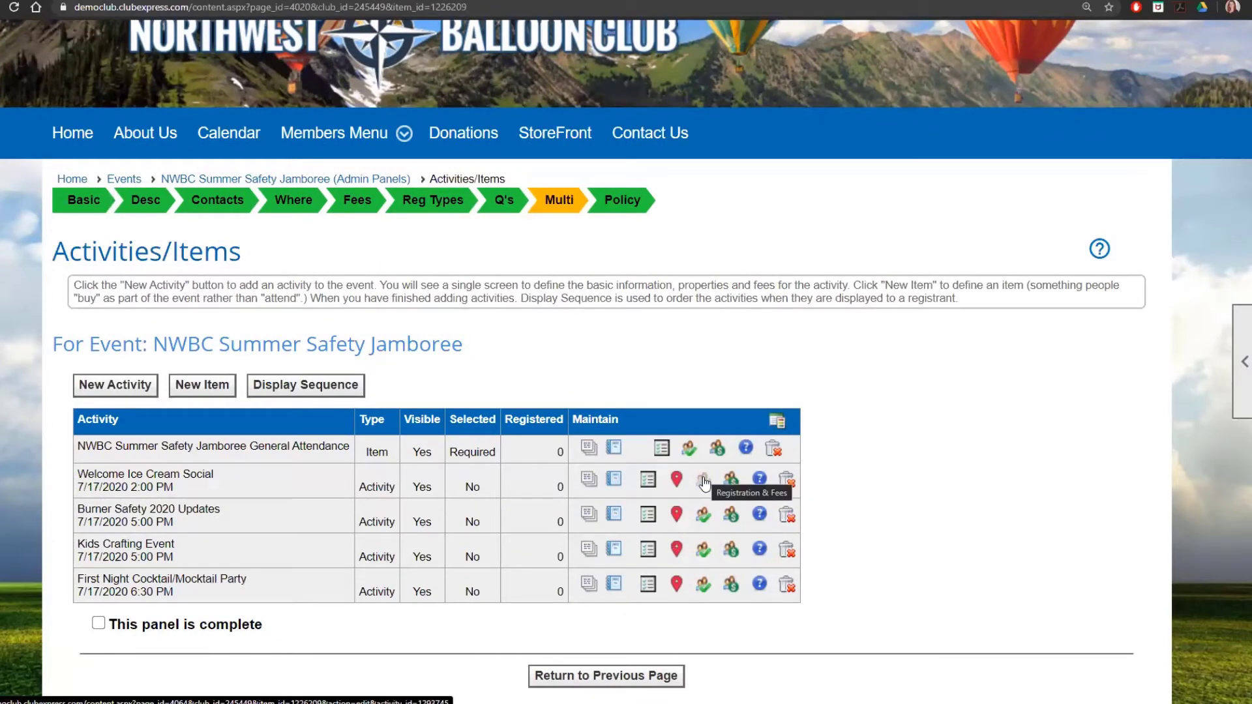
{"action": "left_click", "coordinate": [704, 482]}
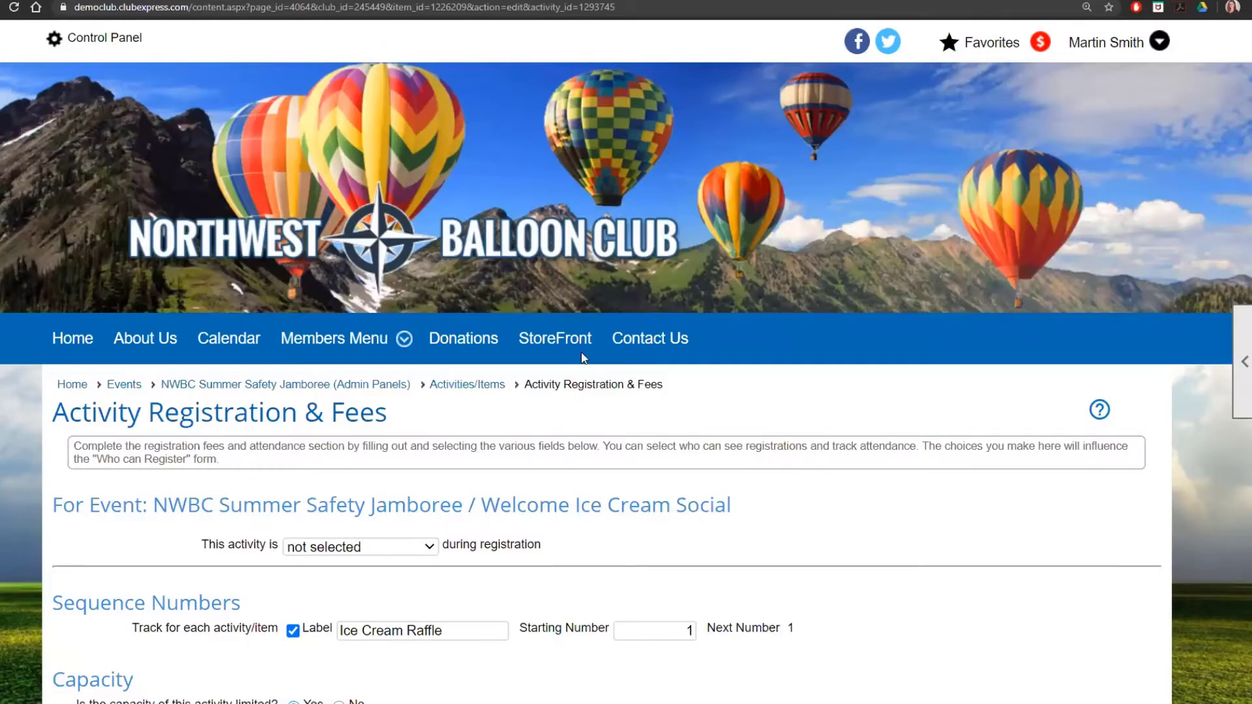
{"action": "scroll", "coordinate": [584, 358], "scroll_direction": "down", "scroll_amount": 4}
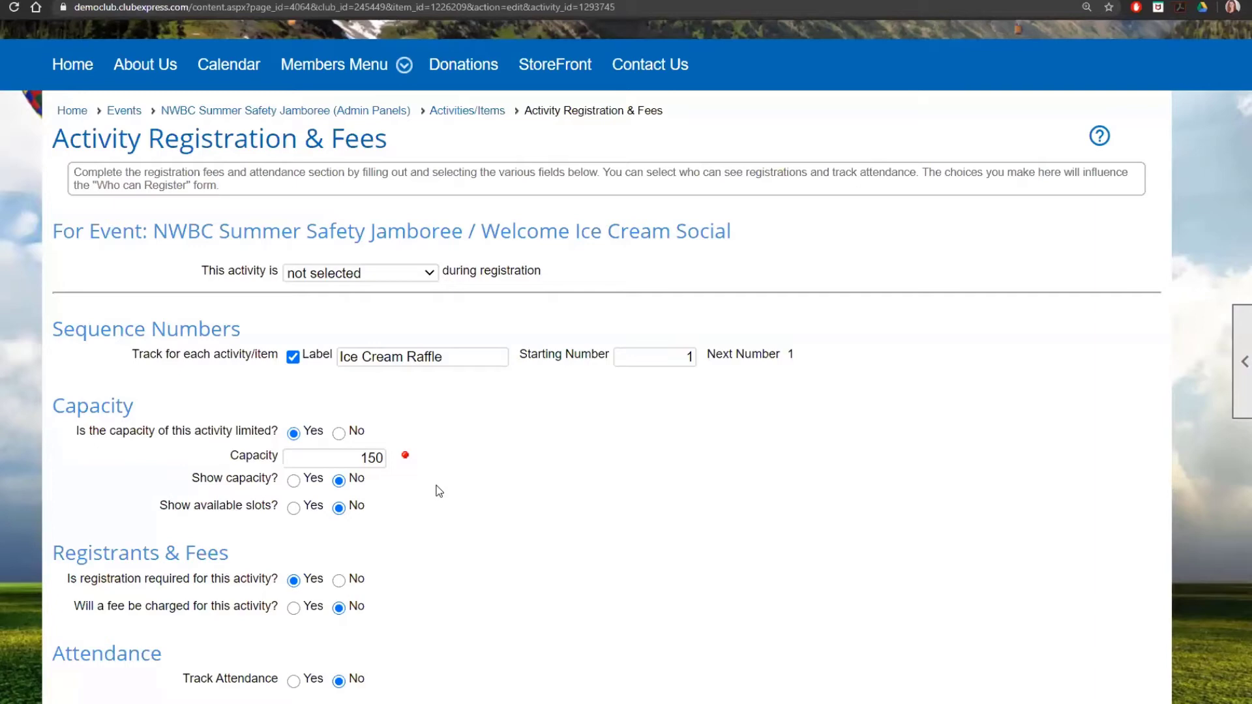
{"action": "scroll", "coordinate": [437, 490], "scroll_direction": "down", "scroll_amount": 3}
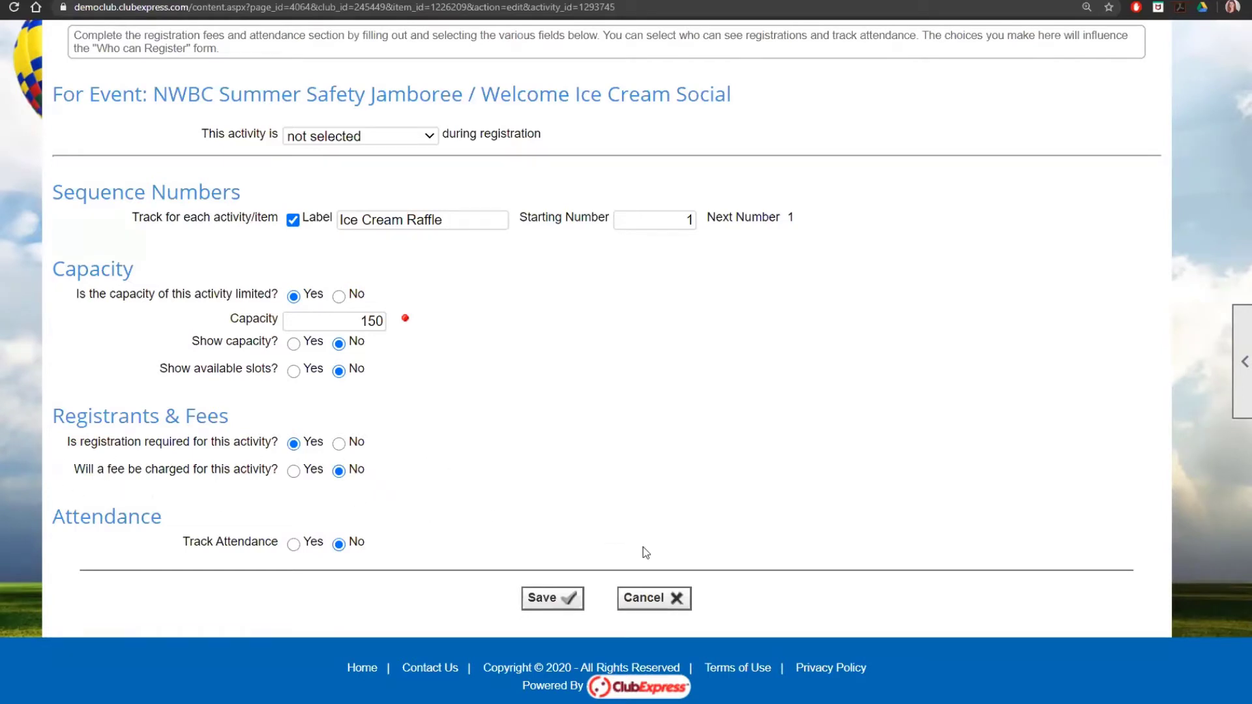
{"action": "left_click", "coordinate": [678, 600]}
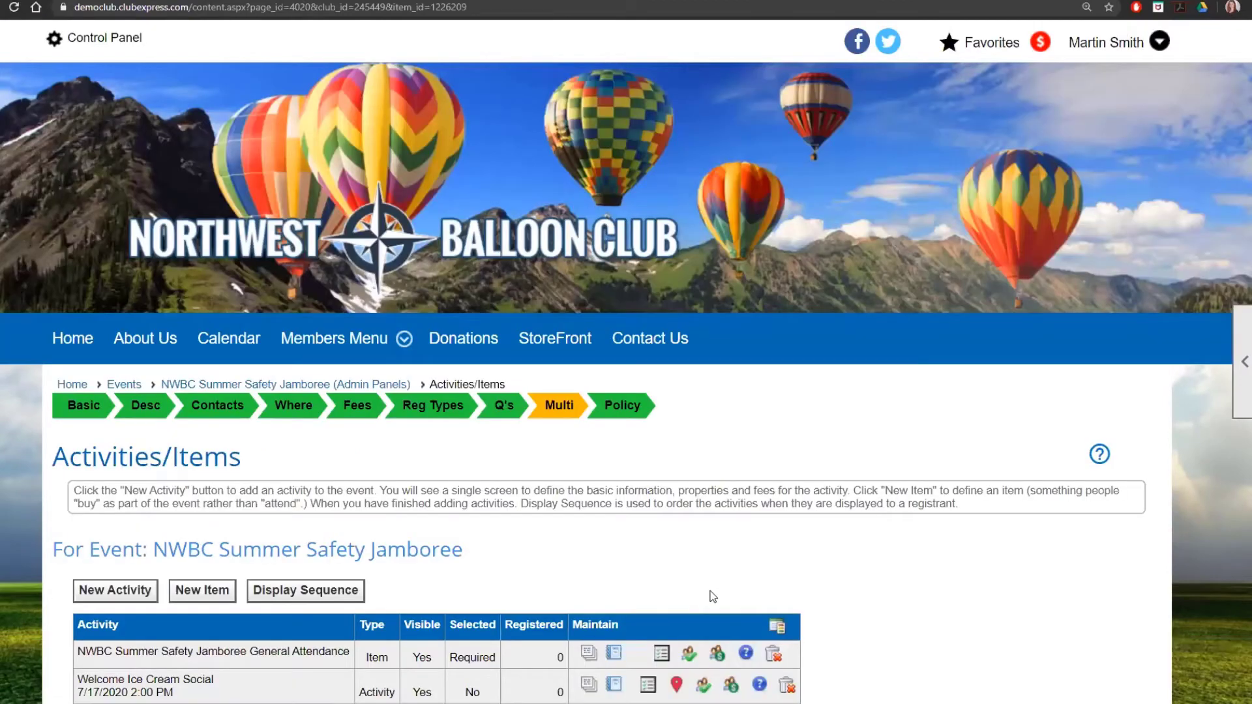
{"action": "scroll", "coordinate": [746, 548], "scroll_direction": "down", "scroll_amount": 2}
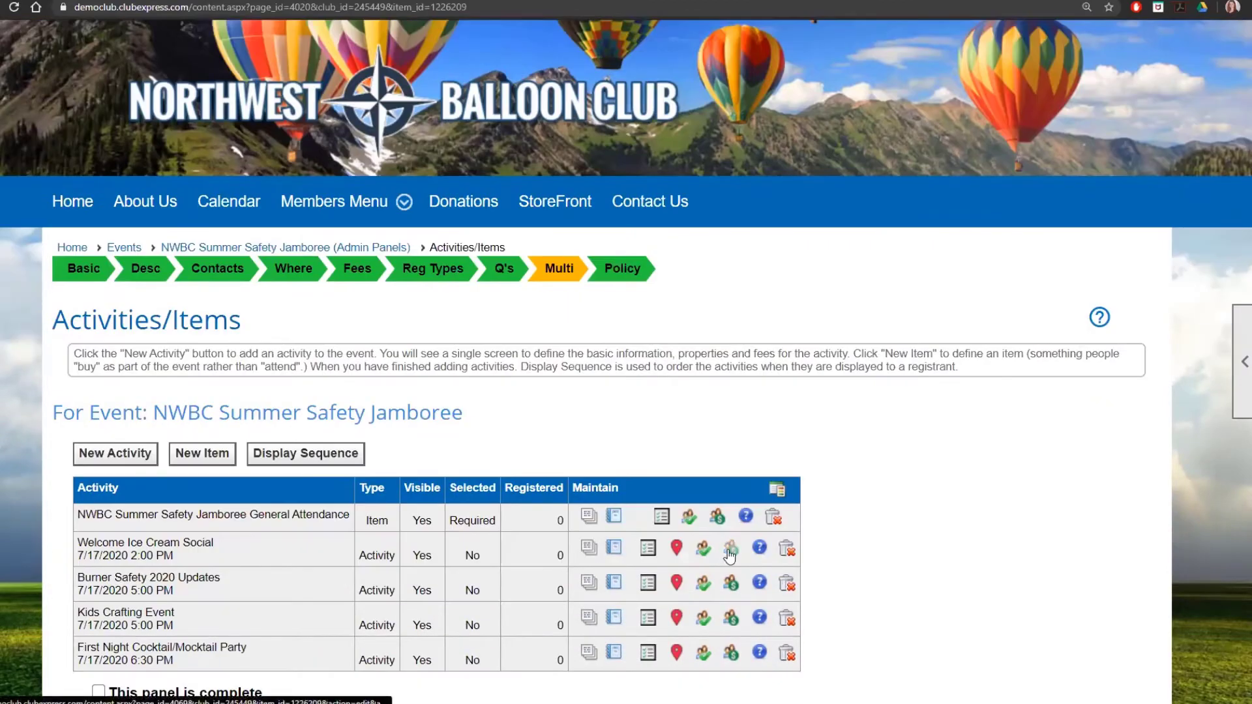
Step: Check the Ice Cream Social's Active members and two Family/Children guest registrant types, then return to Activities/Items
{"action": "left_click", "coordinate": [731, 548]}
{"action": "scroll", "coordinate": [730, 547], "scroll_direction": "down", "scroll_amount": 4}
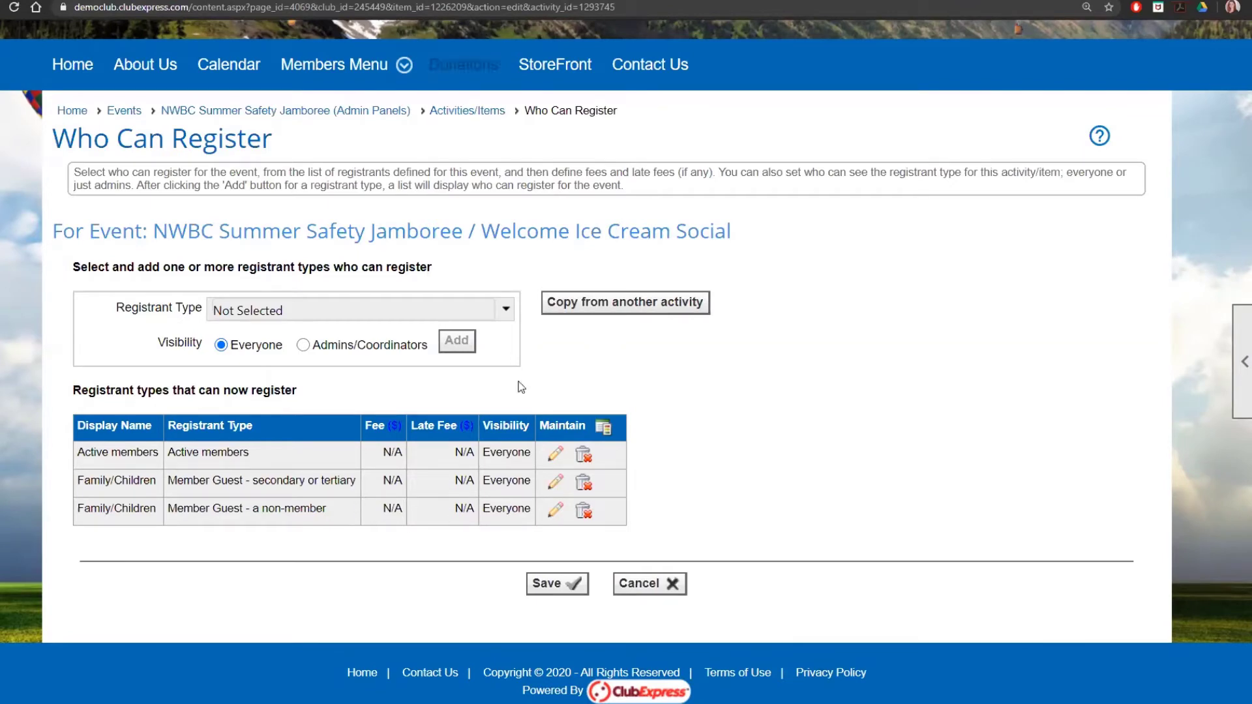
{"action": "left_click", "coordinate": [467, 112]}
{"action": "scroll", "coordinate": [1038, 396], "scroll_direction": "down", "scroll_amount": 3}
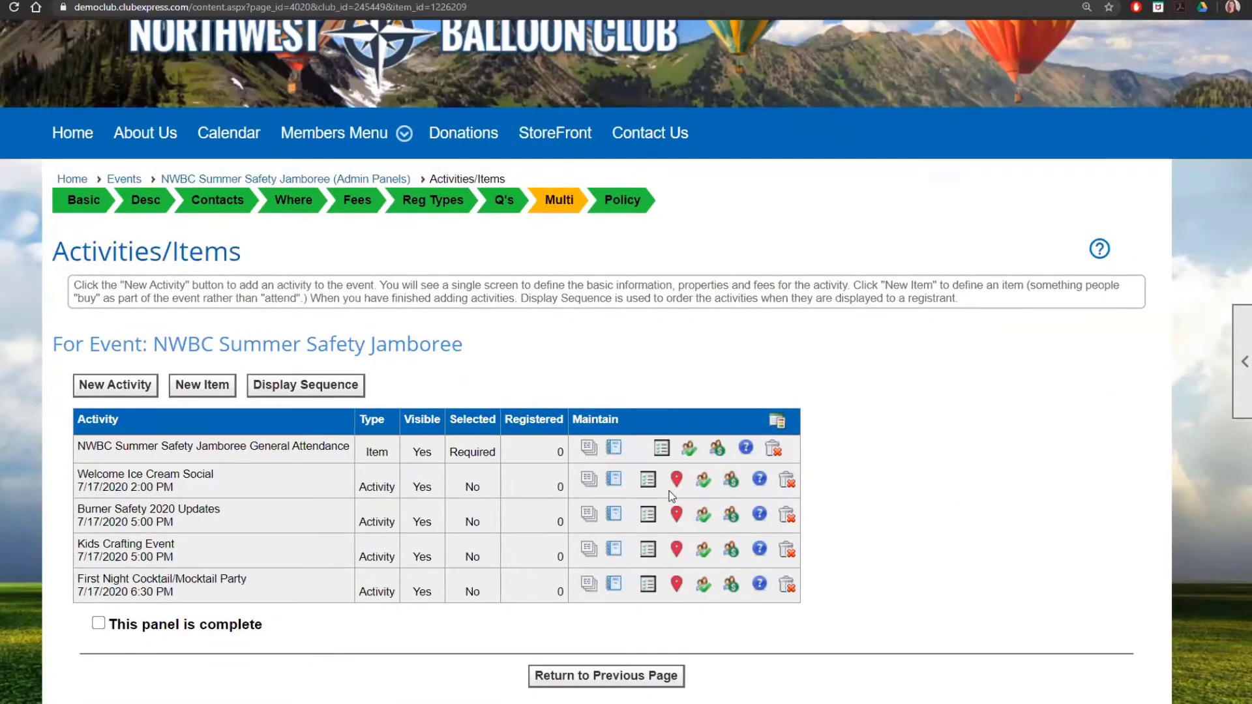
{"action": "left_click", "coordinate": [703, 480]}
Step: Check that the Ice Cream Social's location stays the event's, then return to Activities/Items
{"action": "left_click", "coordinate": [676, 483]}
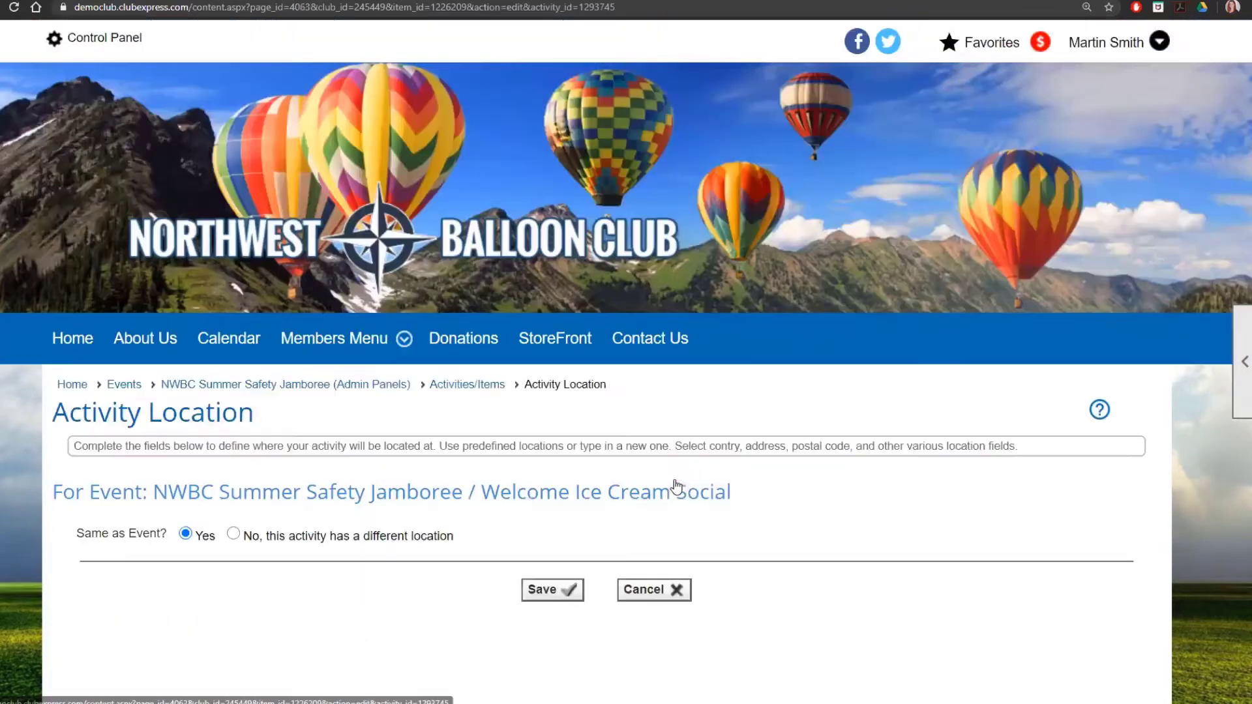
{"action": "scroll", "coordinate": [785, 498], "scroll_direction": "down", "scroll_amount": 1}
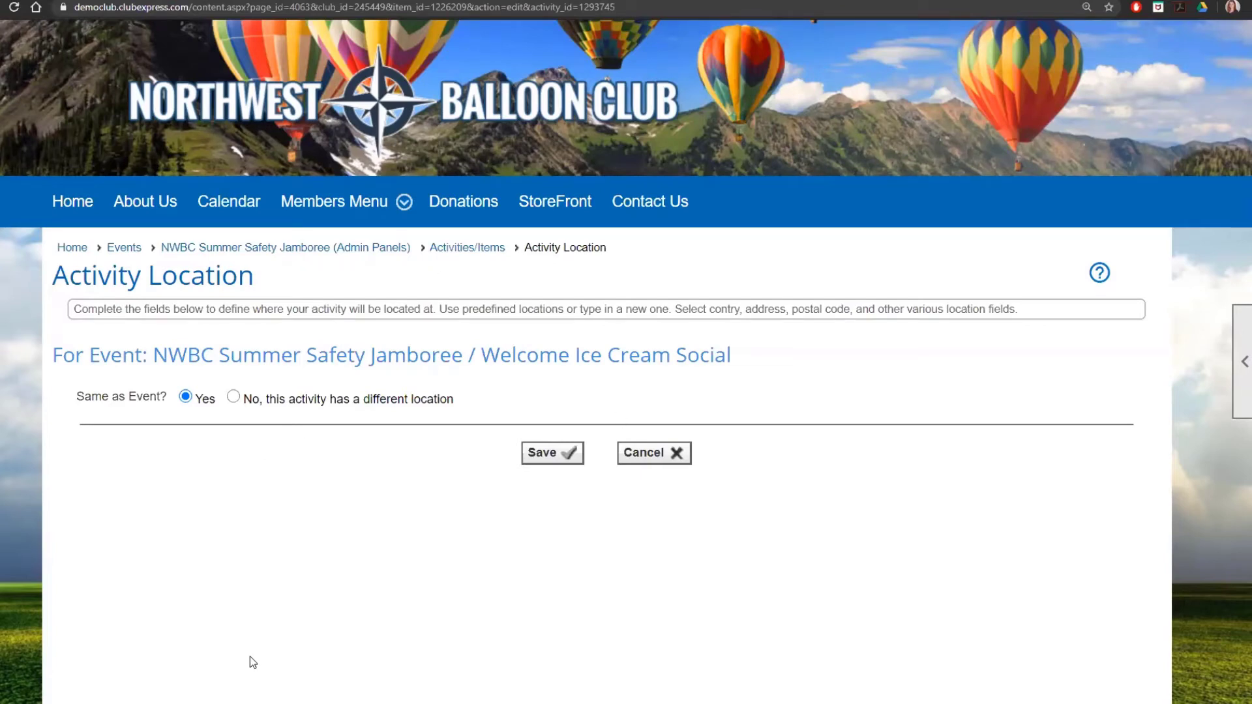
{"action": "left_click", "coordinate": [458, 254]}
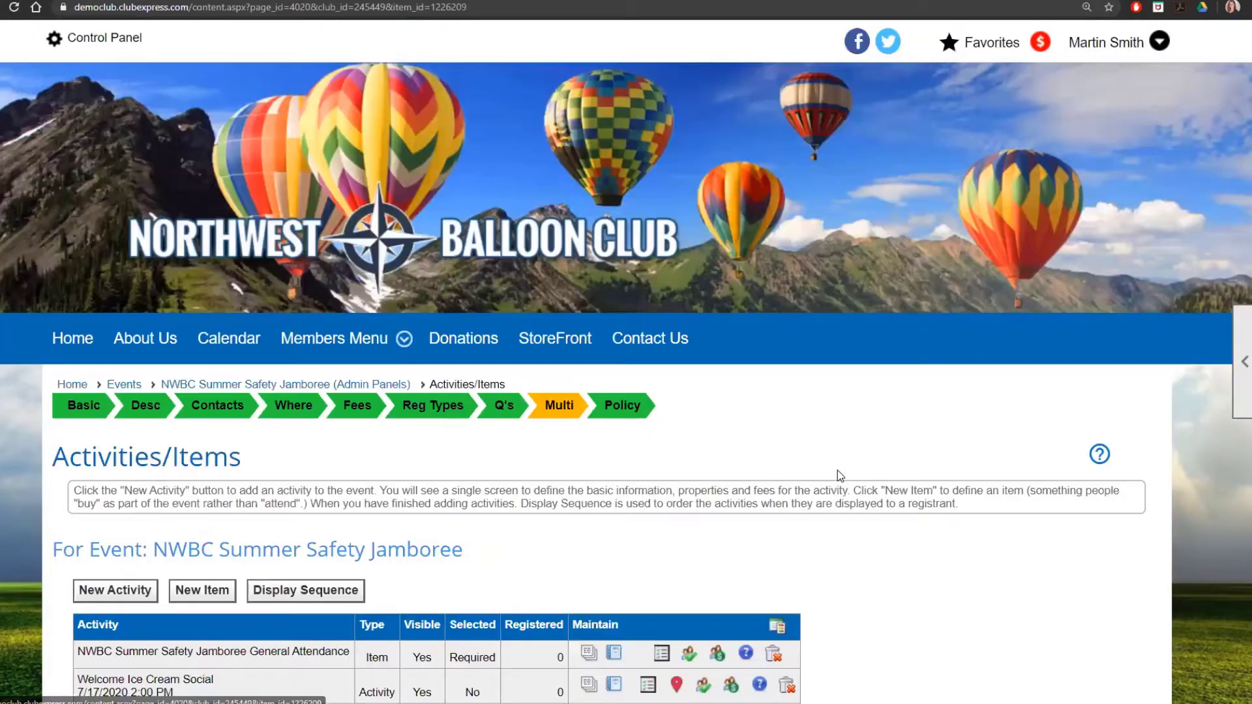
{"action": "scroll", "coordinate": [837, 471], "scroll_direction": "down", "scroll_amount": 3}
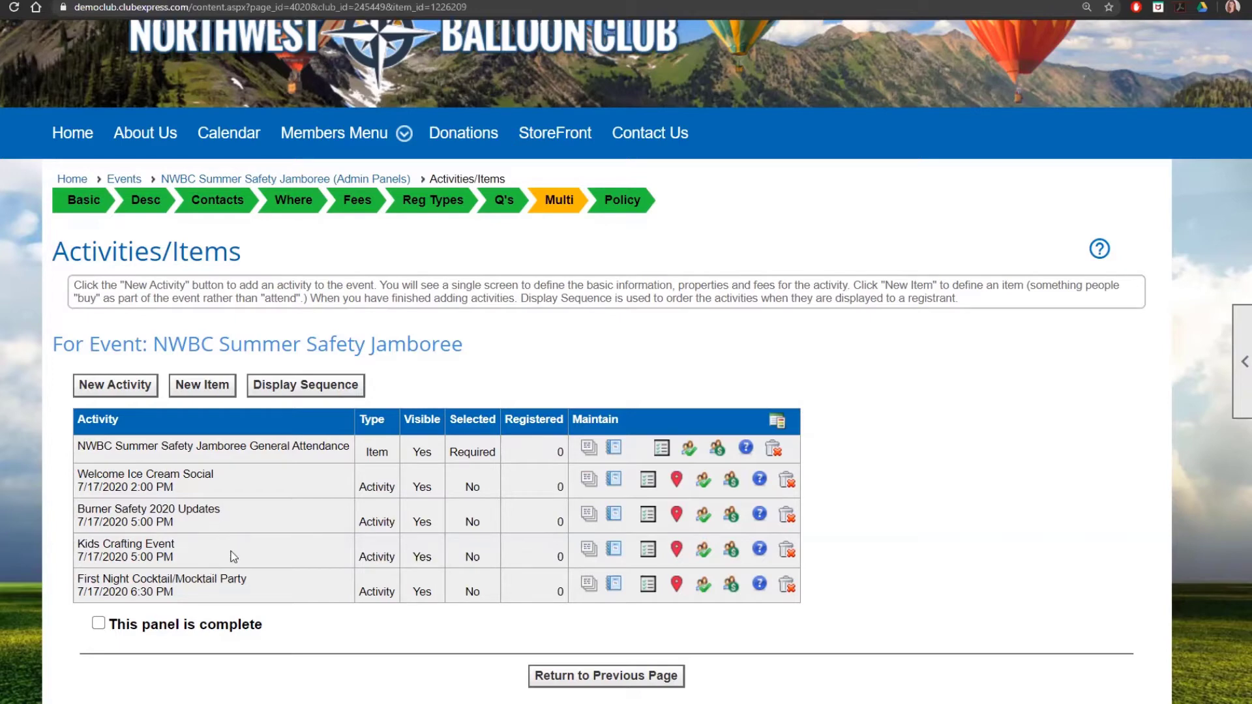
{"action": "left_click", "coordinate": [677, 516]}
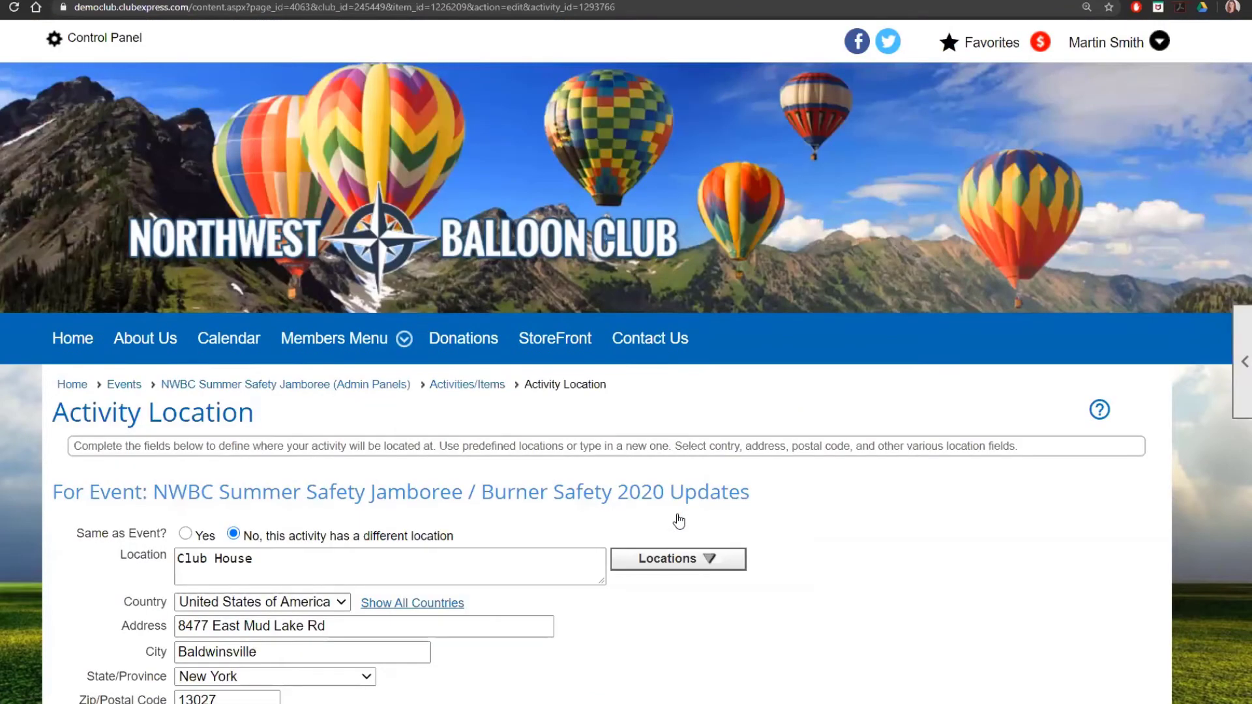
{"action": "scroll", "coordinate": [851, 539], "scroll_direction": "down", "scroll_amount": 4}
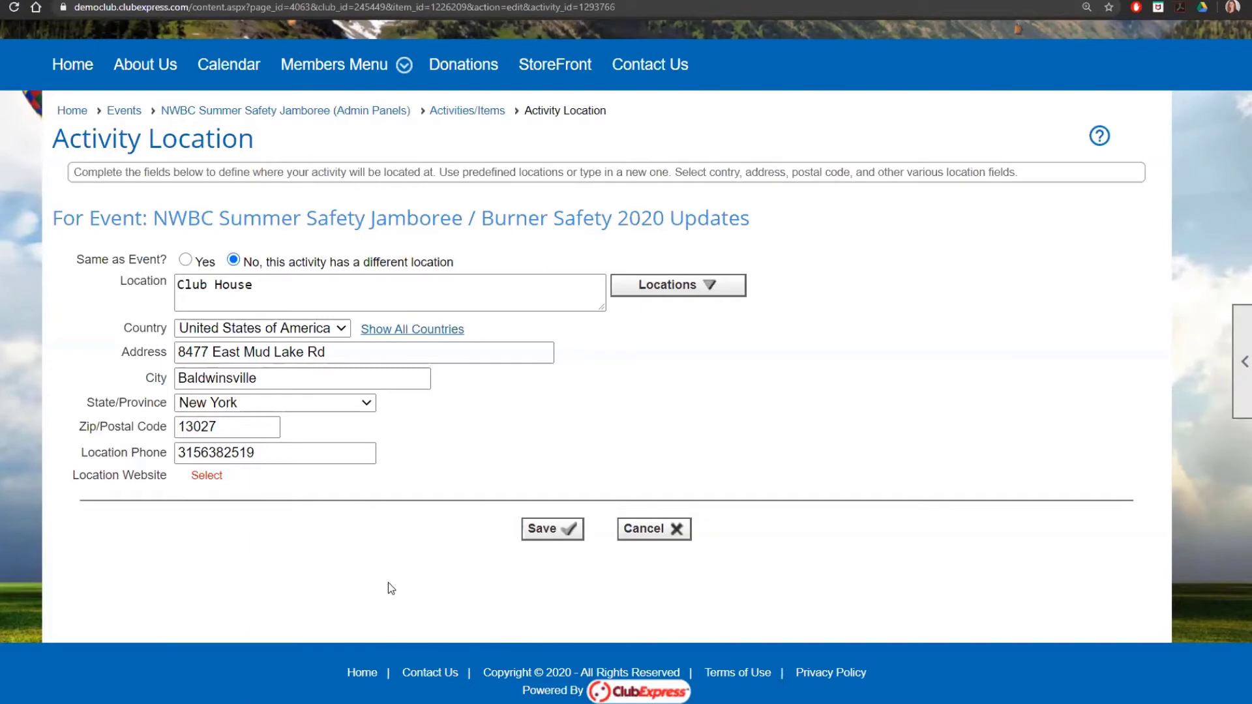
{"action": "left_click", "coordinate": [662, 533]}
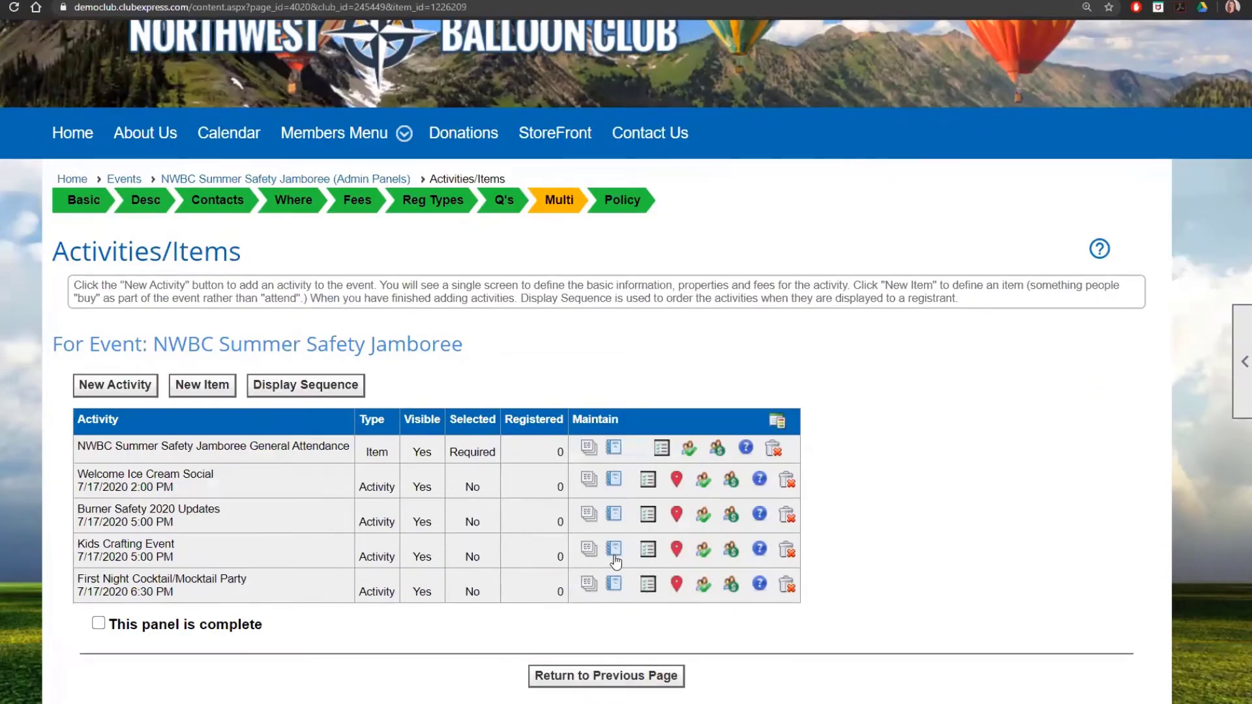
{"action": "left_click", "coordinate": [674, 553]}
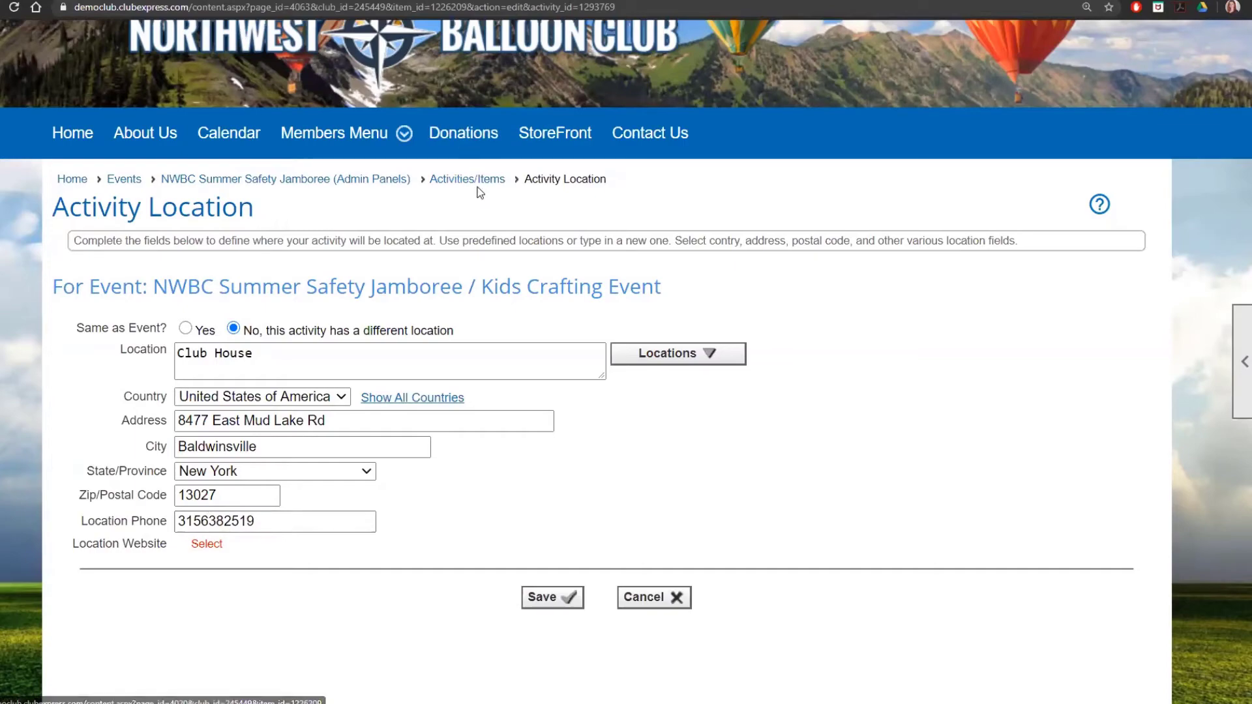
{"action": "left_click", "coordinate": [481, 180]}
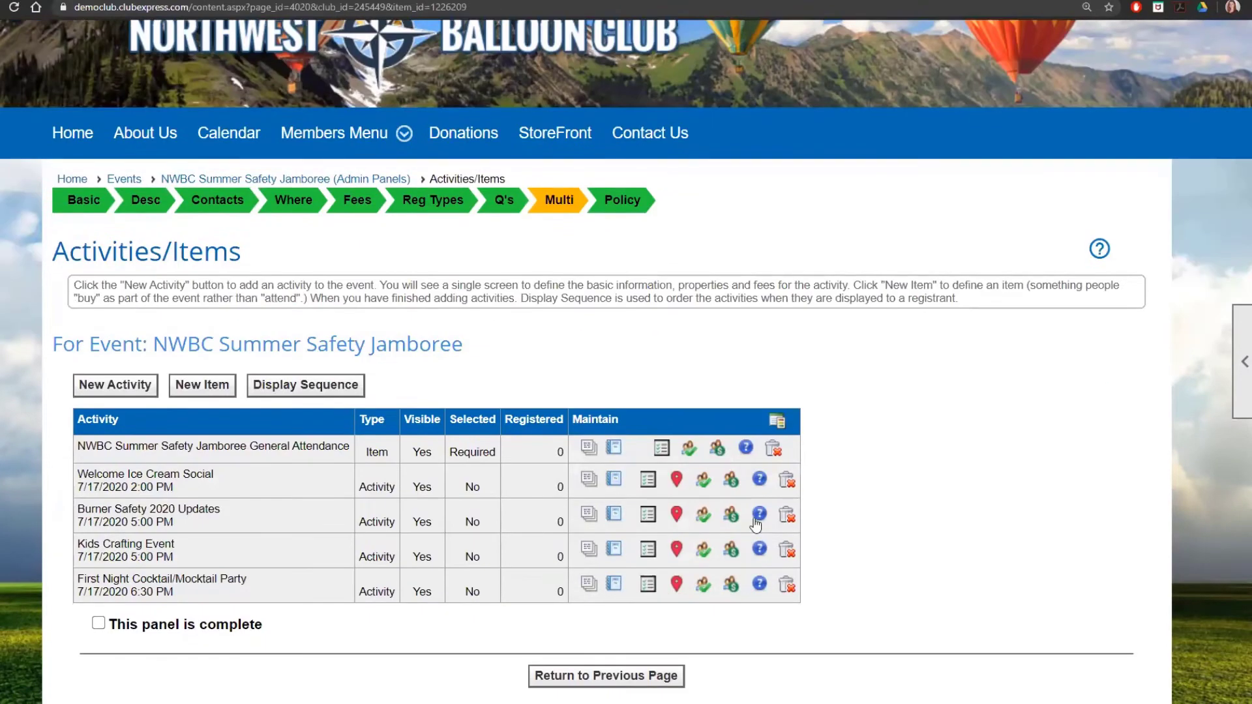
{"action": "left_click", "coordinate": [704, 516]}
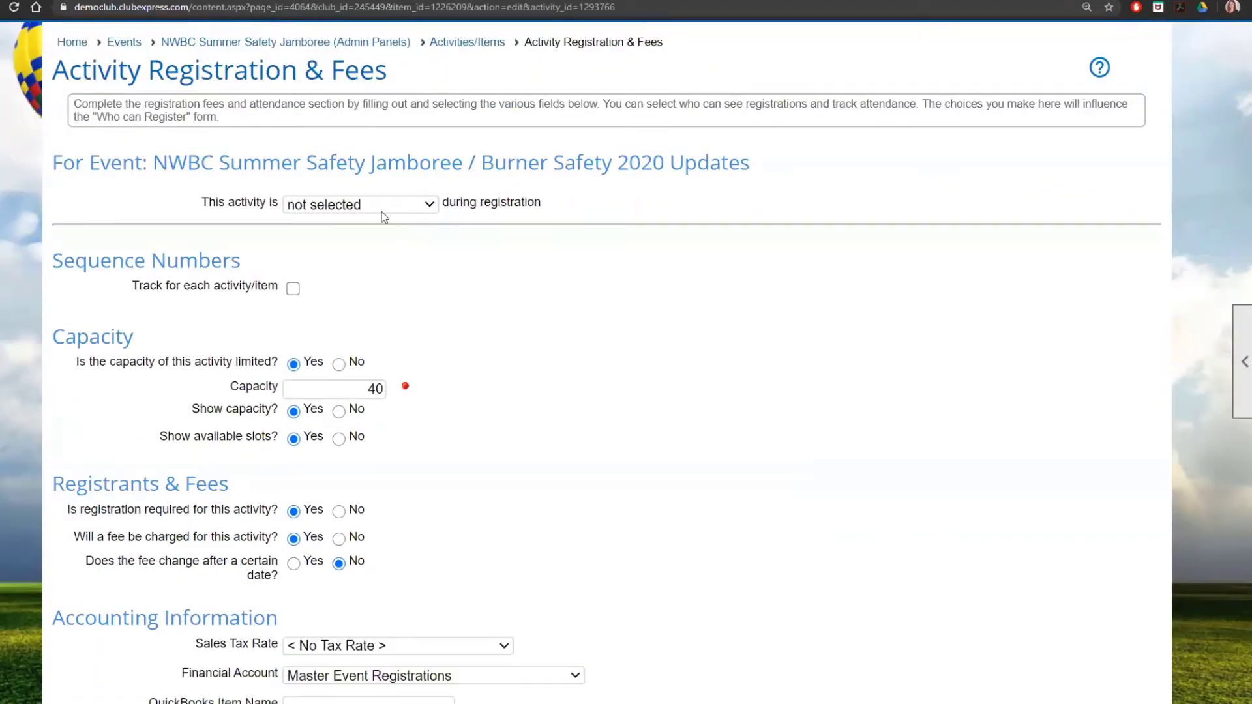
{"action": "scroll", "coordinate": [383, 217], "scroll_direction": "down", "scroll_amount": 1}
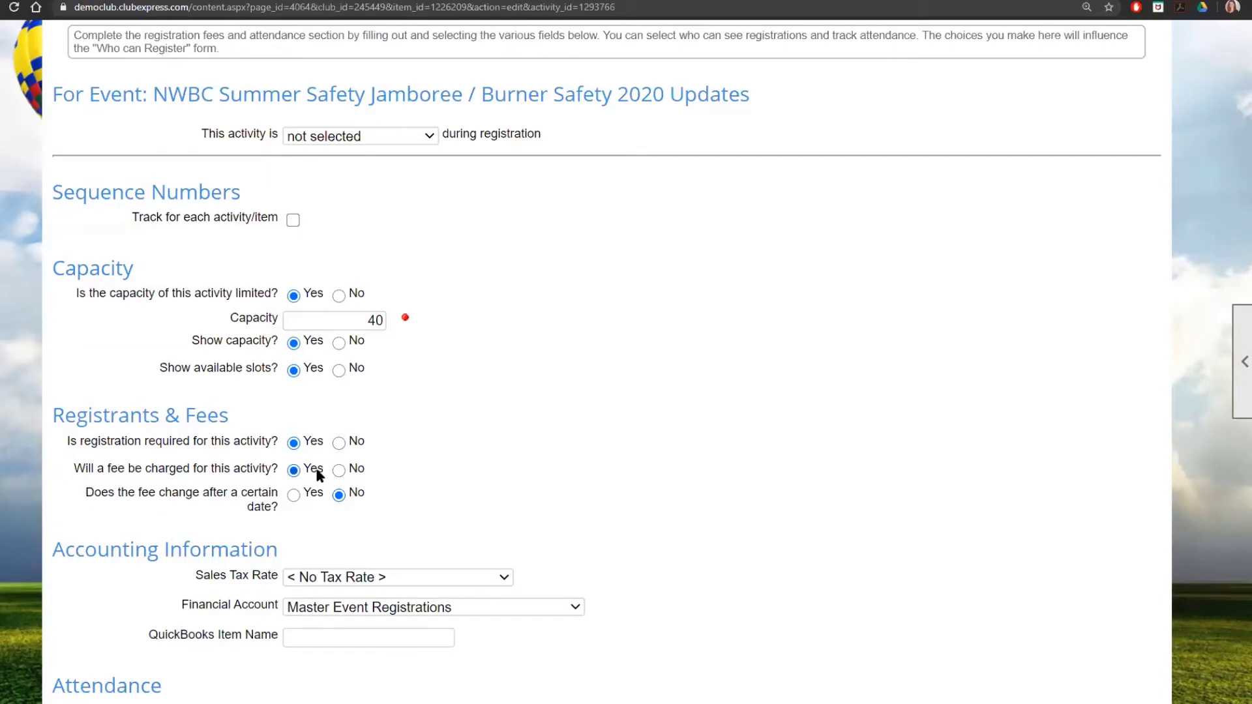
{"action": "scroll", "coordinate": [320, 474], "scroll_direction": "down", "scroll_amount": 2}
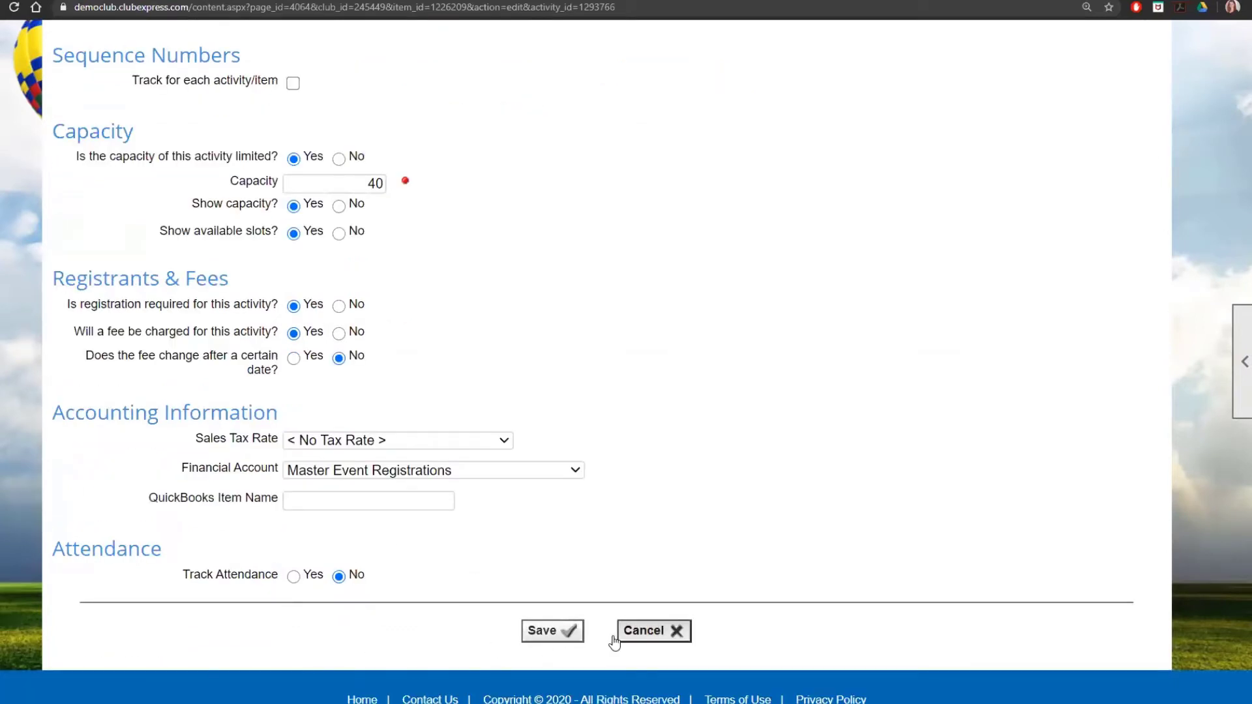
{"action": "left_click", "coordinate": [643, 644]}
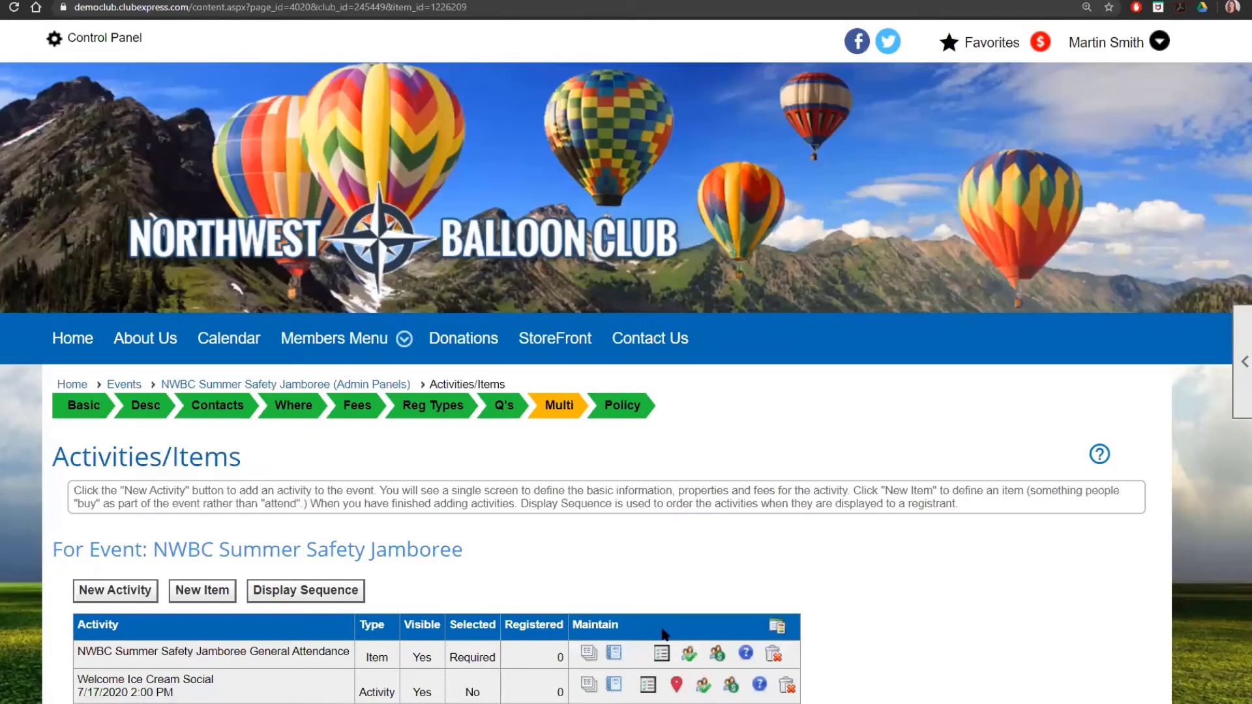
{"action": "scroll", "coordinate": [731, 587], "scroll_direction": "down", "scroll_amount": 3}
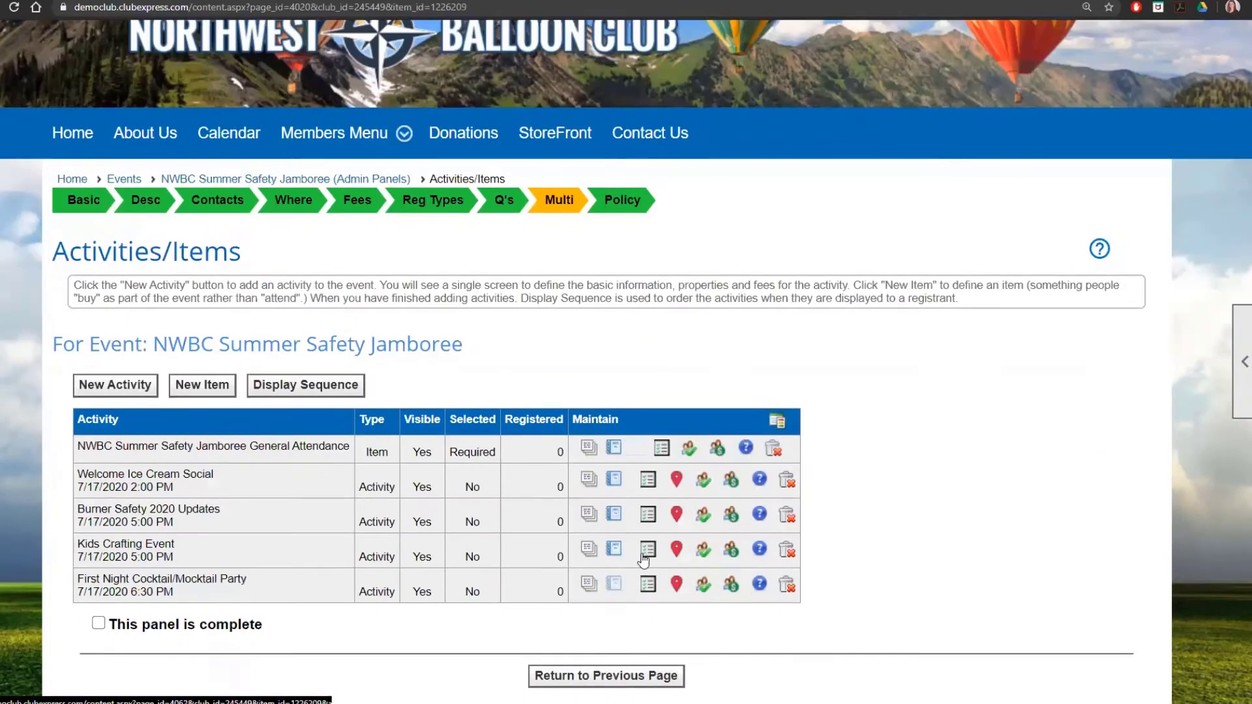
{"action": "left_click", "coordinate": [704, 553]}
{"action": "scroll", "coordinate": [677, 571], "scroll_direction": "down", "scroll_amount": 3}
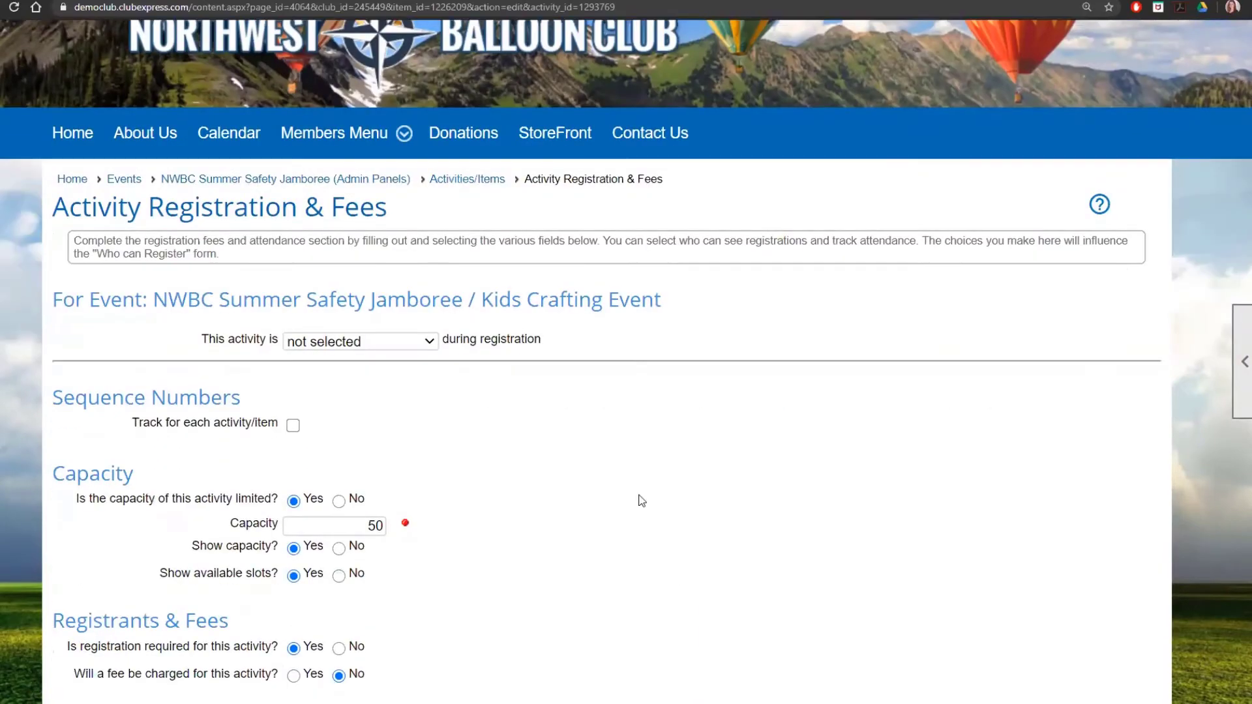
{"action": "scroll", "coordinate": [415, 450], "scroll_direction": "down", "scroll_amount": 2}
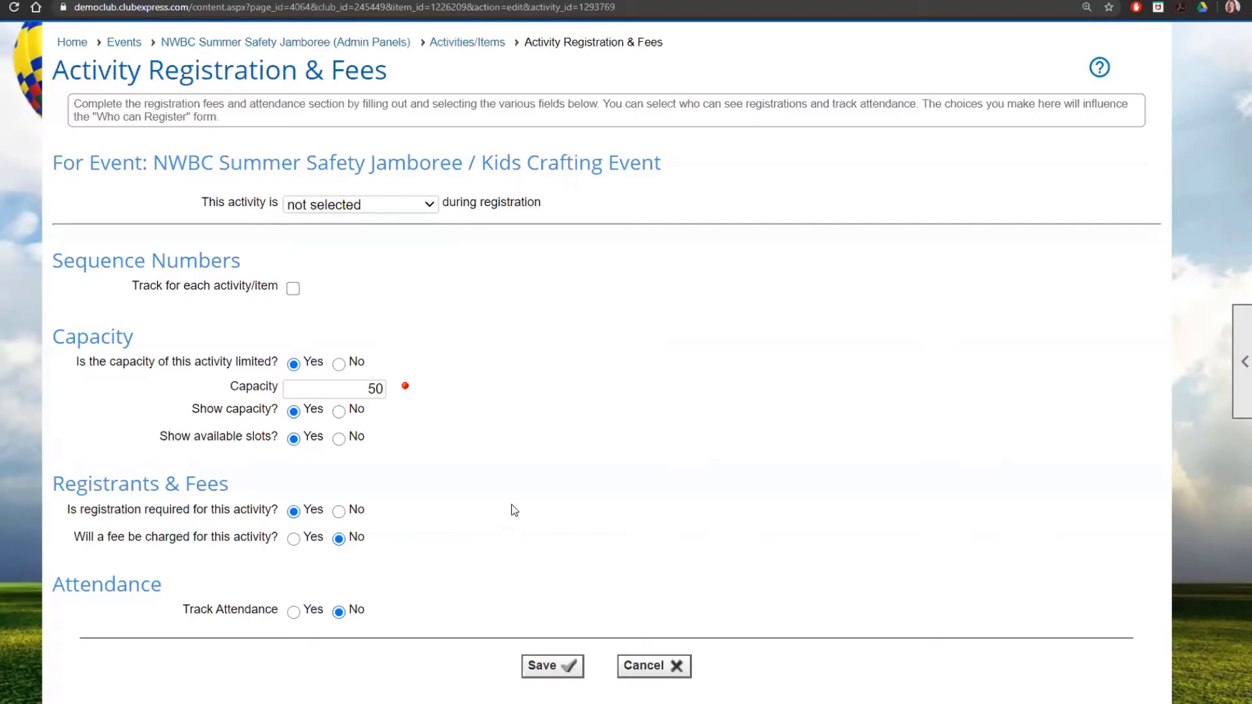
{"action": "left_click", "coordinate": [460, 44]}
{"action": "scroll", "coordinate": [775, 473], "scroll_direction": "down", "scroll_amount": 3}
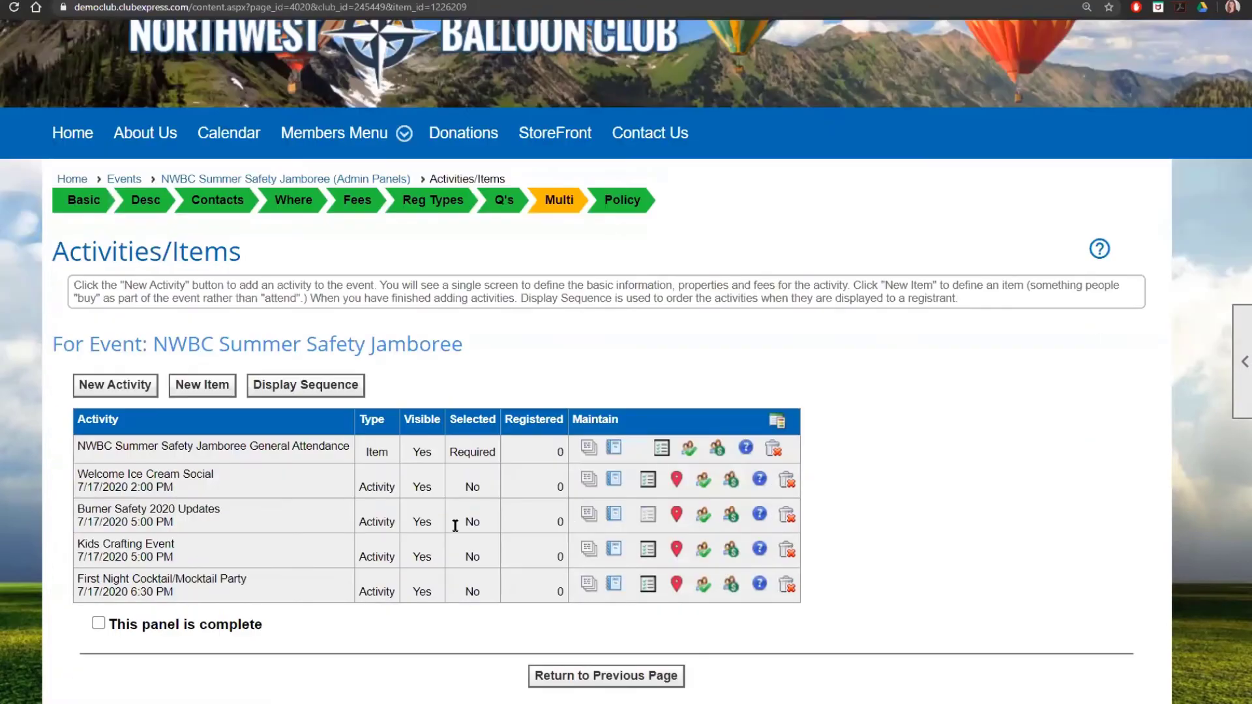
{"action": "left_click", "coordinate": [734, 521]}
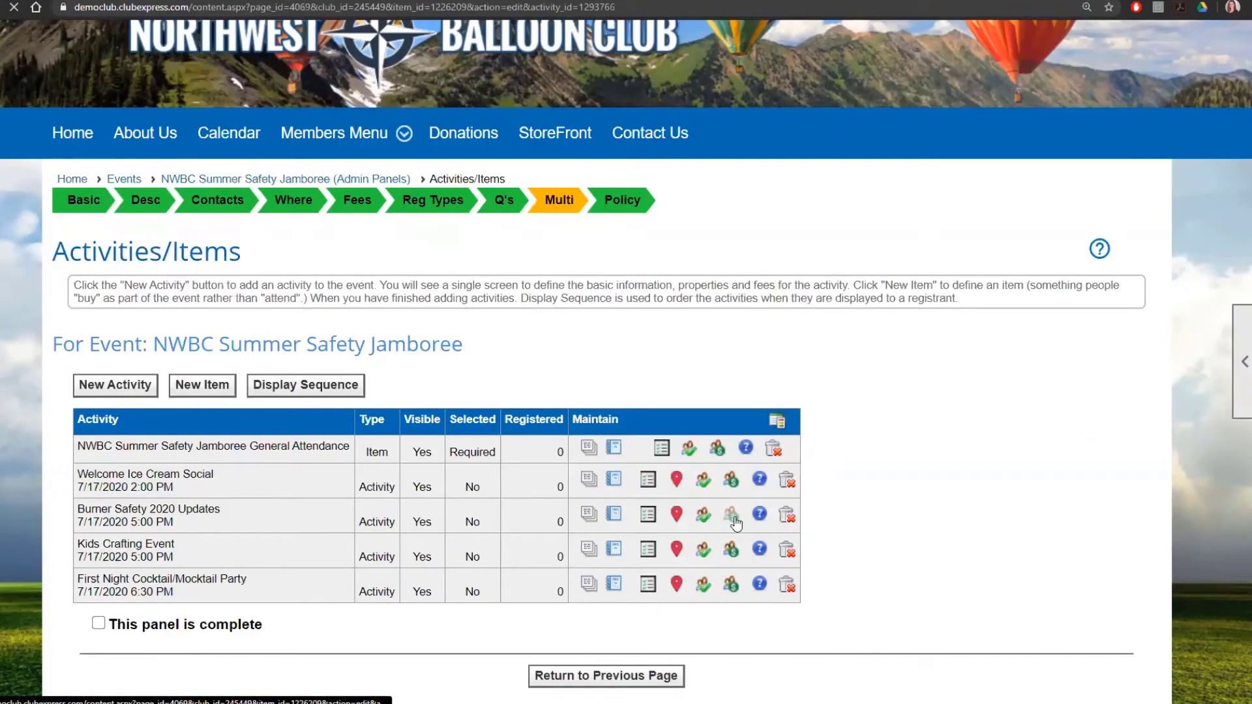
{"action": "scroll", "coordinate": [770, 518], "scroll_direction": "down", "scroll_amount": 3}
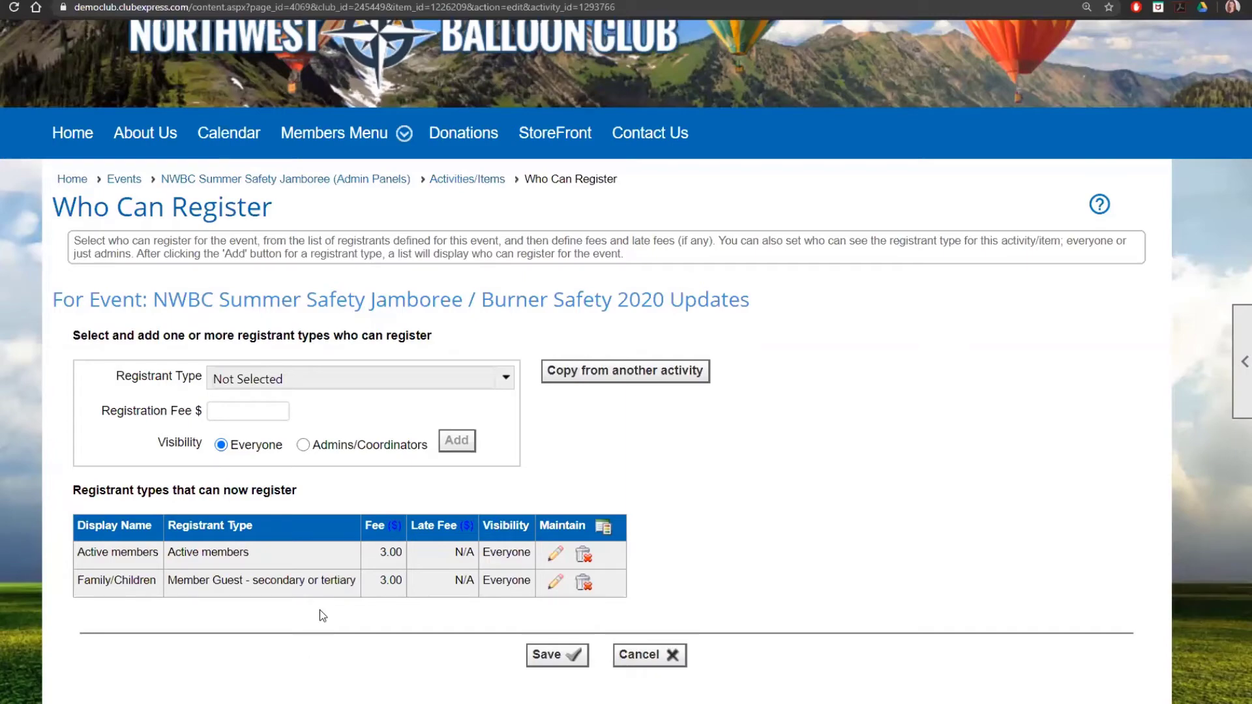
{"action": "left_click", "coordinate": [482, 187]}
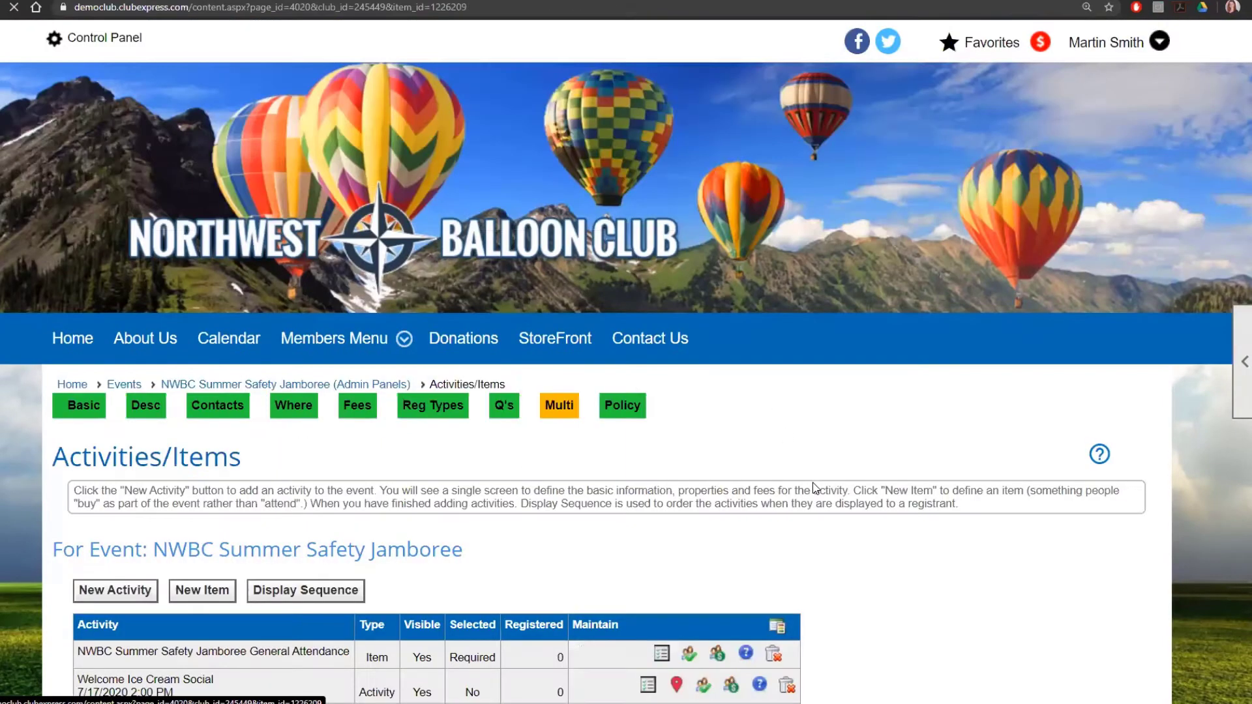
{"action": "scroll", "coordinate": [811, 486], "scroll_direction": "down", "scroll_amount": 2}
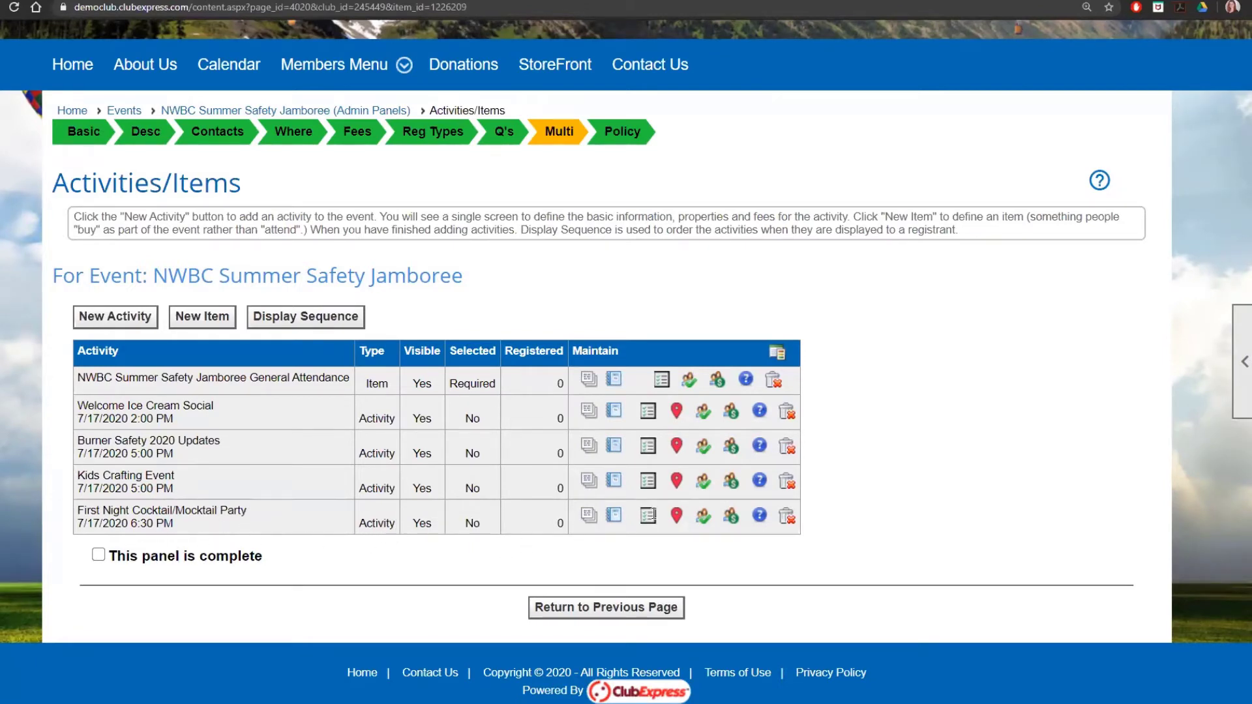
{"action": "left_click", "coordinate": [675, 520]}
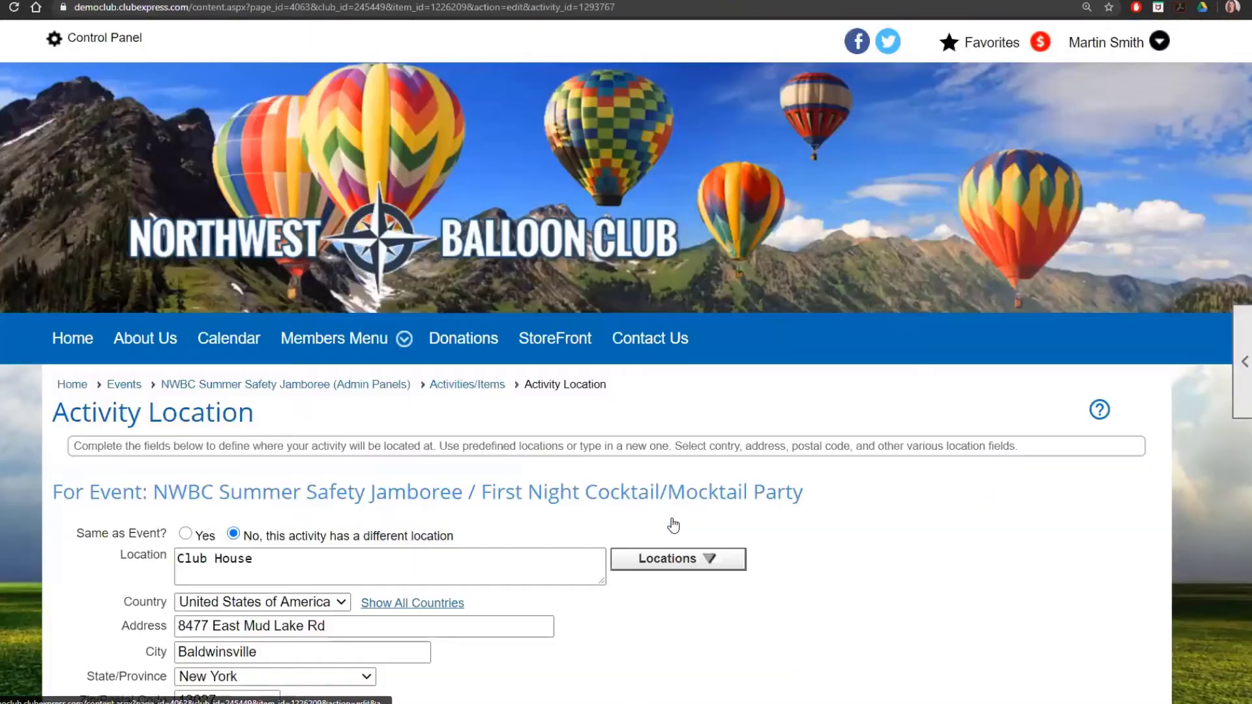
{"action": "scroll", "coordinate": [643, 491], "scroll_direction": "down", "scroll_amount": 3}
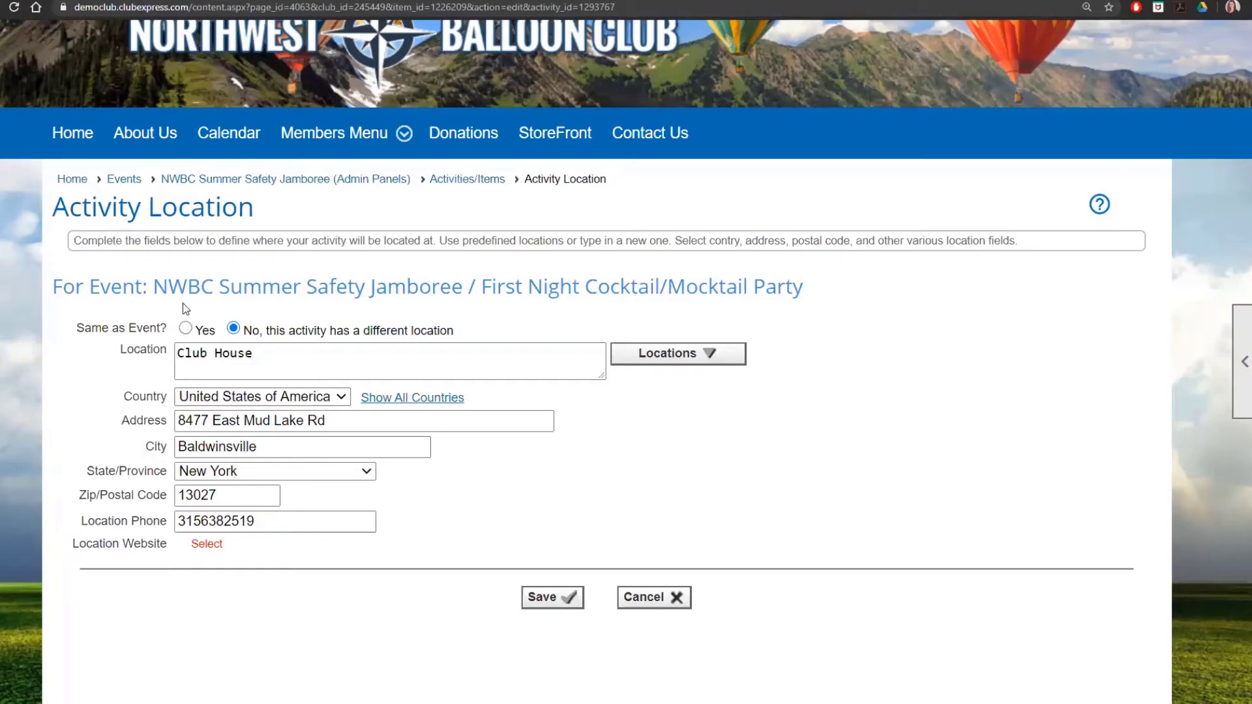
{"action": "left_click", "coordinate": [475, 186]}
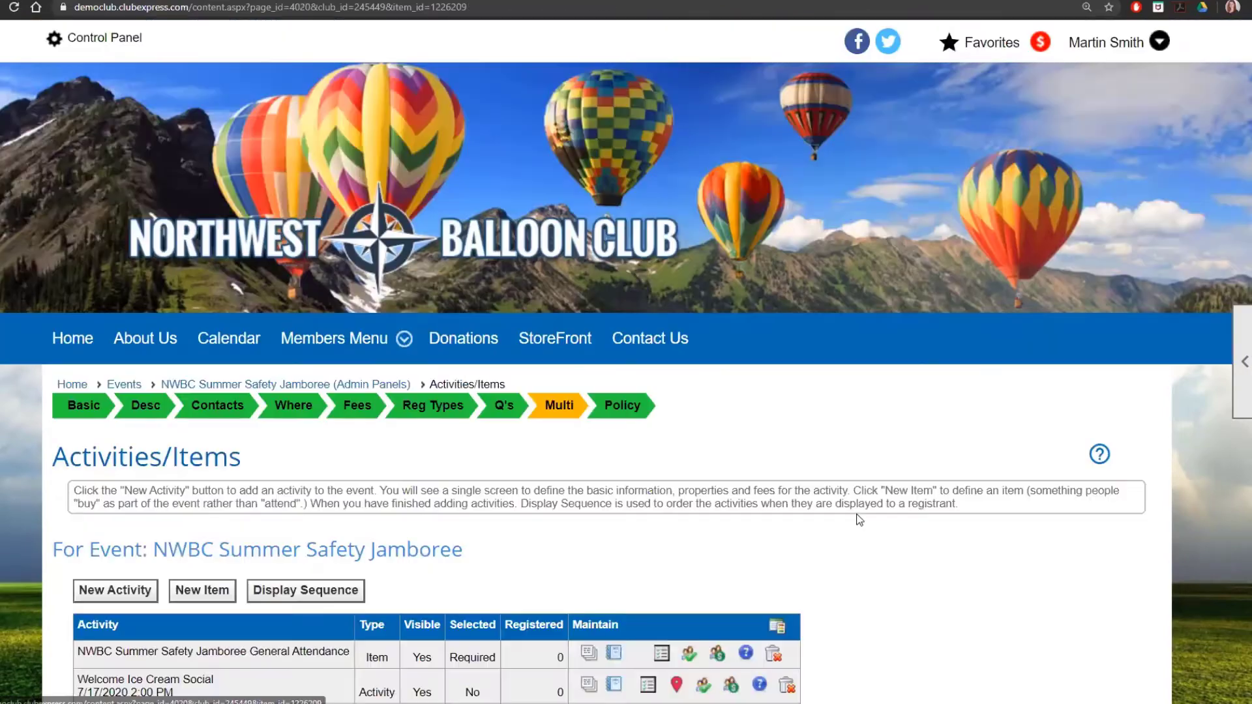
{"action": "scroll", "coordinate": [601, 522], "scroll_direction": "down", "scroll_amount": 1}
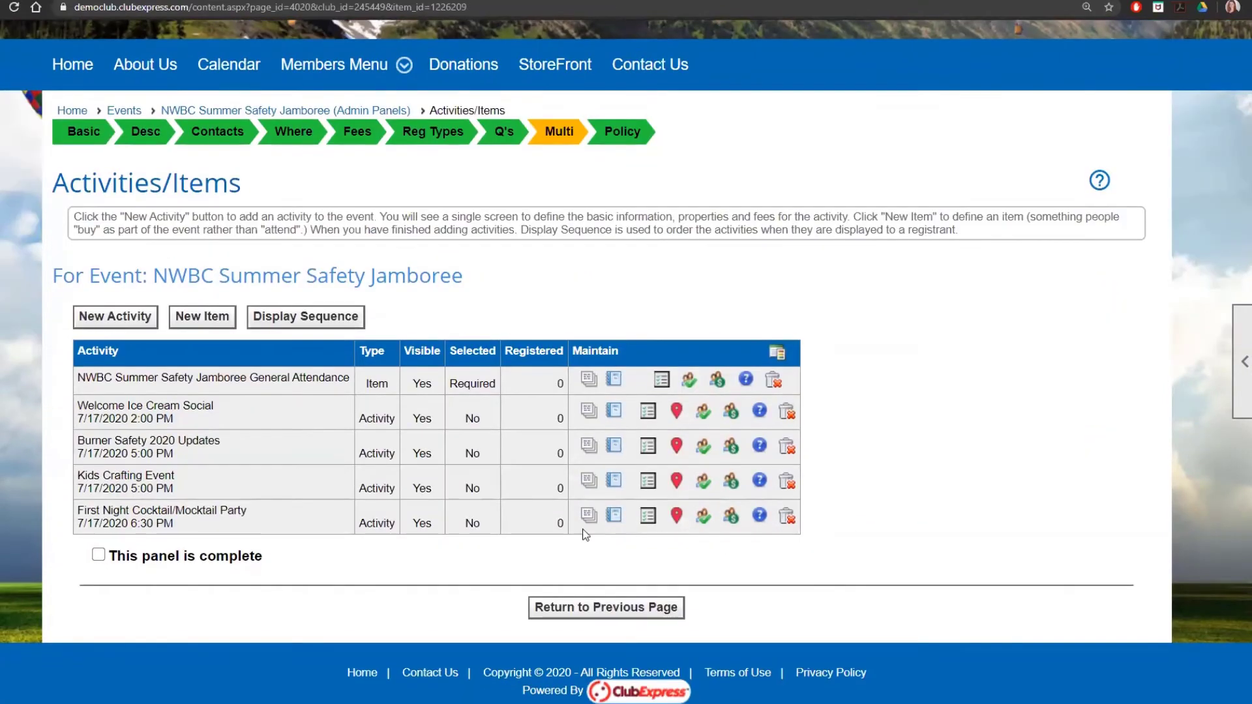
Step: Review the Cocktail/Mocktail Party's capacity 150, required registration and fee, then return to Activities/Items
{"action": "left_click", "coordinate": [703, 516]}
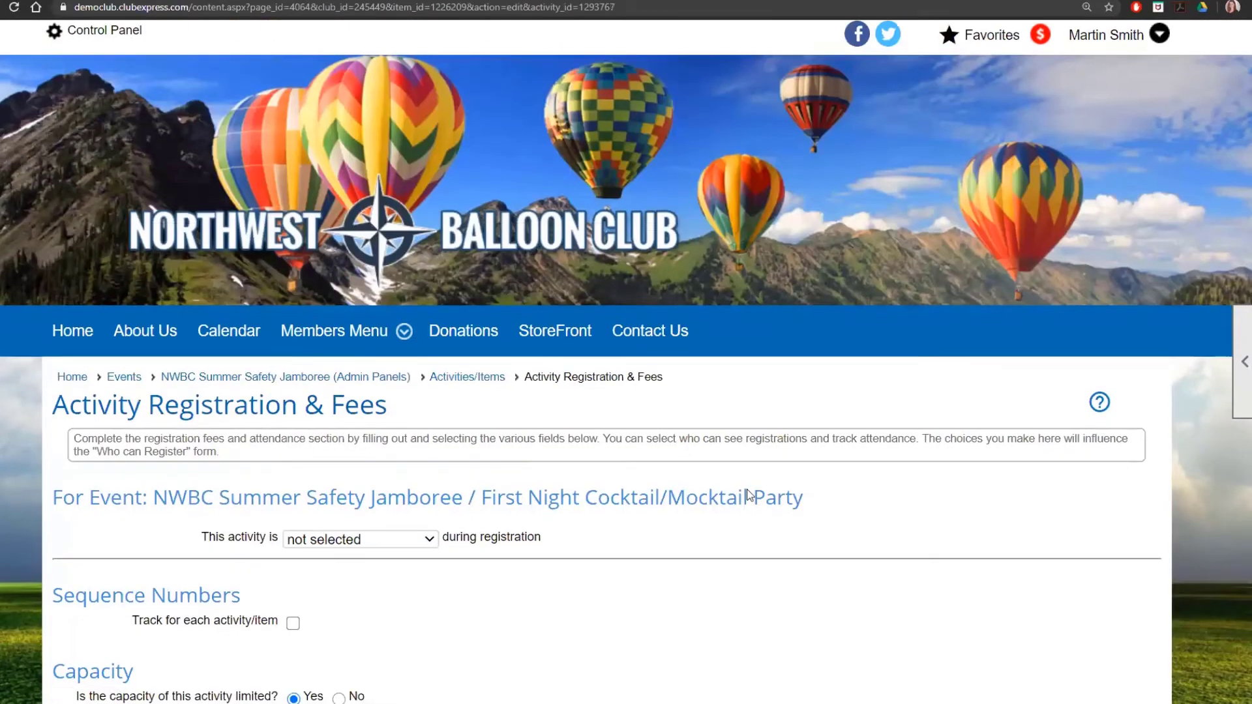
{"action": "scroll", "coordinate": [567, 431], "scroll_direction": "down", "scroll_amount": 3}
{"action": "scroll", "coordinate": [567, 433], "scroll_direction": "down", "scroll_amount": 2}
{"action": "scroll", "coordinate": [567, 432], "scroll_direction": "down", "scroll_amount": 1}
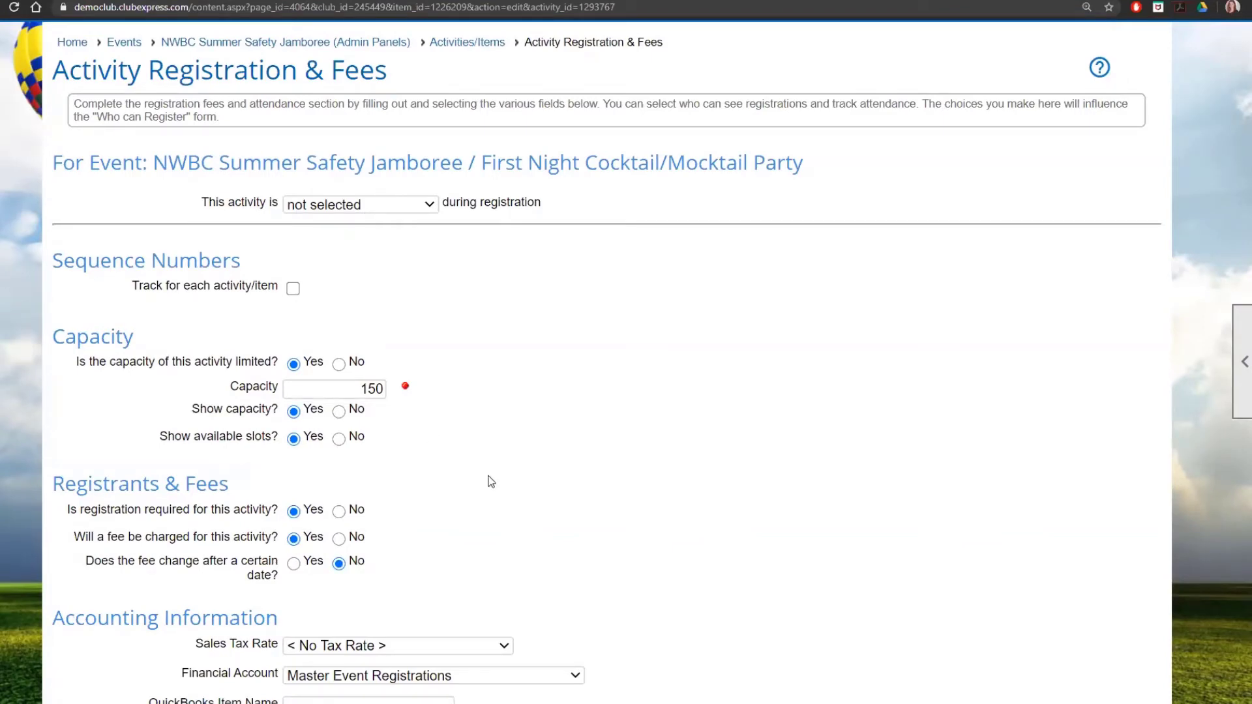
{"action": "scroll", "coordinate": [488, 481], "scroll_direction": "down", "scroll_amount": 2}
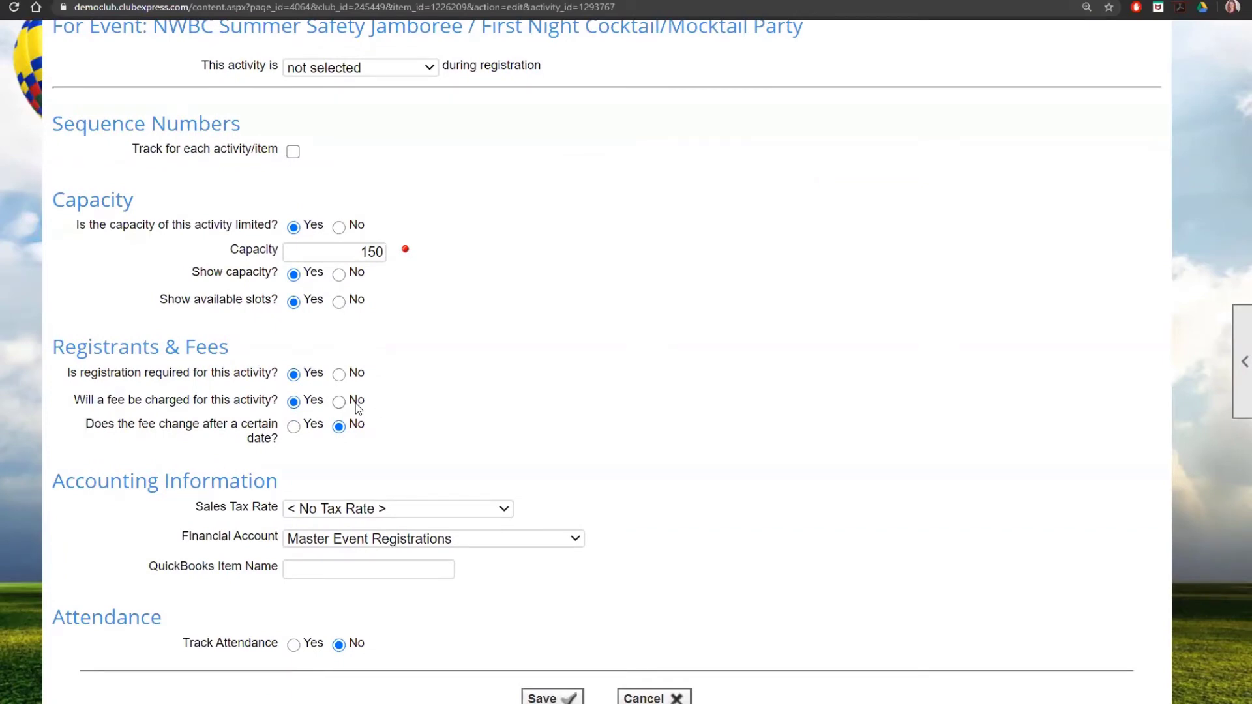
{"action": "scroll", "coordinate": [565, 433], "scroll_direction": "up", "scroll_amount": 2}
{"action": "left_click", "coordinate": [467, 43]}
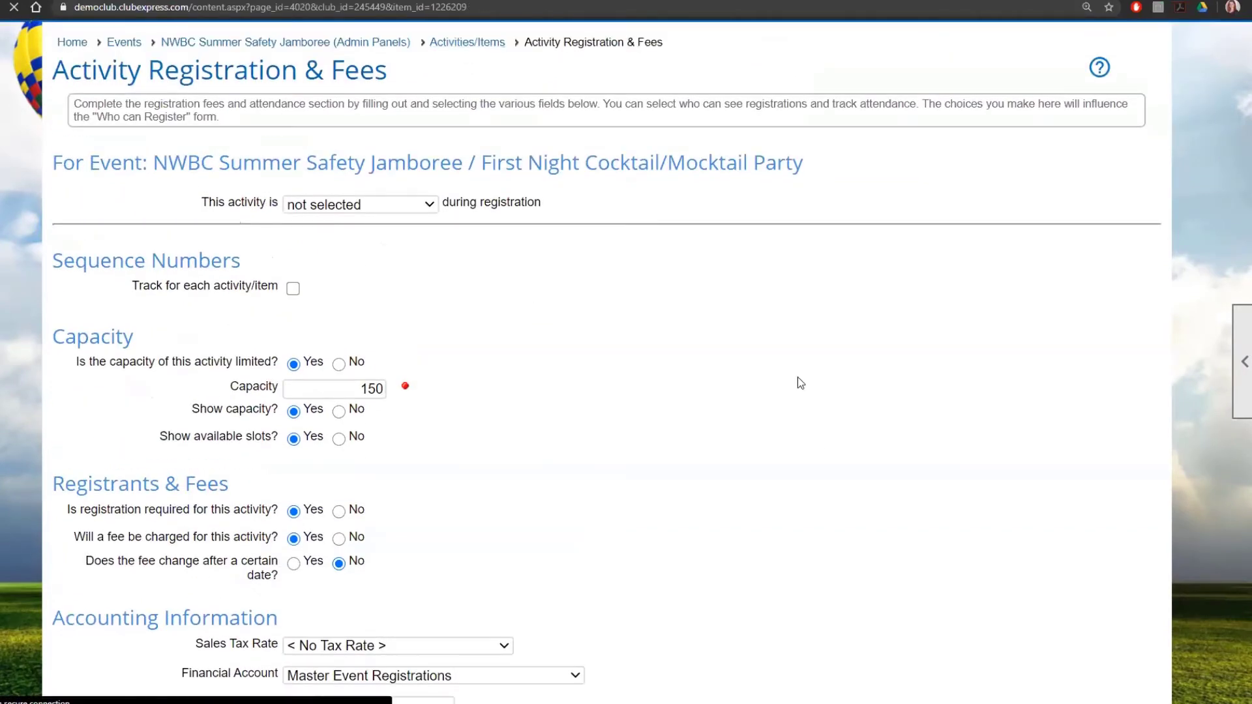
{"action": "scroll", "coordinate": [825, 459], "scroll_direction": "down", "scroll_amount": 3}
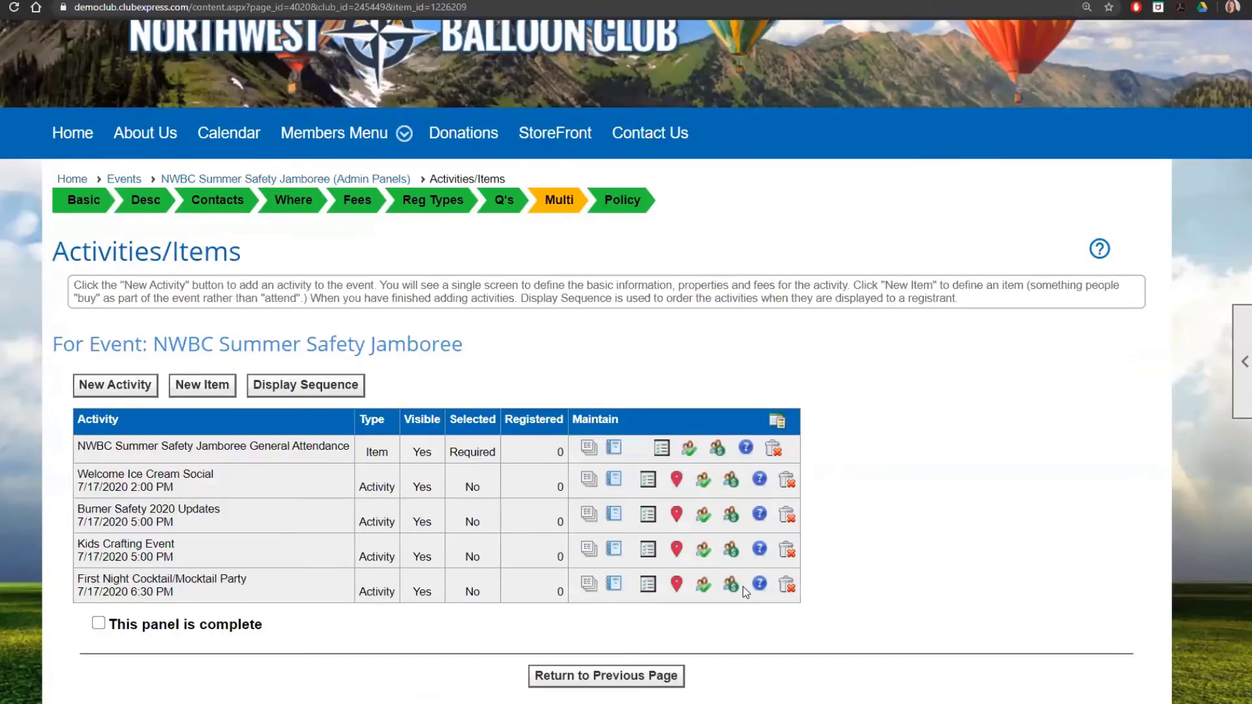
Step: Look over who can register for the Cocktail/Mocktail Party and return to the activities list
{"action": "left_click", "coordinate": [733, 587]}
{"action": "scroll", "coordinate": [750, 558], "scroll_direction": "down", "scroll_amount": 3}
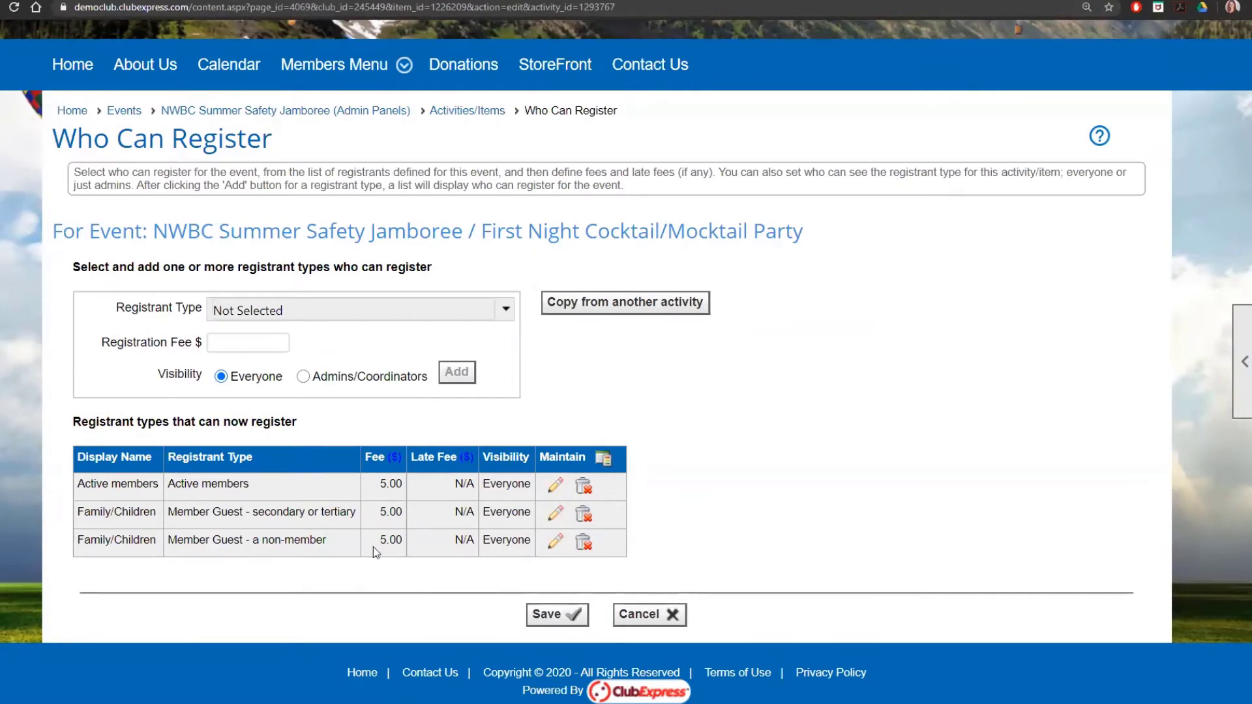
{"action": "left_click", "coordinate": [460, 111]}
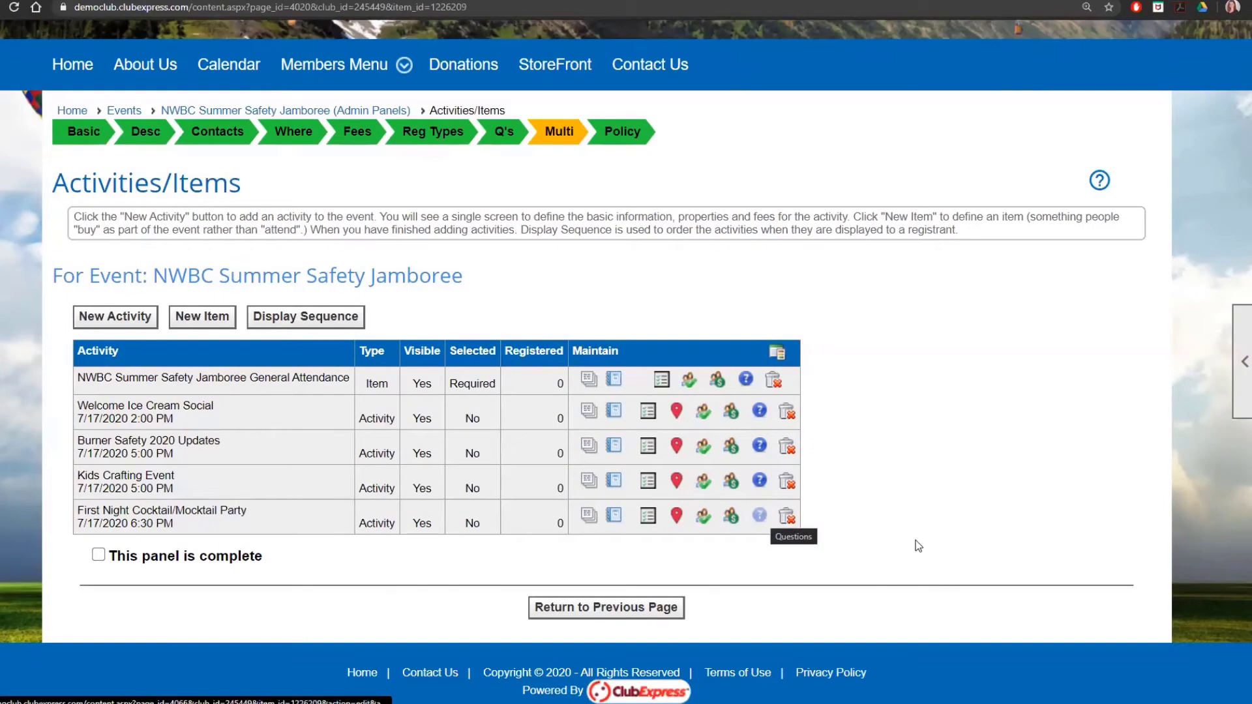
Step: Add a required Allergies question, visible to all registrants, to the Cocktail/Mocktail Party
{"action": "left_click", "coordinate": [759, 516]}
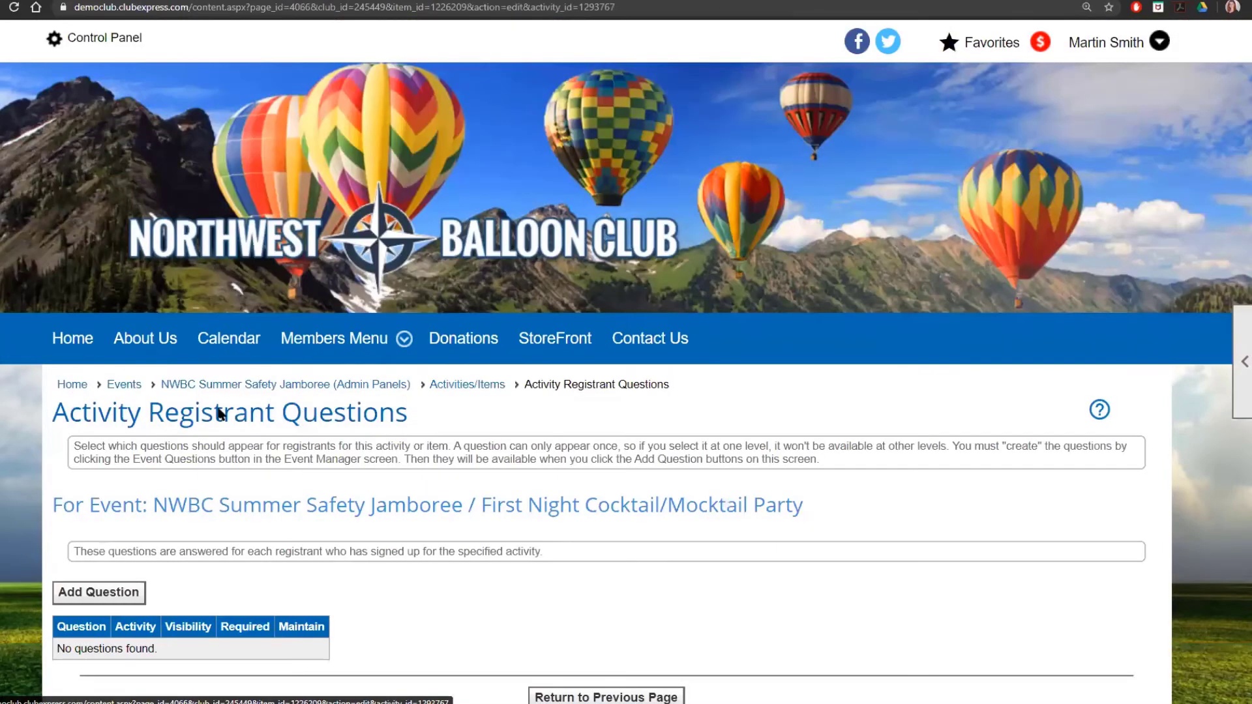
{"action": "scroll", "coordinate": [95, 389], "scroll_direction": "down", "scroll_amount": 3}
{"action": "left_click", "coordinate": [95, 389]}
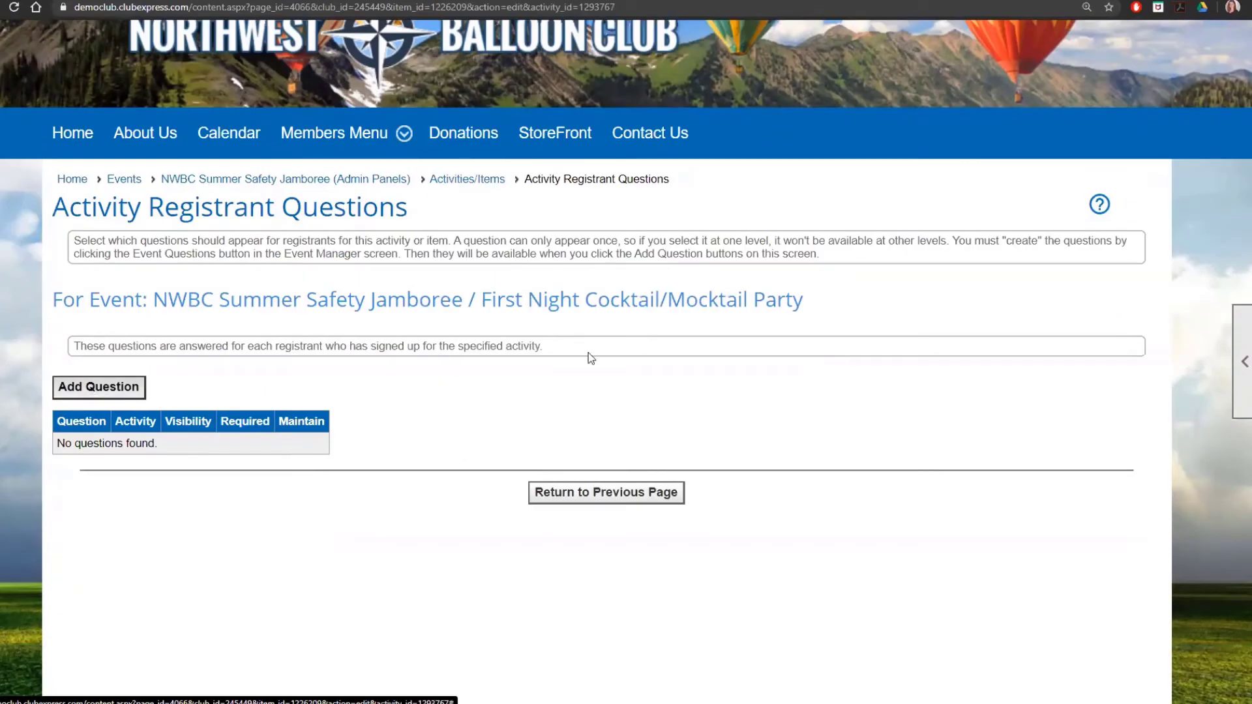
{"action": "left_click", "coordinate": [557, 252]}
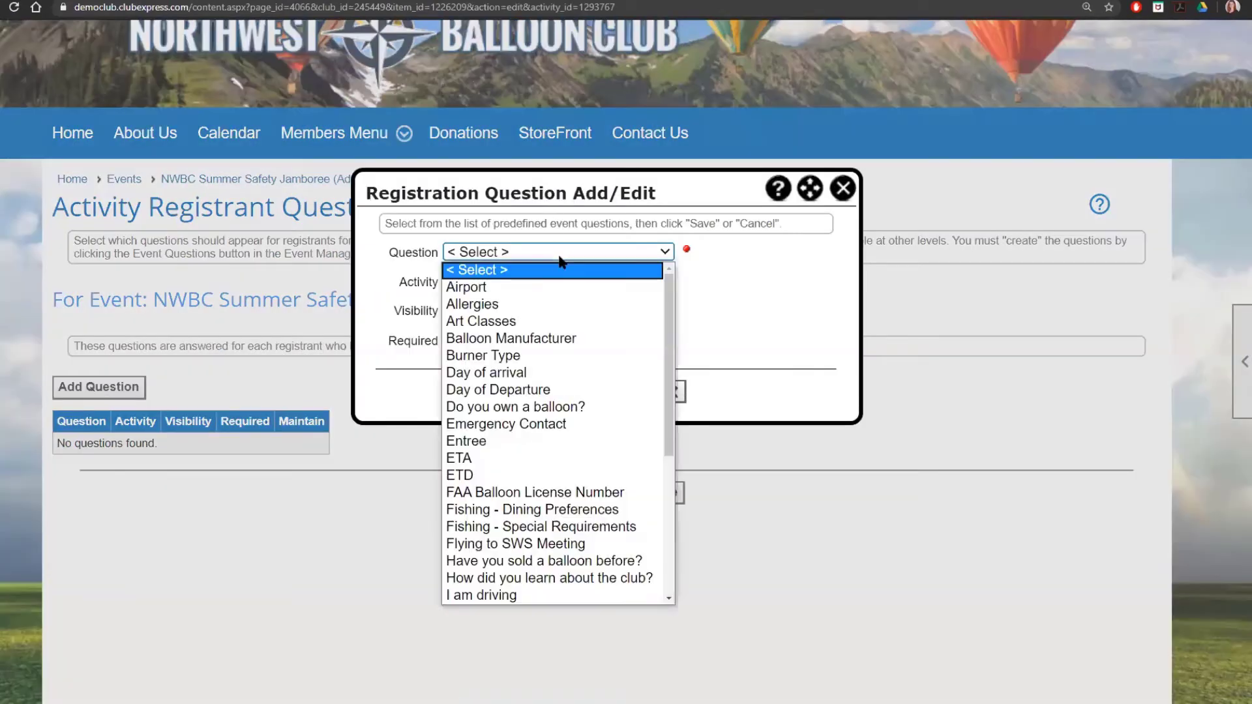
{"action": "left_click", "coordinate": [545, 303]}
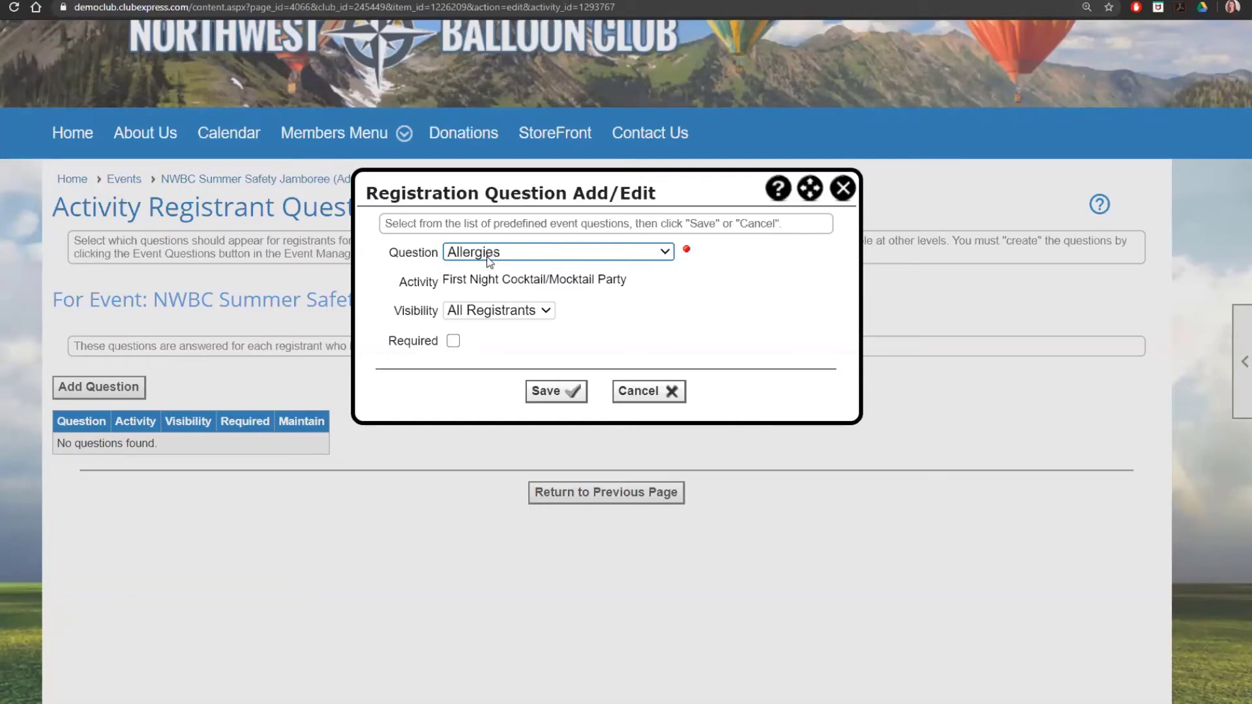
{"action": "left_click", "coordinate": [526, 312]}
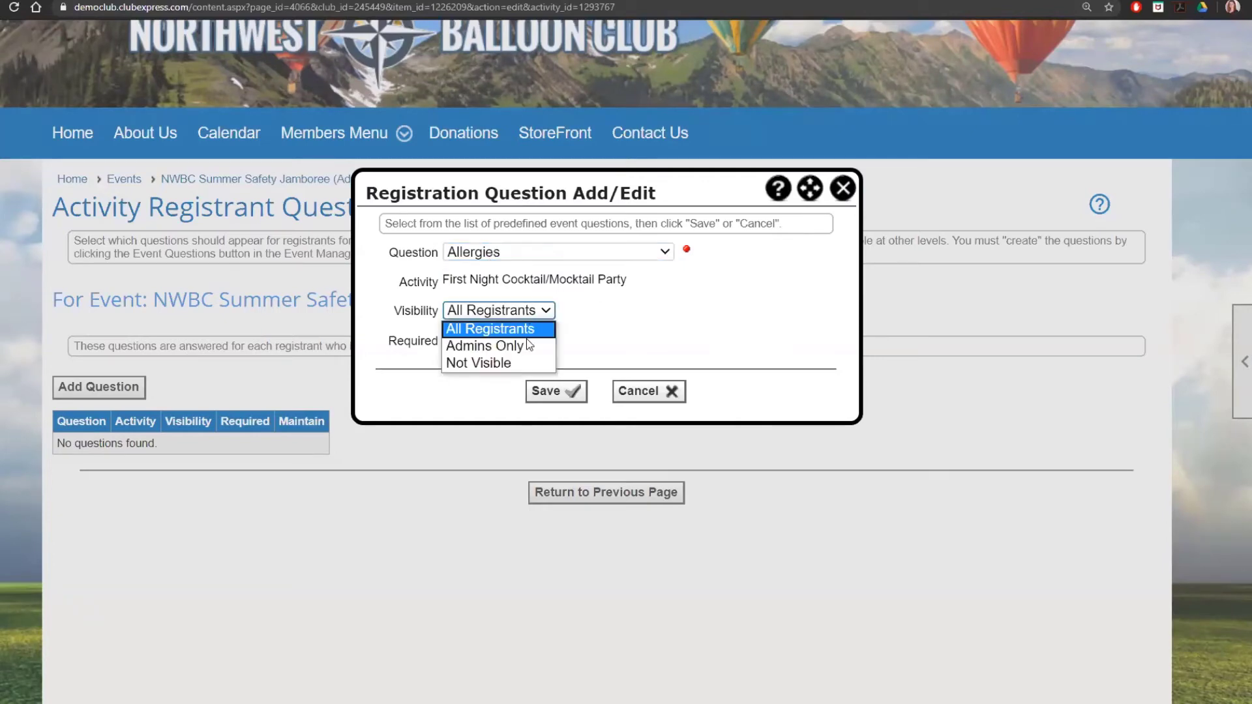
{"action": "left_click", "coordinate": [587, 337]}
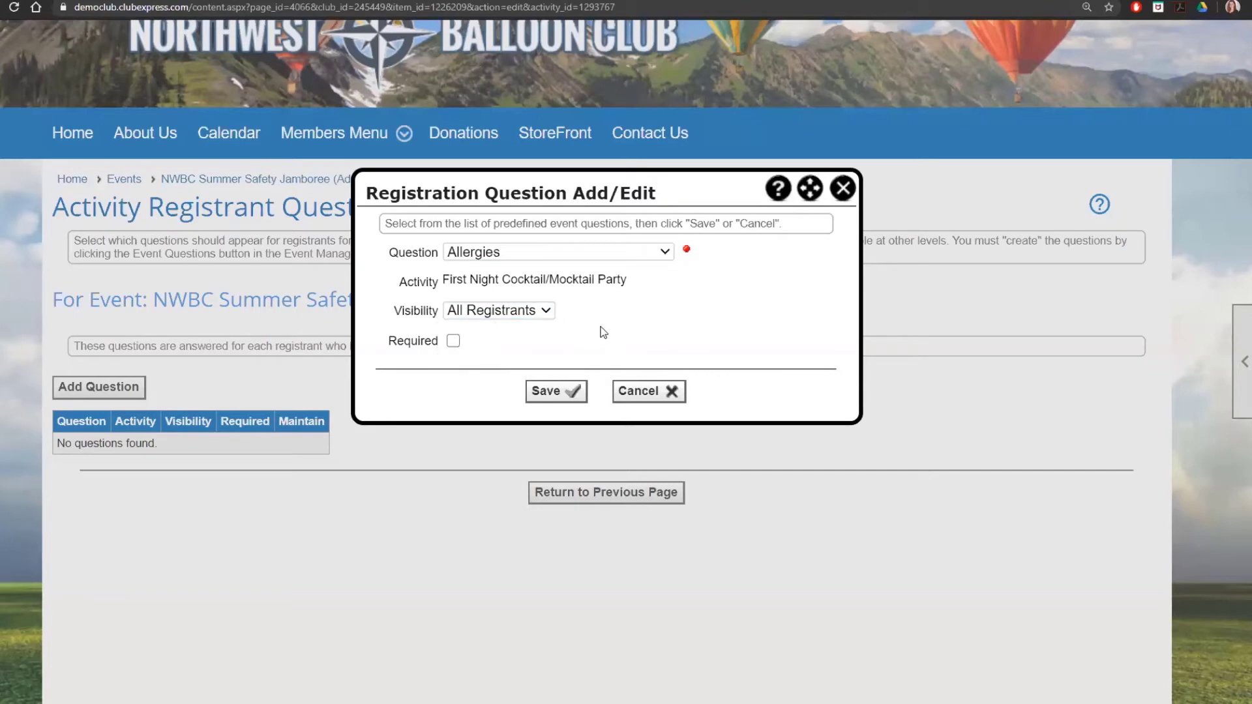
{"action": "left_click", "coordinate": [454, 341]}
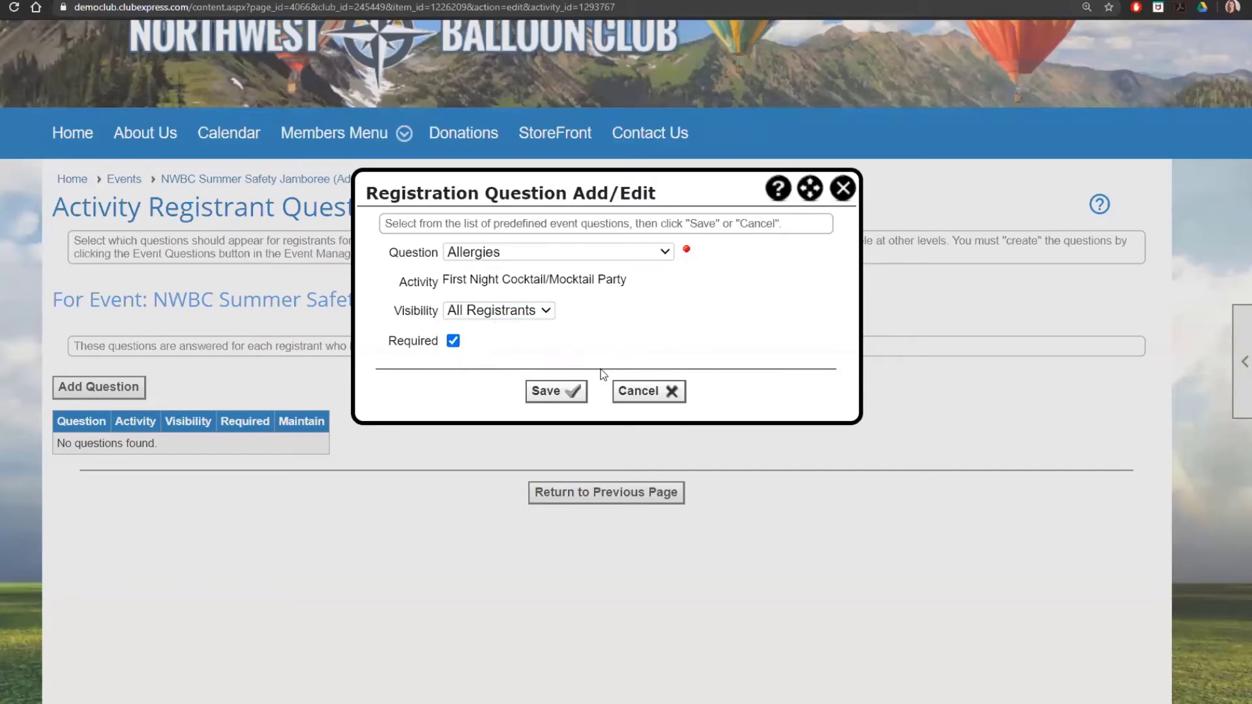
{"action": "left_click", "coordinate": [550, 393]}
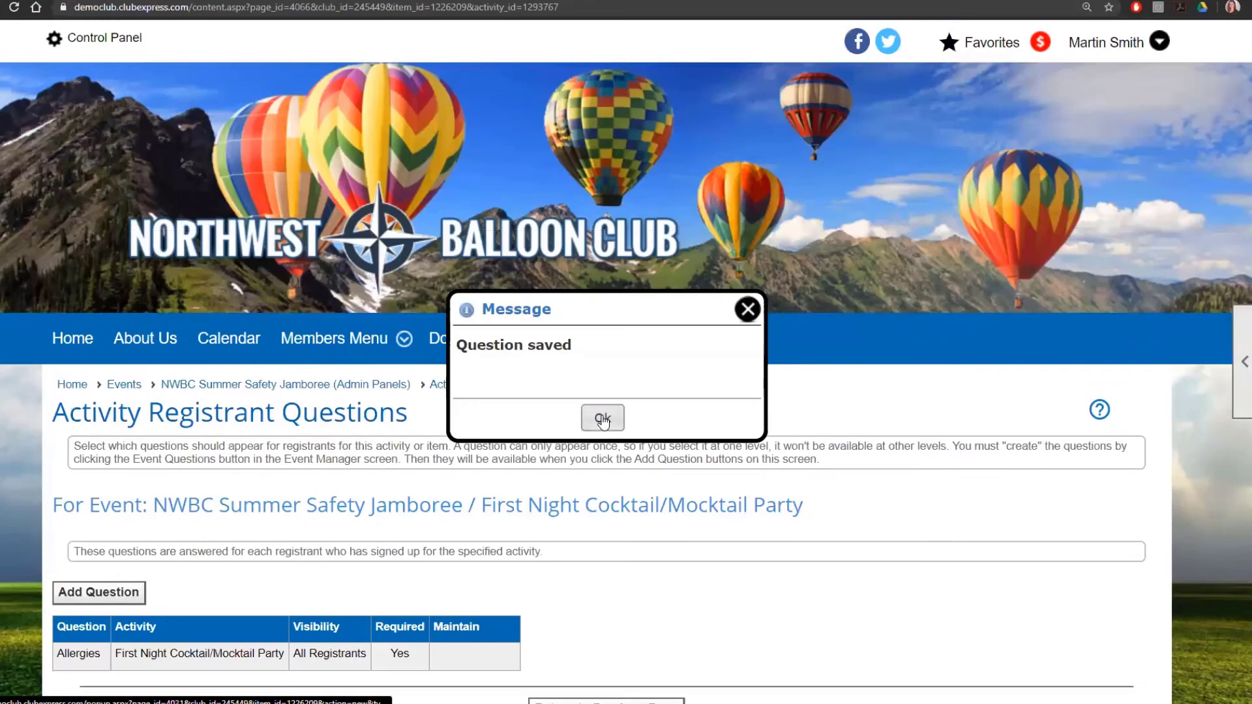
{"action": "left_click", "coordinate": [601, 419]}
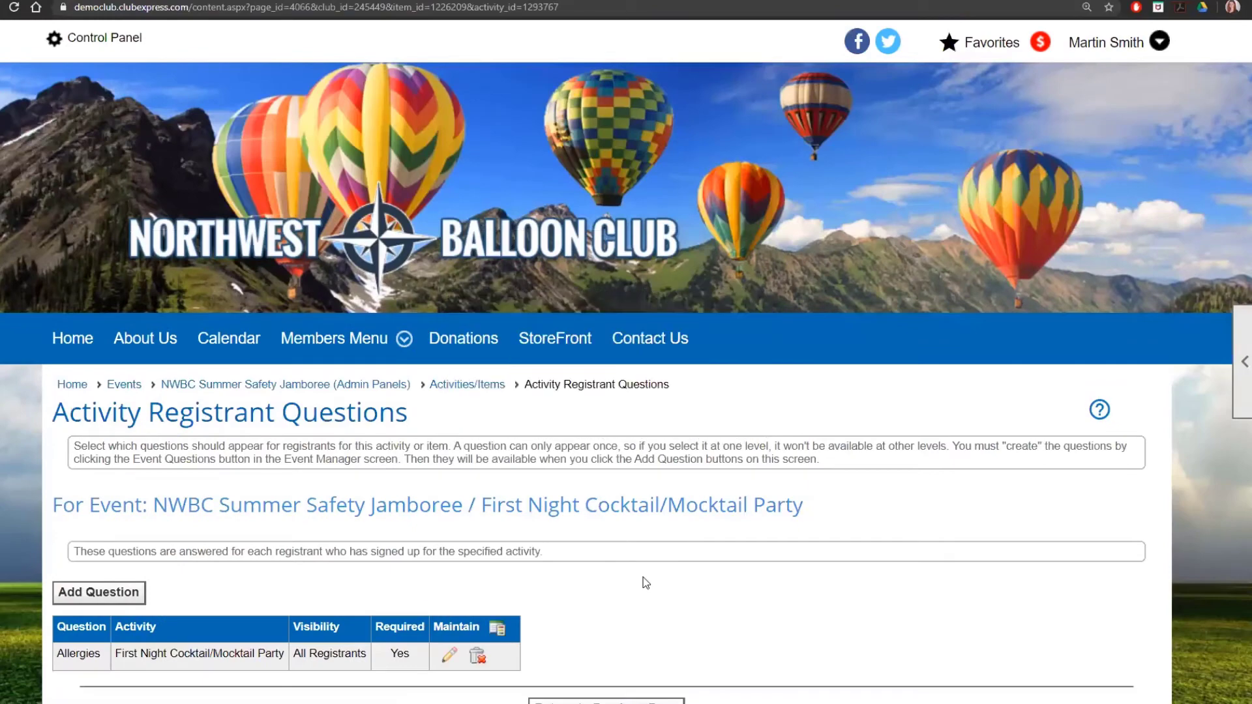
{"action": "scroll", "coordinate": [645, 583], "scroll_direction": "down", "scroll_amount": 1}
Step: Start a new activity titled 'Second Day Seminar (Morning)'
{"action": "left_click", "coordinate": [467, 316]}
{"action": "scroll", "coordinate": [747, 507], "scroll_direction": "down", "scroll_amount": 2}
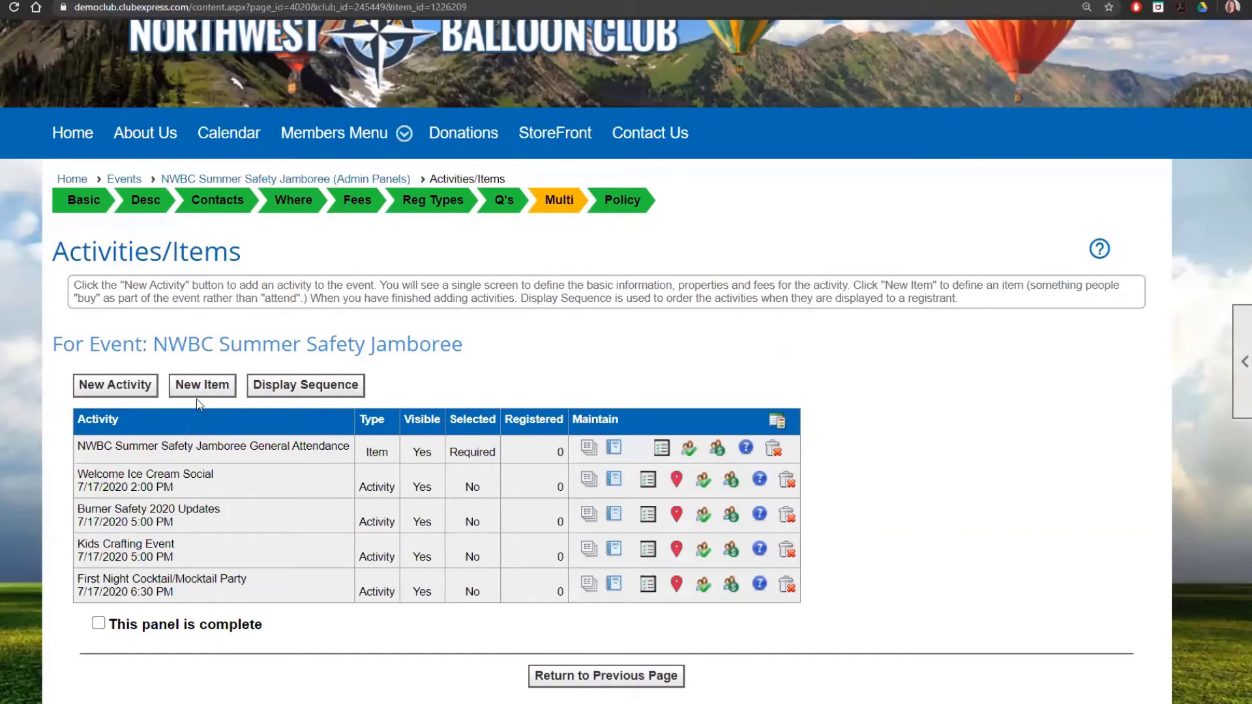
{"action": "left_click", "coordinate": [115, 386]}
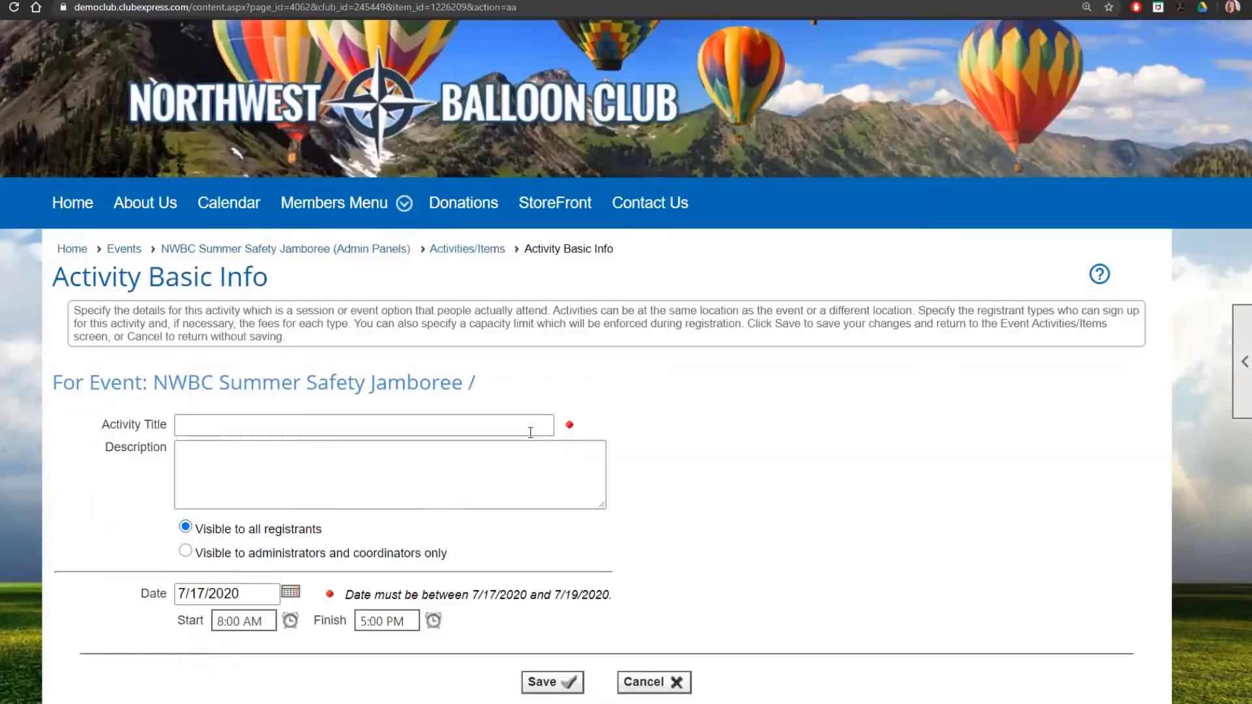
{"action": "left_click", "coordinate": [530, 425]}
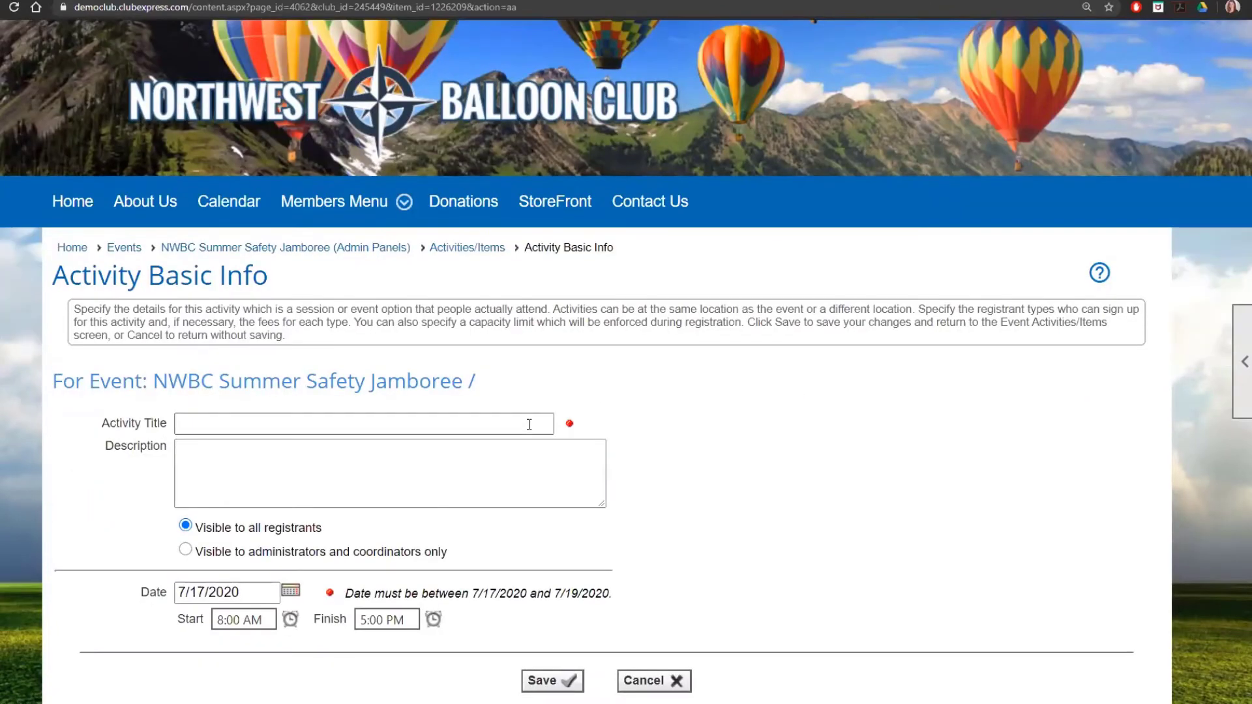
{"action": "type", "text": "Secon"}
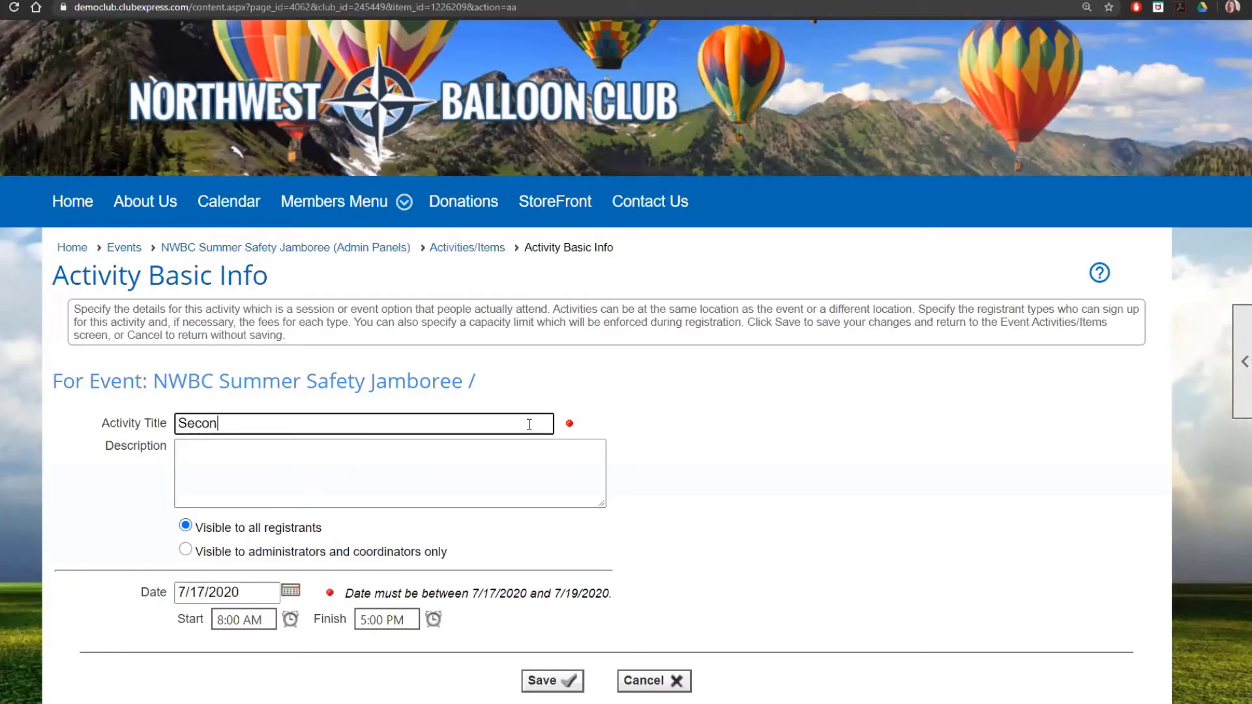
{"action": "type", "text": "d Day Seminar"}
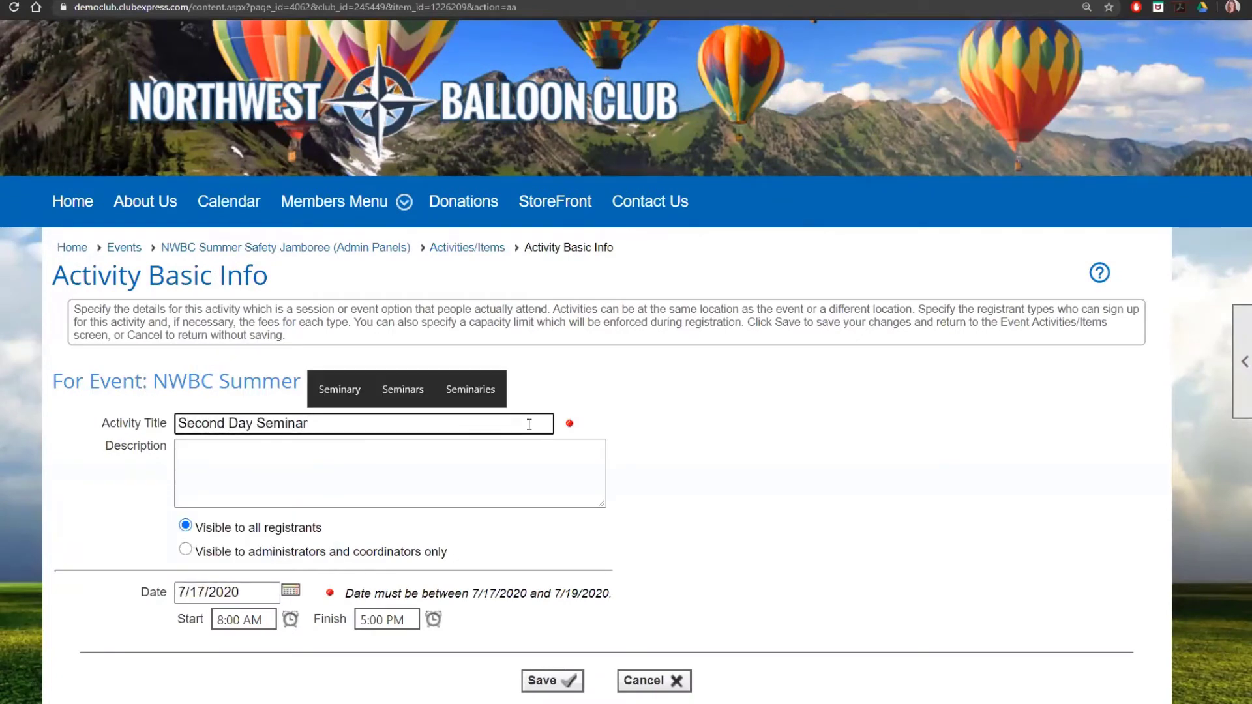
{"action": "type", "text": " (Morning)"}
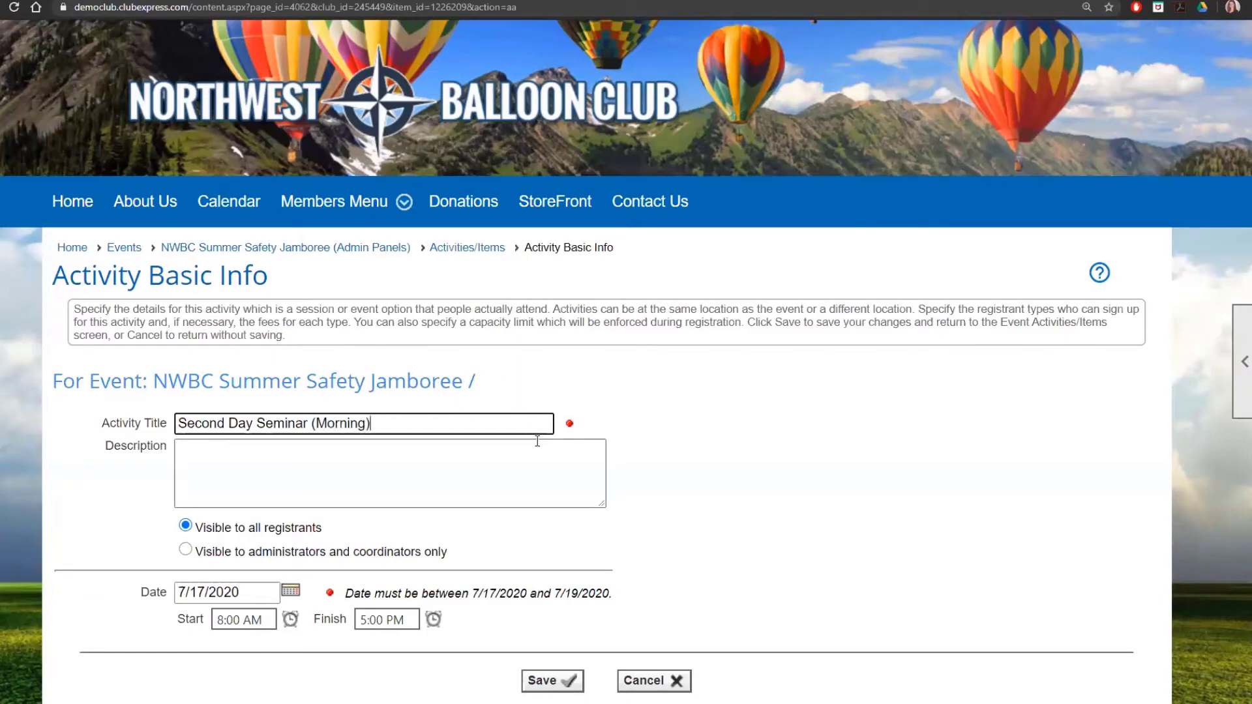
{"action": "scroll", "coordinate": [536, 443], "scroll_direction": "down", "scroll_amount": 2}
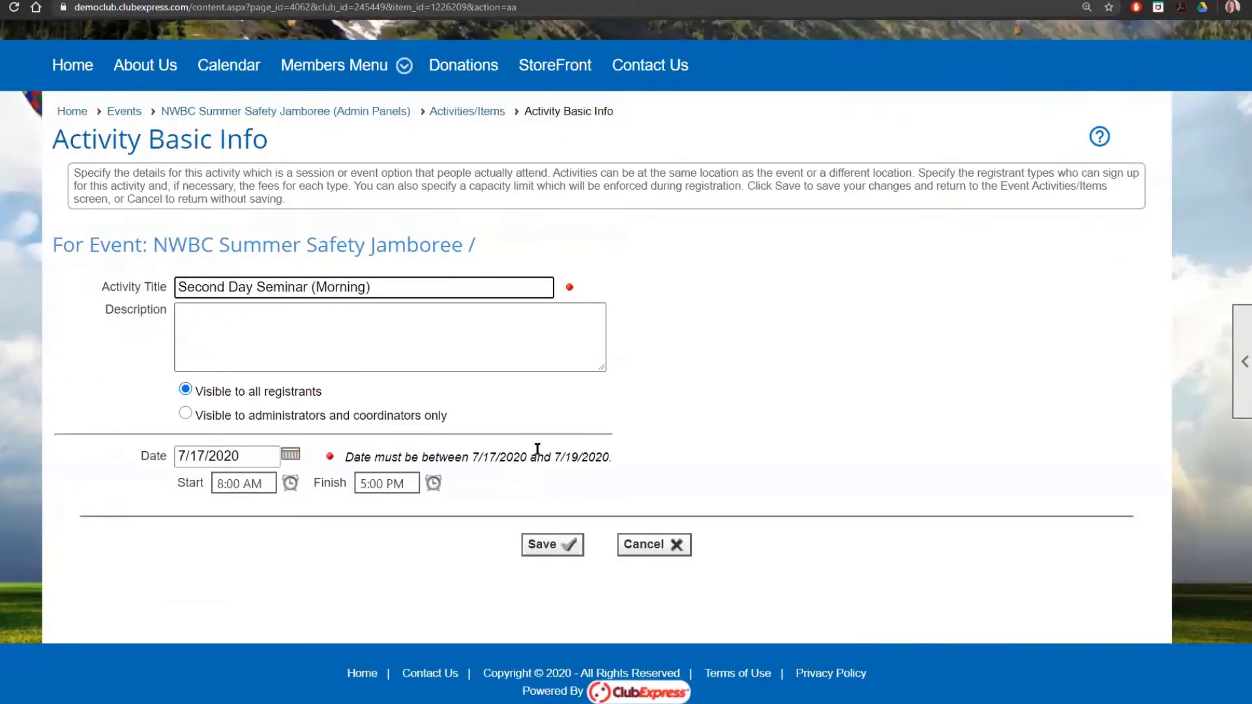
Step: Date the seminar July 18, 2020, set it to finish at 10:00 AM, and save
{"action": "left_click", "coordinate": [291, 455]}
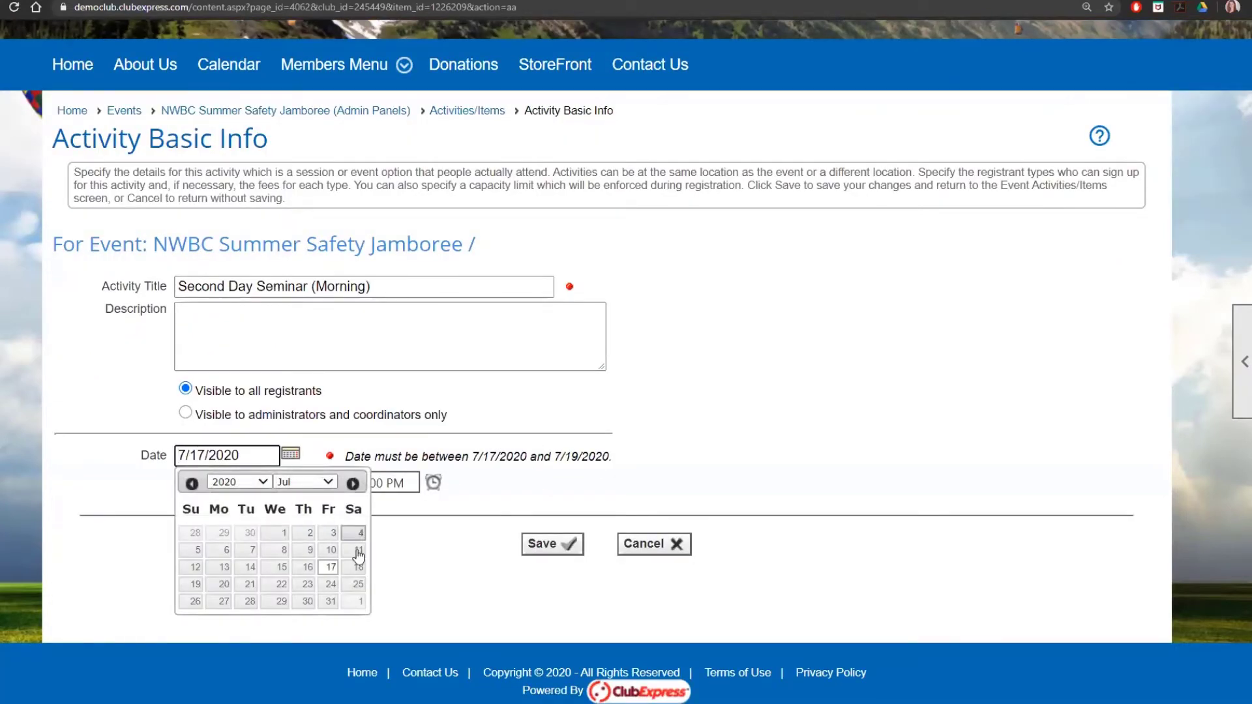
{"action": "left_click", "coordinate": [354, 566]}
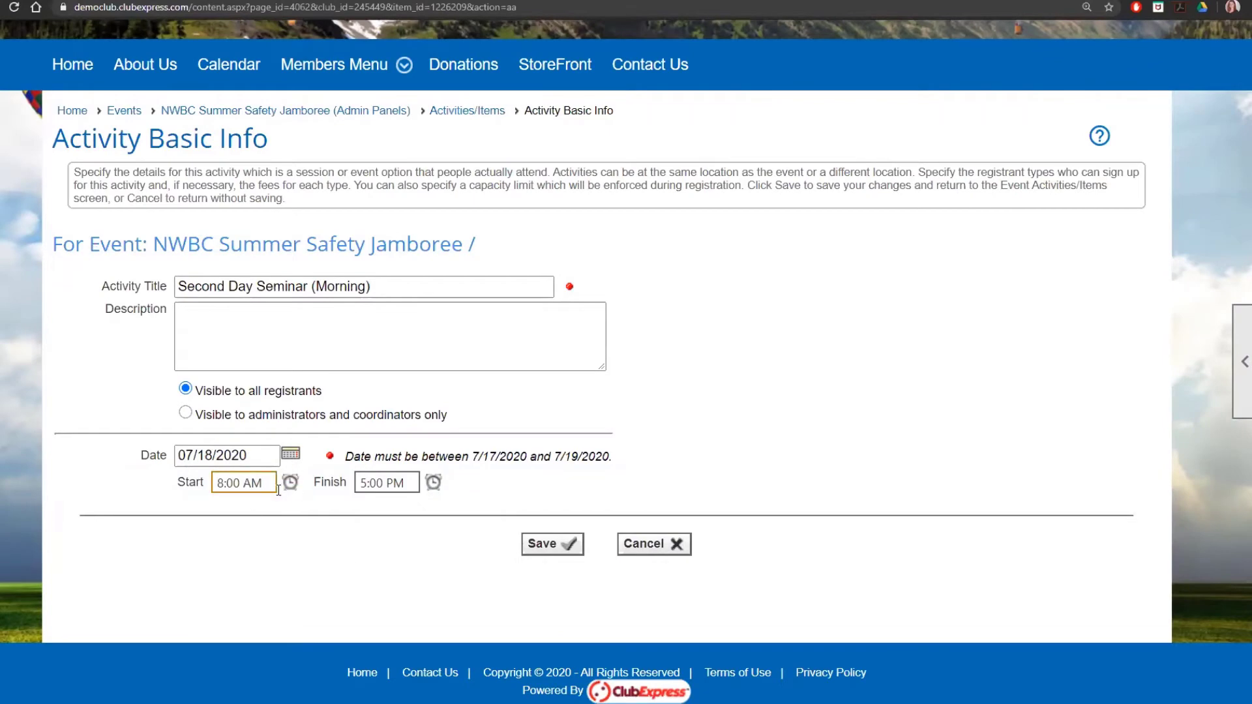
{"action": "left_click", "coordinate": [433, 482]}
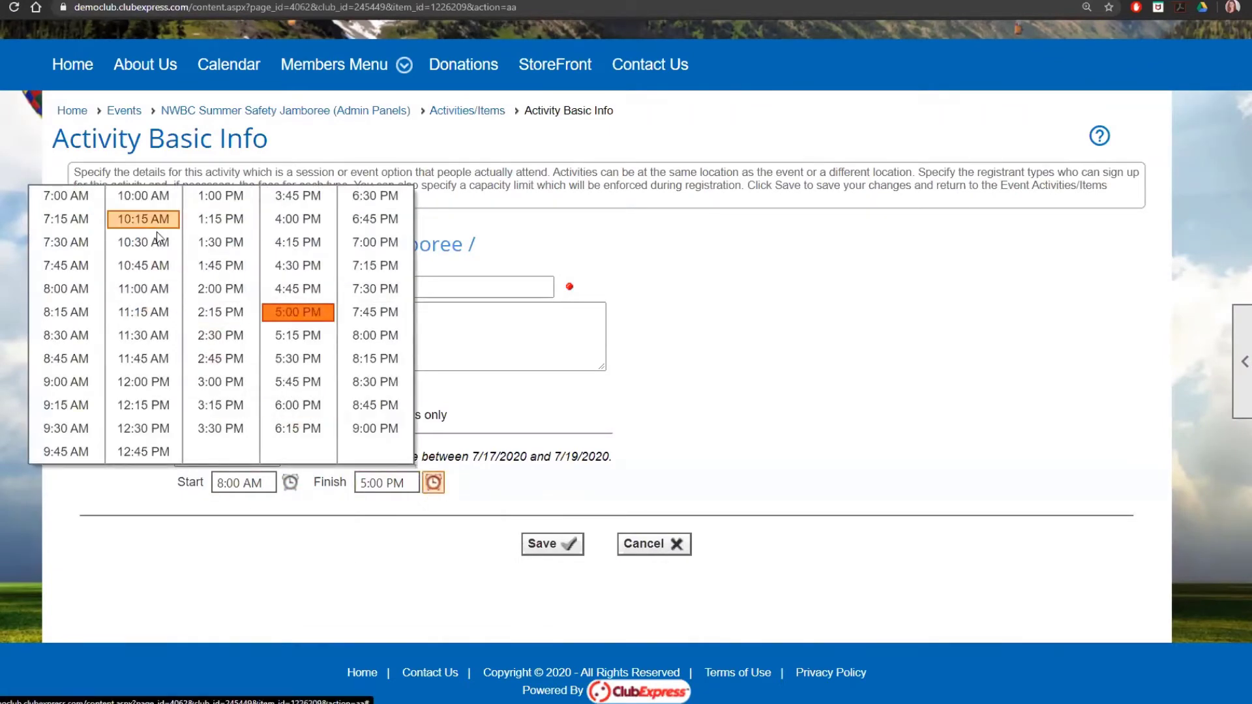
{"action": "left_click", "coordinate": [147, 197]}
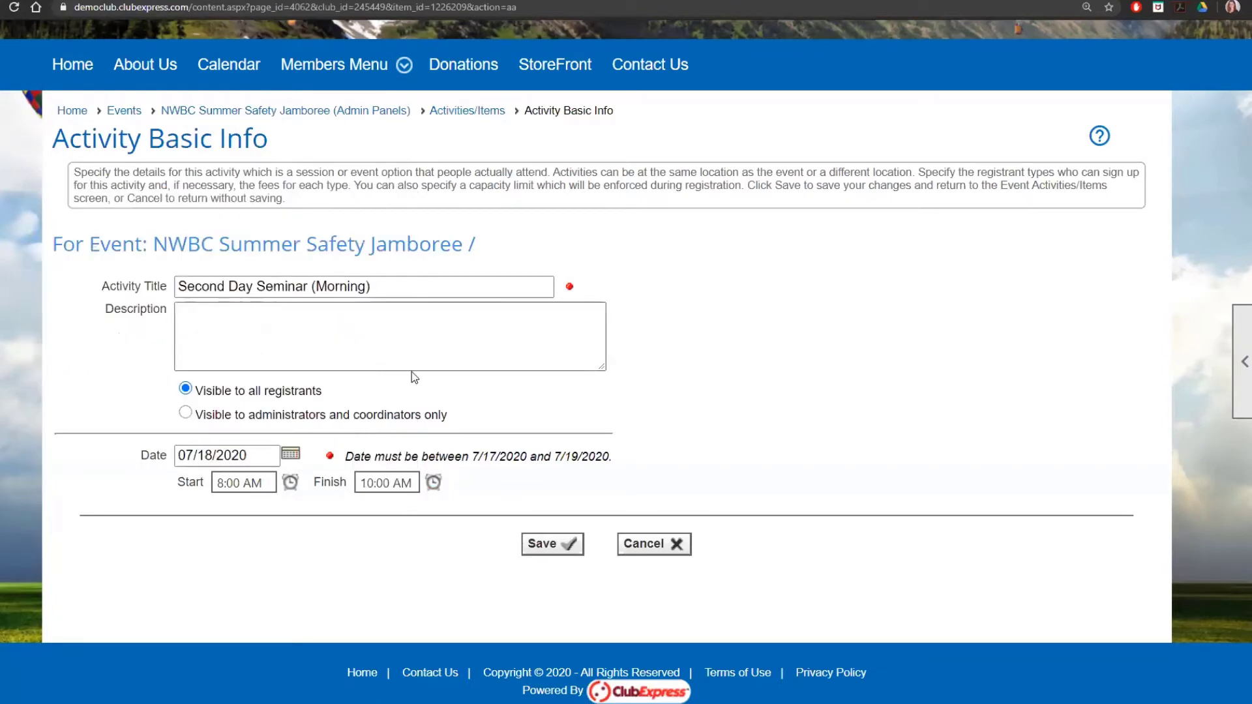
{"action": "left_click", "coordinate": [553, 546]}
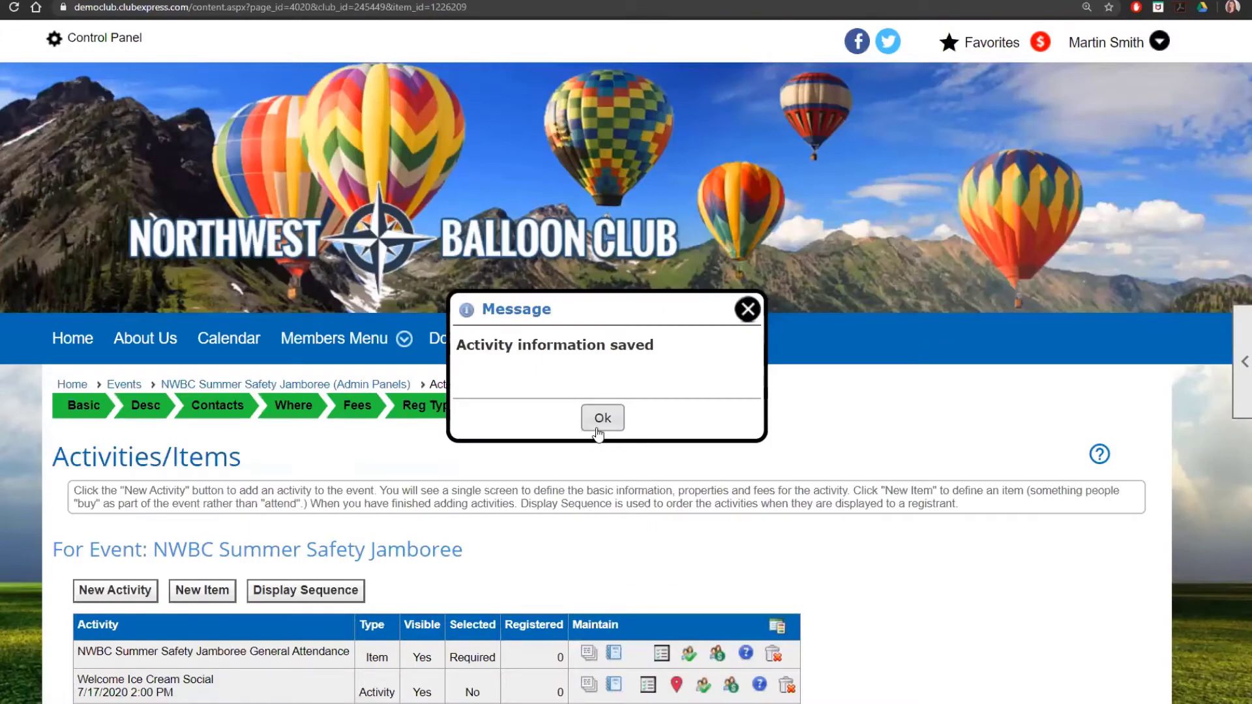
{"action": "left_click", "coordinate": [601, 417]}
{"action": "scroll", "coordinate": [604, 503], "scroll_direction": "down", "scroll_amount": 4}
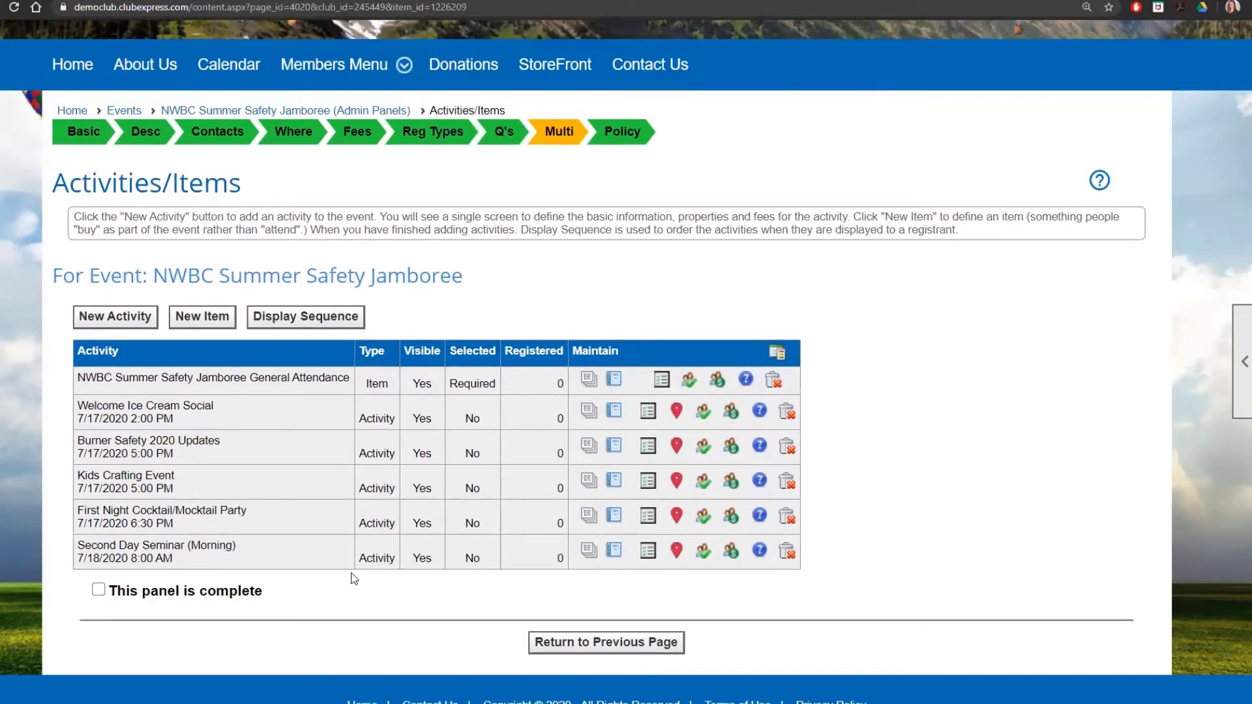
Step: Give the seminar its own location, the saved Club Hangar, and save it
{"action": "left_click", "coordinate": [680, 553]}
{"action": "left_click", "coordinate": [678, 553]}
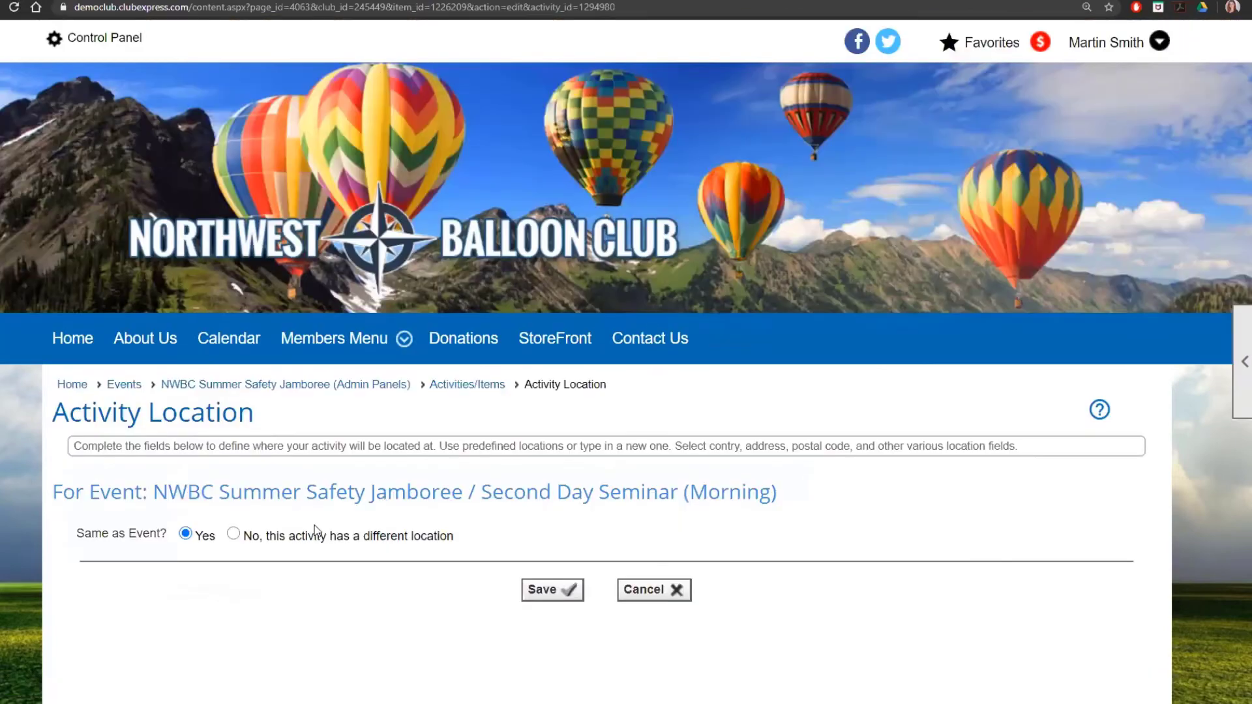
{"action": "left_click", "coordinate": [316, 530]}
{"action": "scroll", "coordinate": [676, 477], "scroll_direction": "down", "scroll_amount": 2}
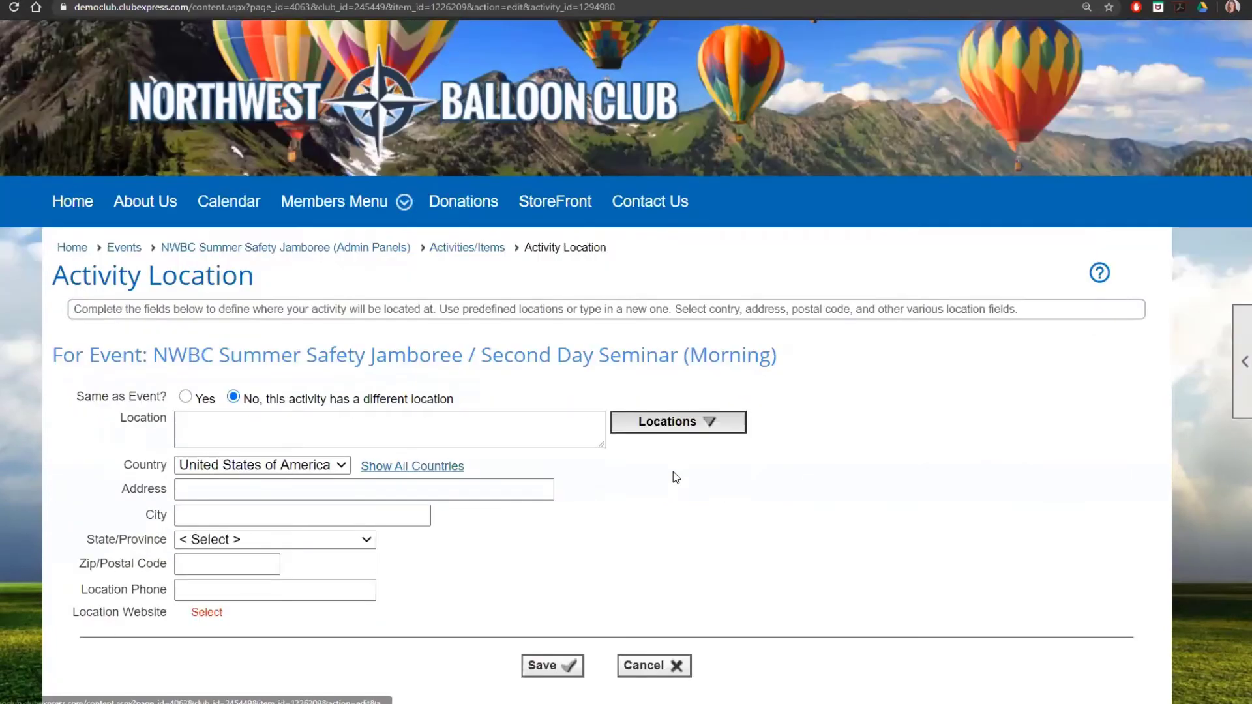
{"action": "left_click", "coordinate": [678, 429]}
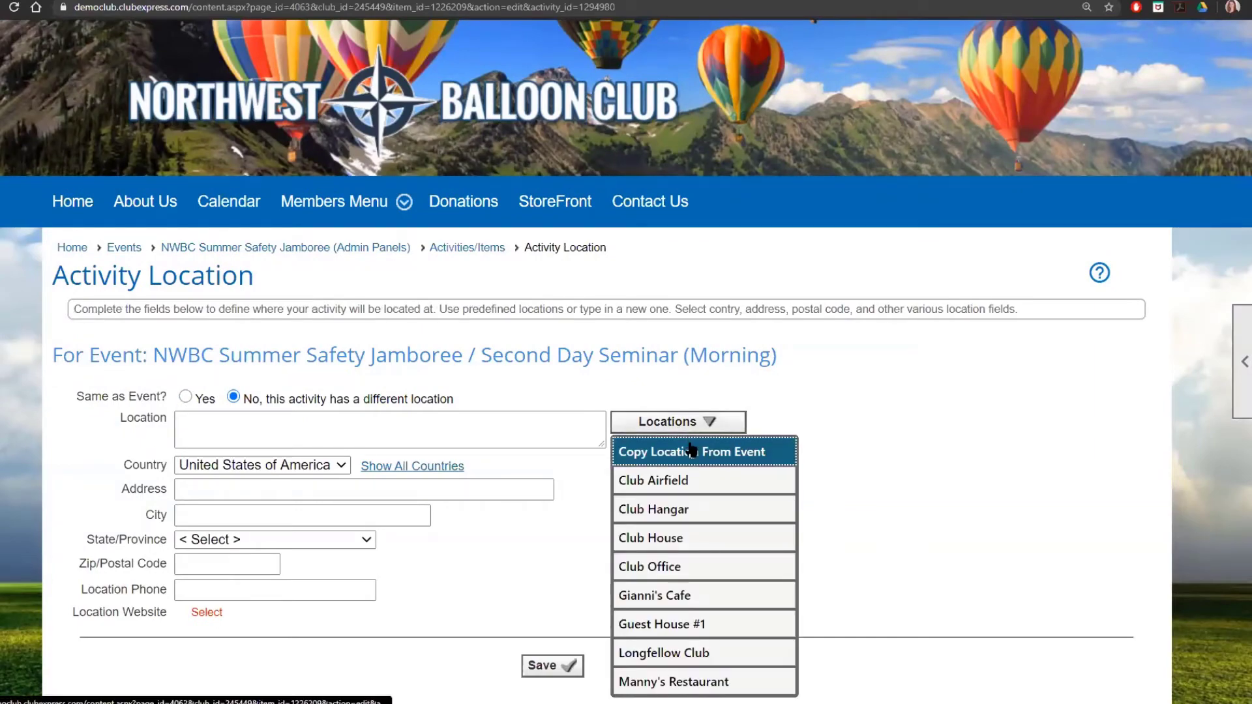
{"action": "left_click", "coordinate": [702, 511]}
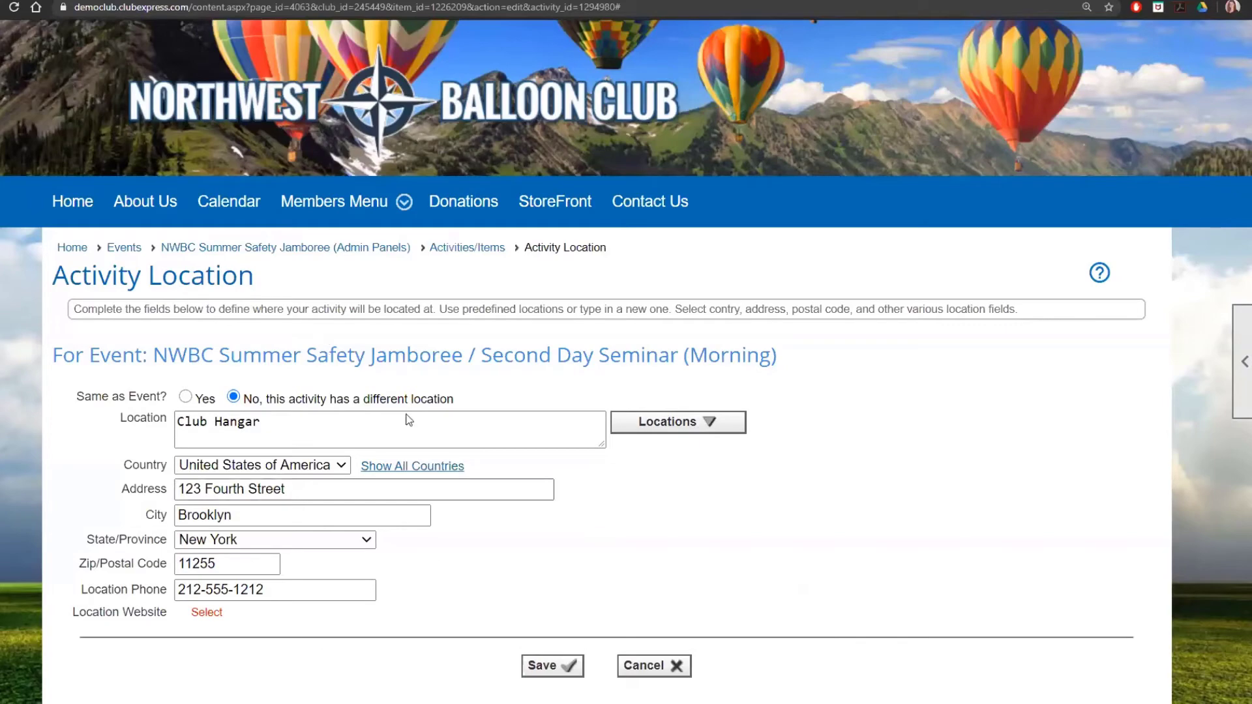
{"action": "left_click", "coordinate": [540, 668]}
Step: In the seminar's Registration & Fees, make the activity selected during registration
{"action": "left_click", "coordinate": [599, 421]}
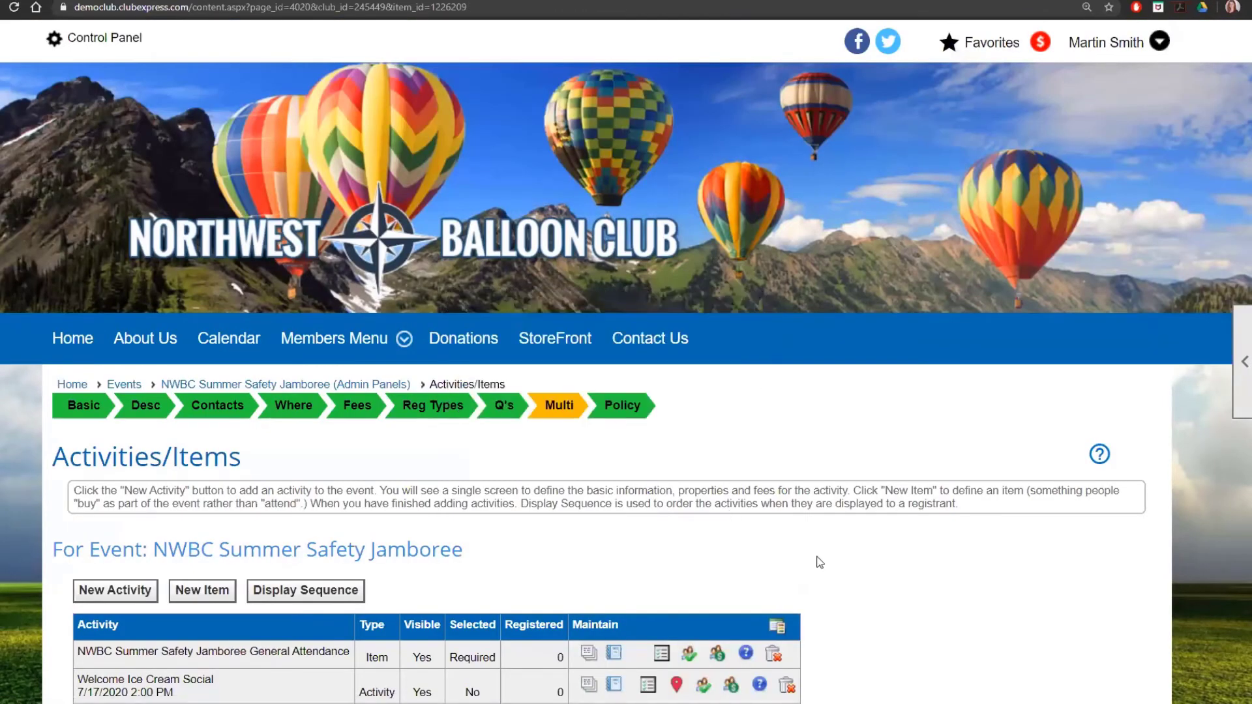
{"action": "scroll", "coordinate": [820, 562], "scroll_direction": "down", "scroll_amount": 4}
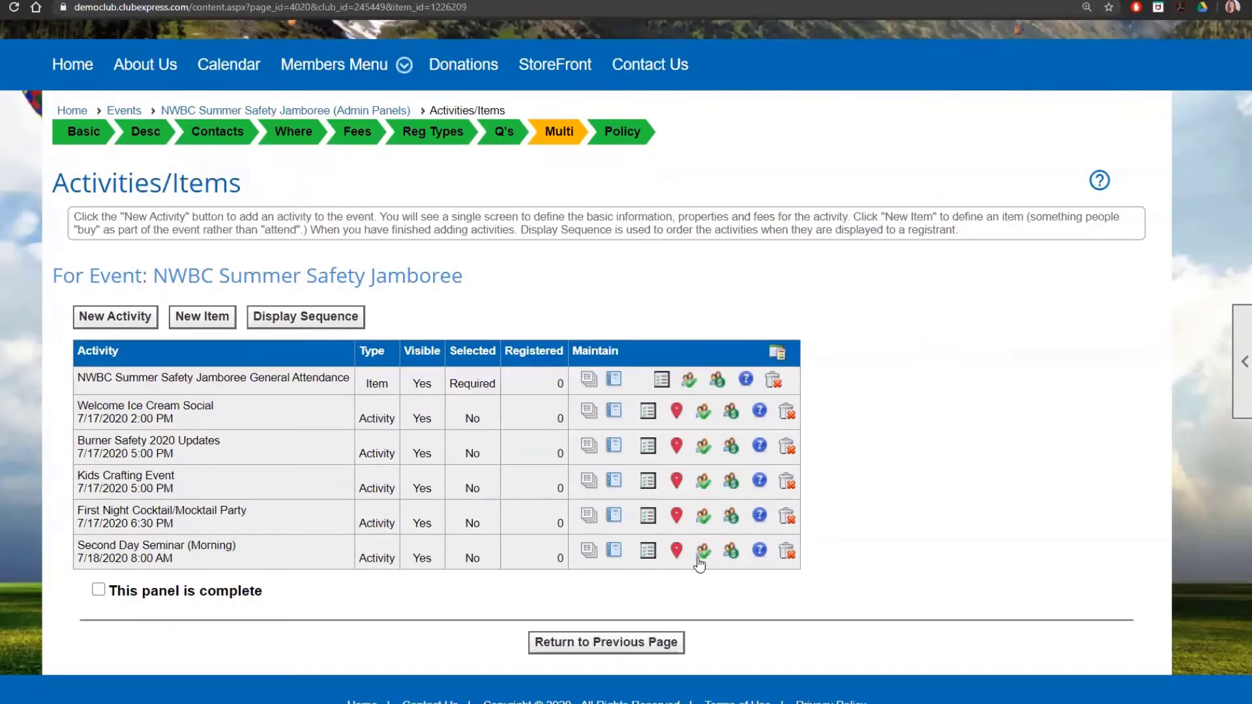
{"action": "left_click", "coordinate": [701, 561]}
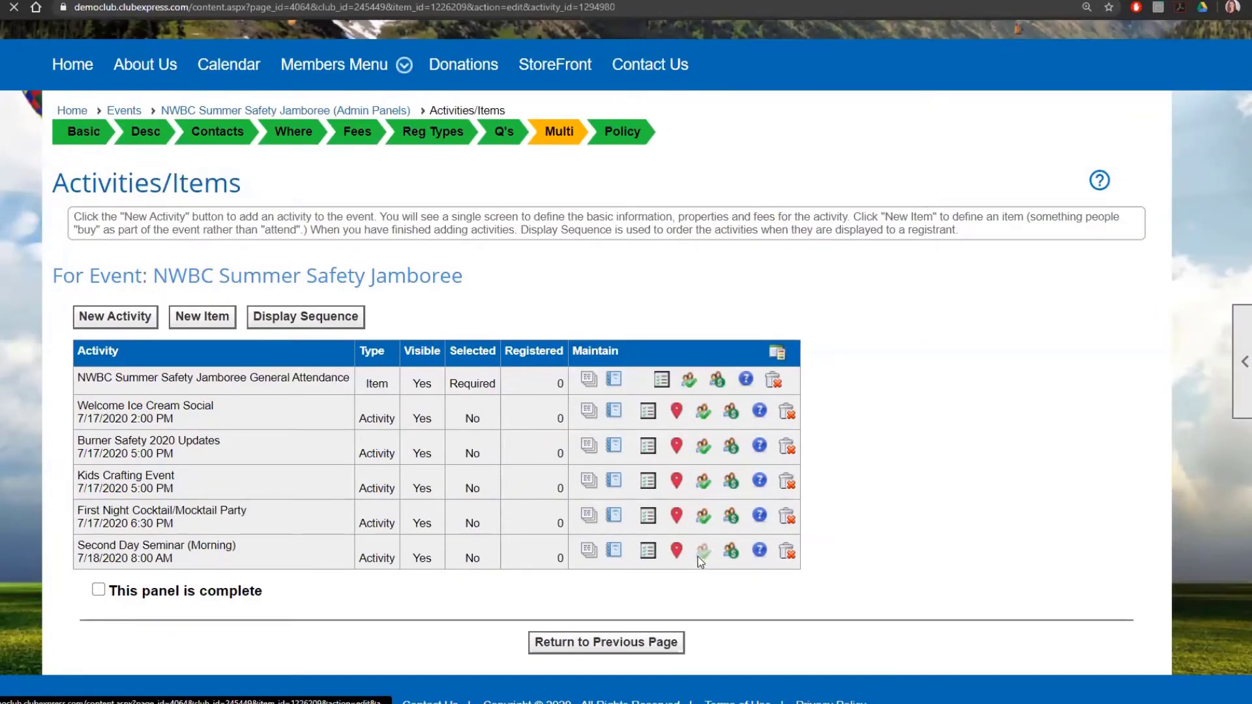
{"action": "scroll", "coordinate": [651, 532], "scroll_direction": "down", "scroll_amount": 3}
{"action": "scroll", "coordinate": [544, 462], "scroll_direction": "up", "scroll_amount": 2}
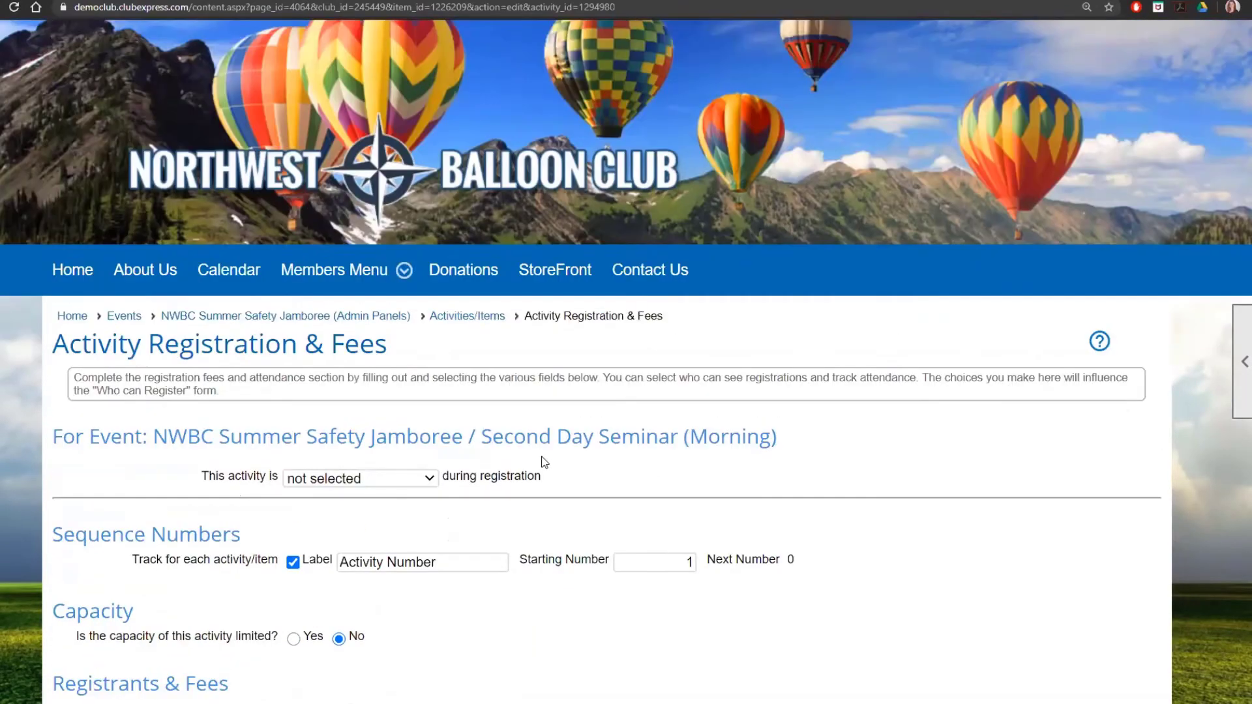
{"action": "scroll", "coordinate": [545, 463], "scroll_direction": "down", "scroll_amount": 3}
{"action": "left_click", "coordinate": [417, 277]}
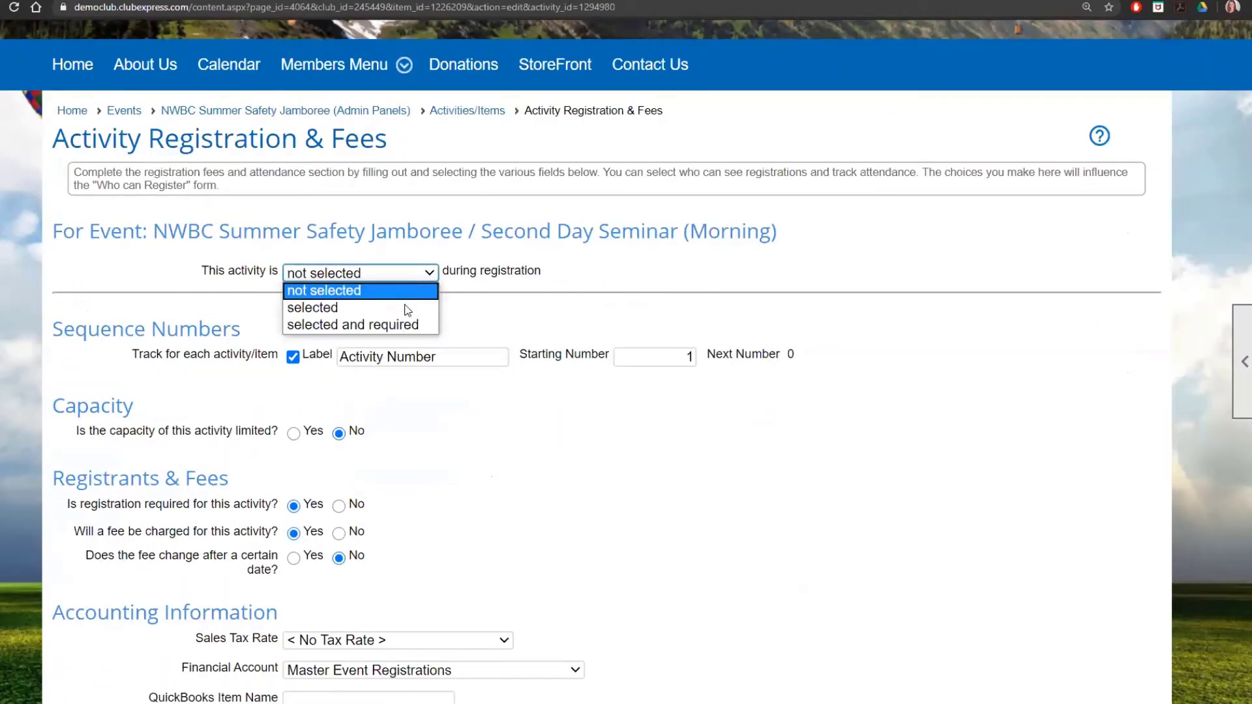
{"action": "left_click", "coordinate": [405, 308]}
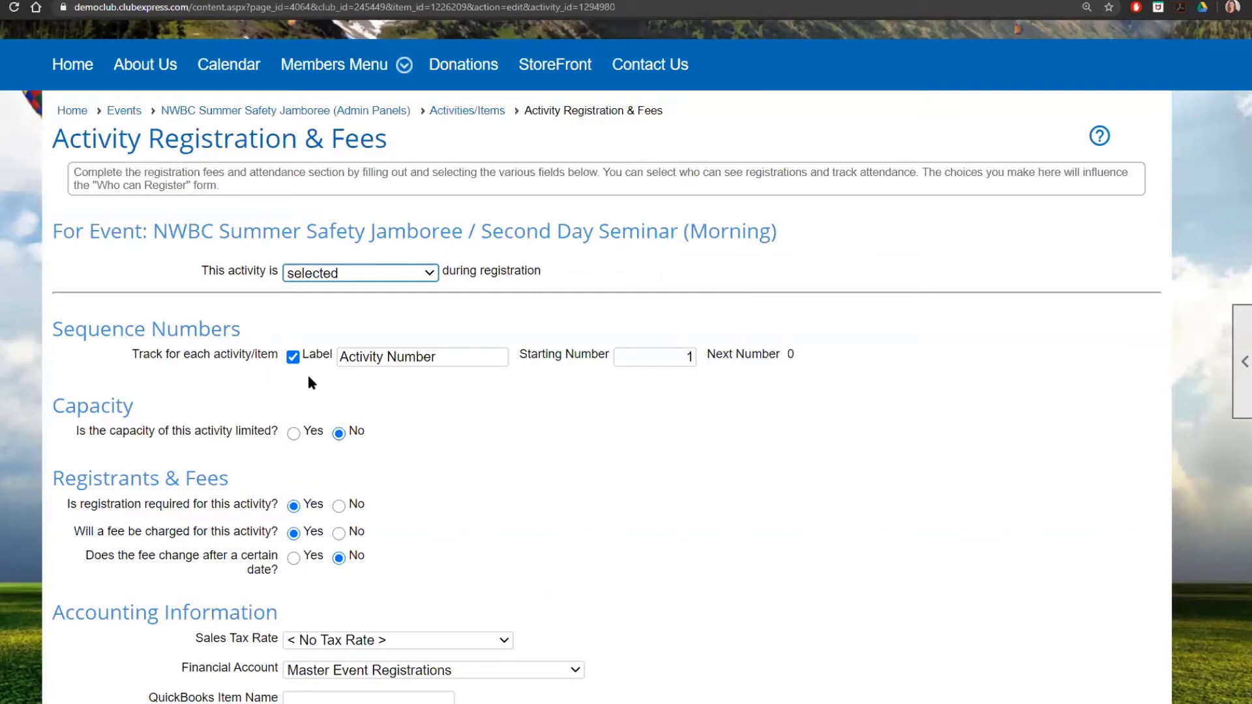
Step: Turn off sequence-number tracking, limit capacity to 75, and save the registration settings
{"action": "left_click", "coordinate": [293, 357]}
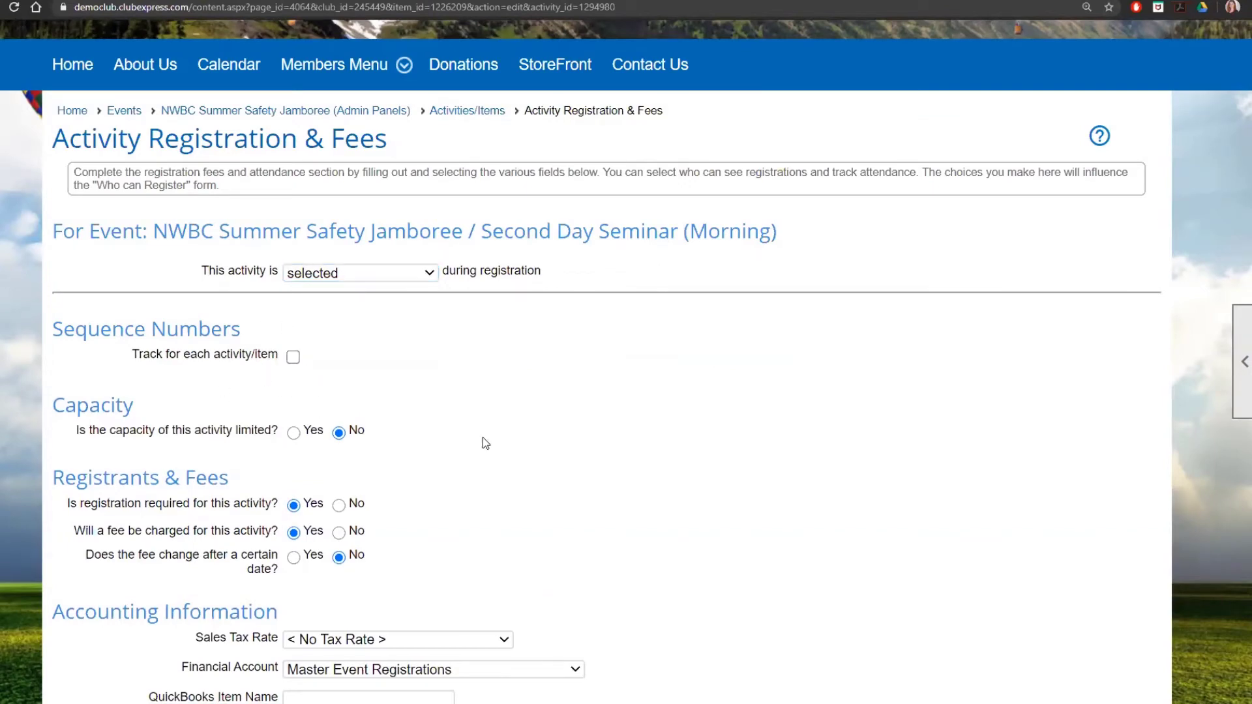
{"action": "scroll", "coordinate": [486, 443], "scroll_direction": "down", "scroll_amount": 2}
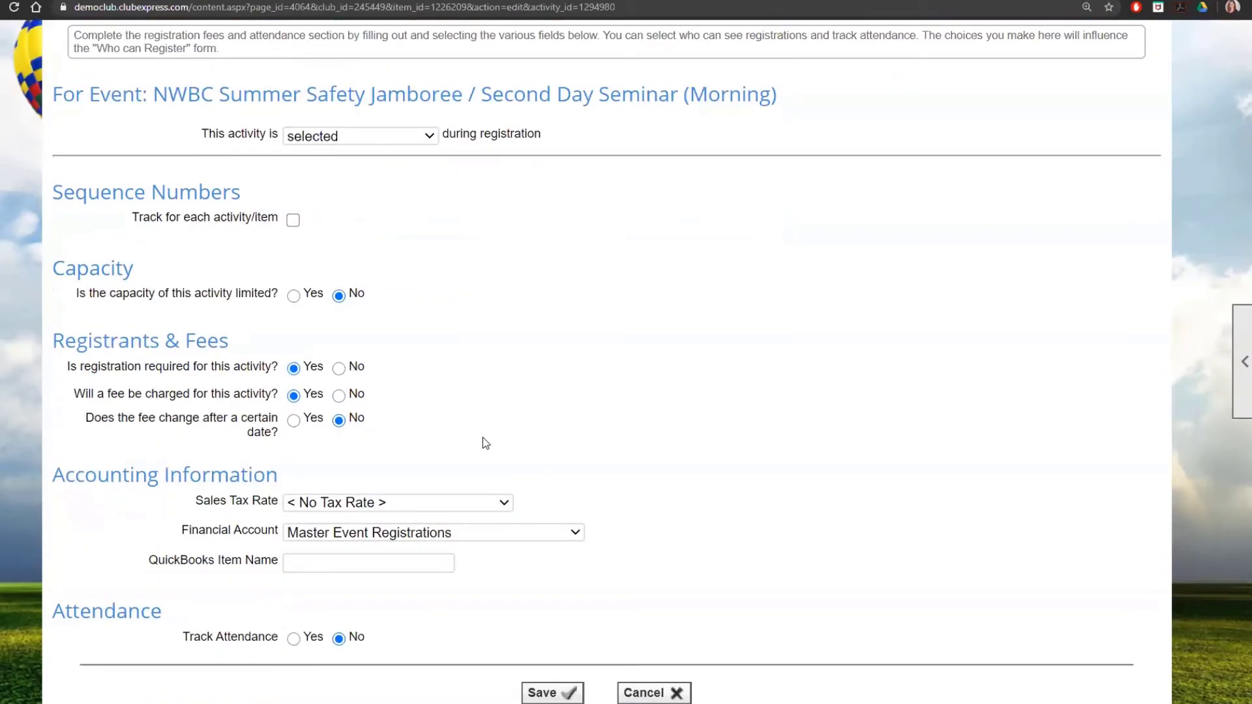
{"action": "left_click", "coordinate": [293, 295]}
{"action": "left_click", "coordinate": [334, 321]}
{"action": "type", "text": "7"}
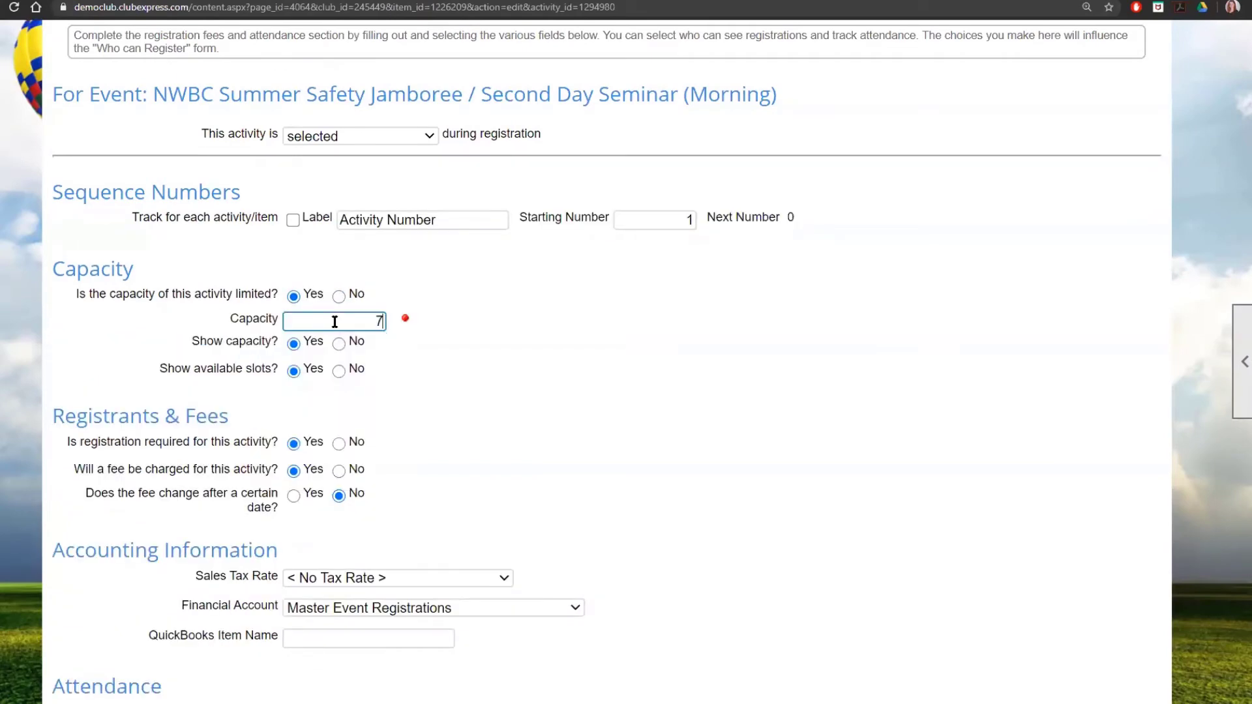
{"action": "type", "text": "5"}
{"action": "left_click", "coordinate": [440, 360]}
{"action": "scroll", "coordinate": [444, 363], "scroll_direction": "down", "scroll_amount": 1}
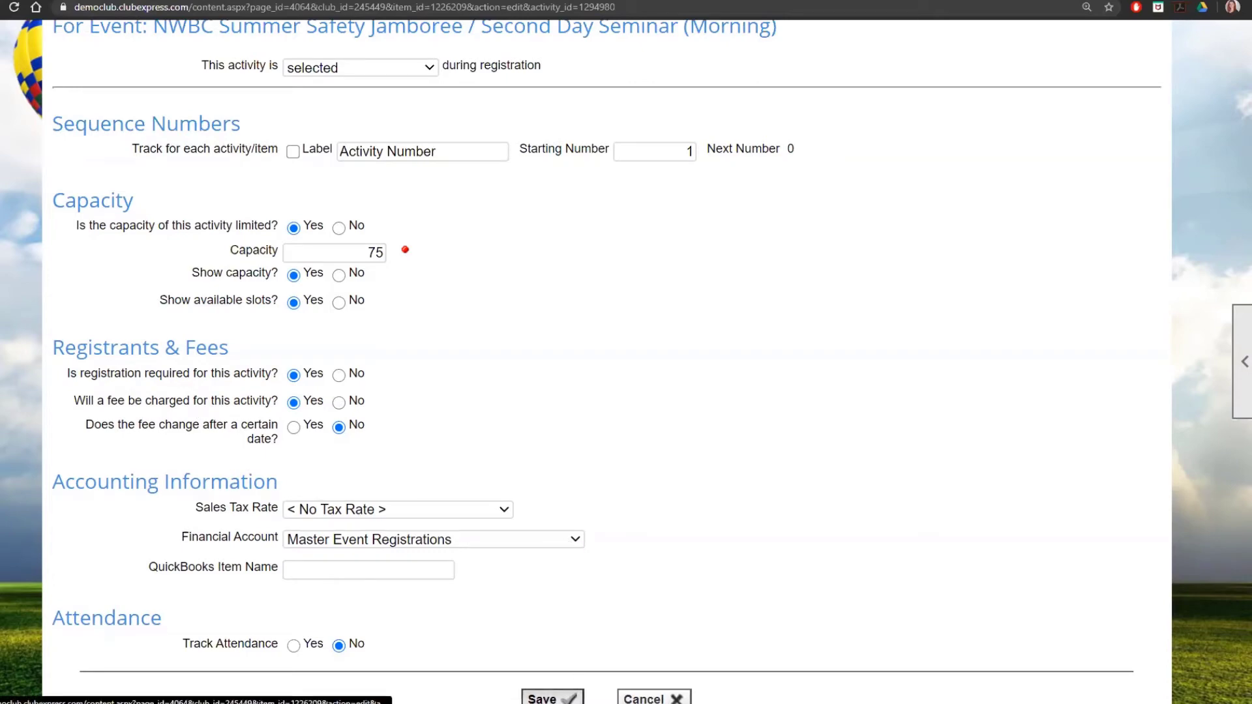
{"action": "left_click", "coordinate": [552, 699]}
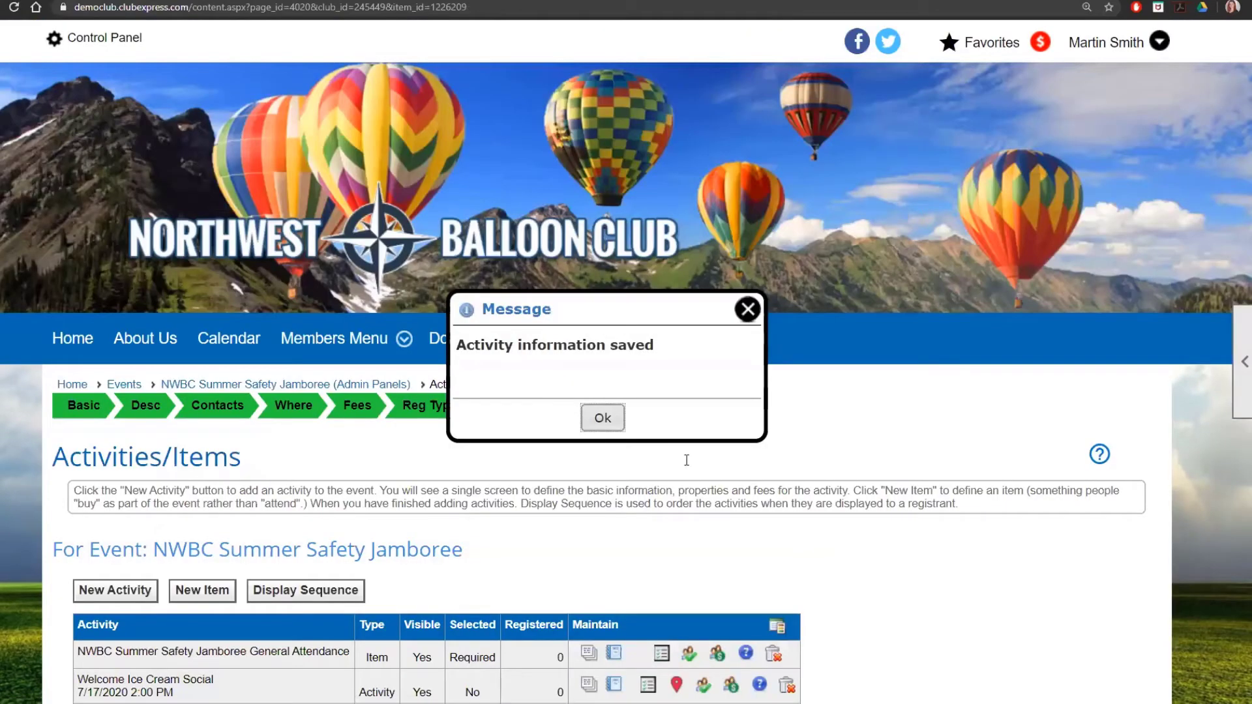
{"action": "left_click", "coordinate": [686, 460]}
{"action": "scroll", "coordinate": [848, 523], "scroll_direction": "down", "scroll_amount": 3}
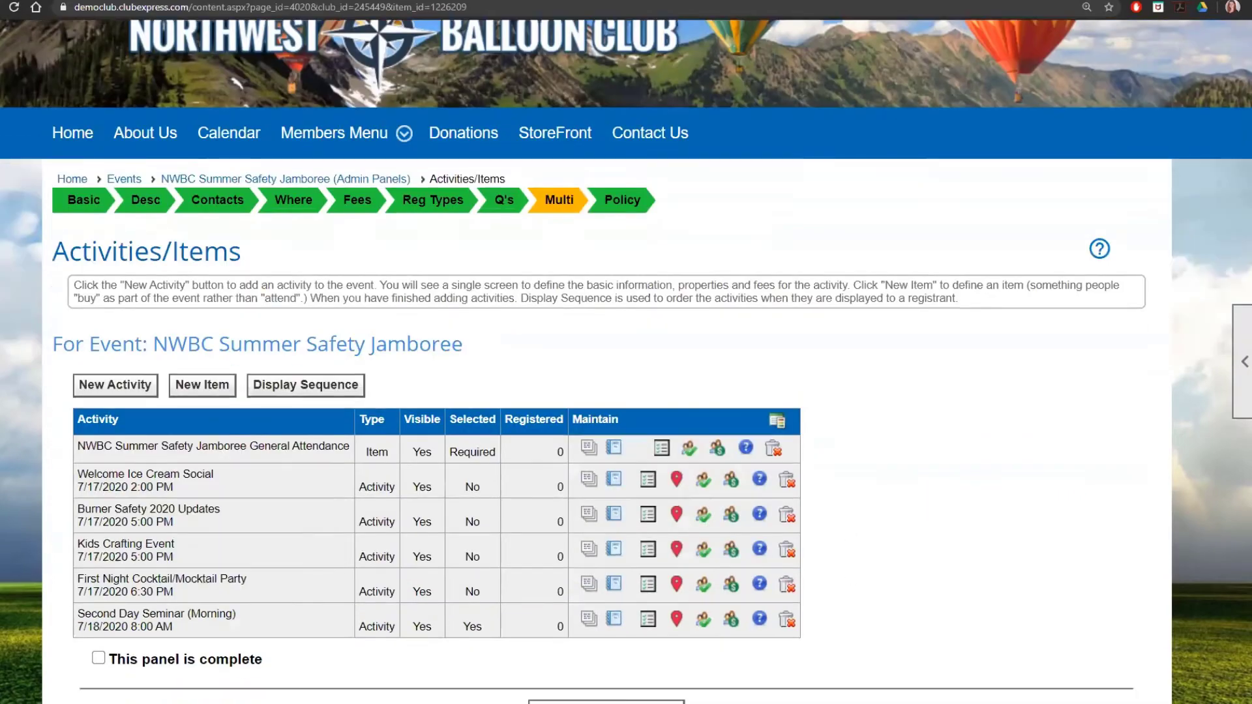
{"action": "left_click", "coordinate": [730, 621]}
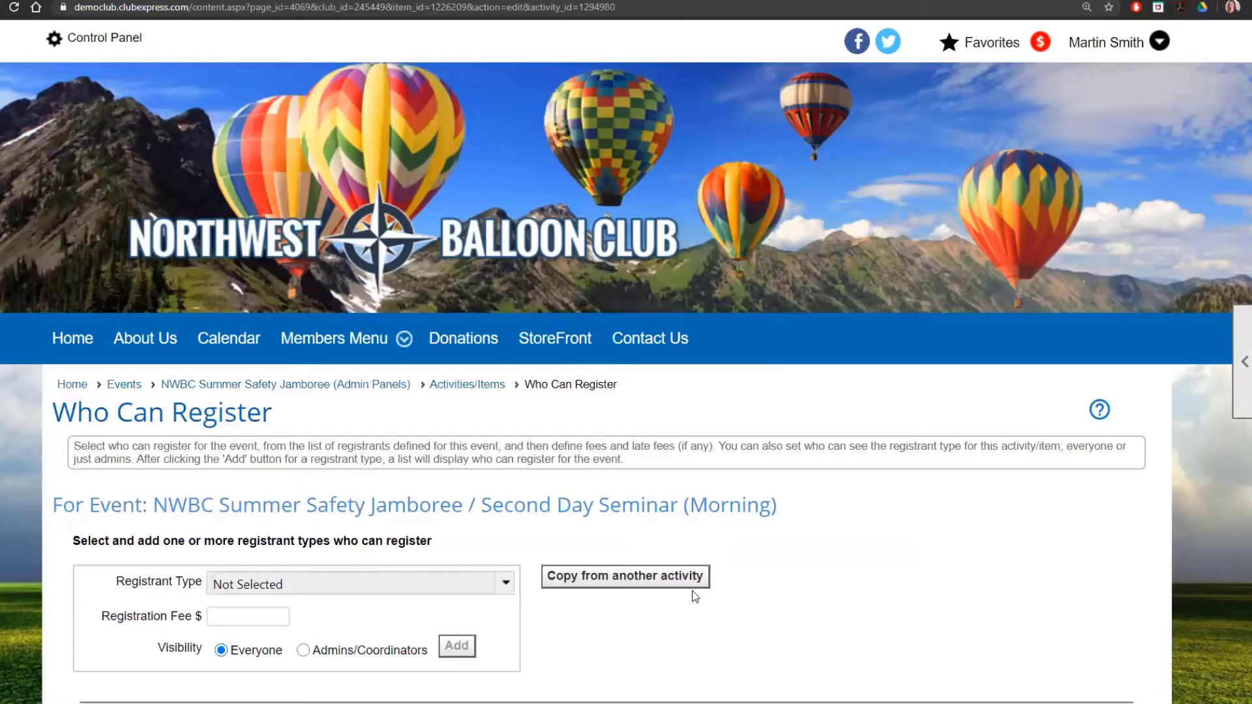
Step: Trial-add Active members at a 3.00 fee, remove it, and choose copying types from another activity
{"action": "scroll", "coordinate": [691, 593], "scroll_direction": "down", "scroll_amount": 3}
{"action": "left_click", "coordinate": [399, 383]}
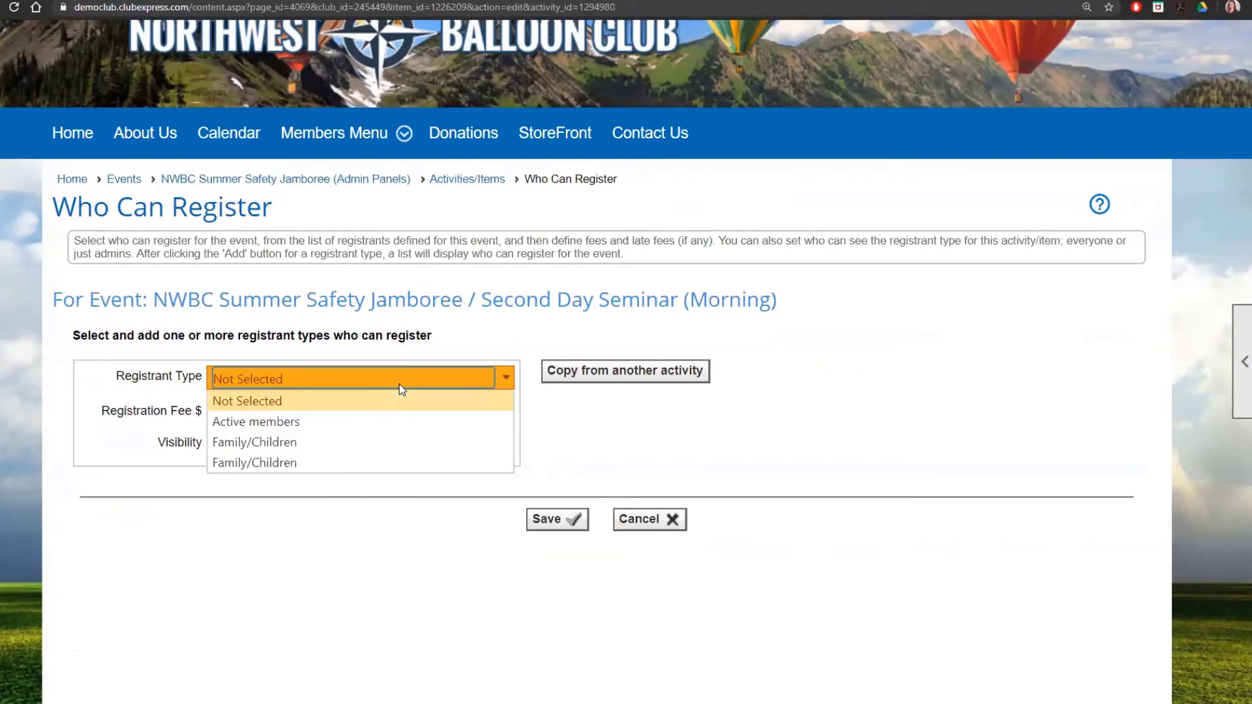
{"action": "left_click", "coordinate": [363, 422]}
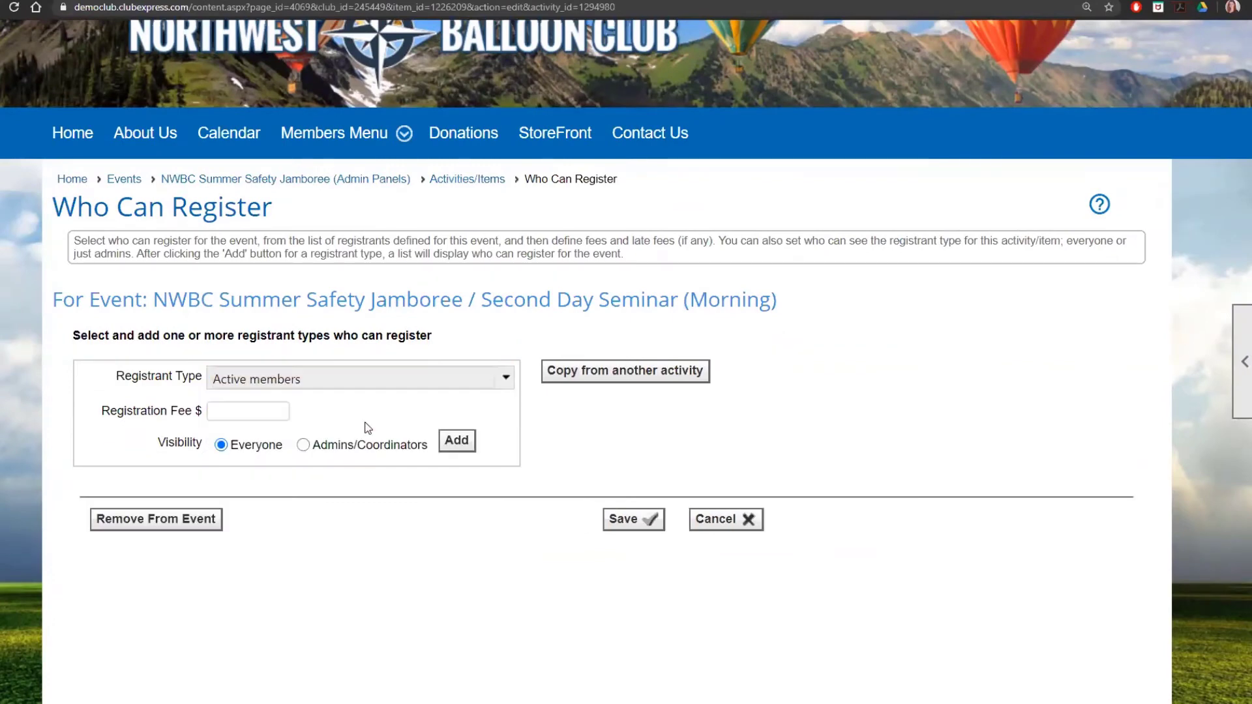
{"action": "left_click", "coordinate": [254, 411]}
{"action": "type", "text": "3"}
{"action": "left_click", "coordinate": [457, 442]}
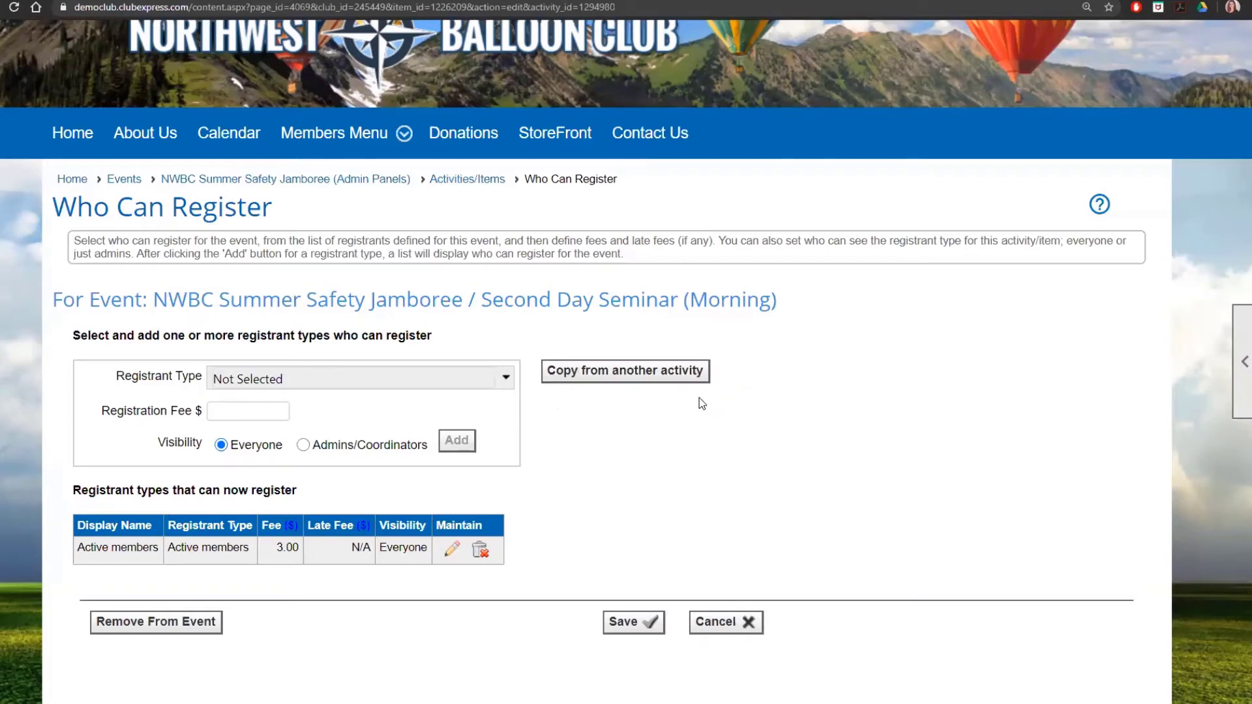
{"action": "left_click", "coordinate": [481, 552]}
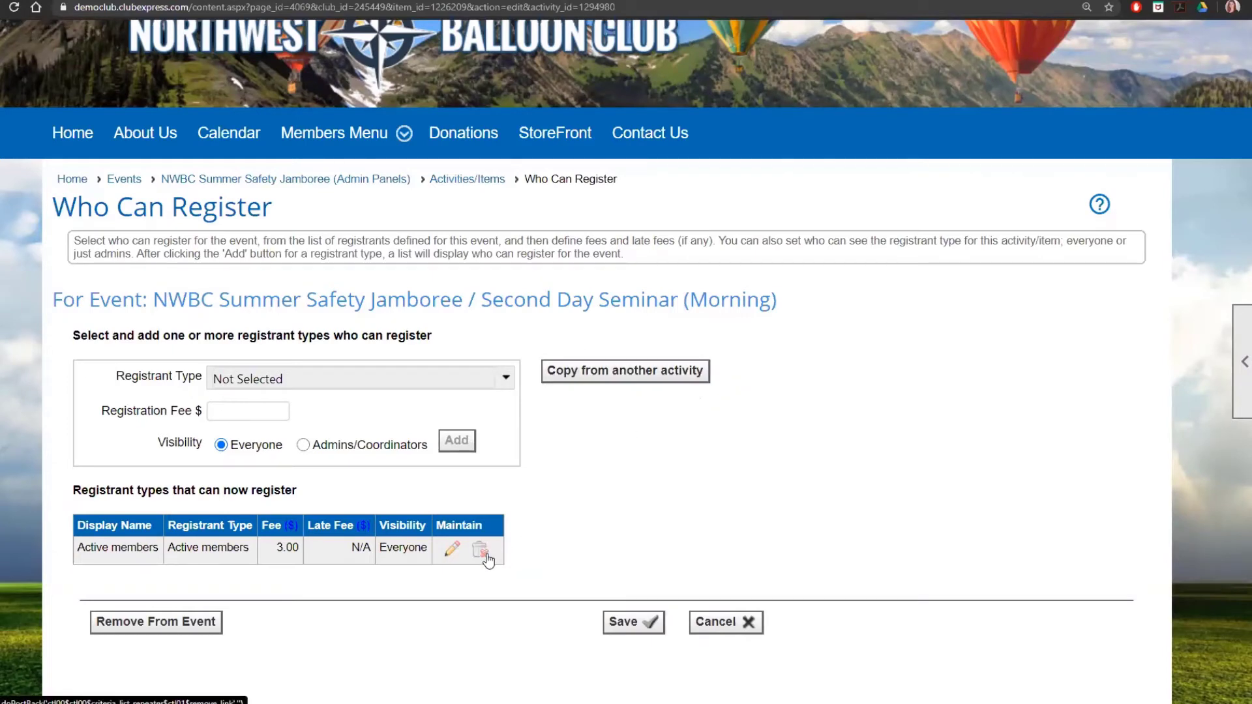
{"action": "left_click", "coordinate": [678, 377]}
Step: Copy the registrant types from Burner Safety 2020 Updates into Second Day Seminar (Morning) and save
{"action": "left_click", "coordinate": [667, 240]}
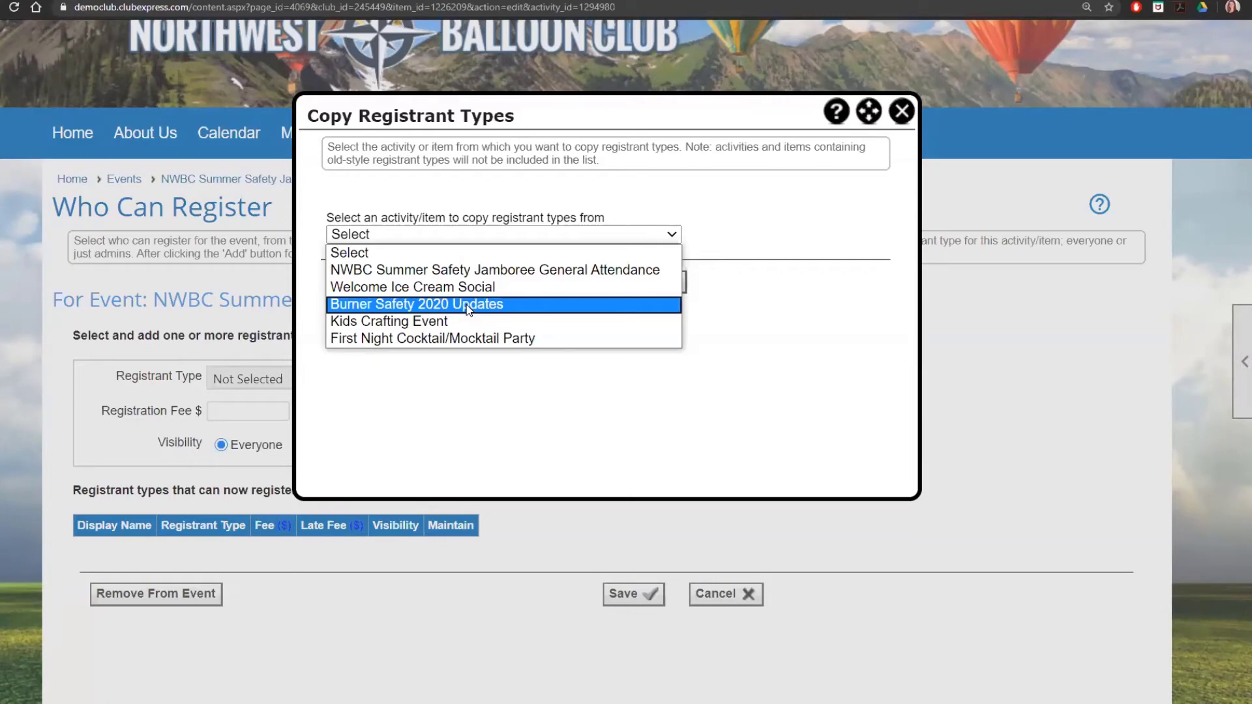
{"action": "left_click", "coordinate": [468, 305]}
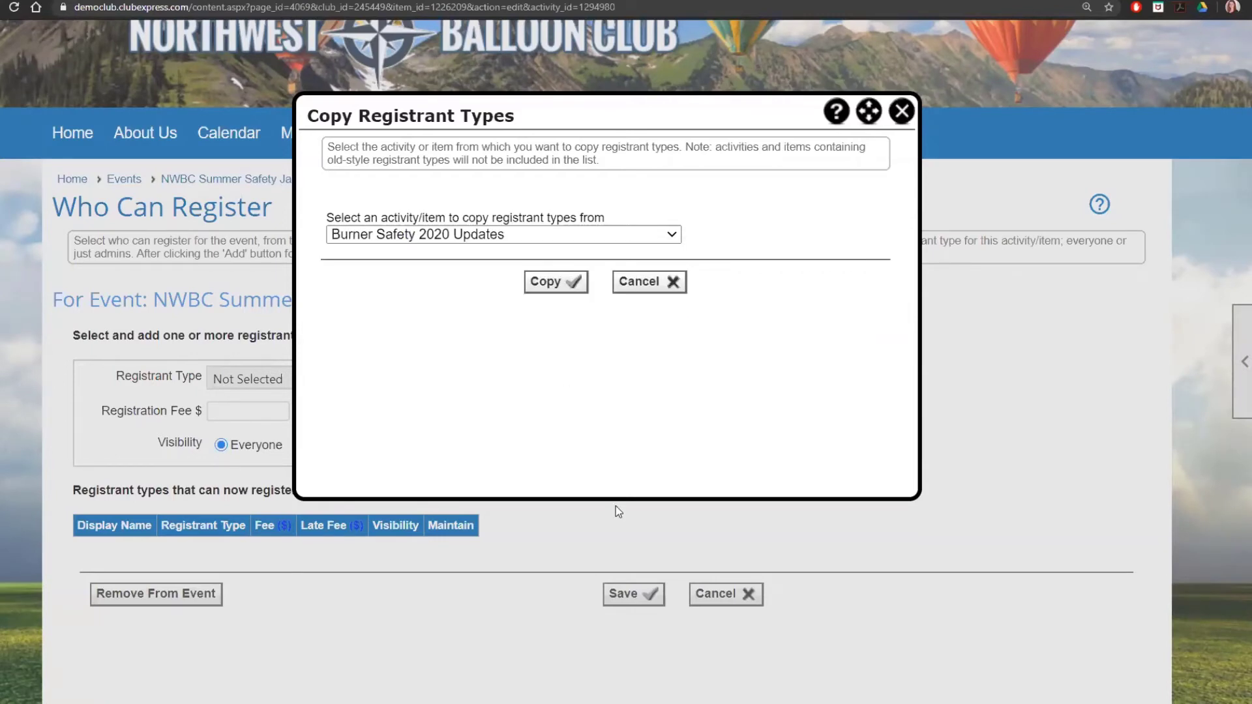
{"action": "left_click", "coordinate": [555, 303]}
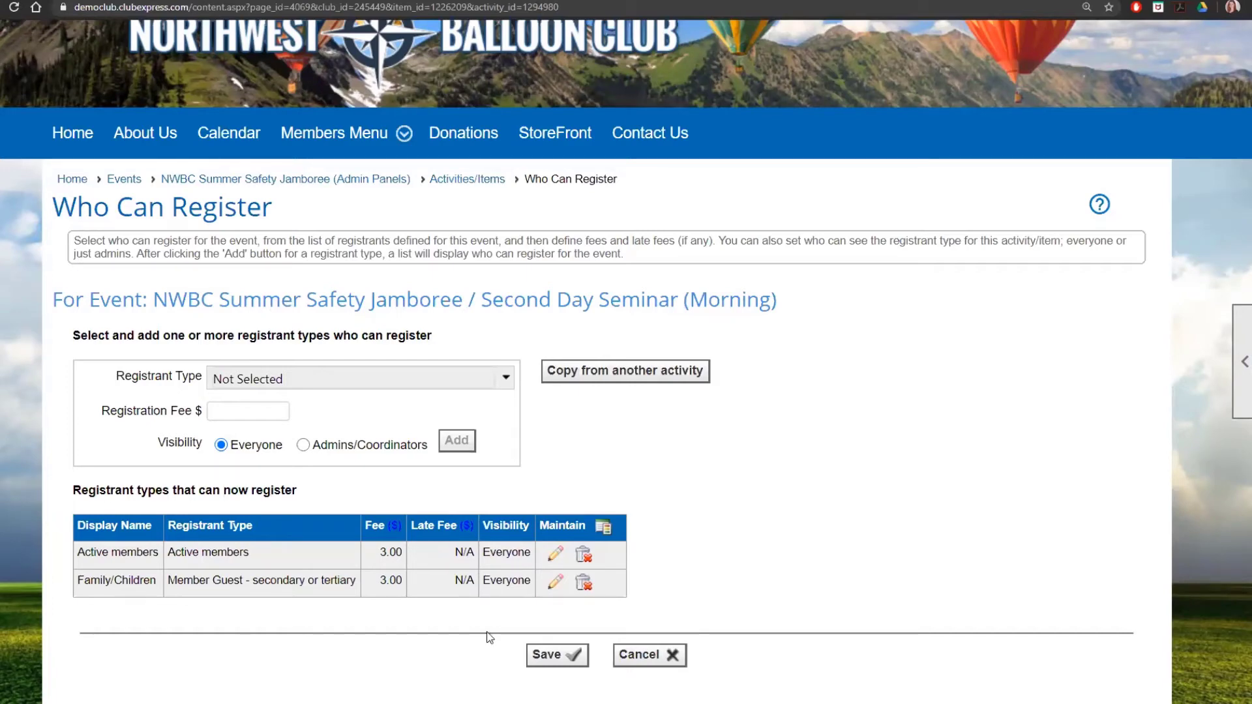
{"action": "left_click", "coordinate": [548, 656]}
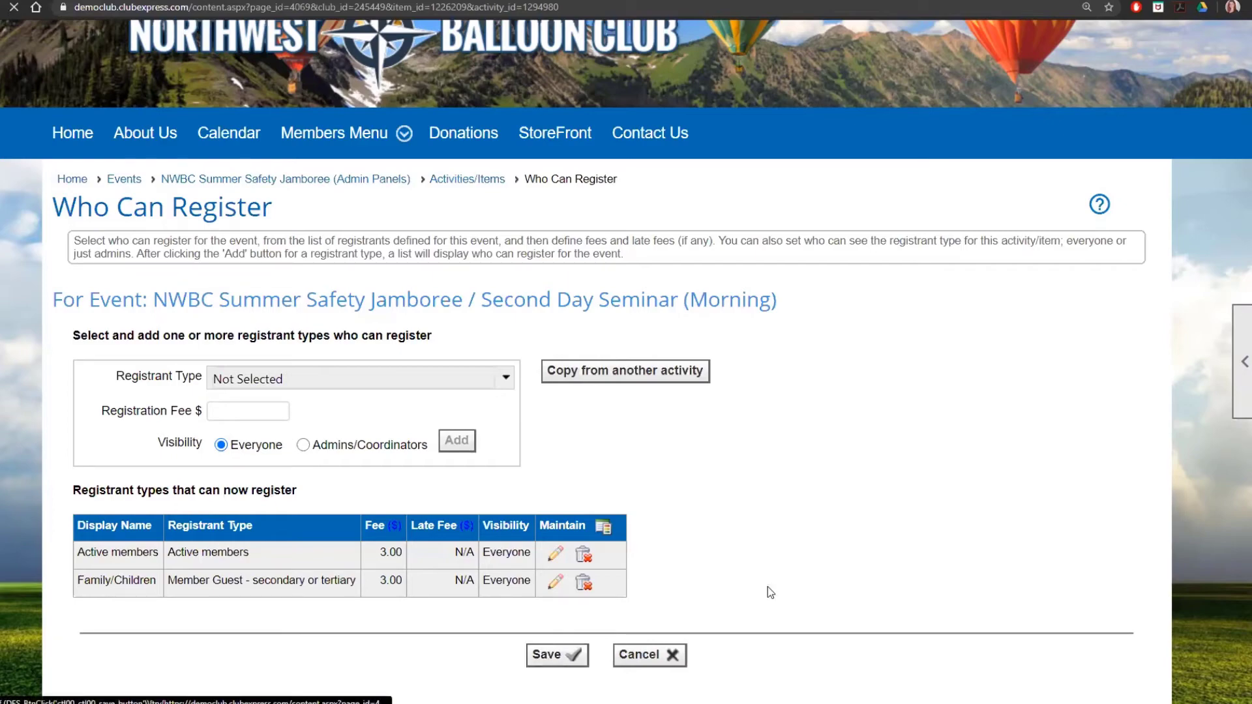
Step: Add a new event item titled 'NWBC Yearbook' and save it
{"action": "scroll", "coordinate": [928, 536], "scroll_direction": "down", "scroll_amount": 4}
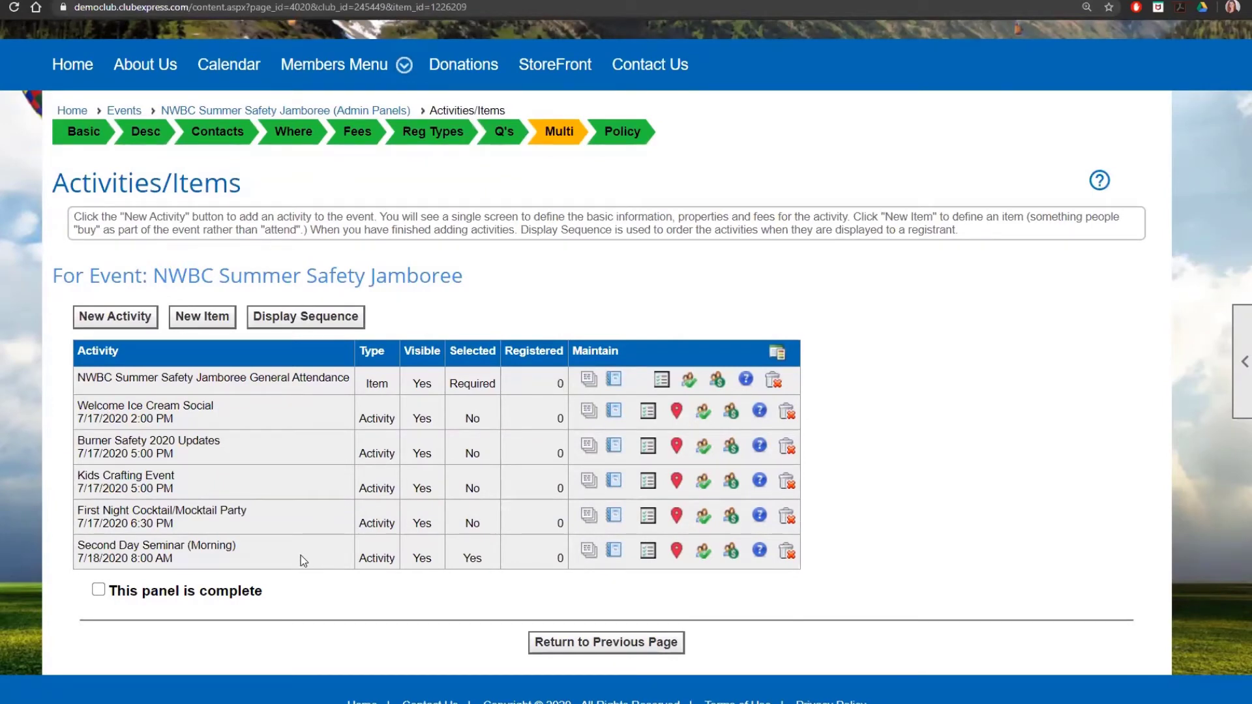
{"action": "left_click", "coordinate": [209, 326]}
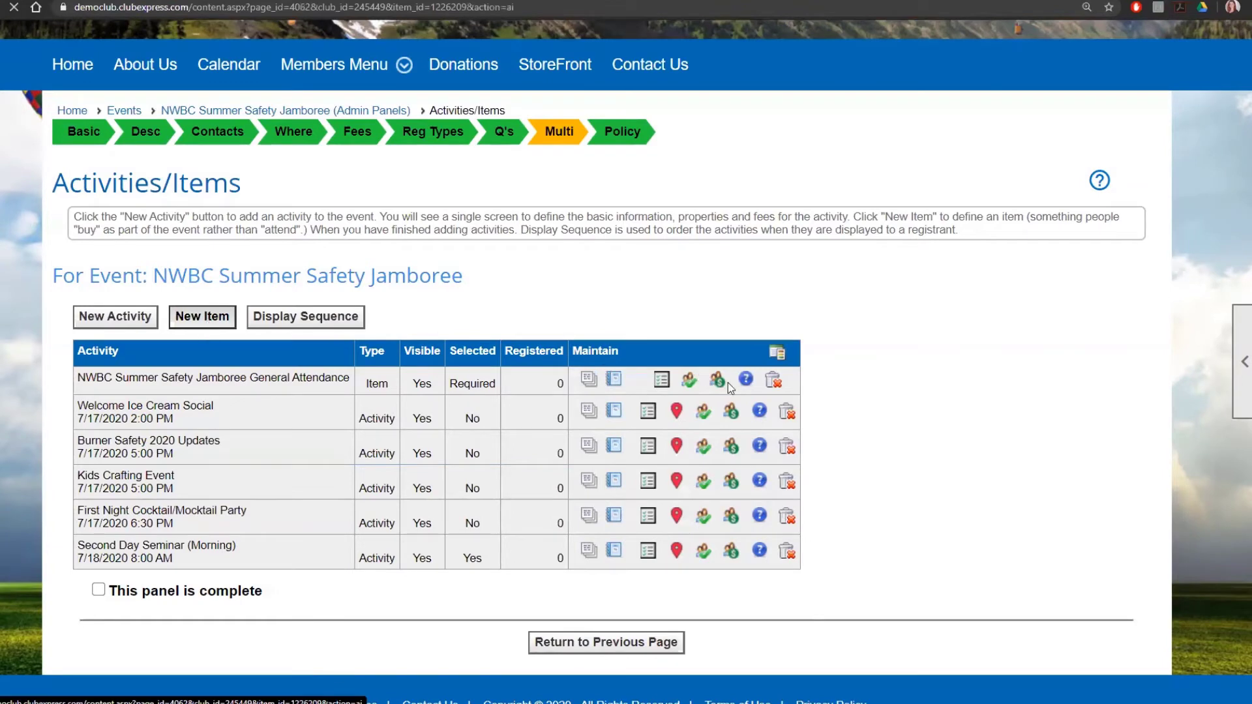
{"action": "scroll", "coordinate": [581, 503], "scroll_direction": "down", "scroll_amount": 3}
{"action": "left_click", "coordinate": [517, 347]}
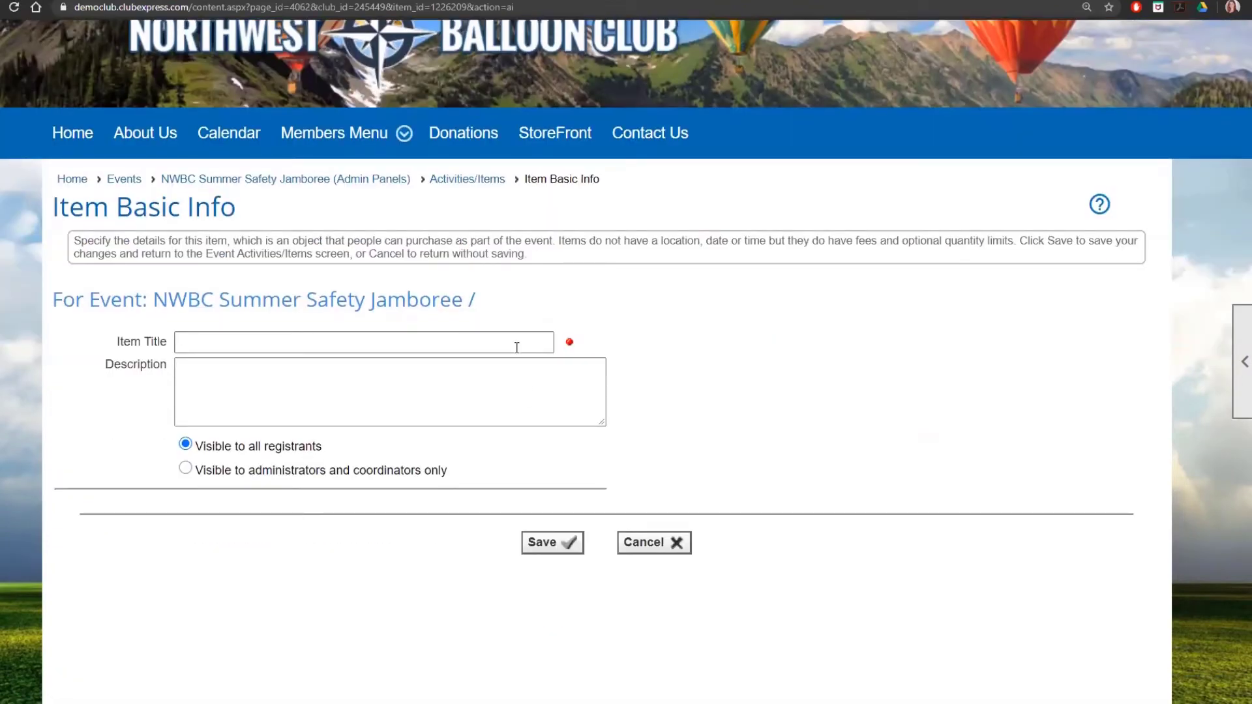
{"action": "left_click", "coordinate": [516, 347]}
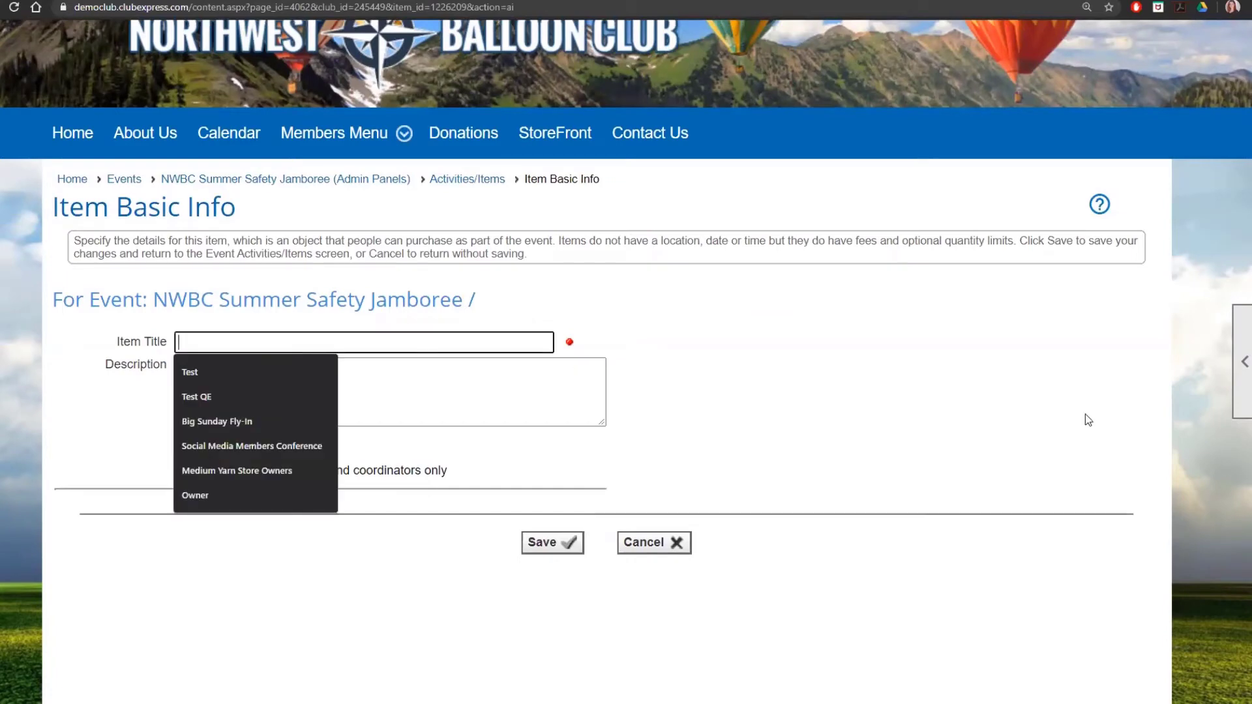
{"action": "type", "text": "NWBC Y"}
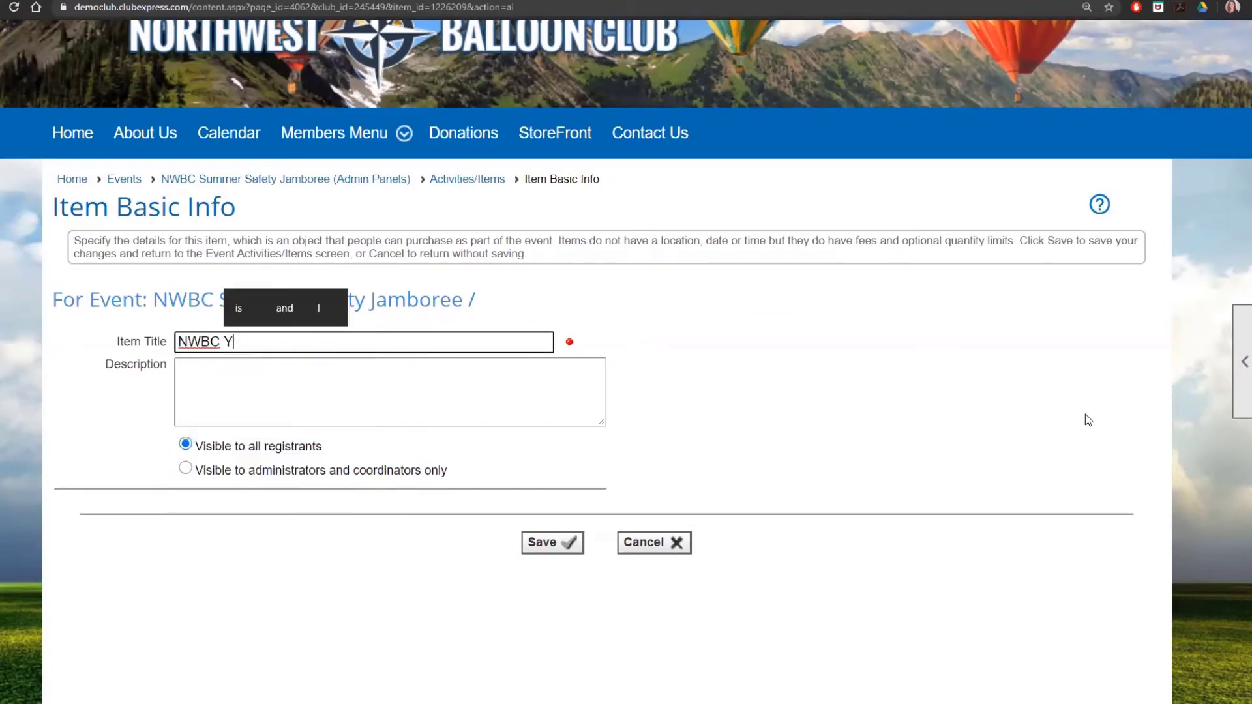
{"action": "type", "text": "earbook"}
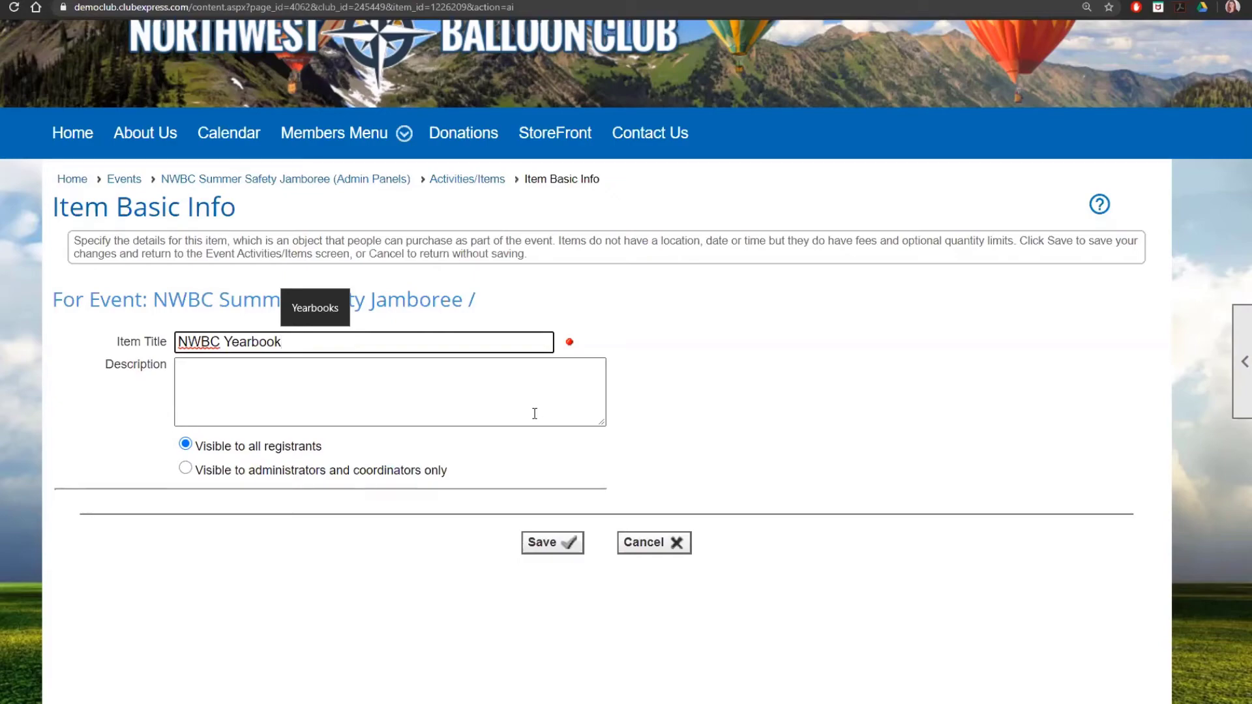
{"action": "left_click", "coordinate": [565, 543]}
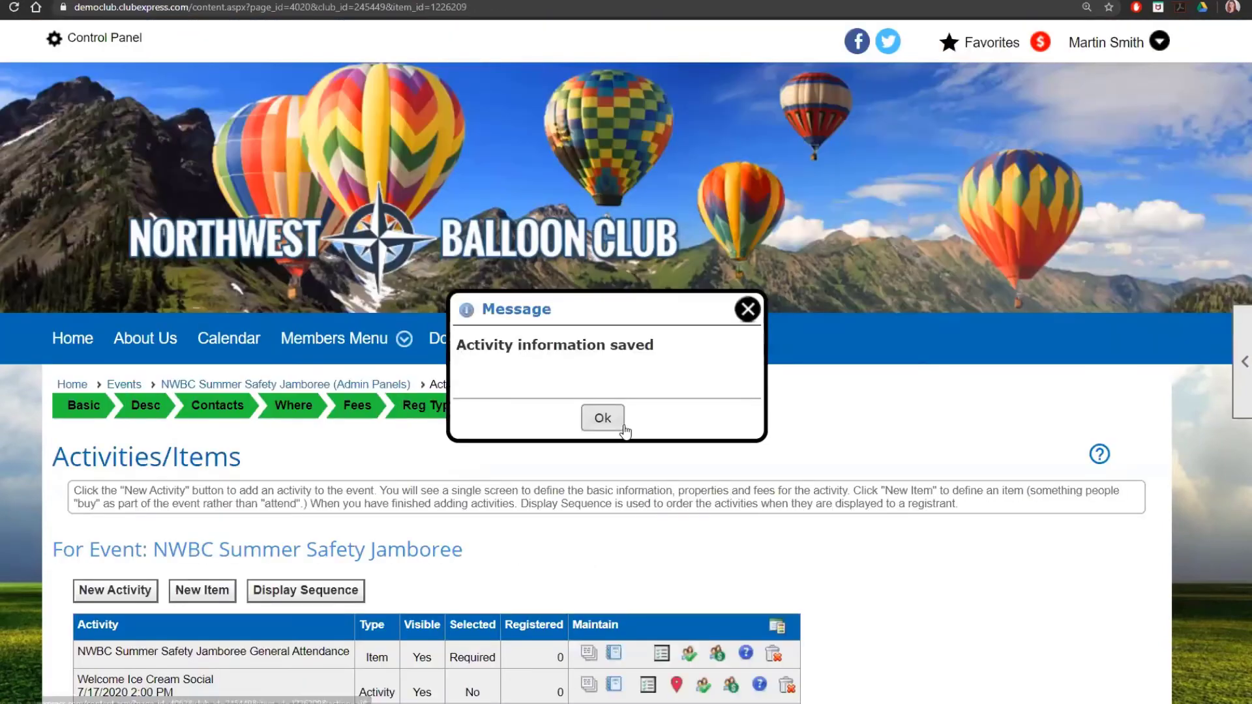
{"action": "left_click", "coordinate": [623, 427]}
{"action": "scroll", "coordinate": [633, 470], "scroll_direction": "down", "scroll_amount": 5}
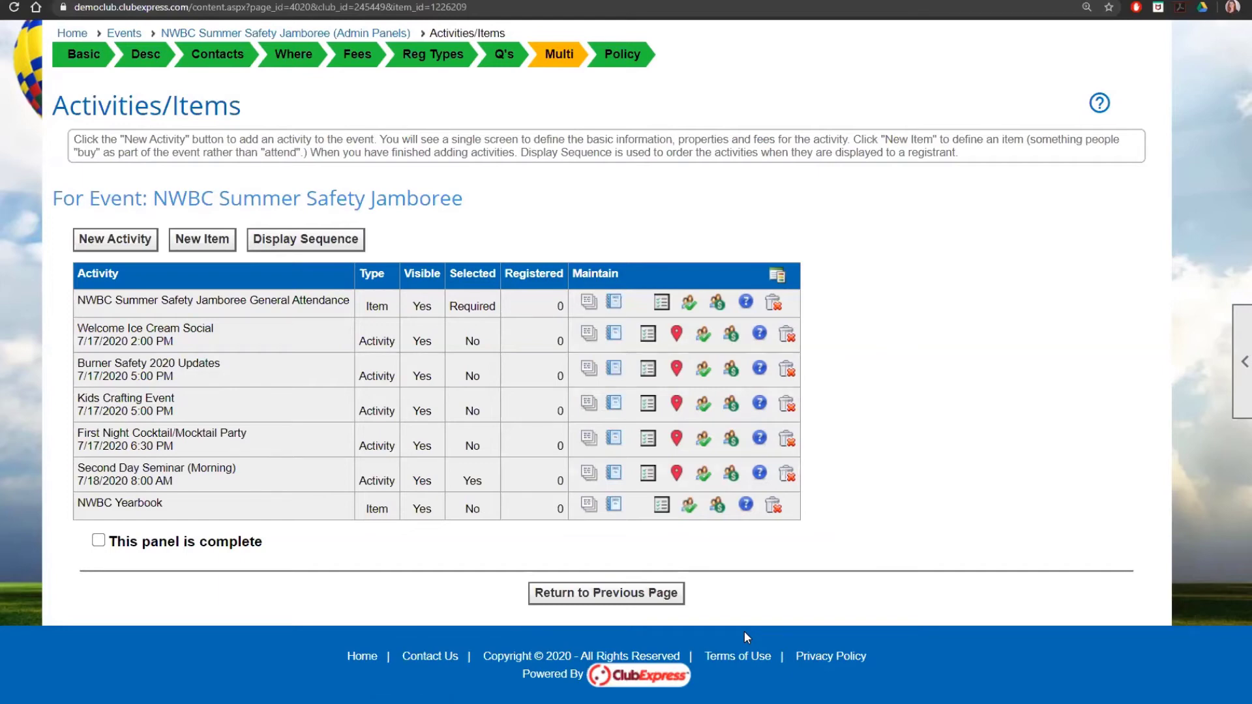
Step: Set NWBC Yearbook to skip sequence-number tracking and allow 1 item per registrant, then save
{"action": "left_click", "coordinate": [688, 508]}
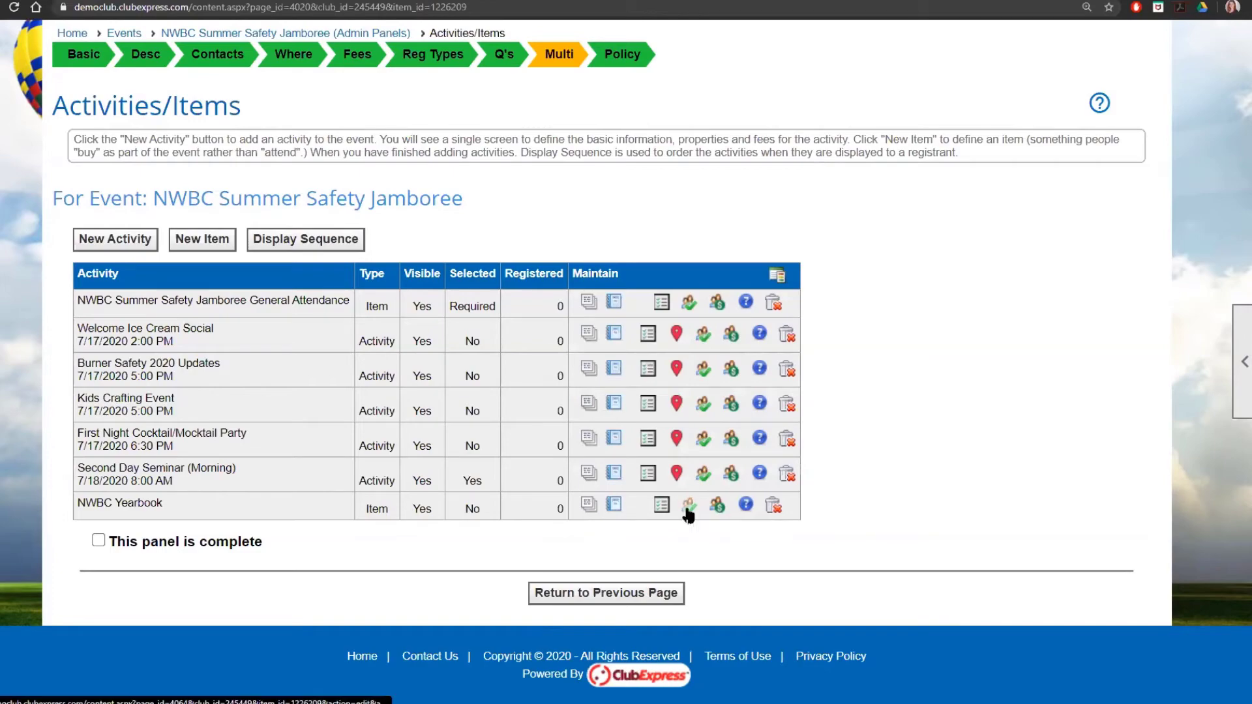
{"action": "scroll", "coordinate": [654, 469], "scroll_direction": "down", "scroll_amount": 5}
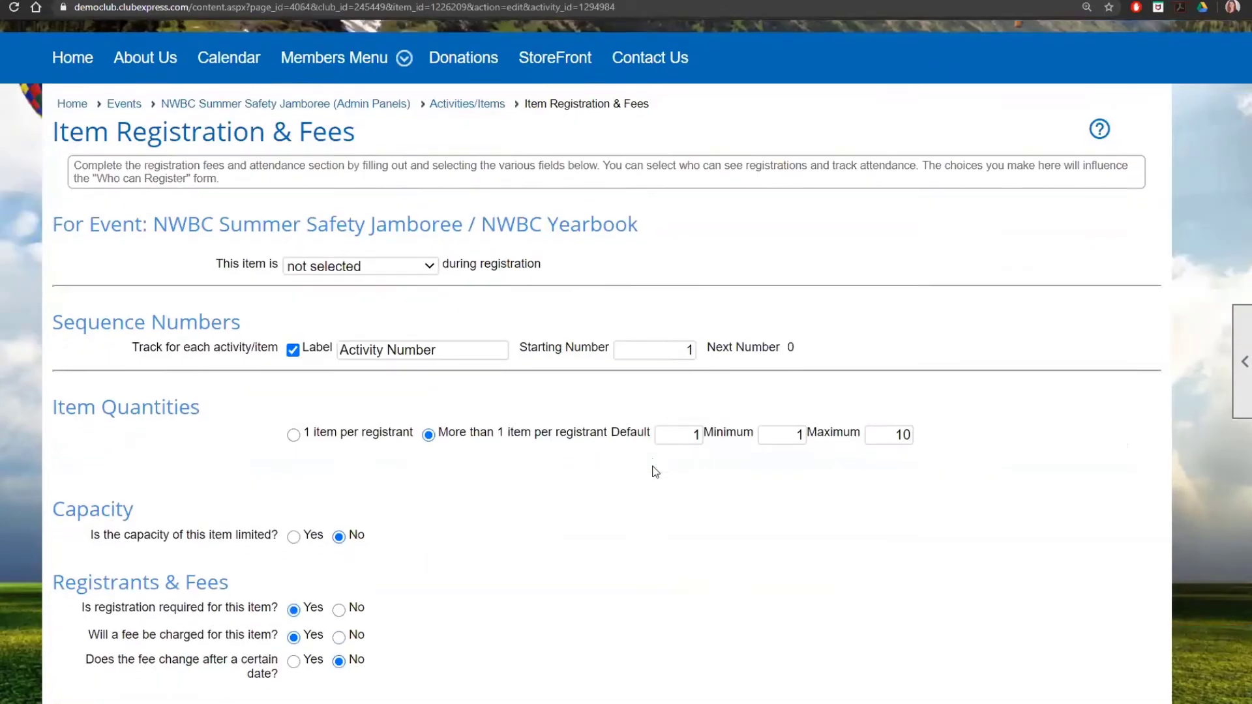
{"action": "scroll", "coordinate": [528, 424], "scroll_direction": "down", "scroll_amount": 1}
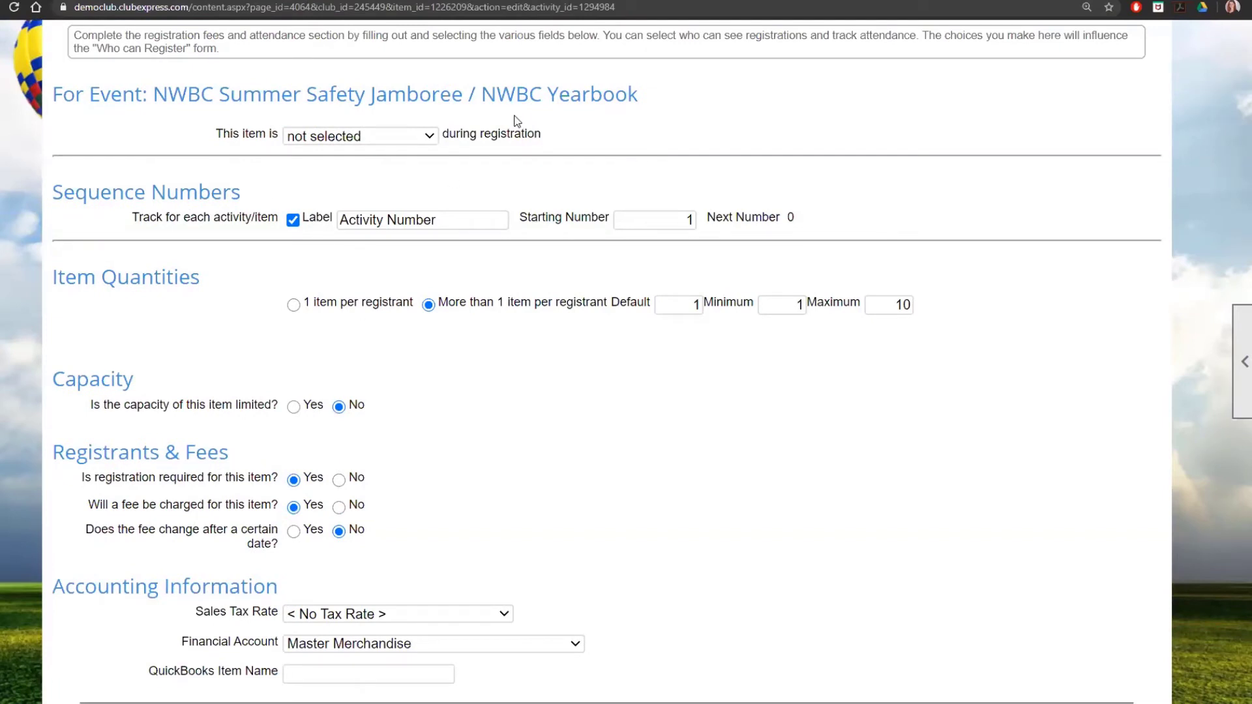
{"action": "left_click", "coordinate": [293, 220]}
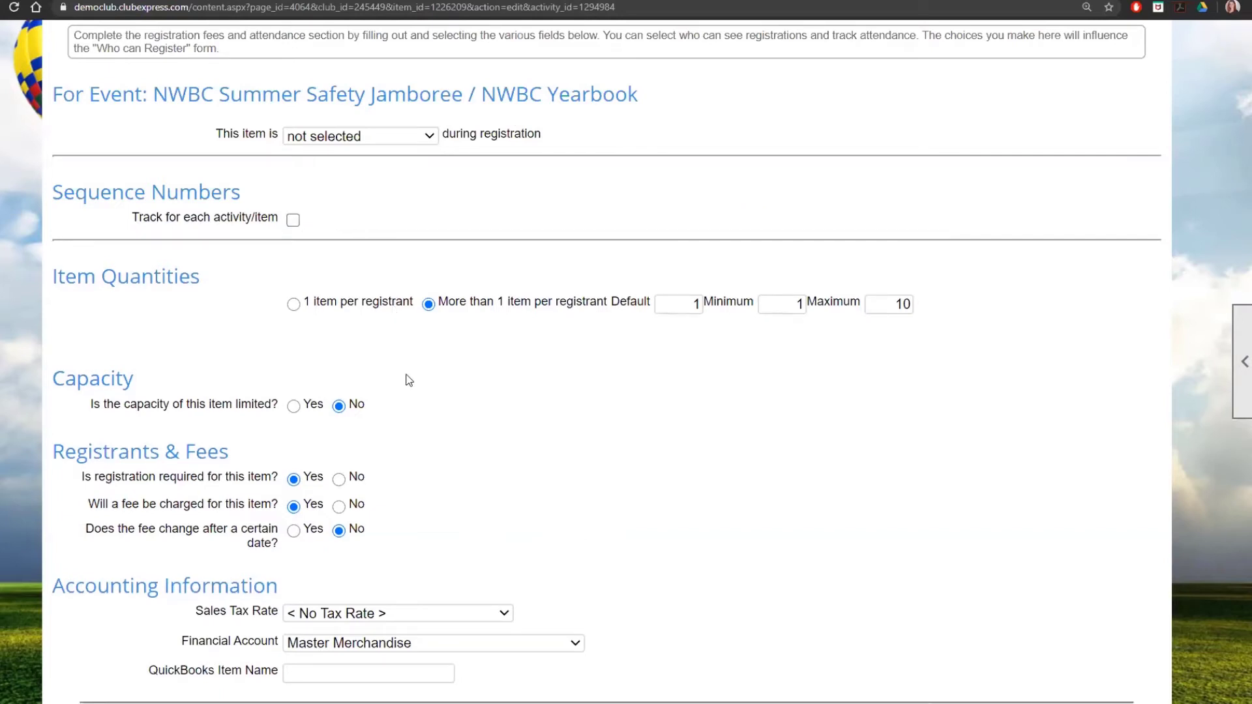
{"action": "left_click", "coordinate": [296, 303]}
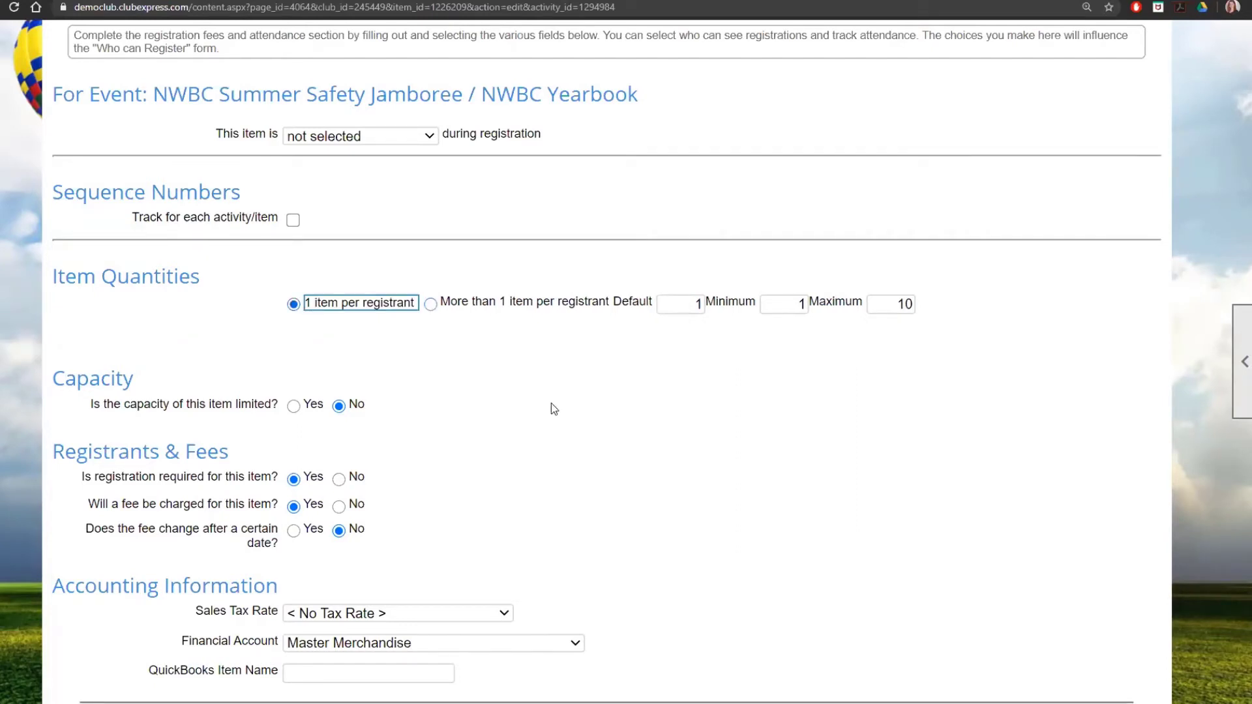
{"action": "scroll", "coordinate": [554, 409], "scroll_direction": "down", "scroll_amount": 2}
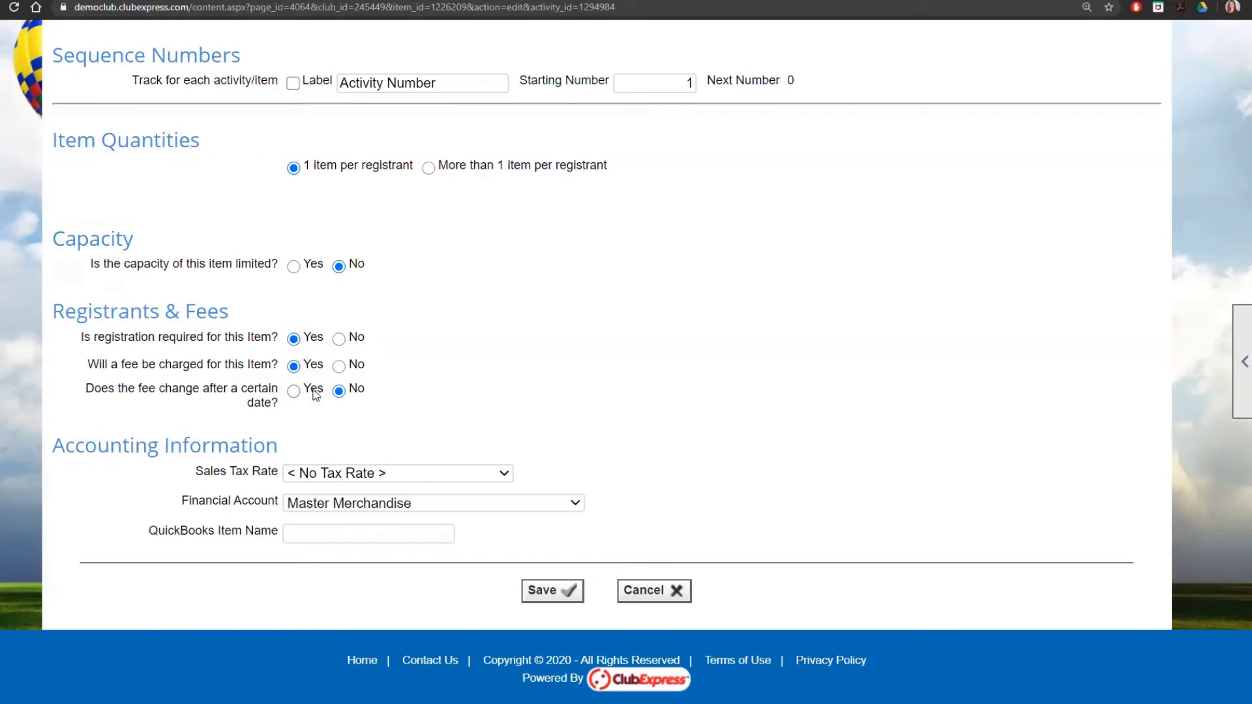
{"action": "left_click", "coordinate": [544, 592]}
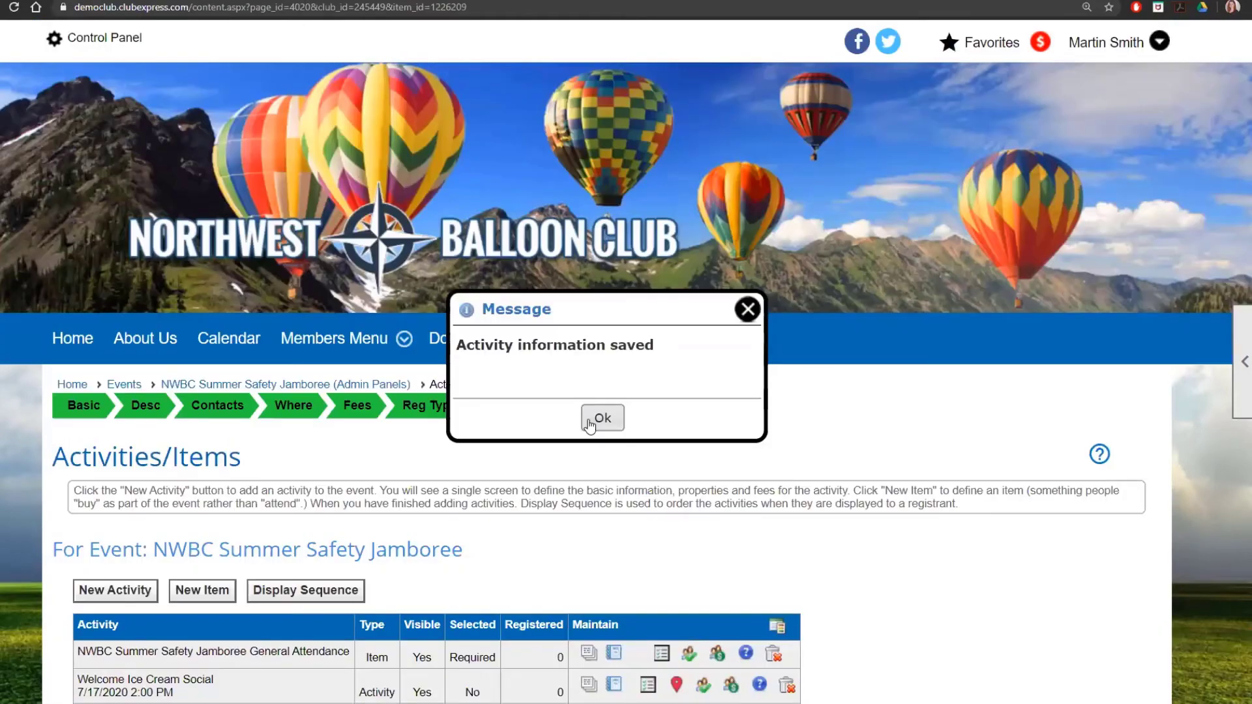
{"action": "left_click", "coordinate": [596, 419]}
{"action": "scroll", "coordinate": [718, 539], "scroll_direction": "down", "scroll_amount": 3}
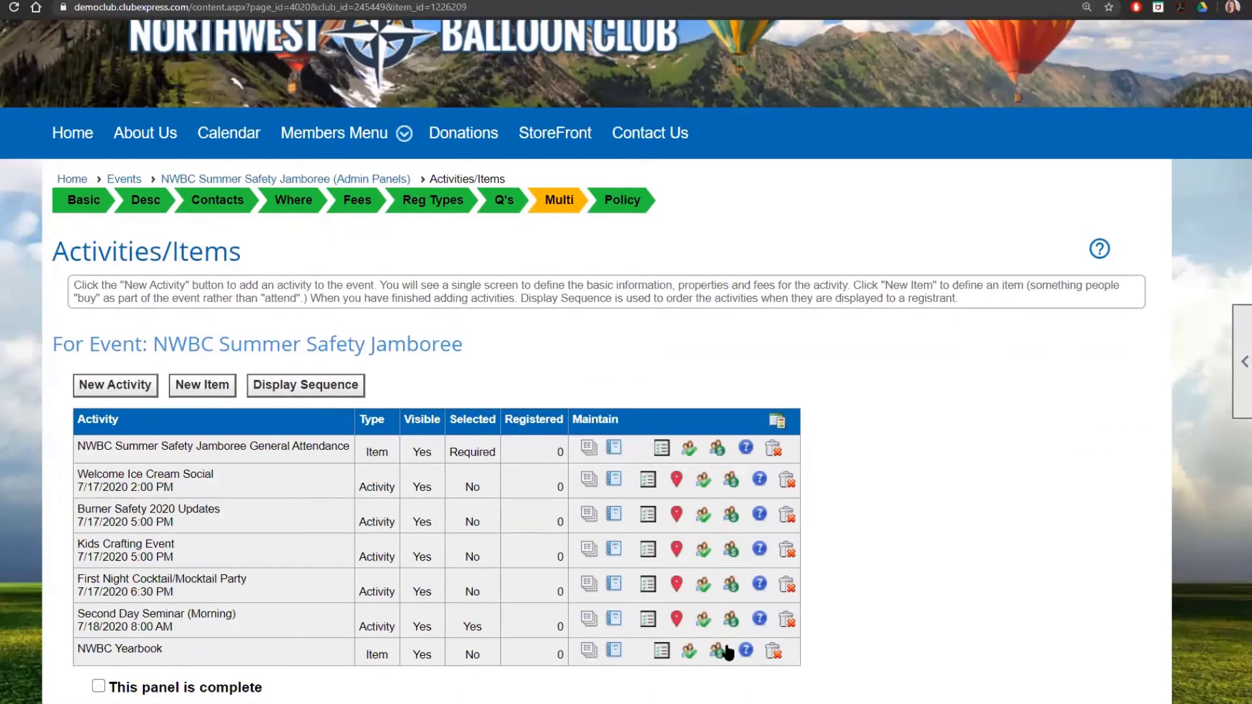
Step: Let Active members register for NWBC Yearbook at a 15.00 fee and save
{"action": "left_click", "coordinate": [717, 656]}
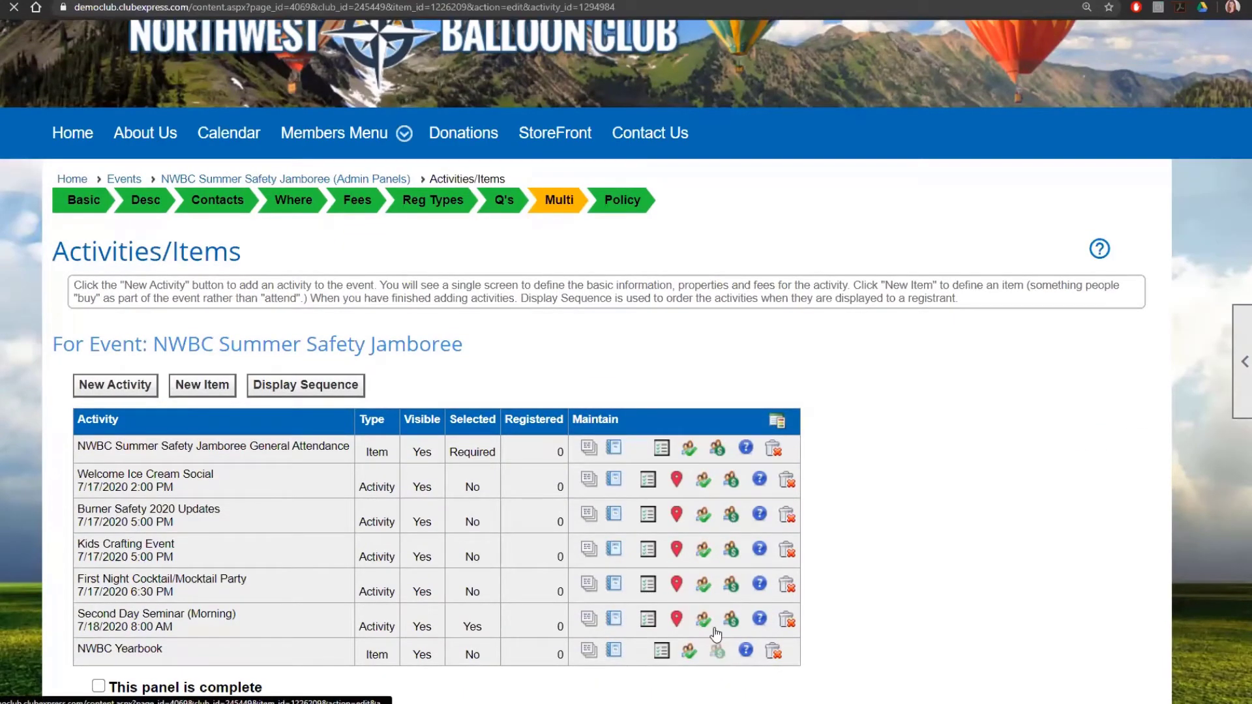
{"action": "scroll", "coordinate": [672, 558], "scroll_direction": "down", "scroll_amount": 4}
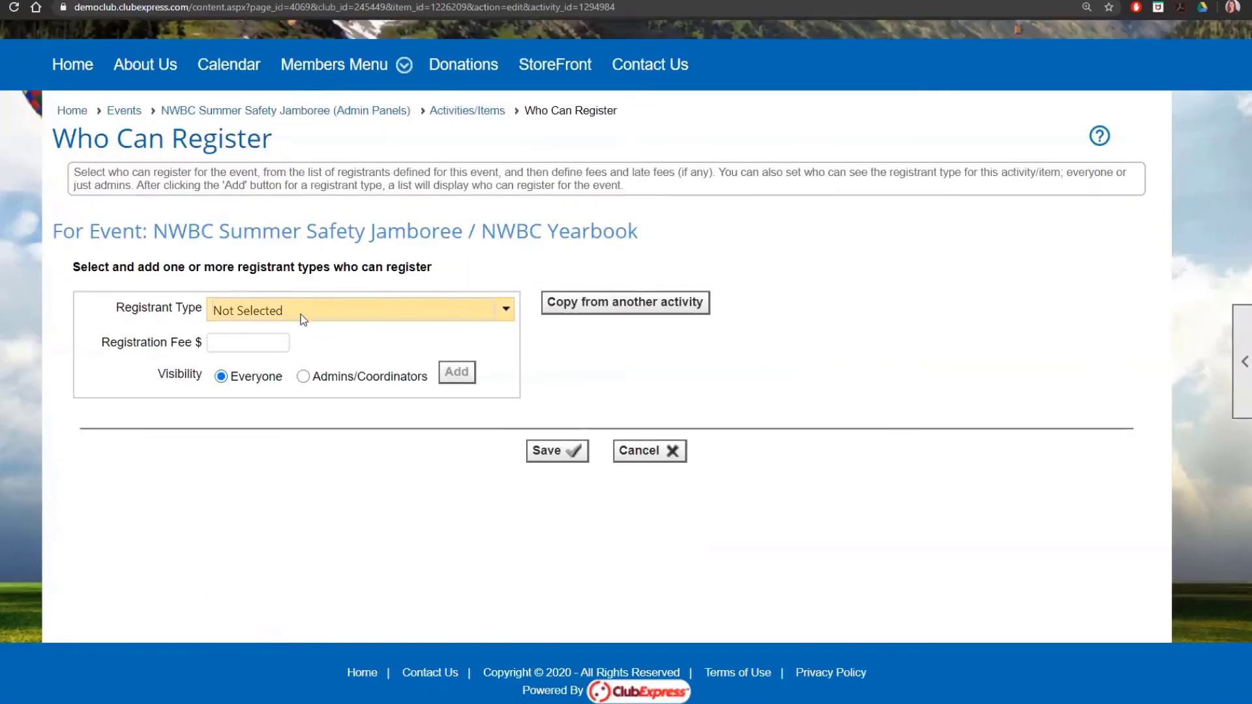
{"action": "left_click", "coordinate": [301, 318]}
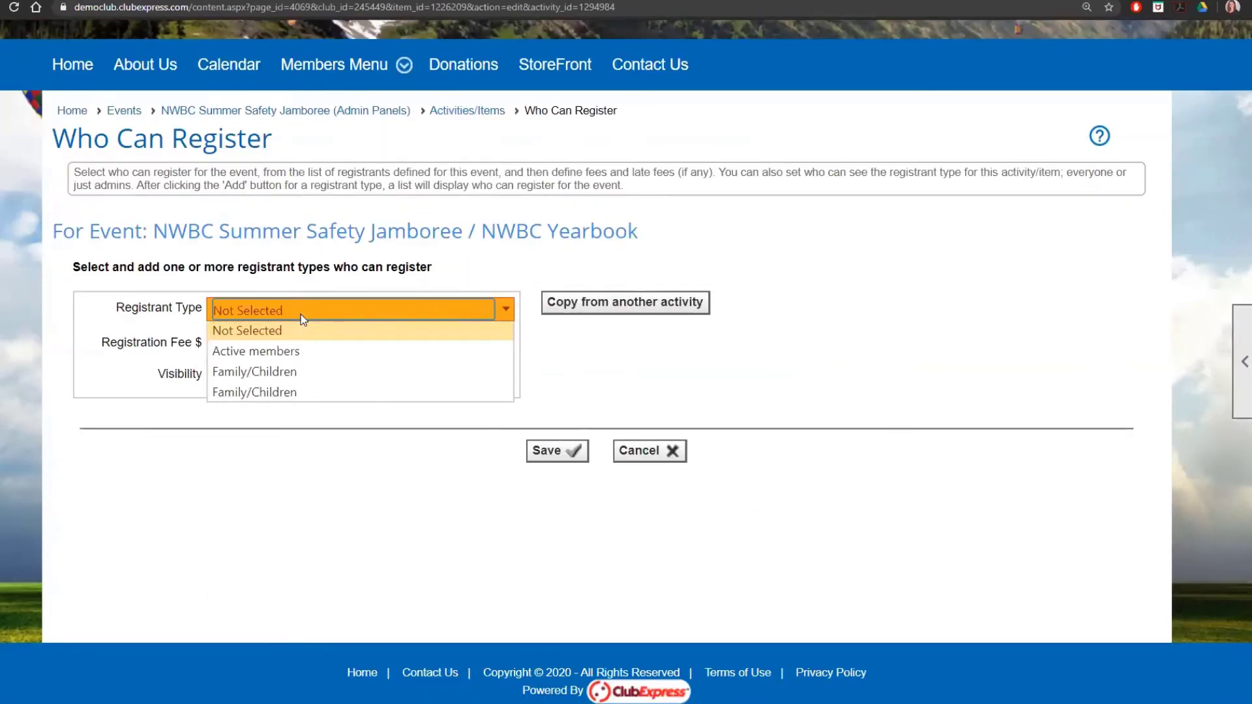
{"action": "left_click", "coordinate": [304, 354]}
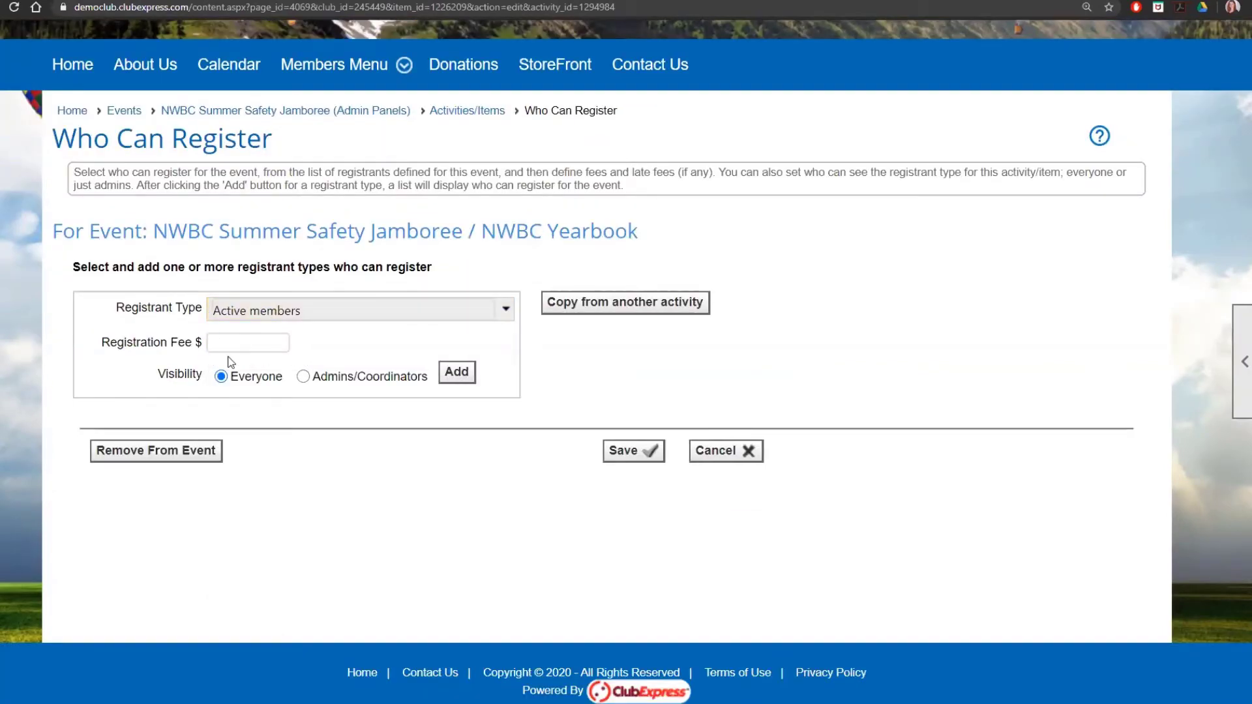
{"action": "left_click", "coordinate": [239, 349]}
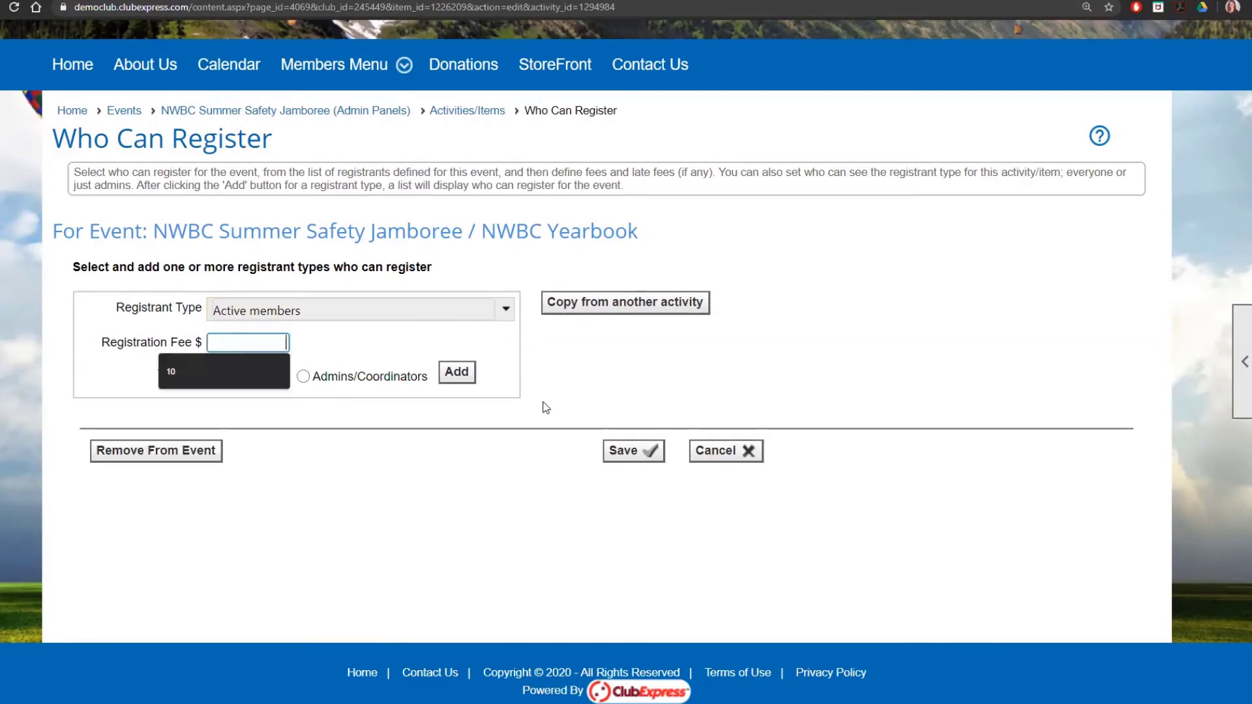
{"action": "type", "text": "15"}
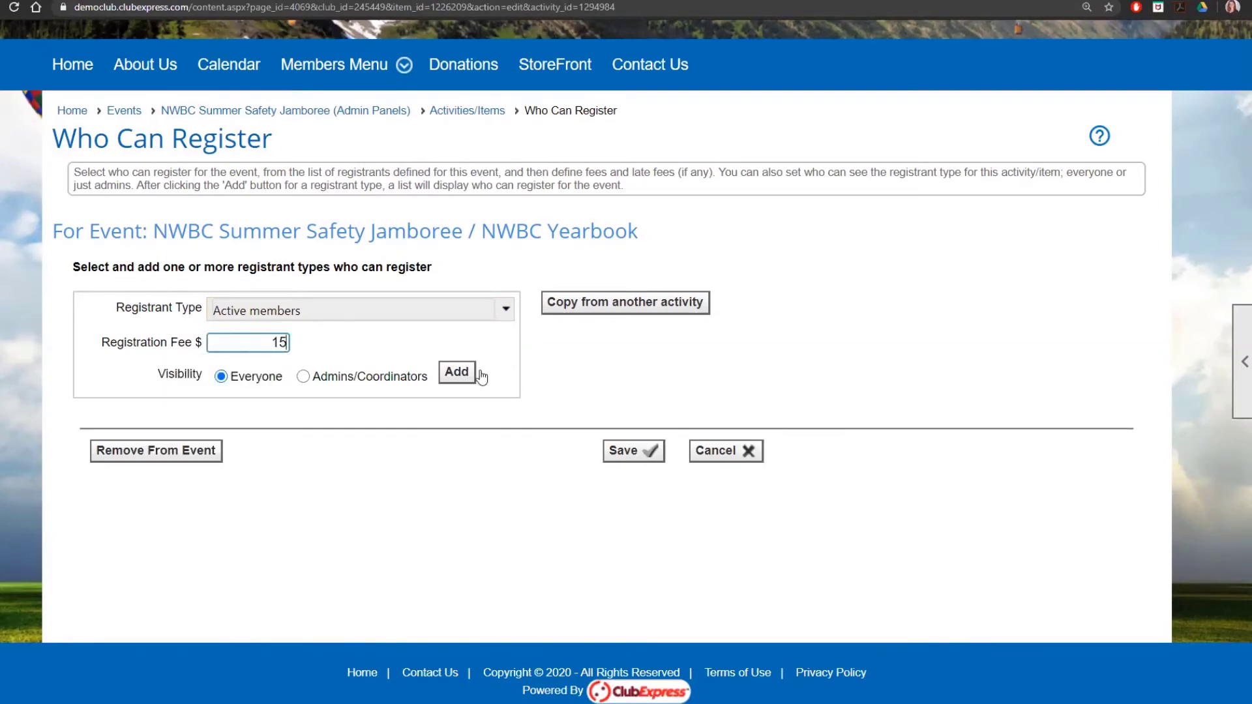
{"action": "left_click", "coordinate": [459, 373]}
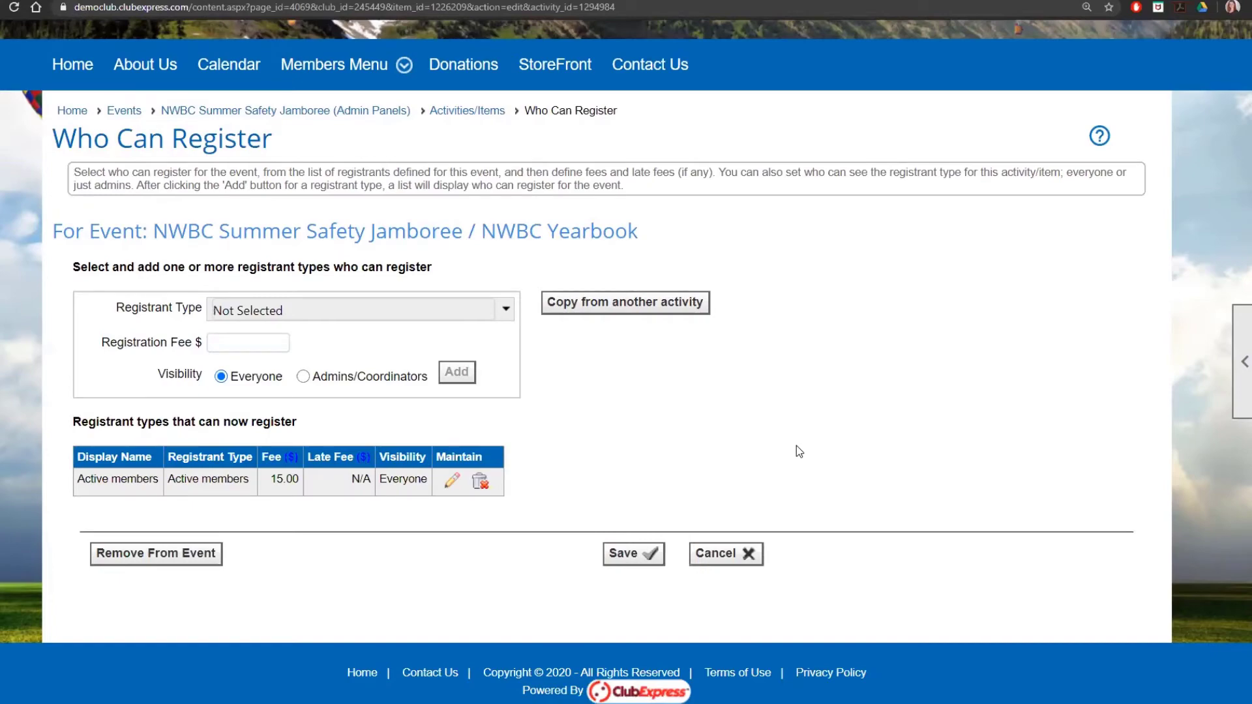
{"action": "left_click", "coordinate": [652, 557]}
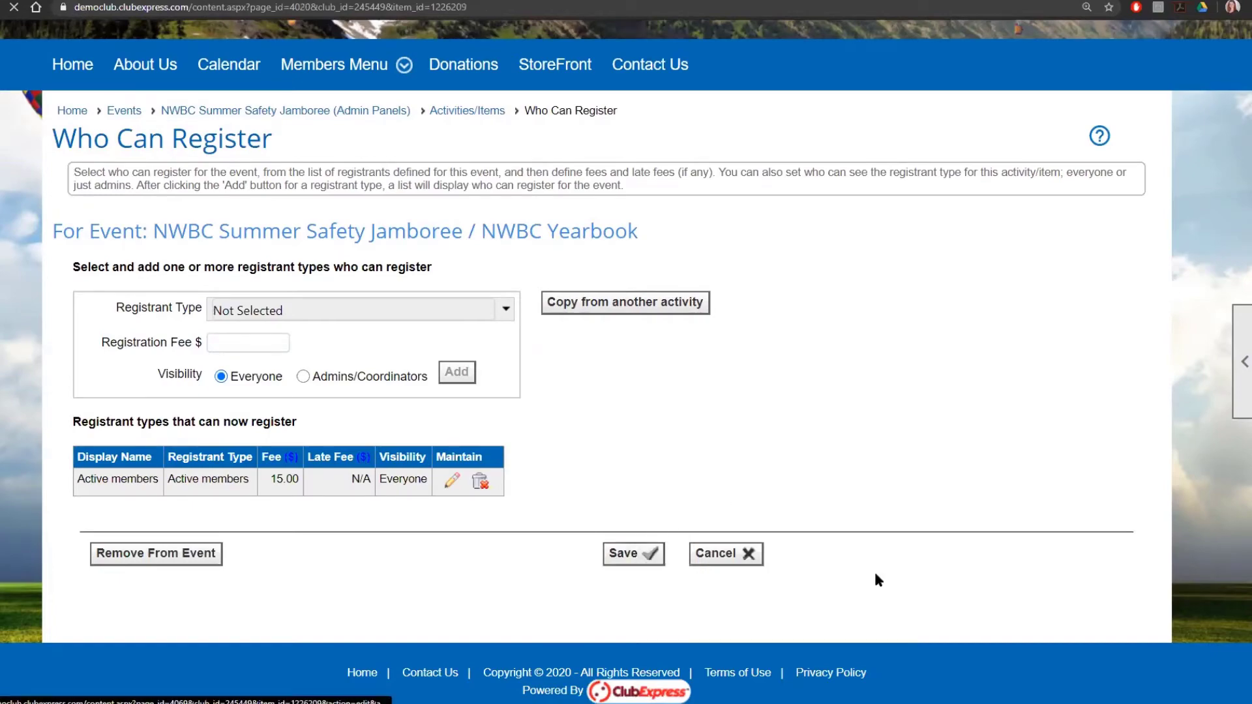
Step: Mark the Multi panel as complete
{"action": "scroll", "coordinate": [878, 566], "scroll_direction": "down", "scroll_amount": 3}
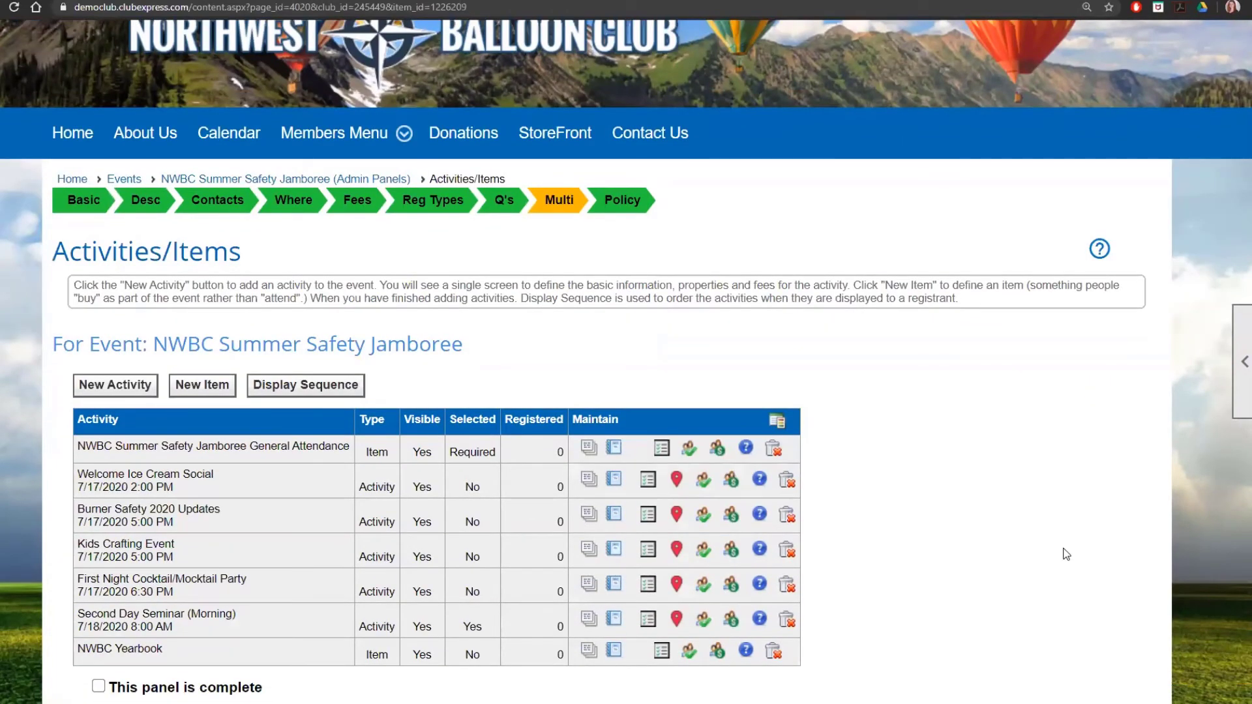
{"action": "scroll", "coordinate": [987, 455], "scroll_direction": "down", "scroll_amount": 1}
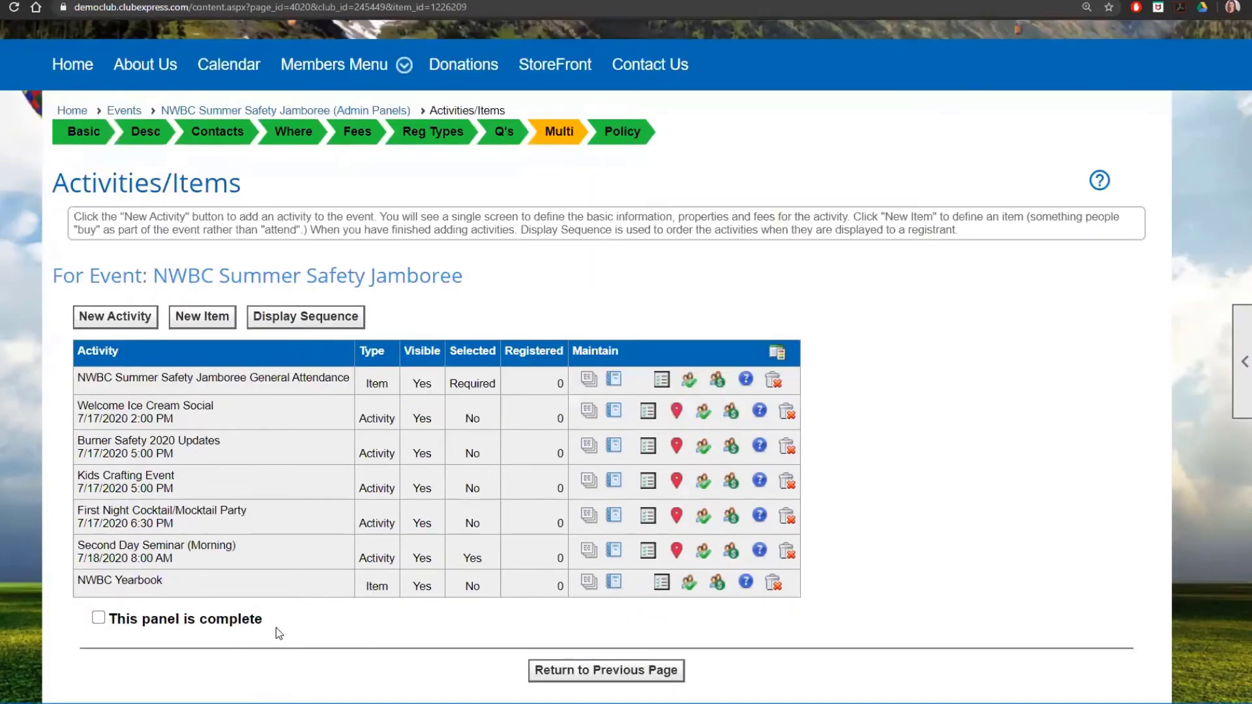
{"action": "left_click", "coordinate": [99, 619]}
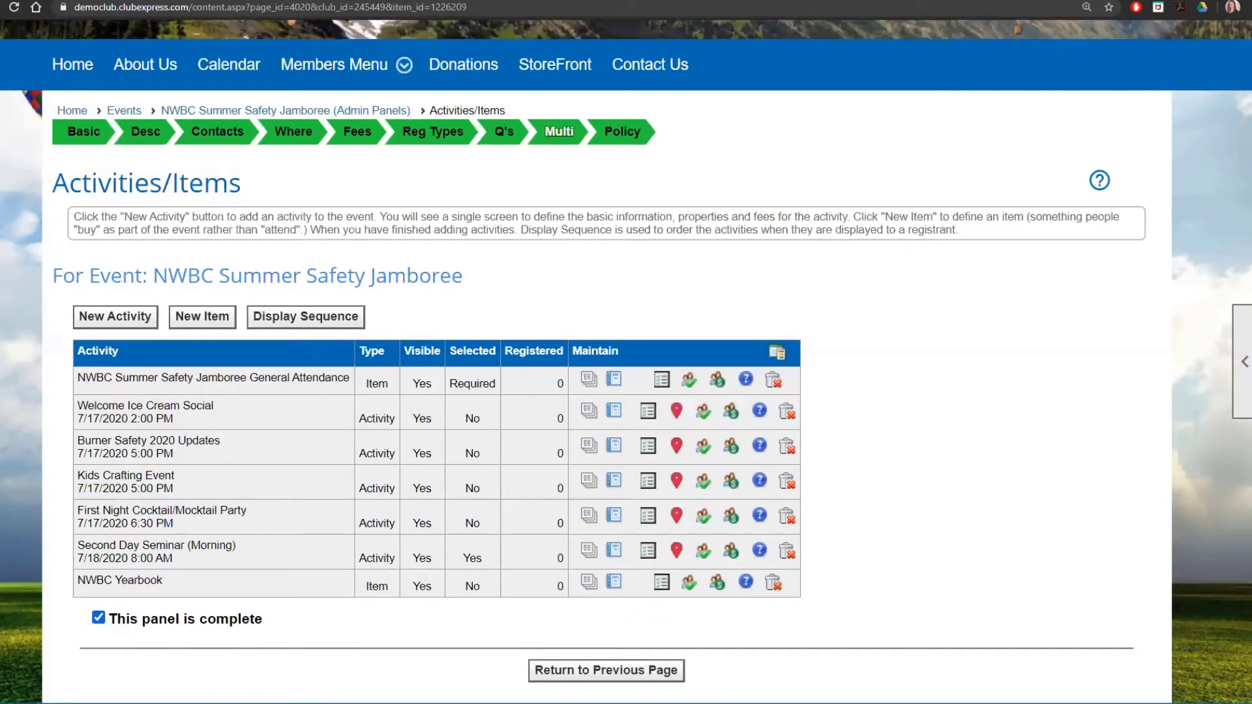
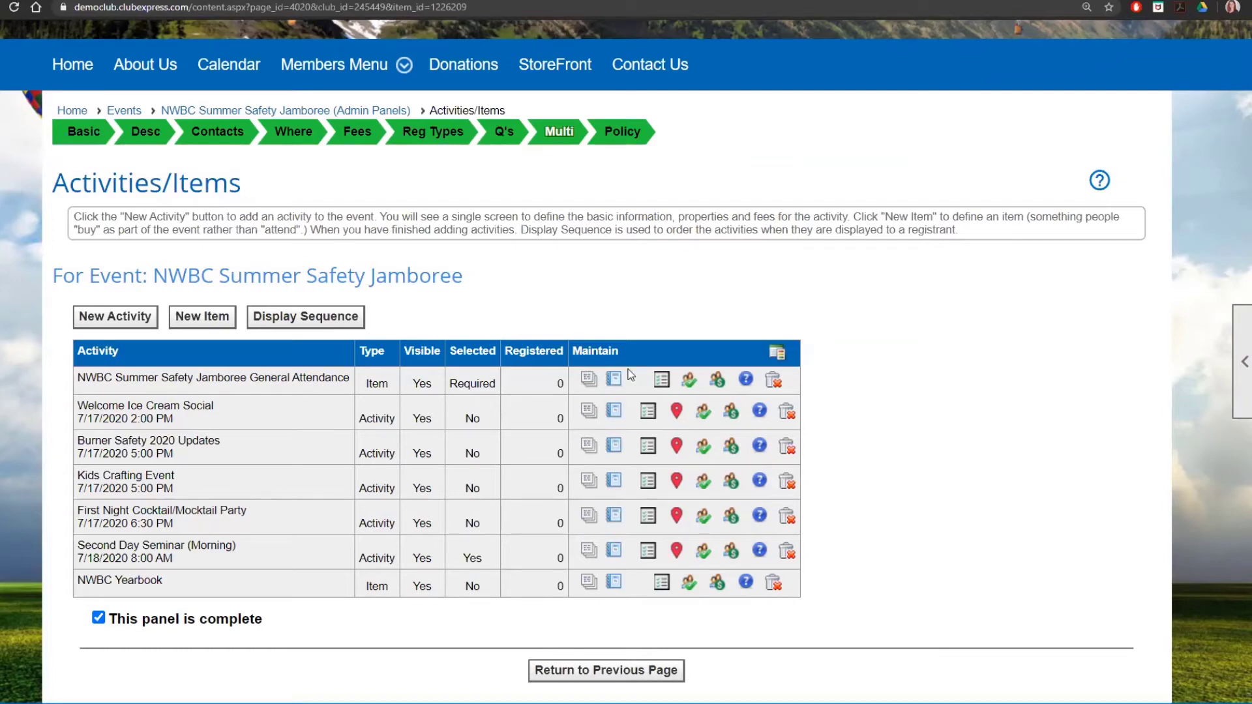
Step: Save the Jamboree's cancellation and release agreement policy settings, completing the Policy panel
{"action": "left_click", "coordinate": [662, 670]}
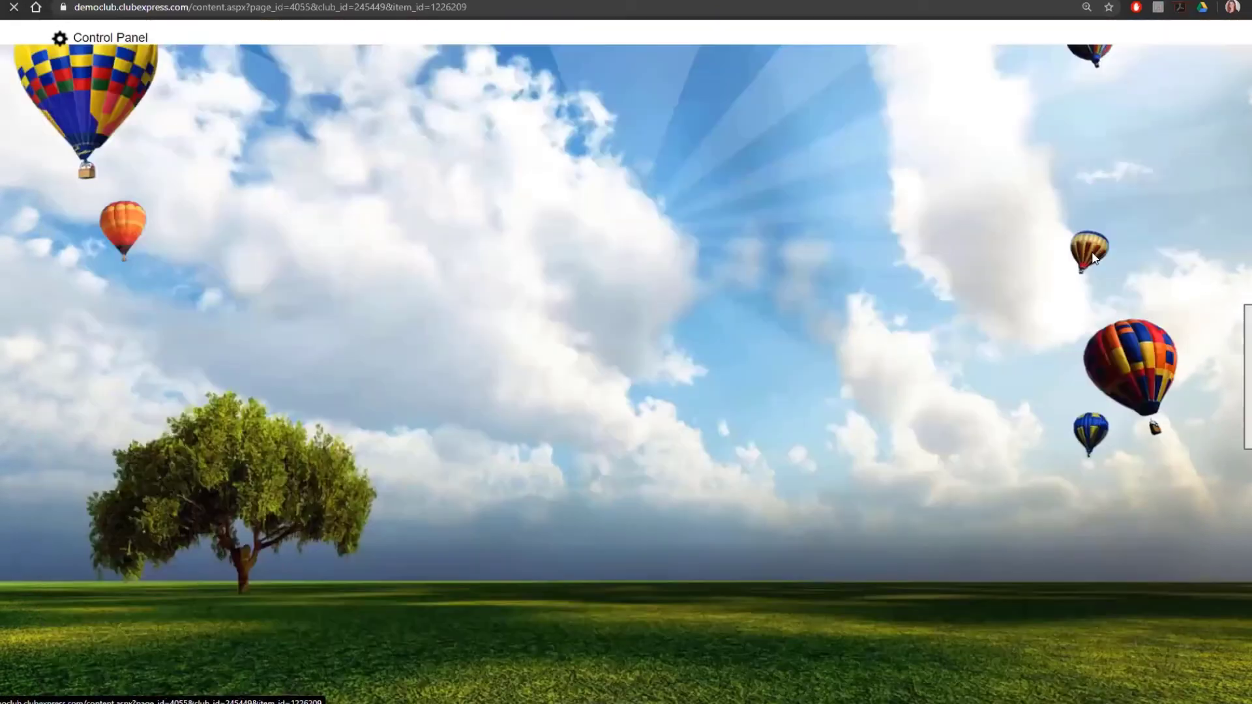
{"action": "scroll", "coordinate": [819, 305], "scroll_direction": "down", "scroll_amount": 10}
{"action": "scroll", "coordinate": [815, 365], "scroll_direction": "up", "scroll_amount": 1}
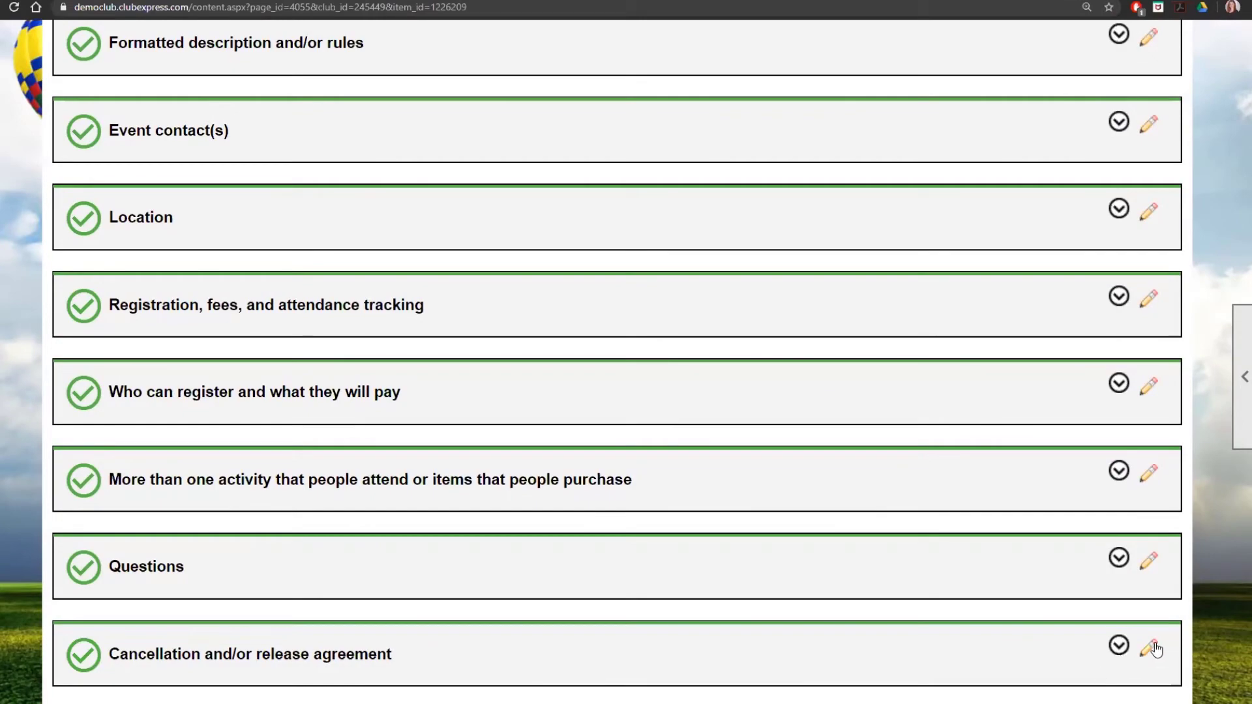
{"action": "left_click", "coordinate": [1150, 646]}
{"action": "scroll", "coordinate": [585, 380], "scroll_direction": "down", "scroll_amount": 5}
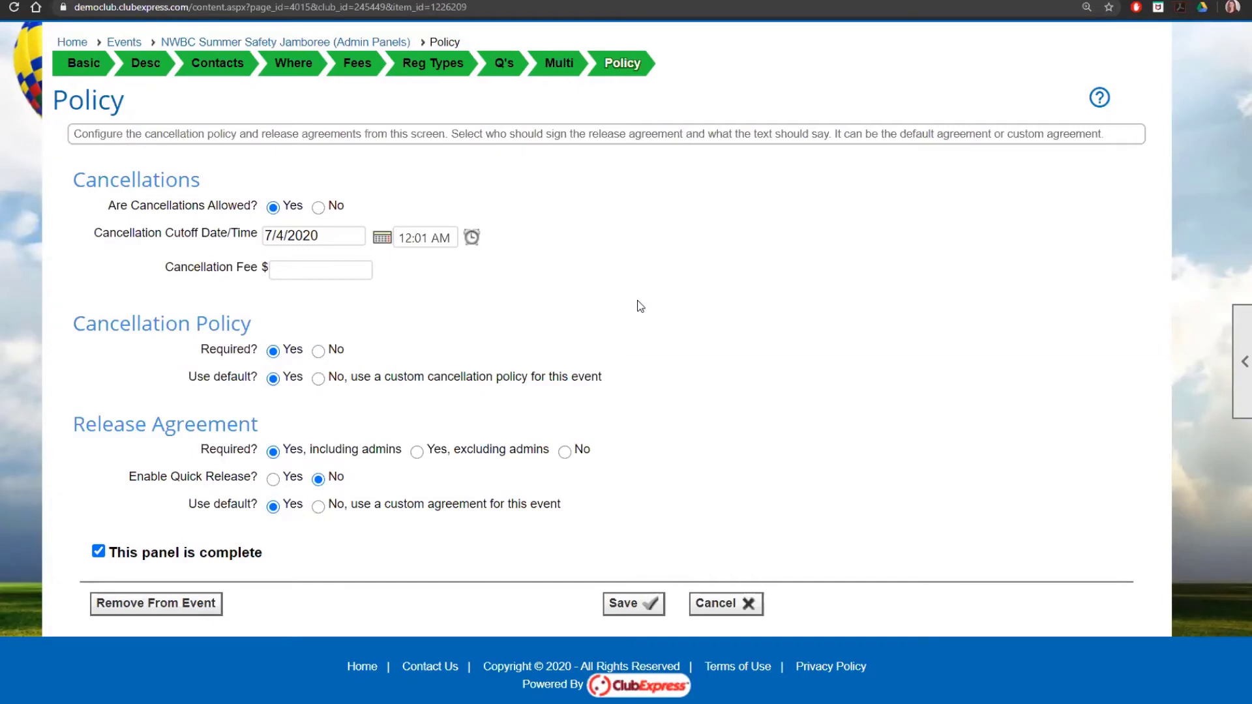
{"action": "left_click", "coordinate": [649, 604]}
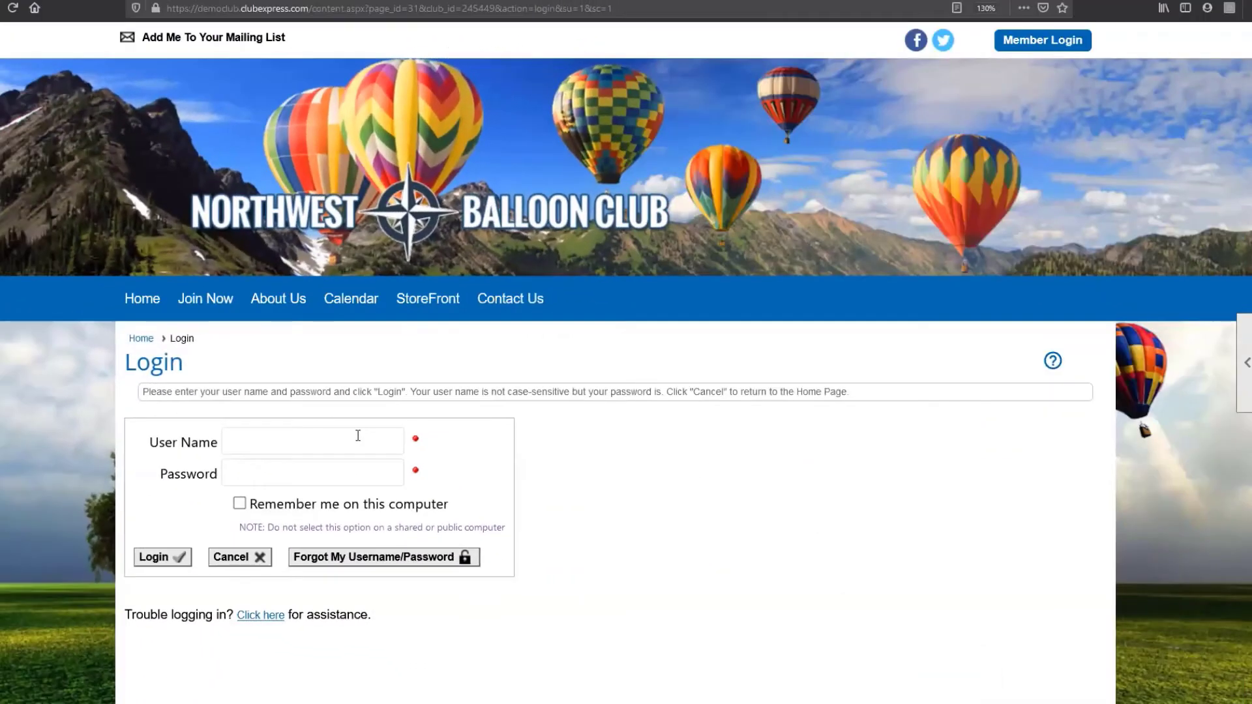
Step: Log in to the Northwest Balloon Club site with the member's user name and password
{"action": "left_click", "coordinate": [358, 436]}
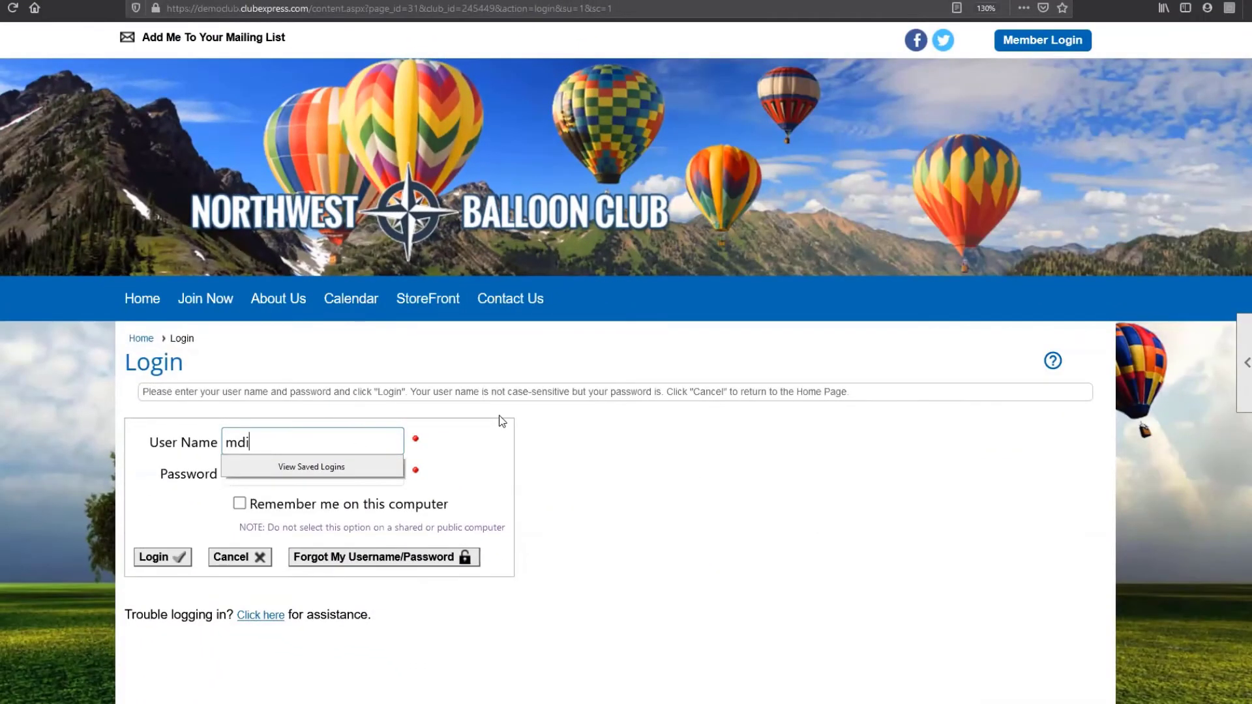
{"action": "key", "text": "Tab"}
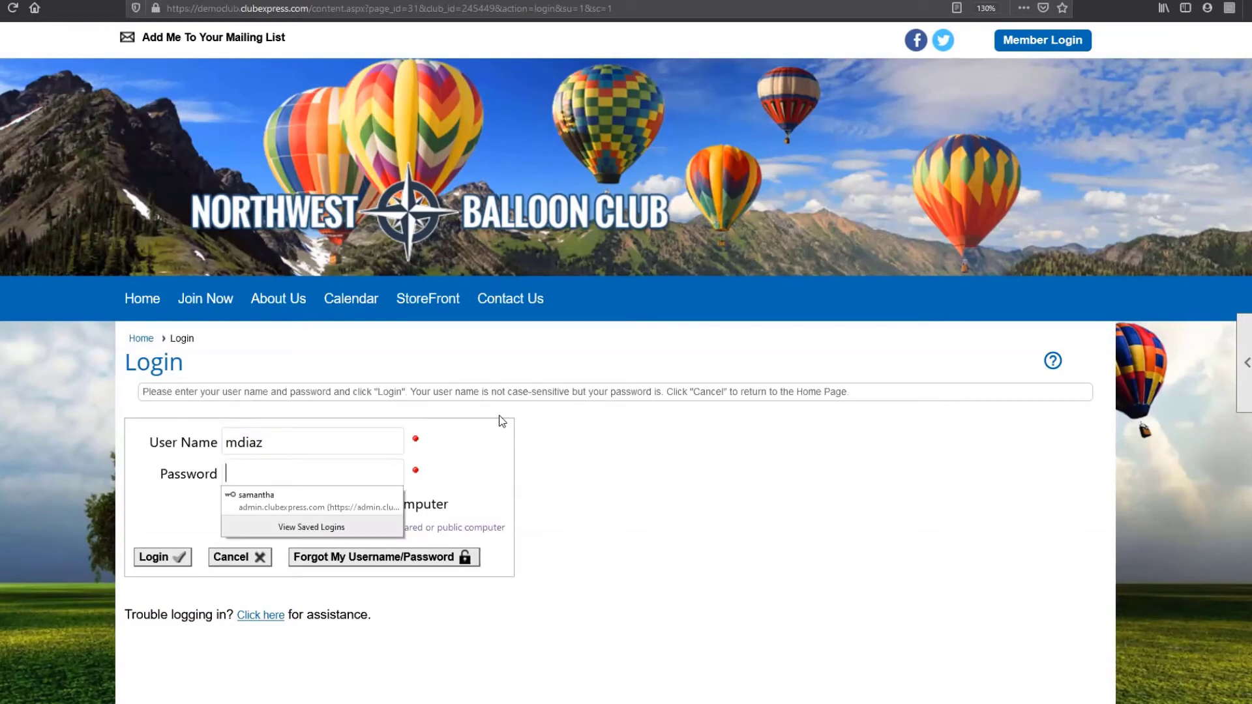
{"action": "type", "text": "********"}
{"action": "key", "text": "Return"}
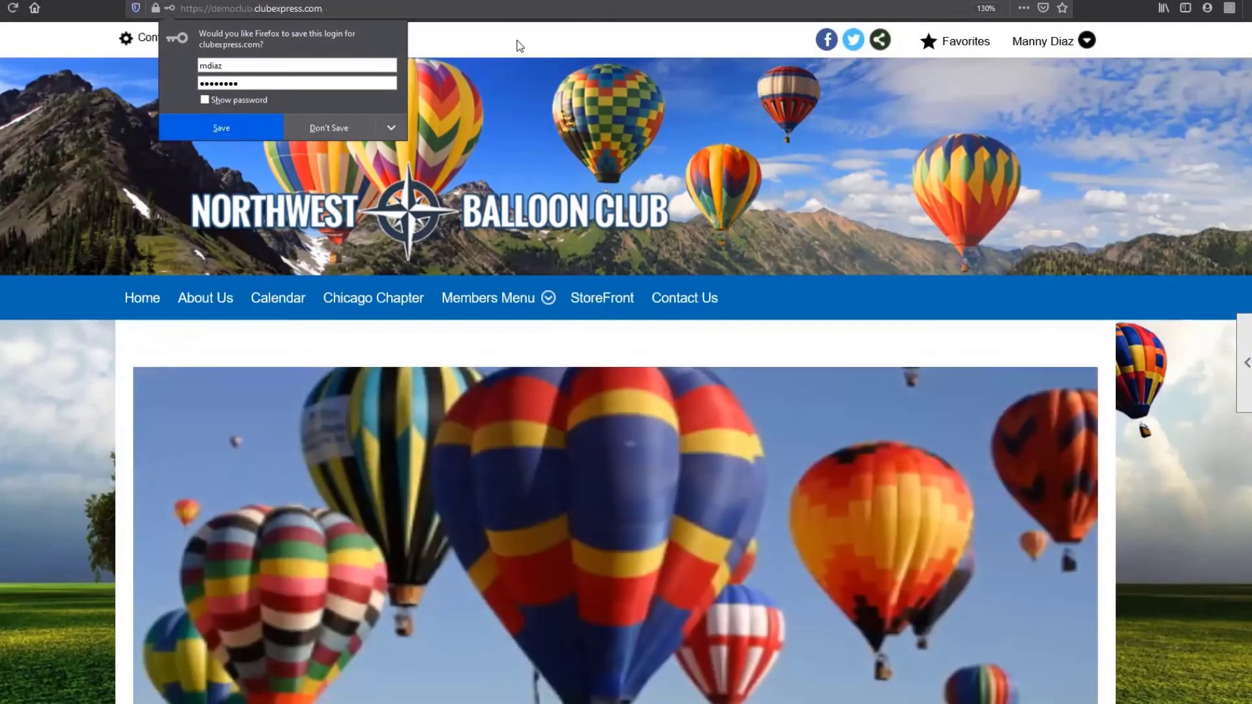
{"action": "left_click", "coordinate": [519, 45]}
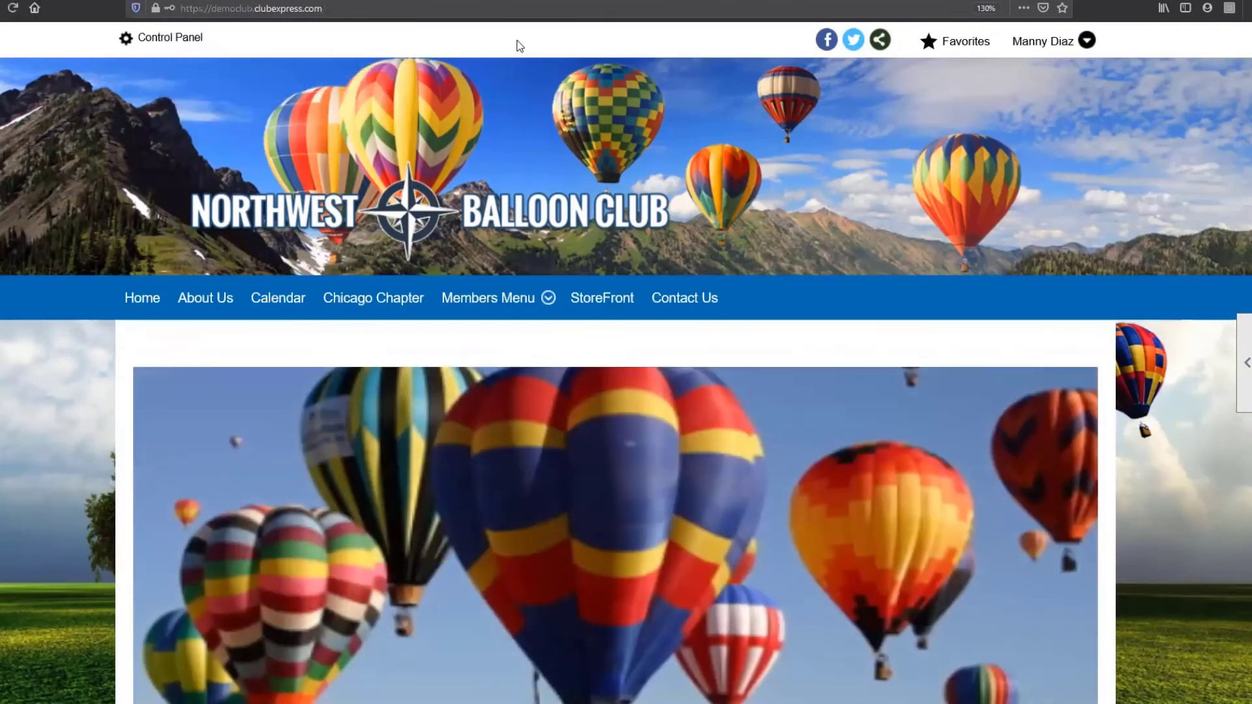
Step: Open the NWBC Summer Safety Jamboree on July 17 from the July 2020 events calendar
{"action": "left_click", "coordinate": [263, 301]}
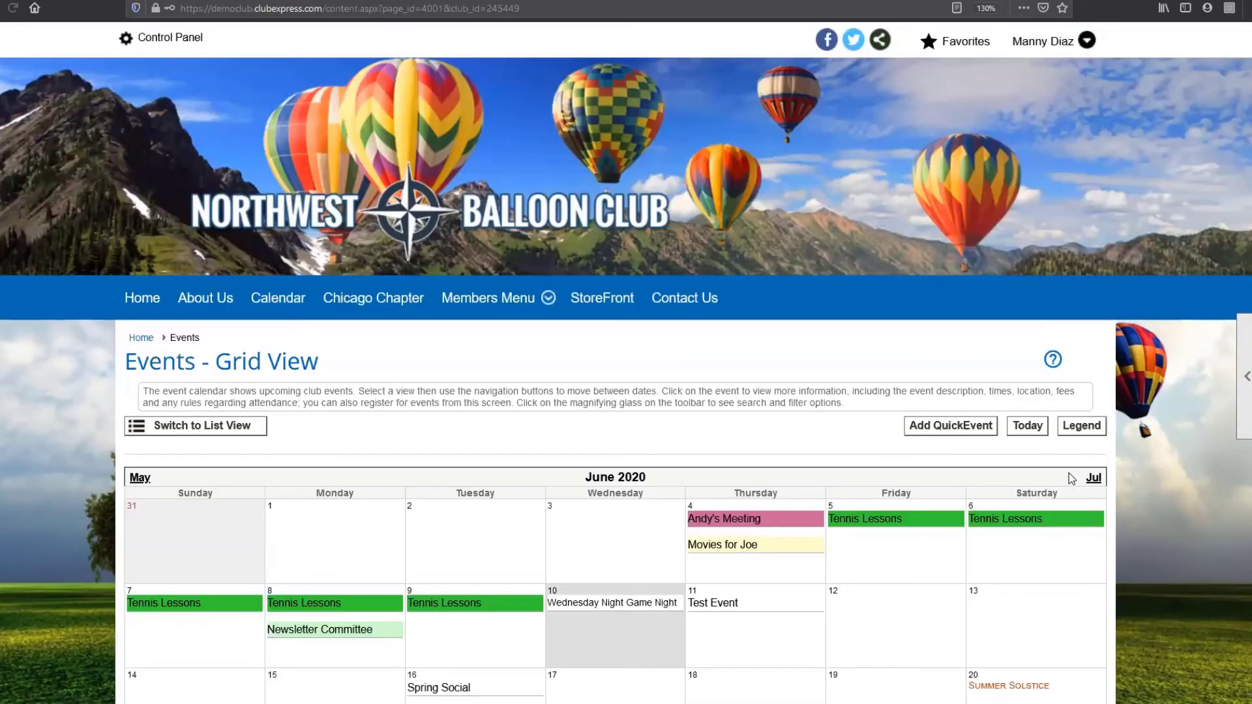
{"action": "left_click", "coordinate": [1092, 481]}
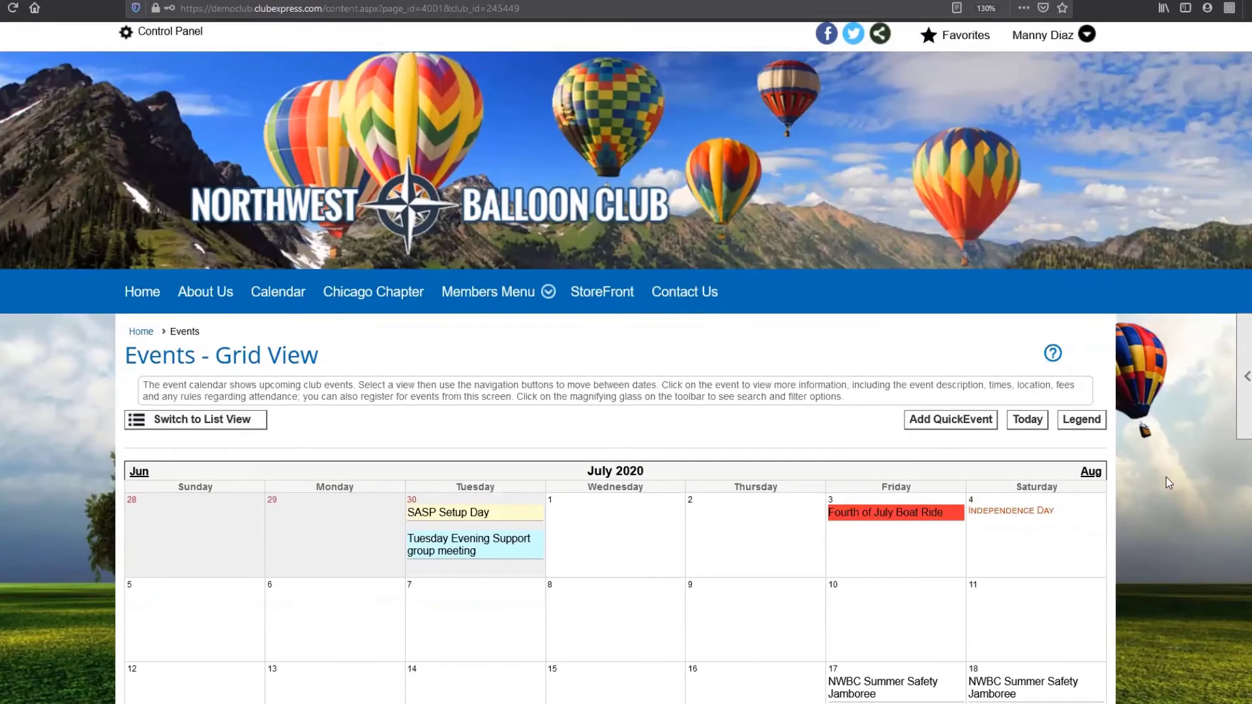
{"action": "scroll", "coordinate": [996, 388], "scroll_direction": "down", "scroll_amount": 4}
{"action": "mouse_move", "coordinate": [907, 395]}
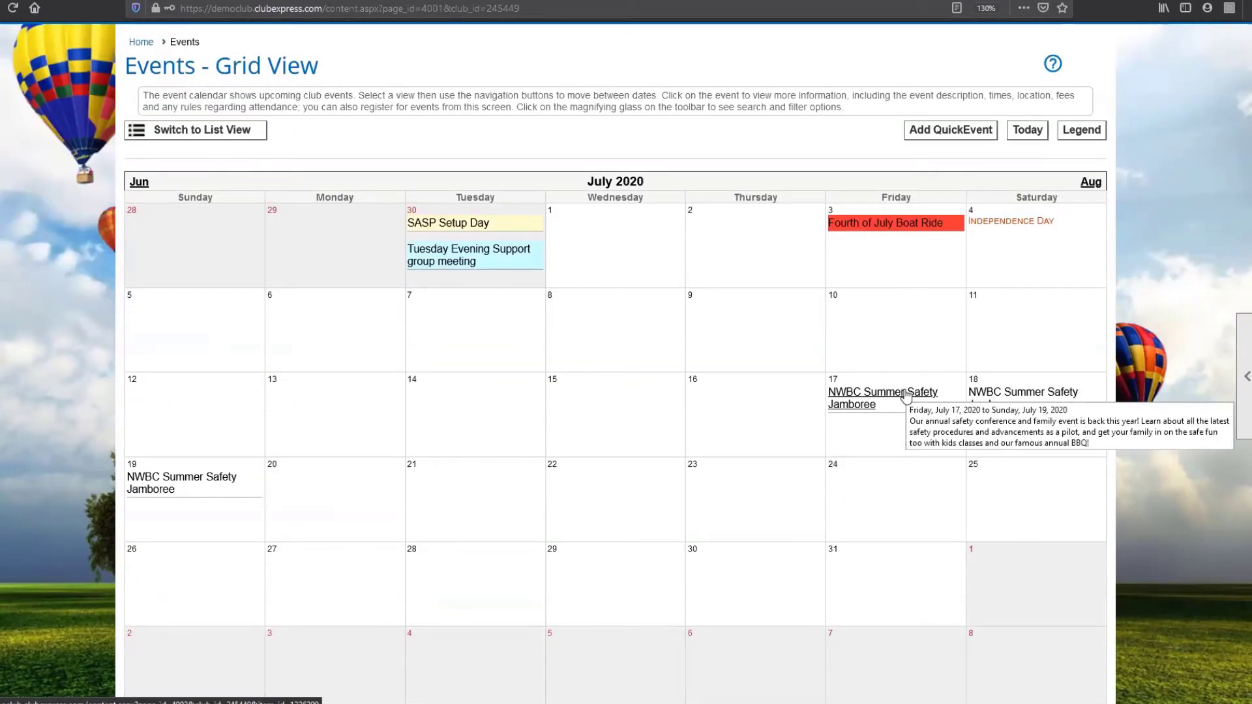
{"action": "left_click", "coordinate": [906, 396]}
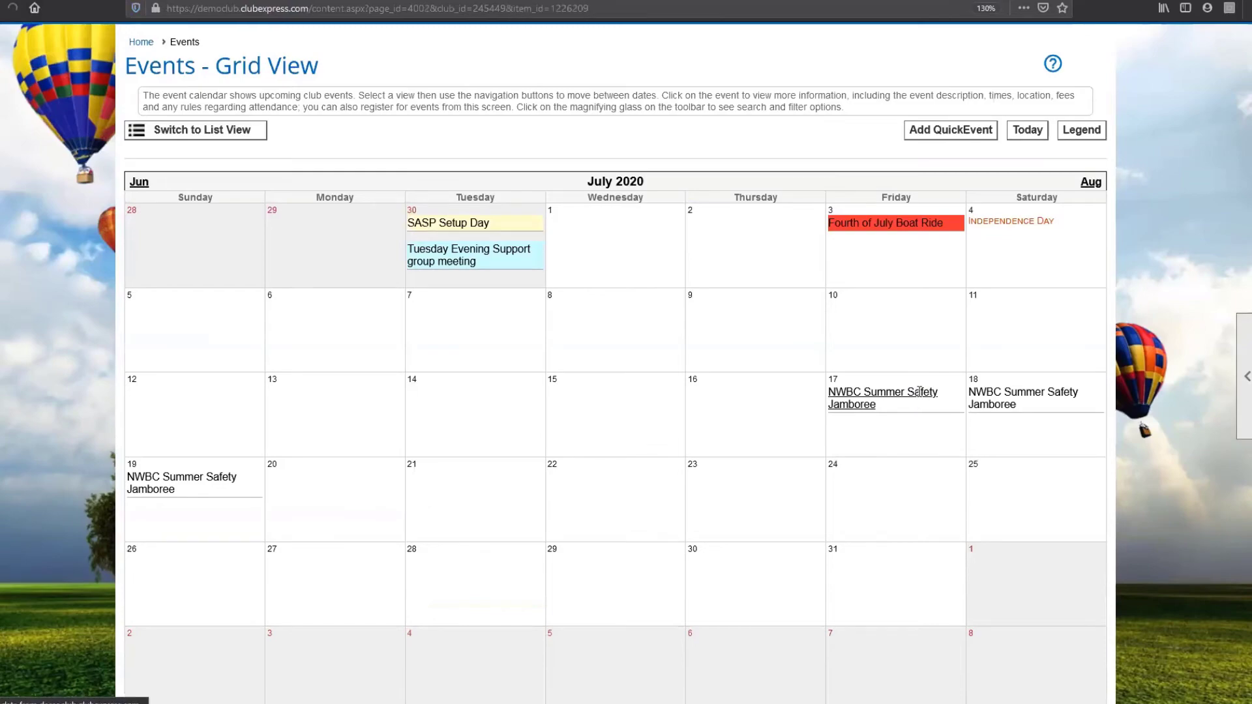
Step: Expand the General Attendance and Welcome Ice Cream Social activity details on the event page
{"action": "scroll", "coordinate": [1140, 430], "scroll_direction": "down", "scroll_amount": 1}
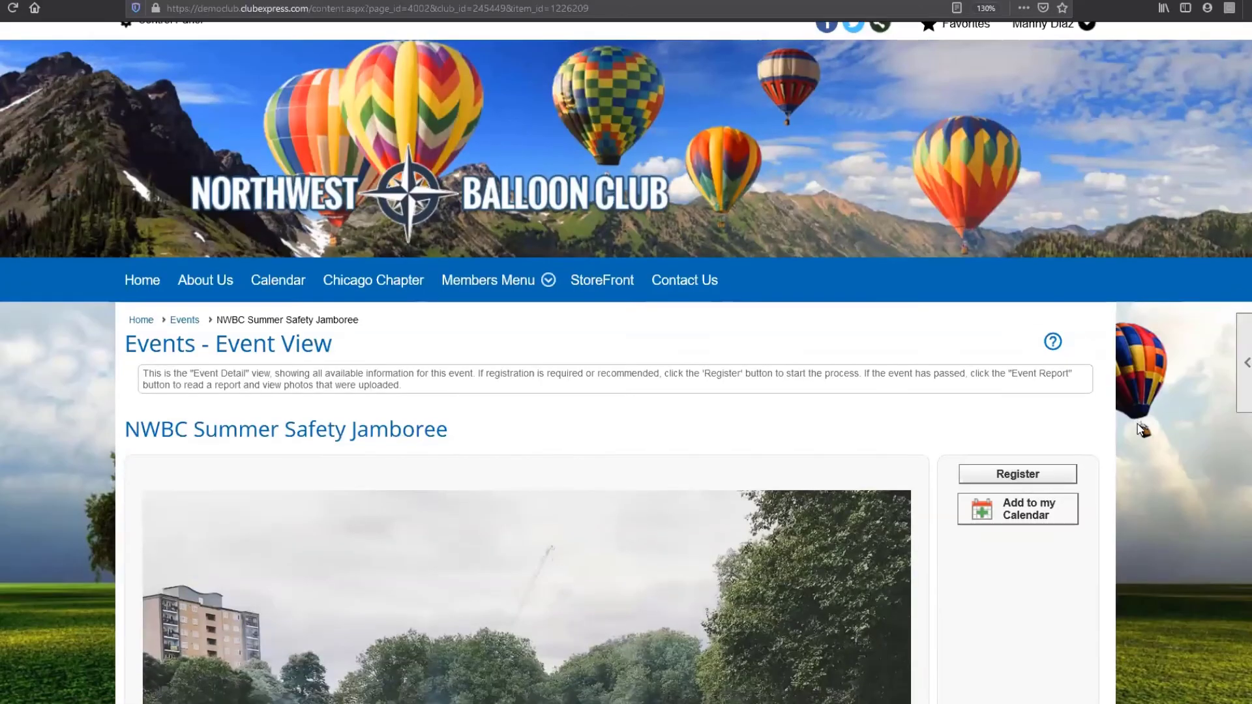
{"action": "scroll", "coordinate": [1140, 430], "scroll_direction": "down", "scroll_amount": 15}
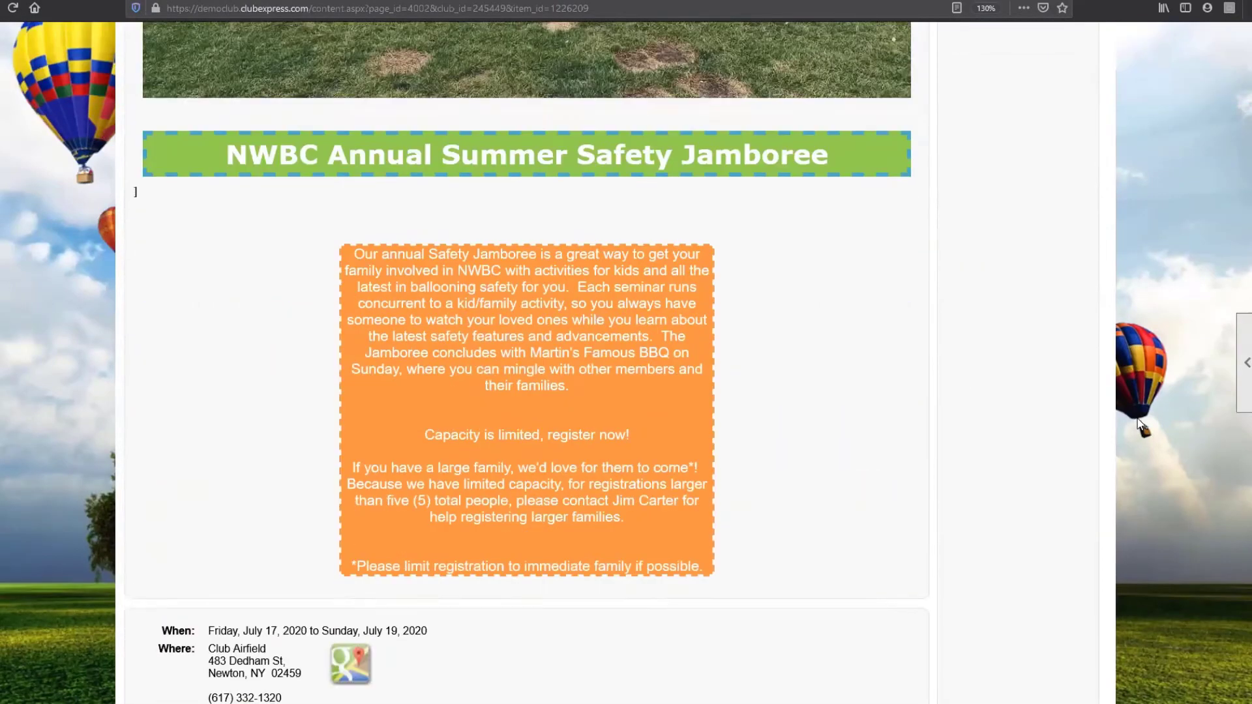
{"action": "scroll", "coordinate": [1140, 430], "scroll_direction": "down", "scroll_amount": 10}
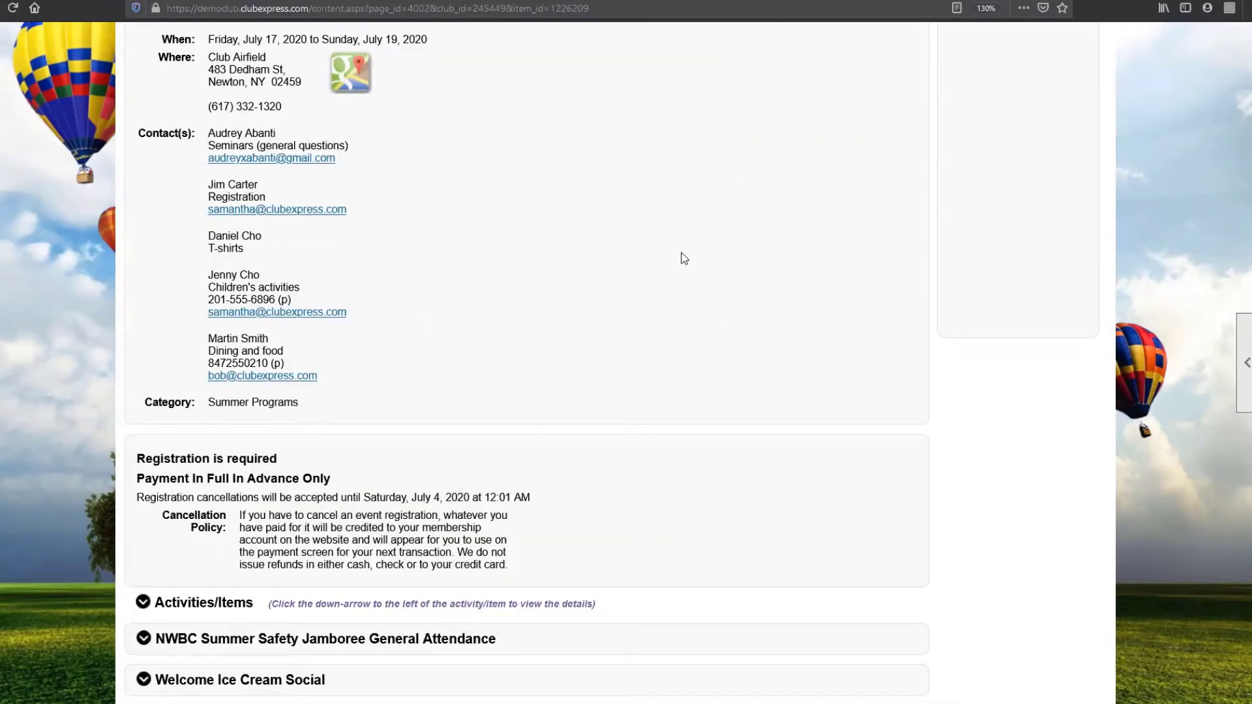
{"action": "scroll", "coordinate": [668, 241], "scroll_direction": "up", "scroll_amount": 7}
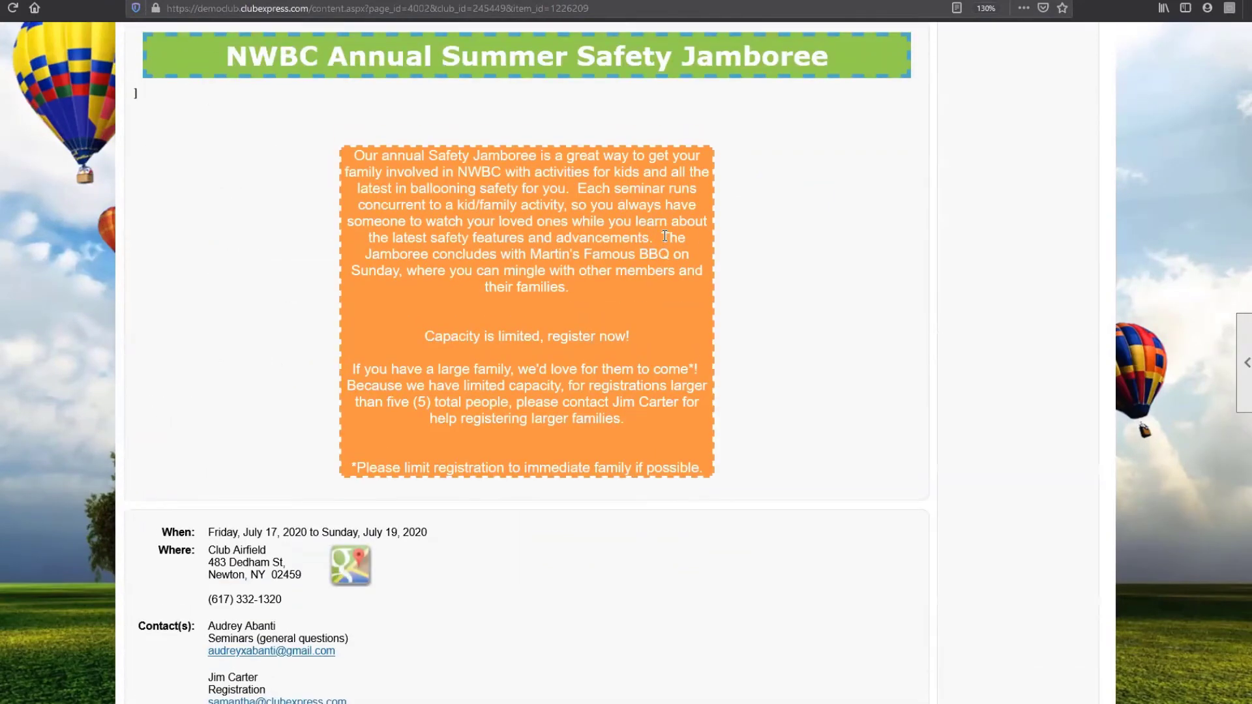
{"action": "scroll", "coordinate": [665, 236], "scroll_direction": "down", "scroll_amount": 6}
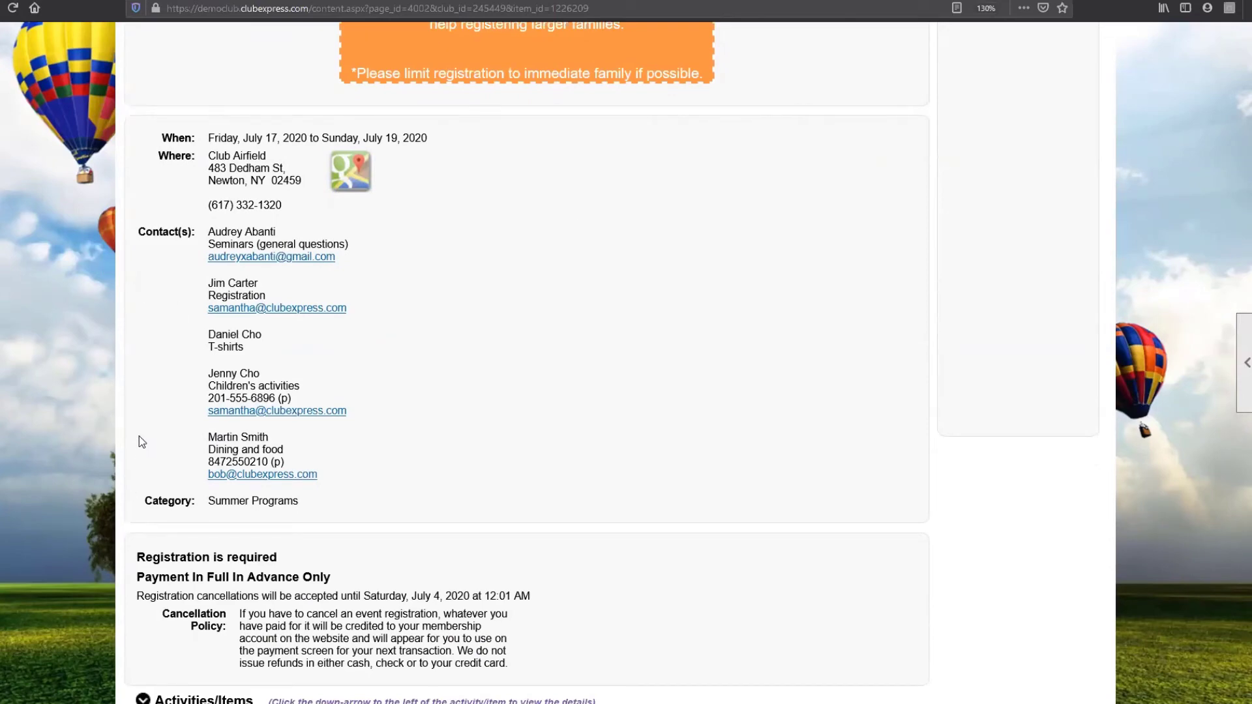
{"action": "scroll", "coordinate": [142, 441], "scroll_direction": "down", "scroll_amount": 6}
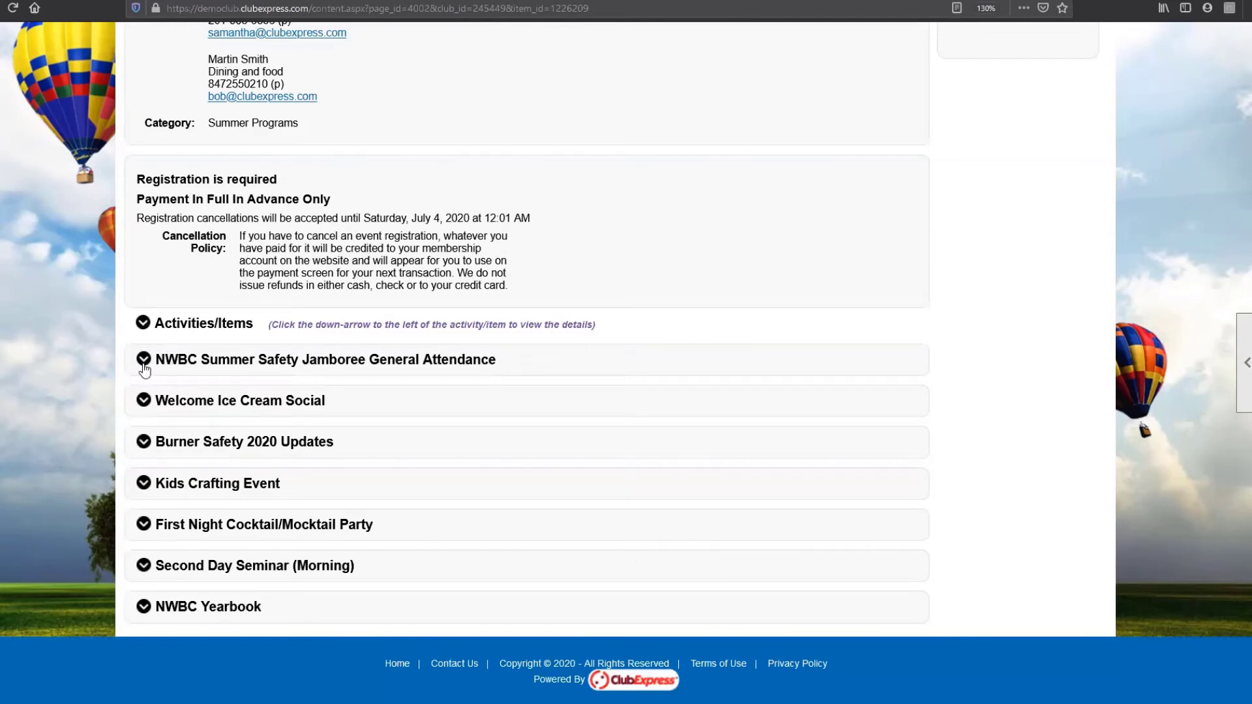
{"action": "left_click", "coordinate": [143, 362]}
{"action": "scroll", "coordinate": [293, 484], "scroll_direction": "down", "scroll_amount": 3}
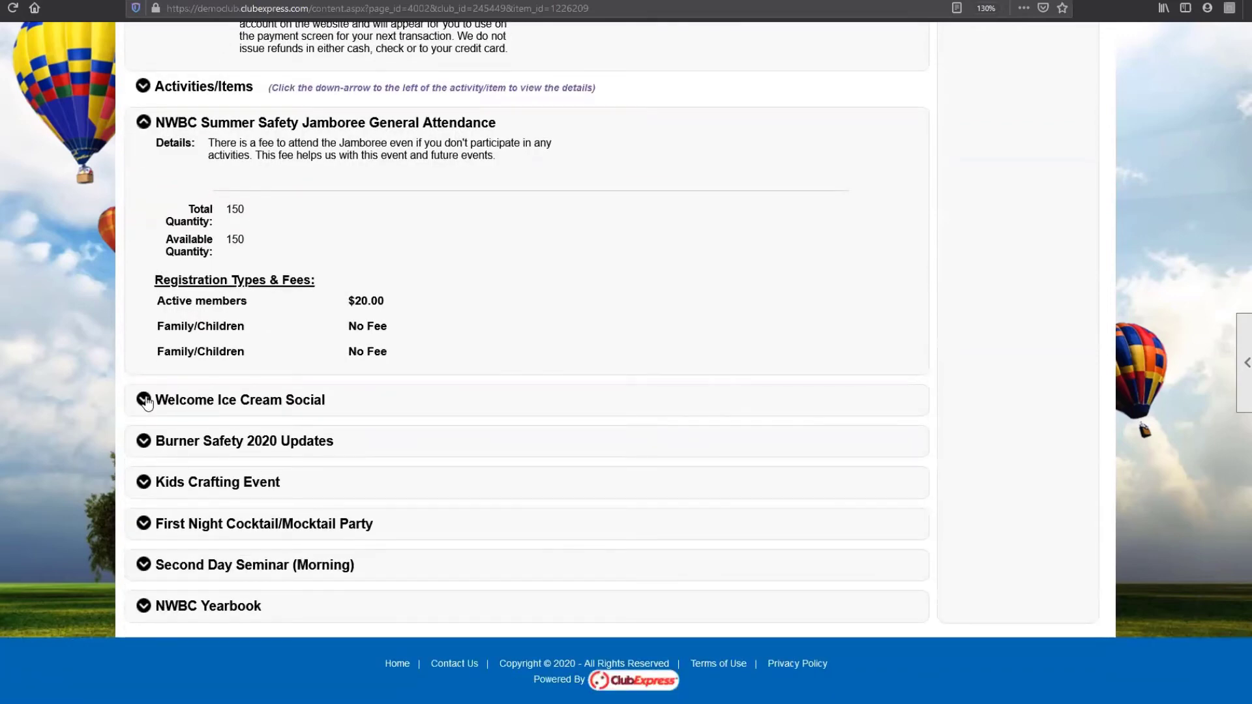
{"action": "left_click", "coordinate": [142, 398]}
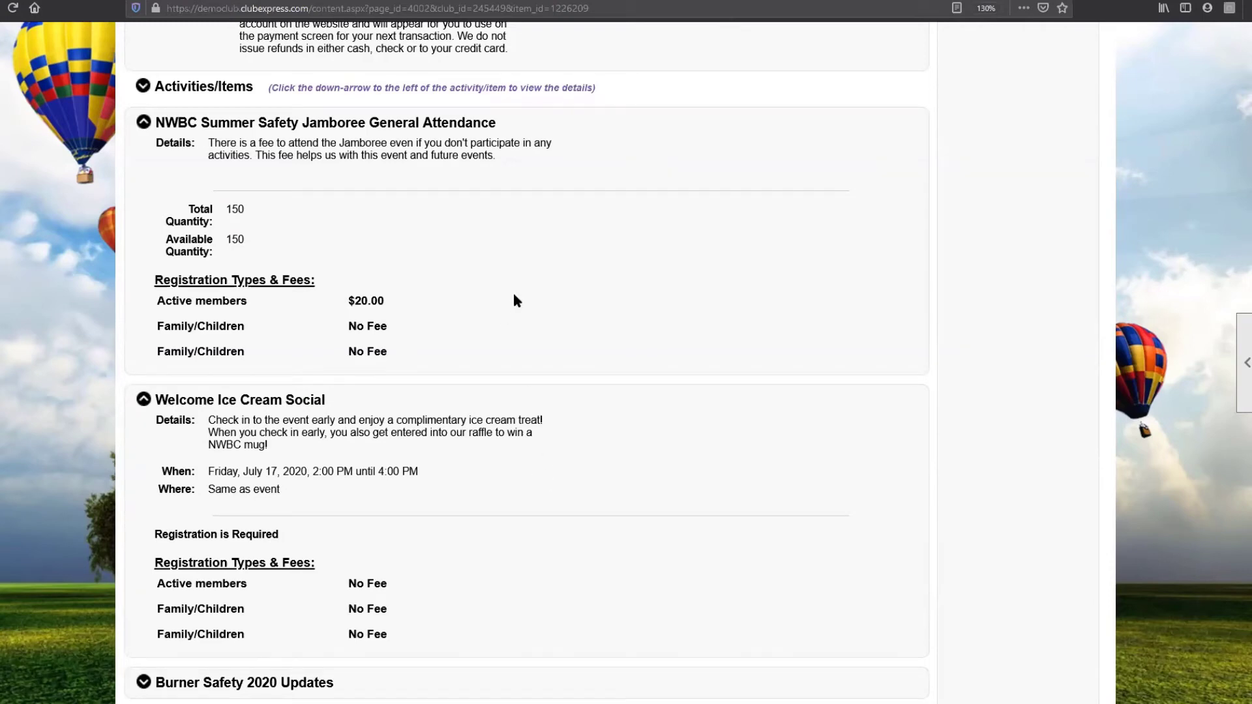
Step: Expand the Kids Crafting Event details and the NWBC Yearbook fee
{"action": "scroll", "coordinate": [488, 301], "scroll_direction": "down", "scroll_amount": 3}
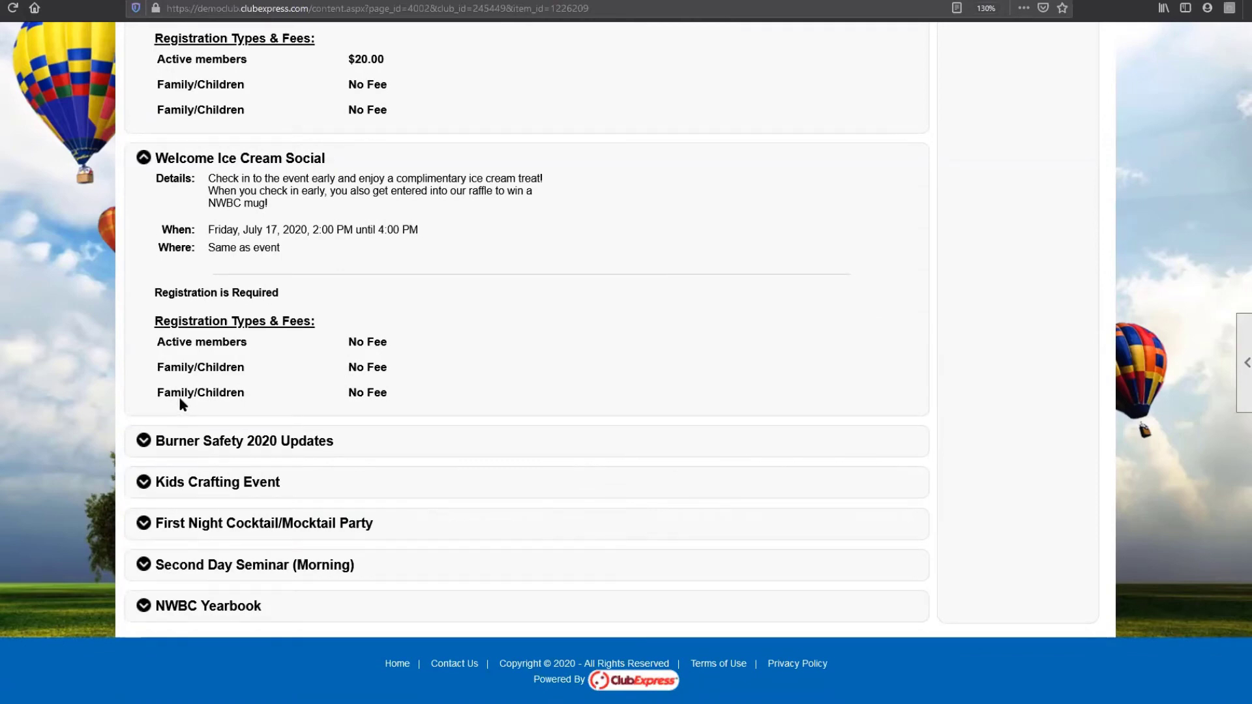
{"action": "left_click", "coordinate": [148, 484]}
{"action": "scroll", "coordinate": [586, 442], "scroll_direction": "down", "scroll_amount": 1}
{"action": "scroll", "coordinate": [529, 451], "scroll_direction": "down", "scroll_amount": 2}
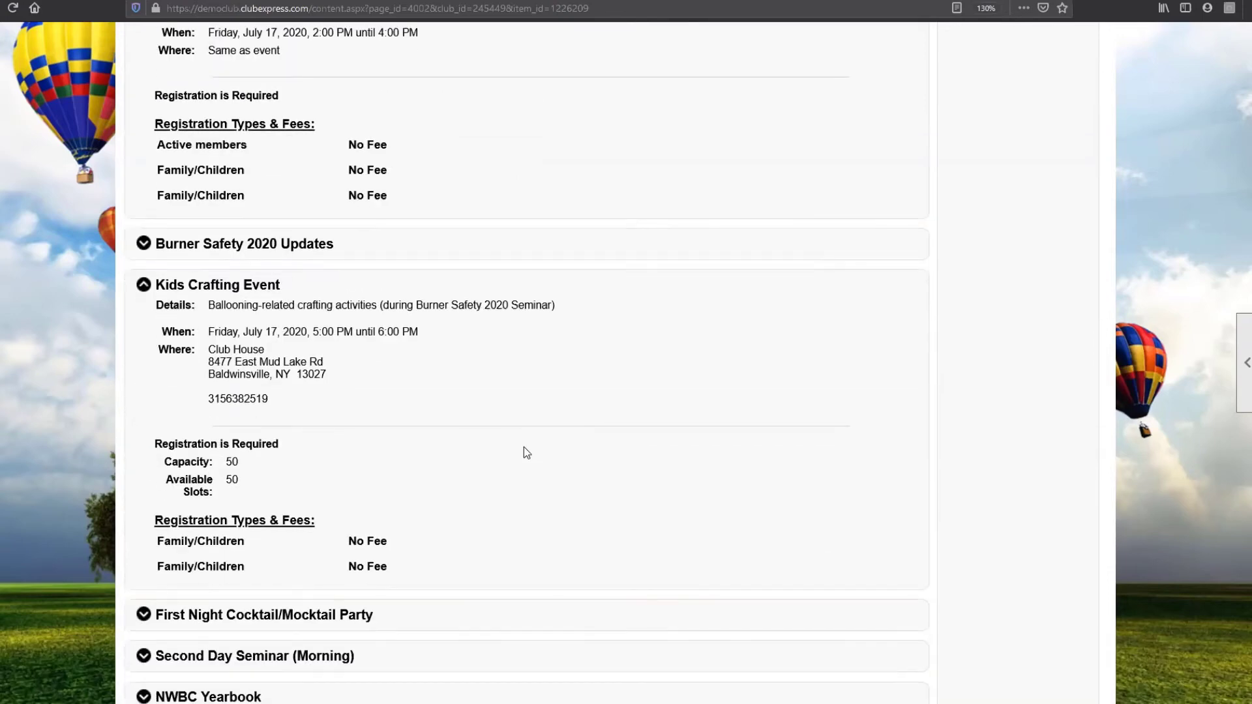
{"action": "scroll", "coordinate": [522, 445], "scroll_direction": "down", "scroll_amount": 2}
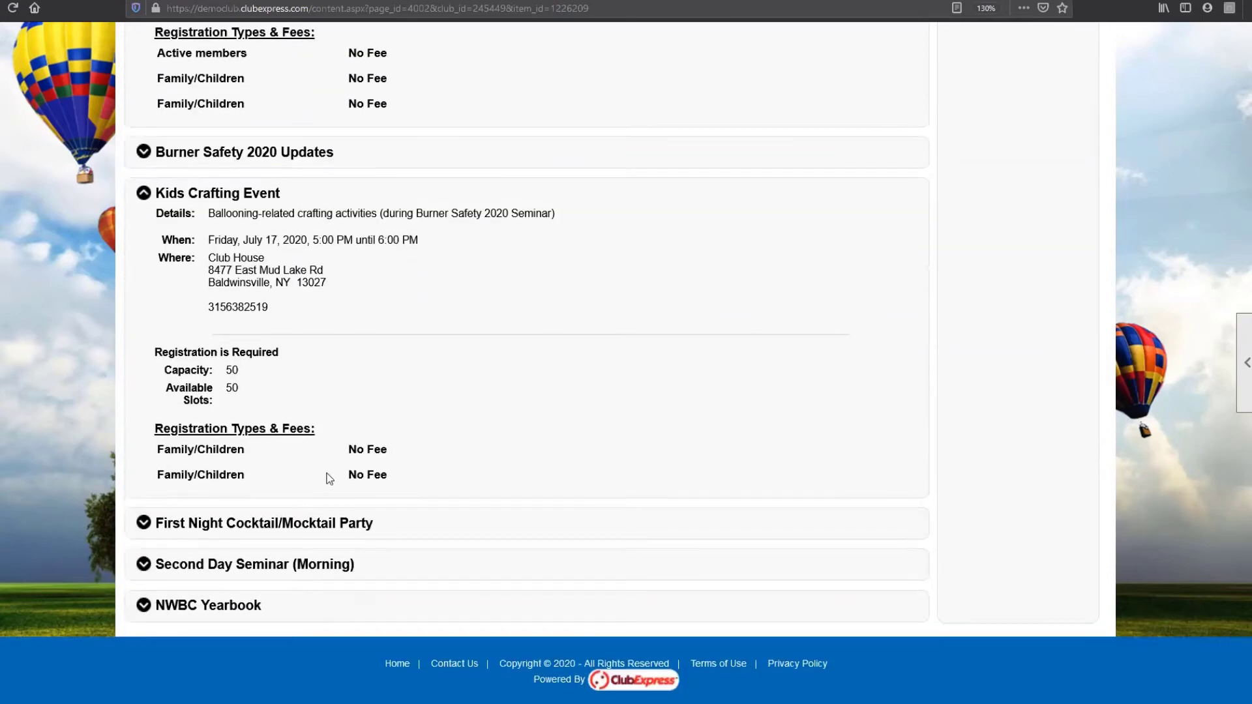
{"action": "left_click", "coordinate": [143, 609]}
Step: Start registering for the Jamboree from the top of the event page
{"action": "scroll", "coordinate": [498, 533], "scroll_direction": "down", "scroll_amount": 2}
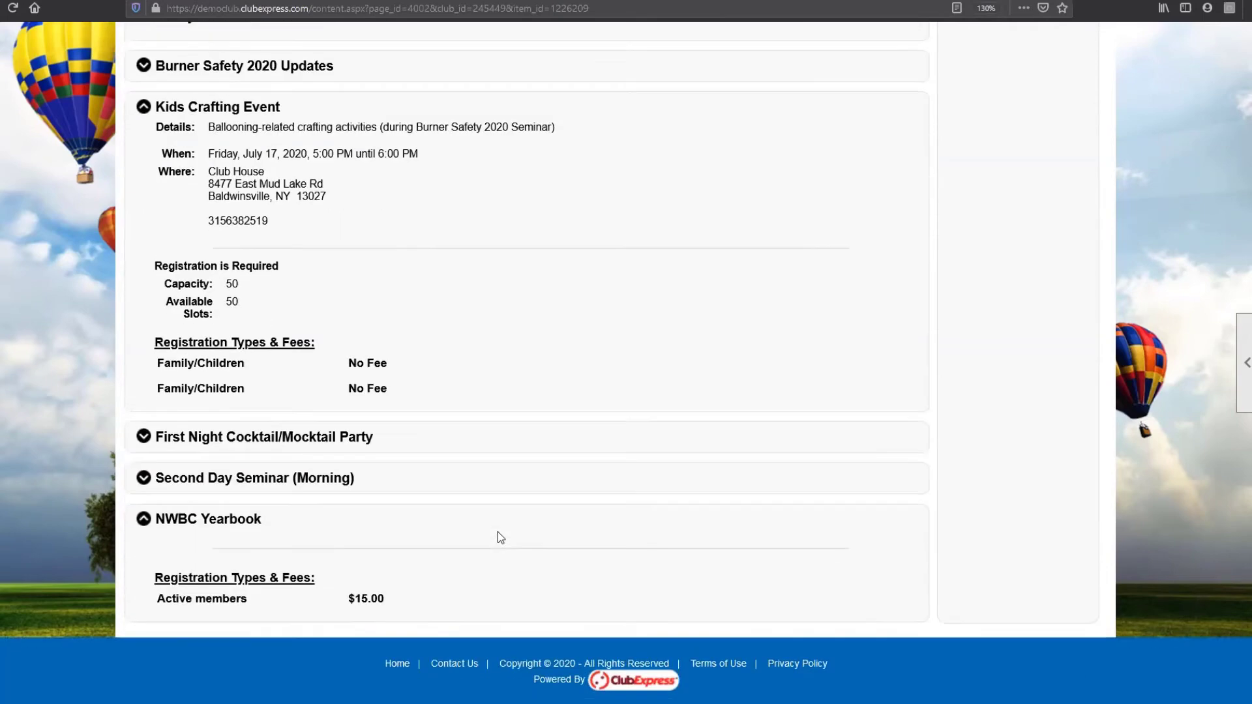
{"action": "scroll", "coordinate": [754, 489], "scroll_direction": "up", "scroll_amount": 12}
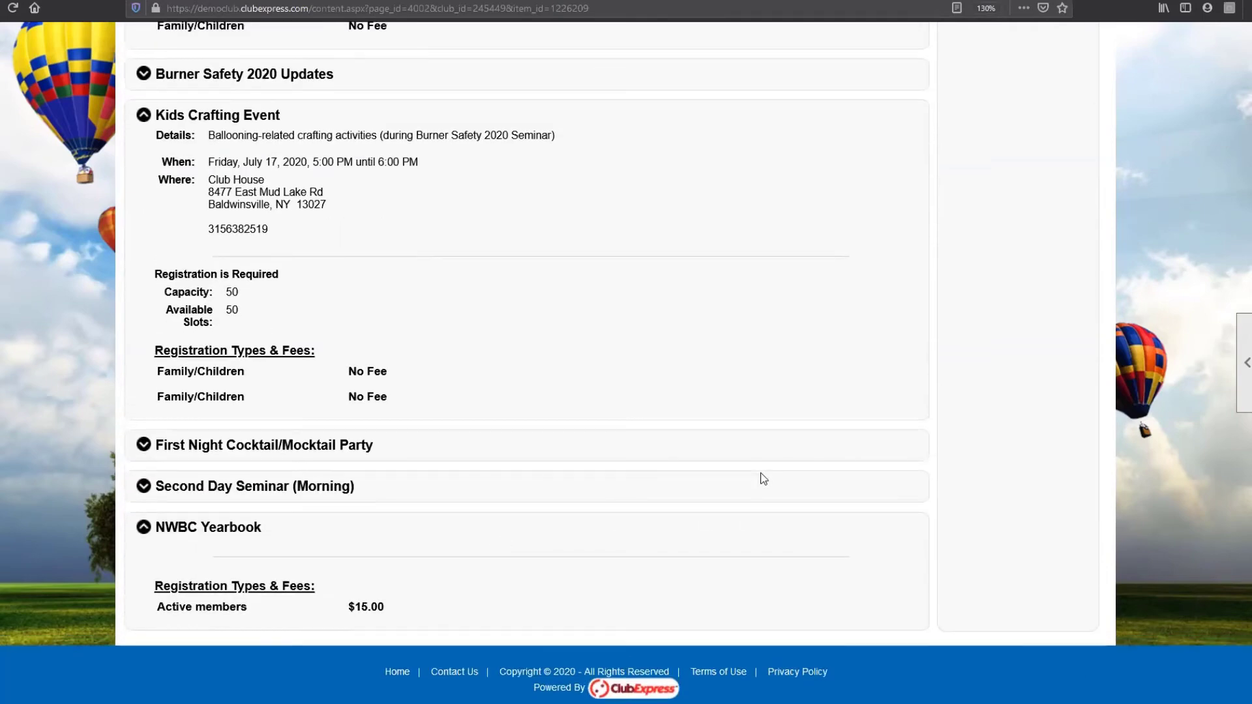
{"action": "scroll", "coordinate": [754, 489], "scroll_direction": "up", "scroll_amount": 13}
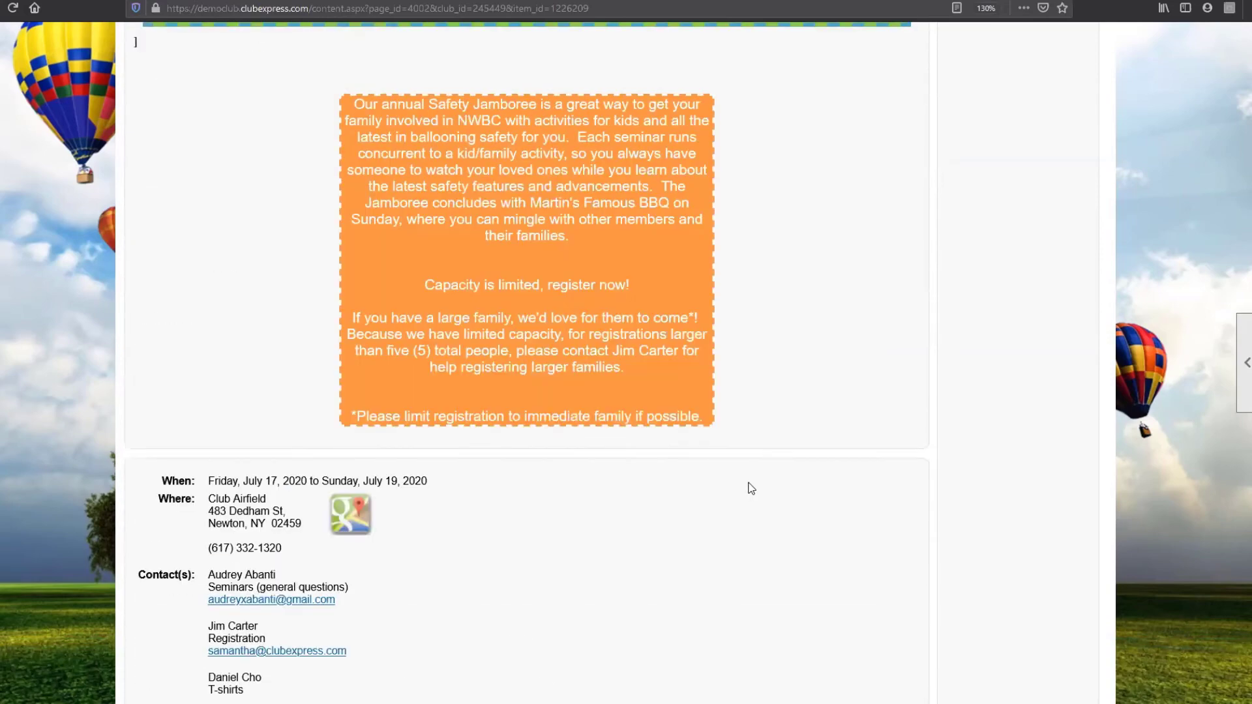
{"action": "scroll", "coordinate": [1057, 274], "scroll_direction": "up", "scroll_amount": 11}
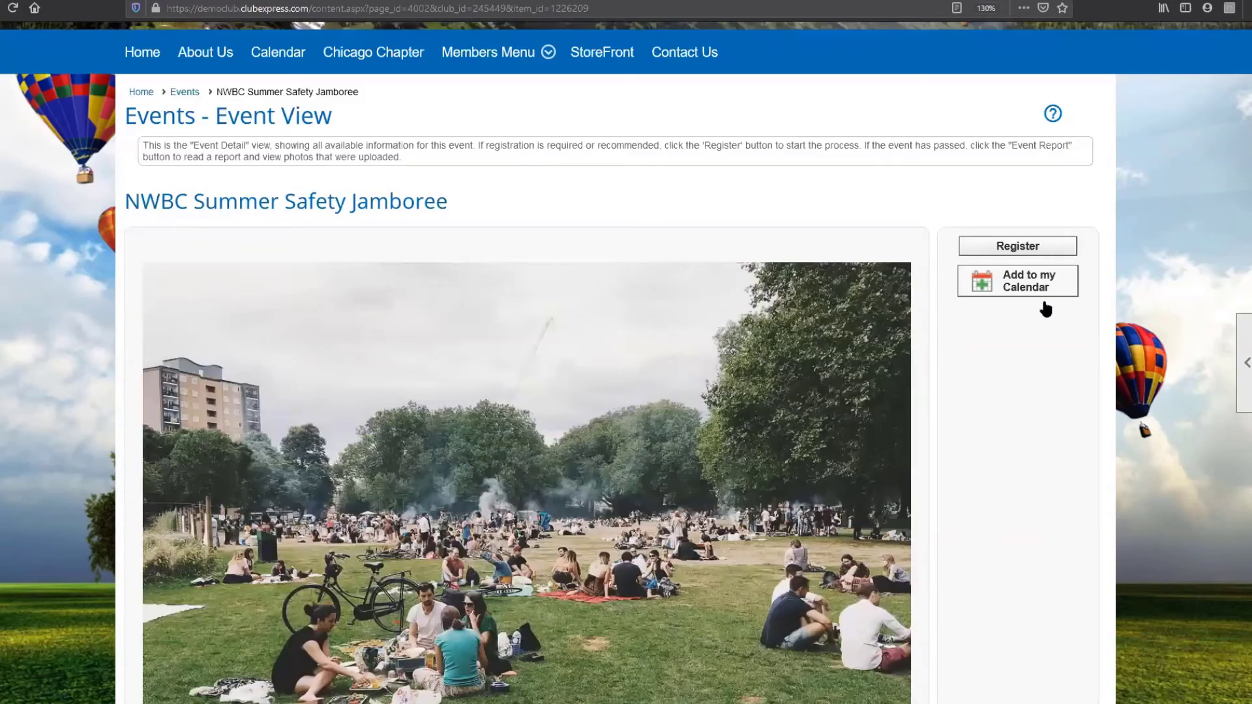
{"action": "left_click", "coordinate": [1017, 246]}
{"action": "scroll", "coordinate": [900, 478], "scroll_direction": "down", "scroll_amount": 6}
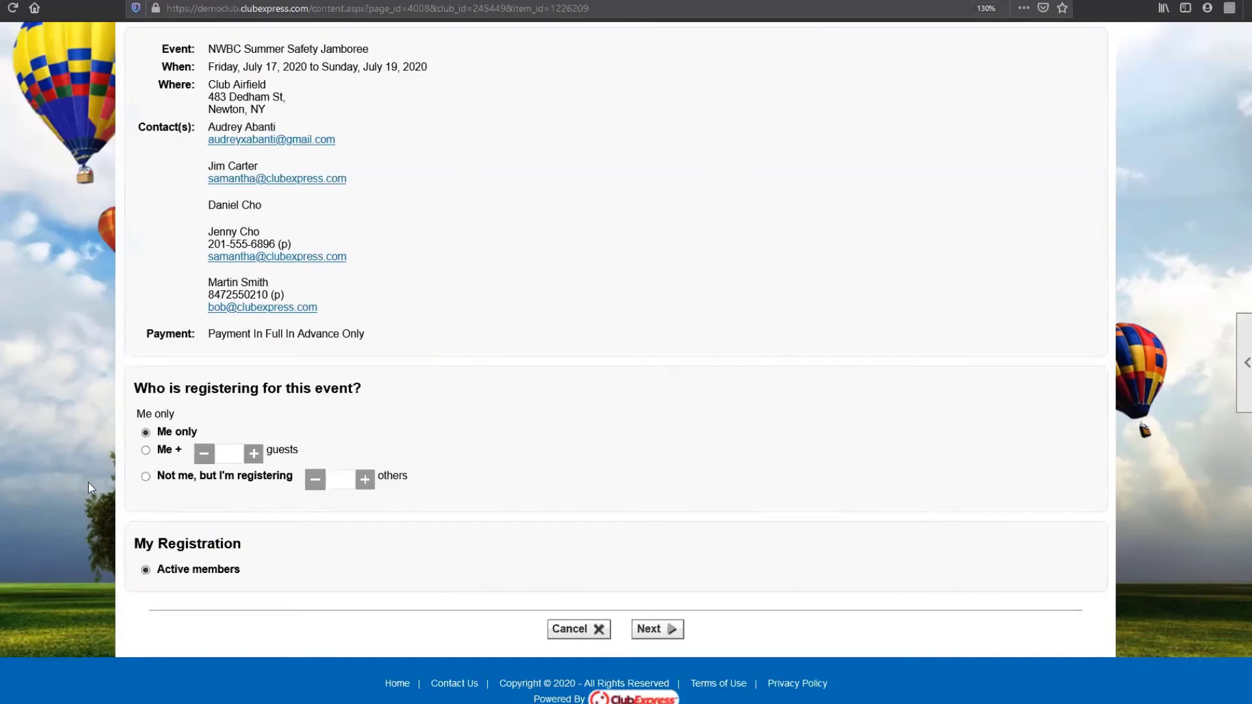
Step: Register as 'Me +' with 2 guests, both keeping the Family/Children registrant type
{"action": "left_click", "coordinate": [146, 450]}
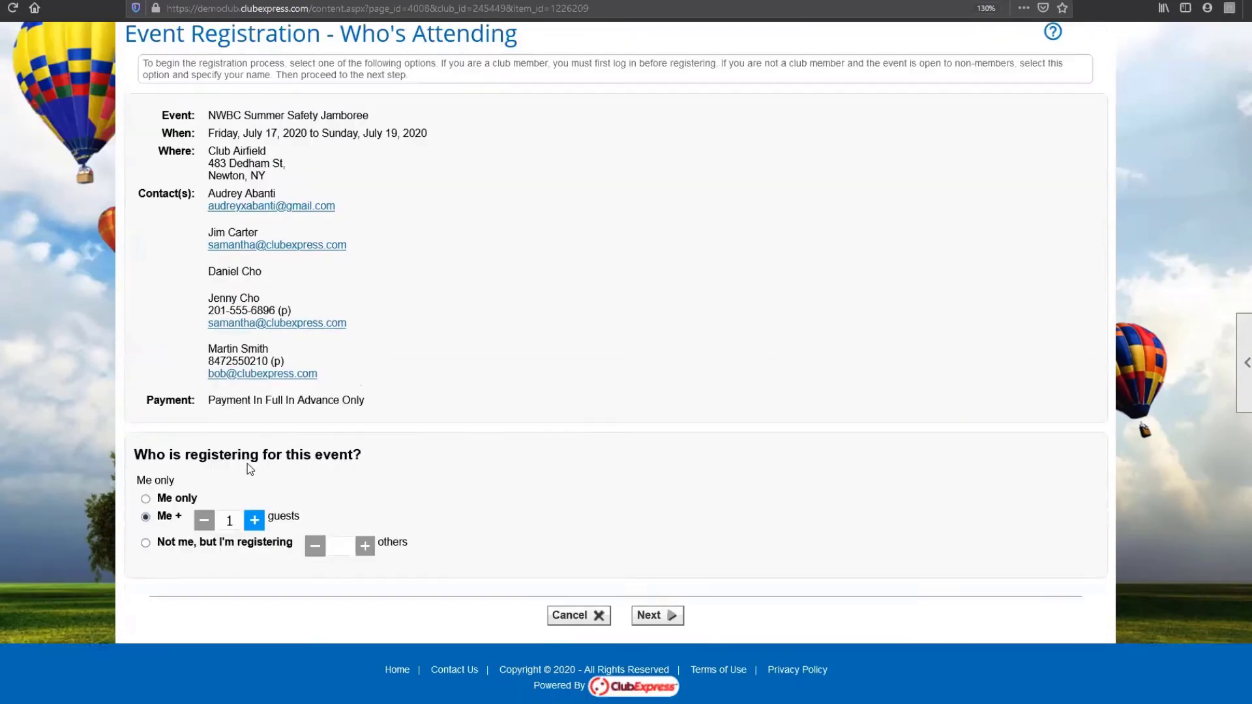
{"action": "left_click", "coordinate": [254, 520]}
{"action": "left_click", "coordinate": [655, 615]}
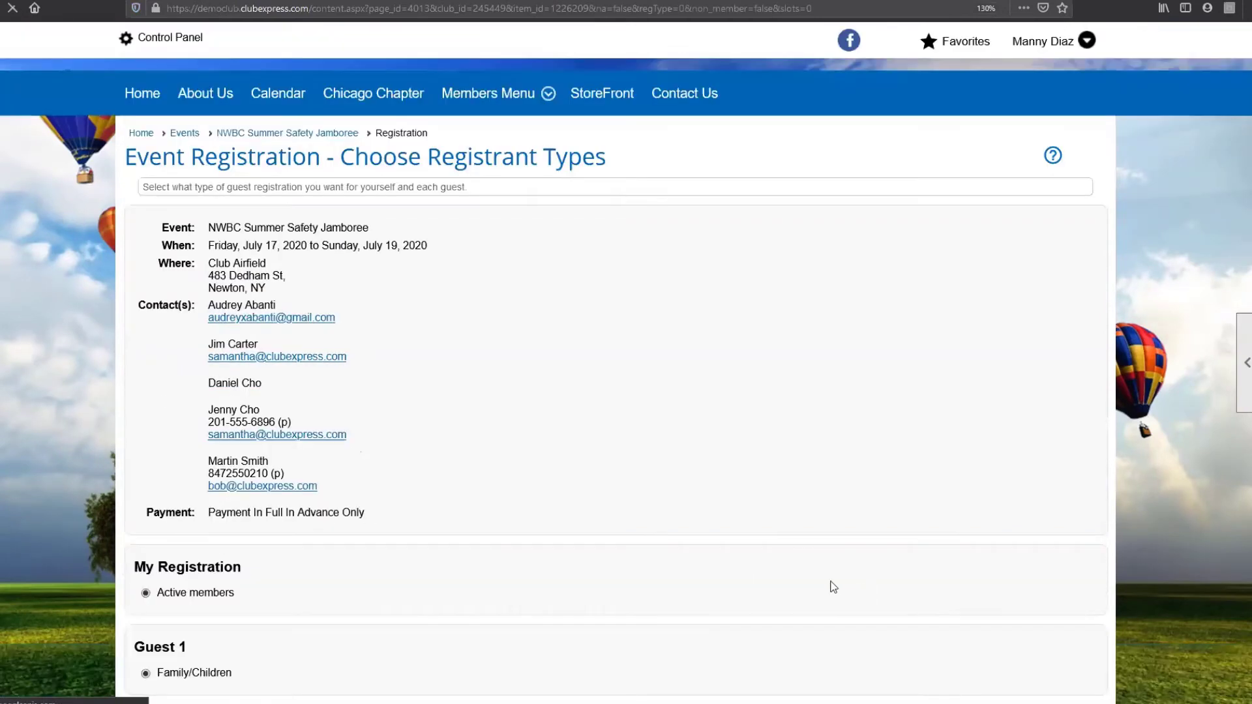
{"action": "scroll", "coordinate": [832, 587], "scroll_direction": "down", "scroll_amount": 5}
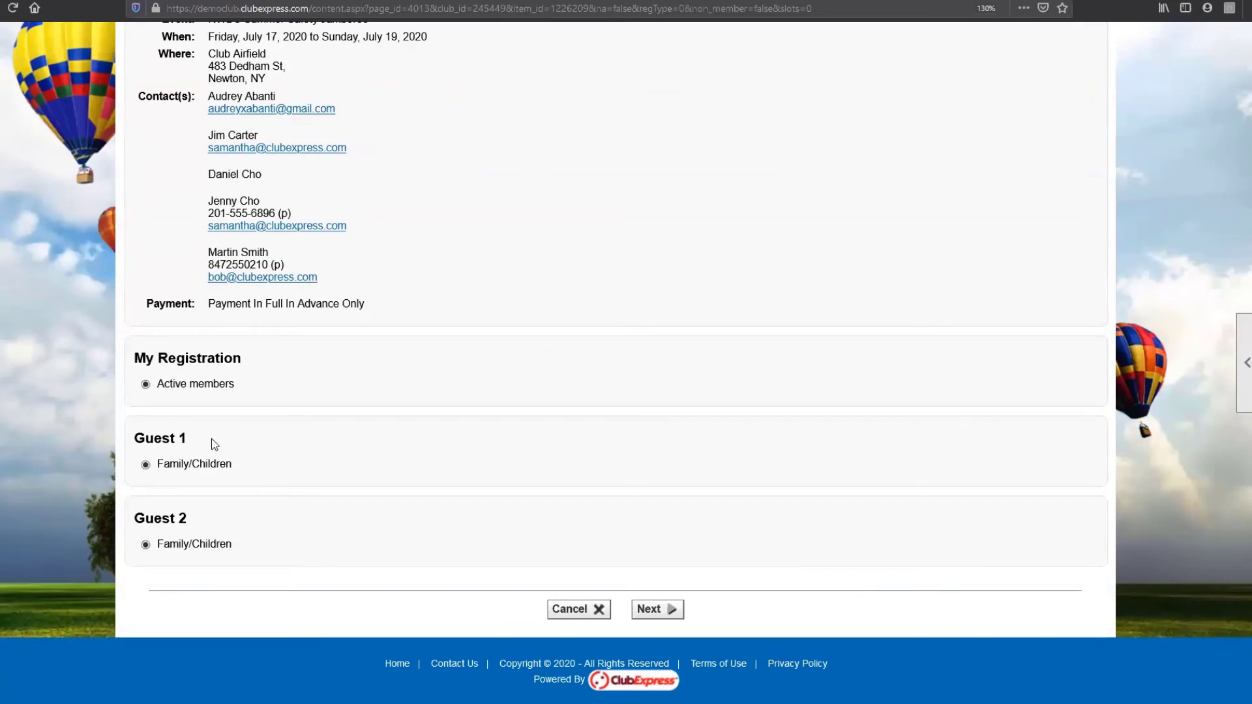
{"action": "left_click", "coordinate": [146, 464]}
{"action": "left_click", "coordinate": [650, 613]}
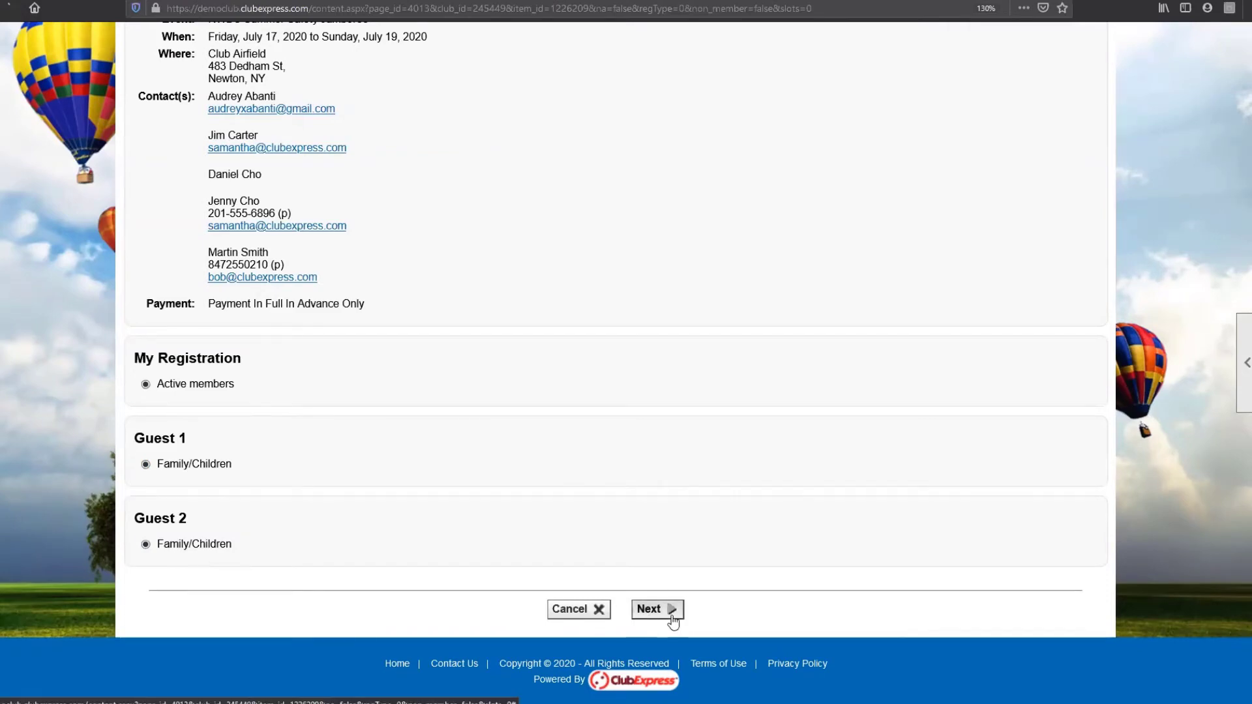
Step: Enter Guest 1's first name, last name and e-mail address
{"action": "scroll", "coordinate": [739, 591], "scroll_direction": "down", "scroll_amount": 10}
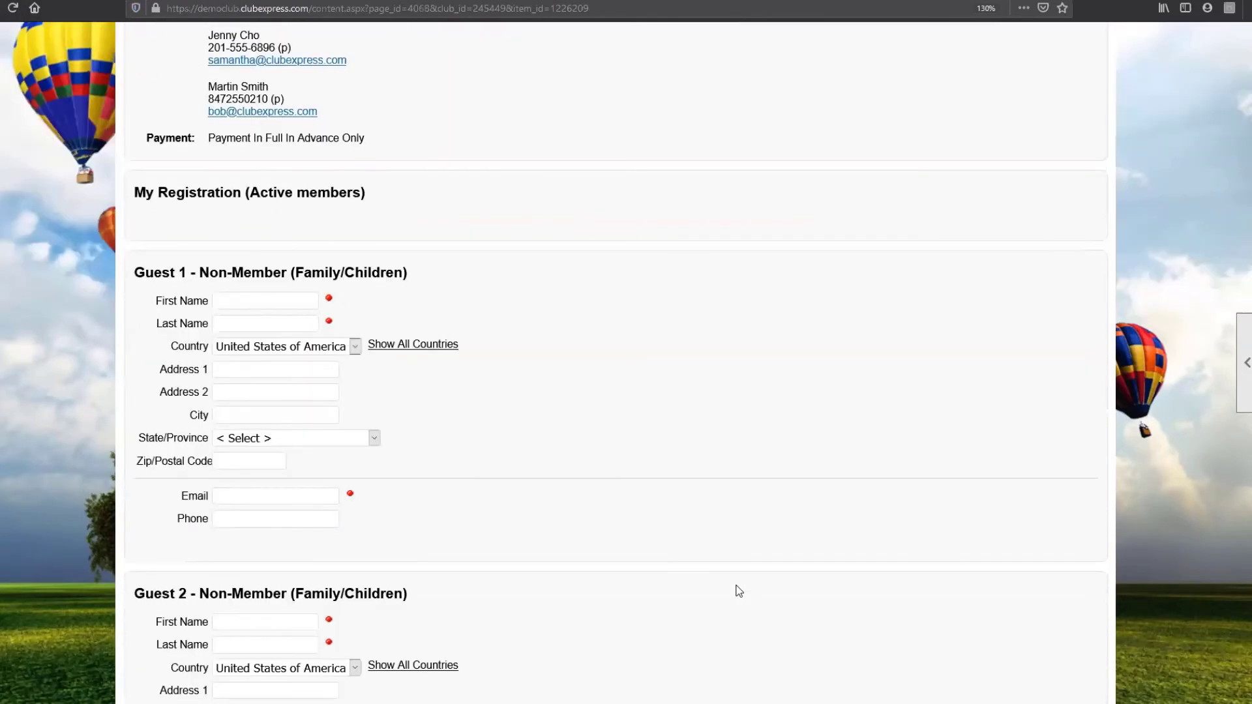
{"action": "left_click", "coordinate": [258, 201]}
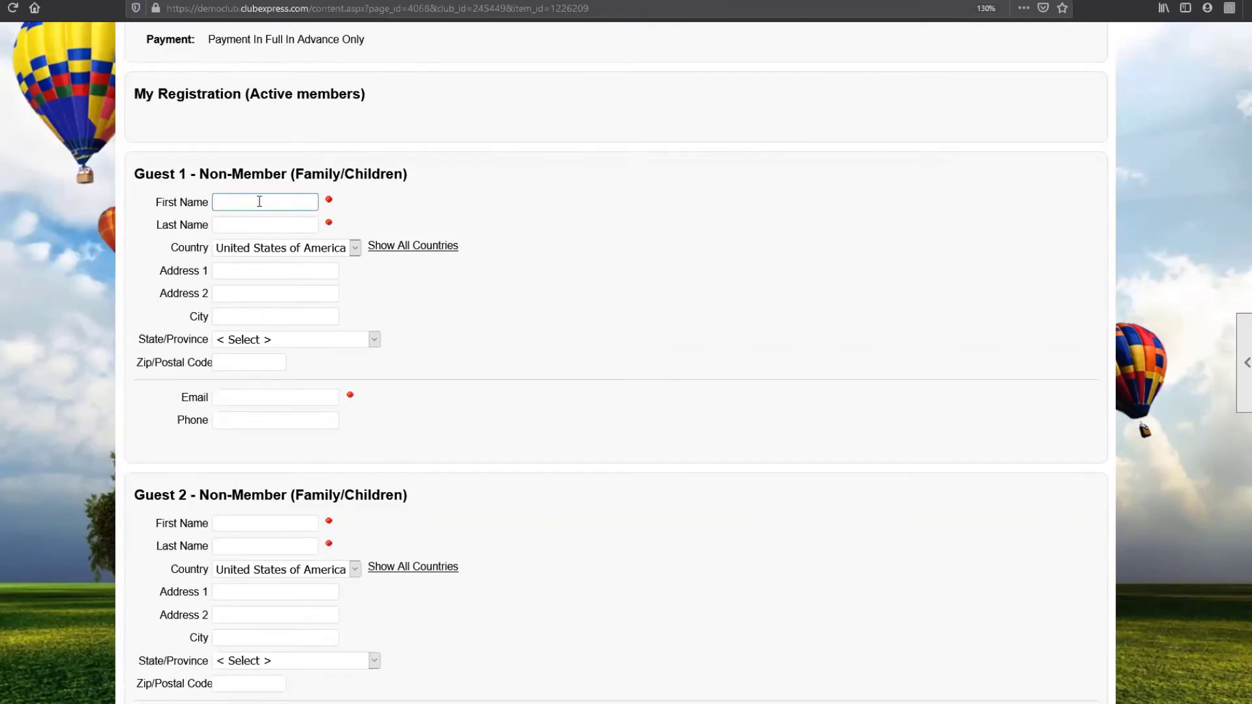
{"action": "key", "text": "Tab"}
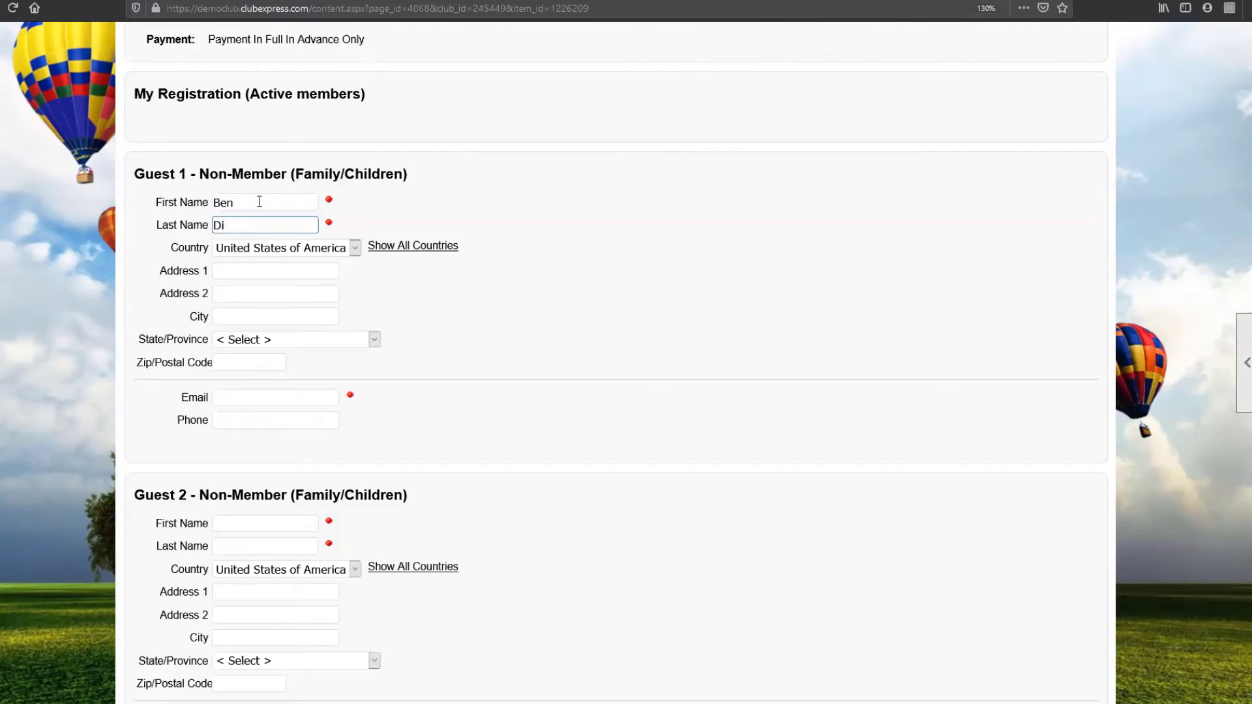
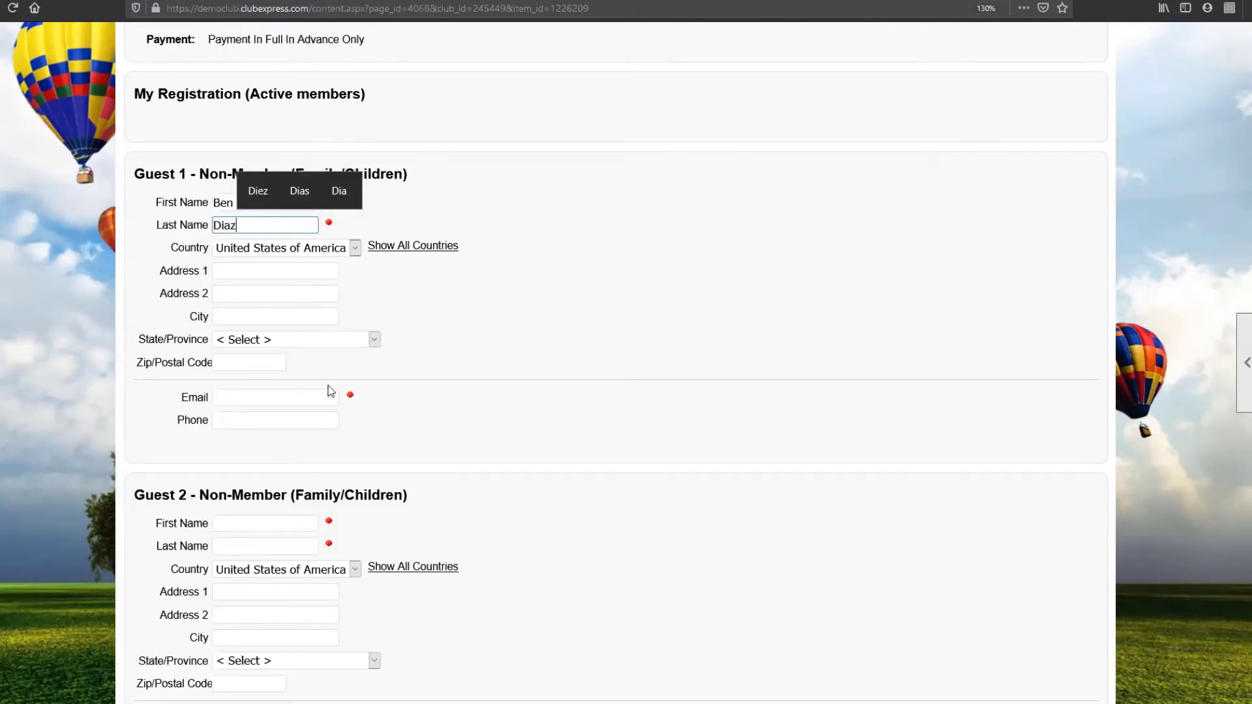
{"action": "left_click", "coordinate": [322, 395]}
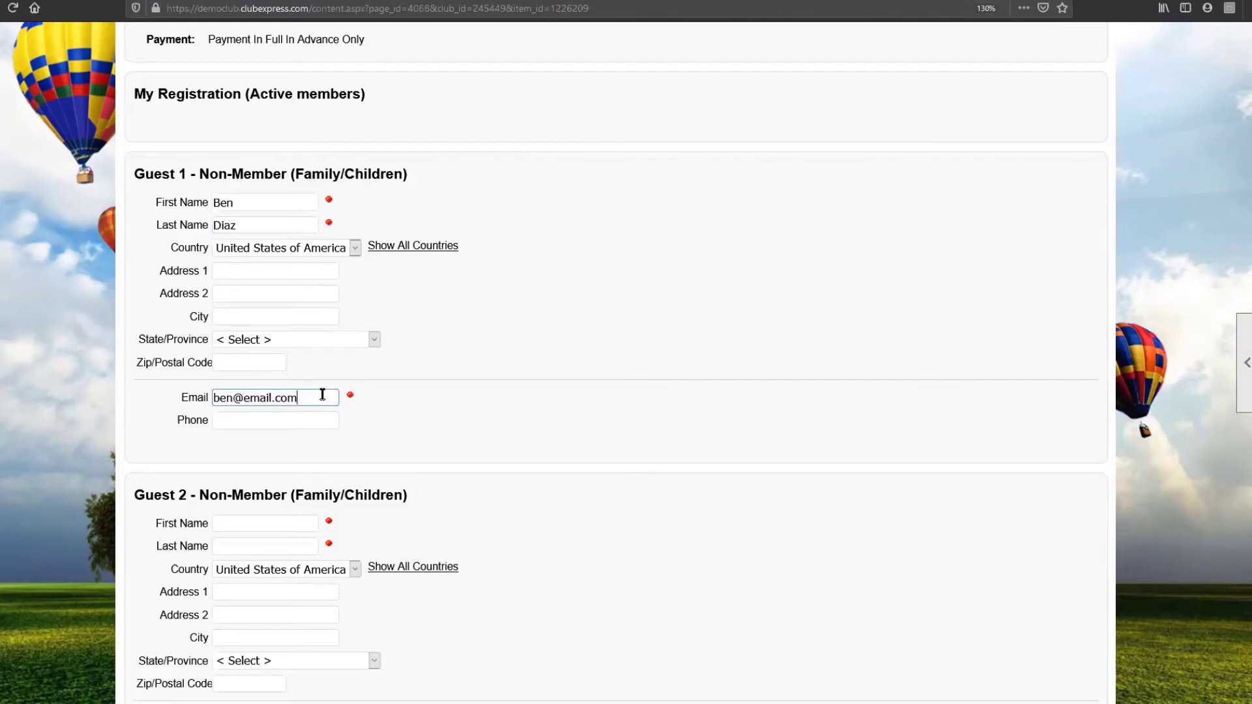
{"action": "left_click", "coordinate": [479, 444]}
Step: Enter Guest 2's first name, last name and e-mail address and submit the guest details
{"action": "scroll", "coordinate": [480, 443], "scroll_direction": "down", "scroll_amount": 2}
{"action": "scroll", "coordinate": [377, 415], "scroll_direction": "down", "scroll_amount": 3}
{"action": "key", "text": "Tab"}
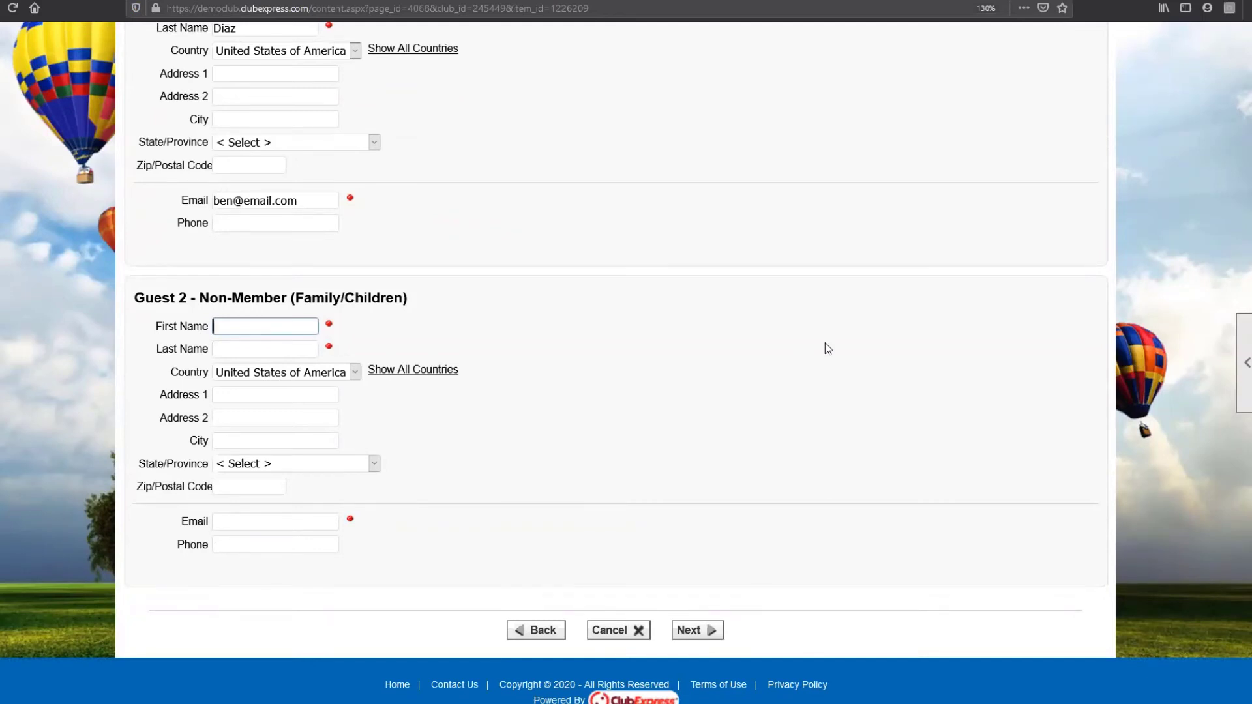
{"action": "key", "text": "Tab"}
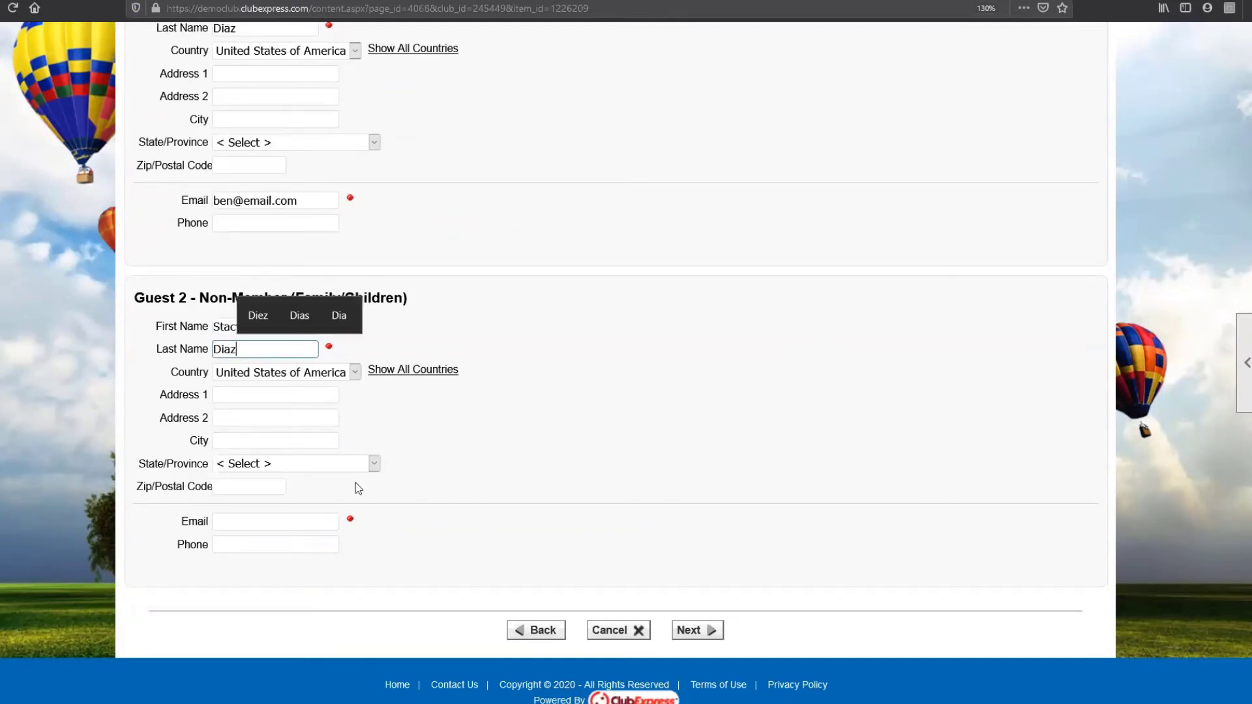
{"action": "left_click", "coordinate": [275, 526]}
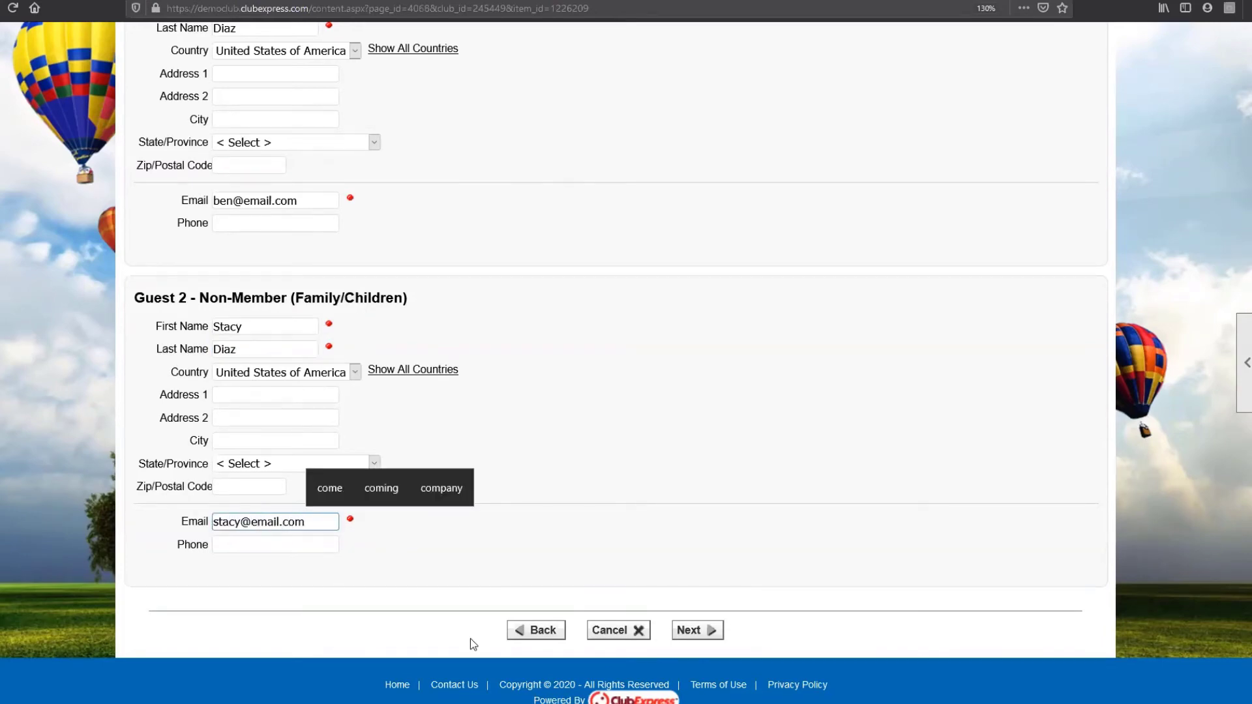
{"action": "left_click", "coordinate": [681, 634]}
Step: Add the Welcome Ice Cream Social and Burner Safety 2020 Updates to the member's activities
{"action": "scroll", "coordinate": [692, 645], "scroll_direction": "down", "scroll_amount": 5}
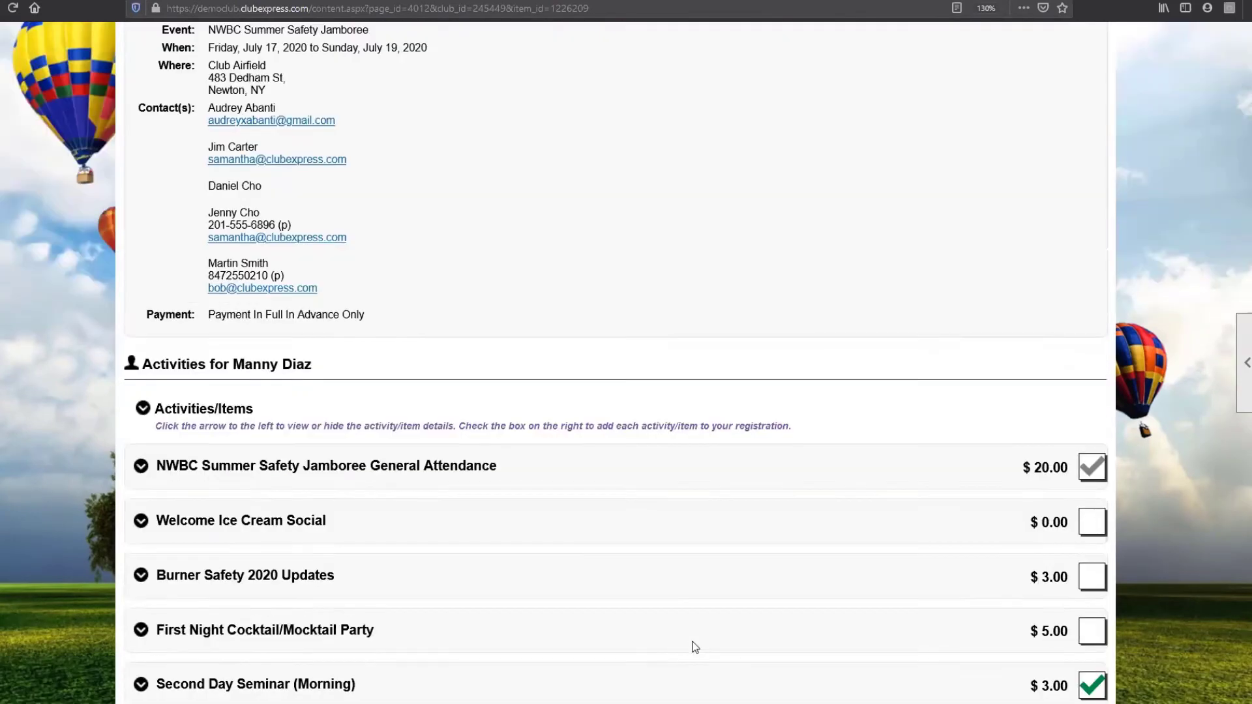
{"action": "scroll", "coordinate": [389, 430], "scroll_direction": "down", "scroll_amount": 3}
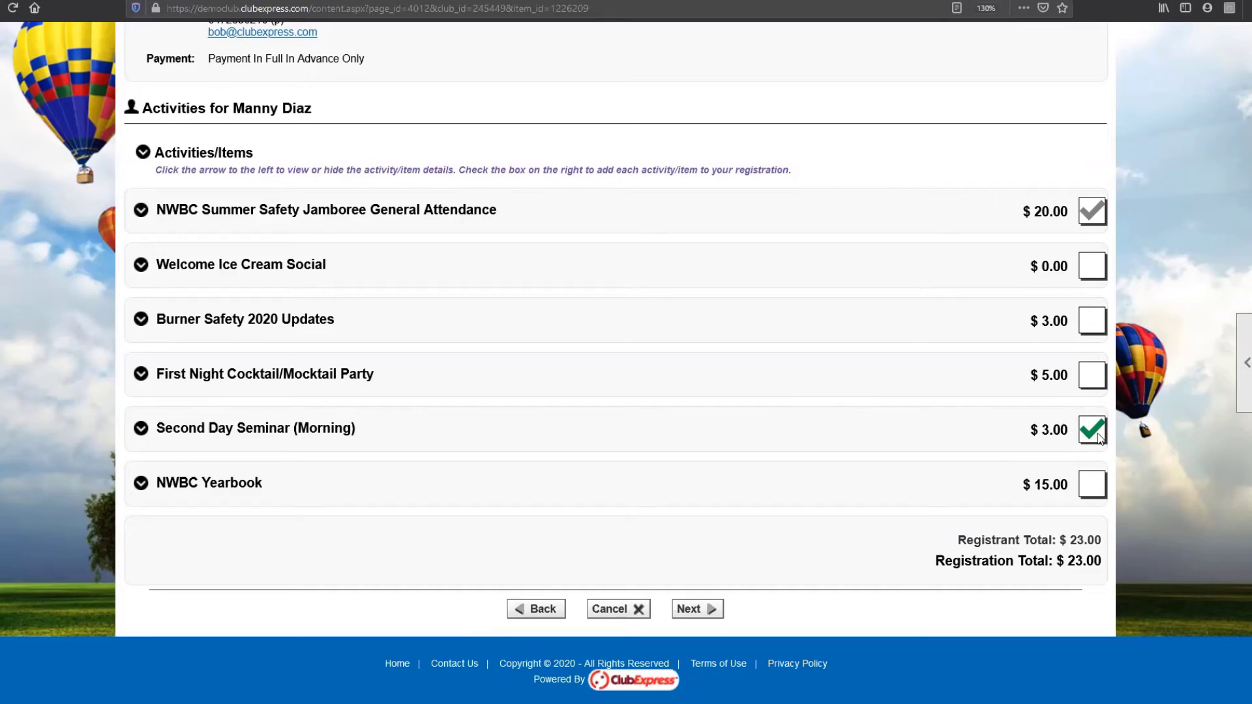
{"action": "left_click", "coordinate": [1094, 437]}
{"action": "left_click", "coordinate": [1095, 441]}
{"action": "left_click", "coordinate": [1094, 270]}
{"action": "left_click", "coordinate": [1087, 320]}
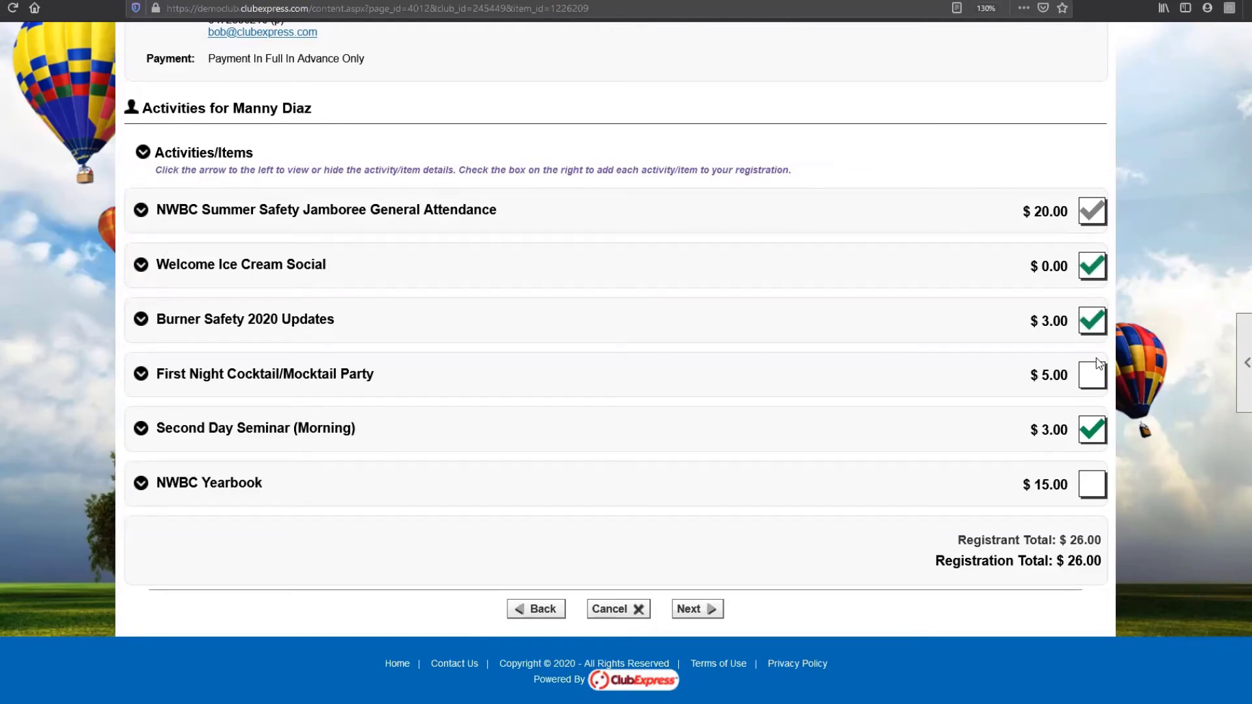
Step: Add the Cocktail/Mocktail Party and NWBC Yearbook, dropping the Second Day Seminar, for $43.00
{"action": "left_click", "coordinate": [193, 339]}
{"action": "scroll", "coordinate": [271, 397], "scroll_direction": "down", "scroll_amount": 3}
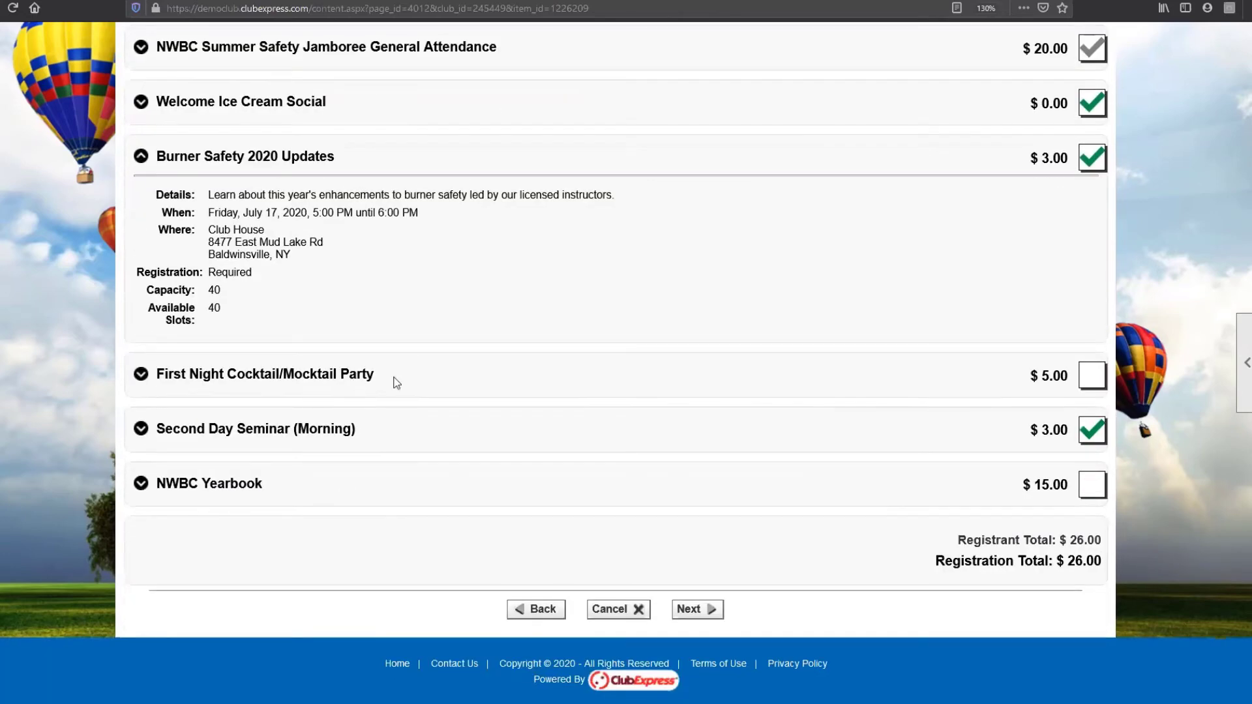
{"action": "left_click", "coordinate": [1091, 378]}
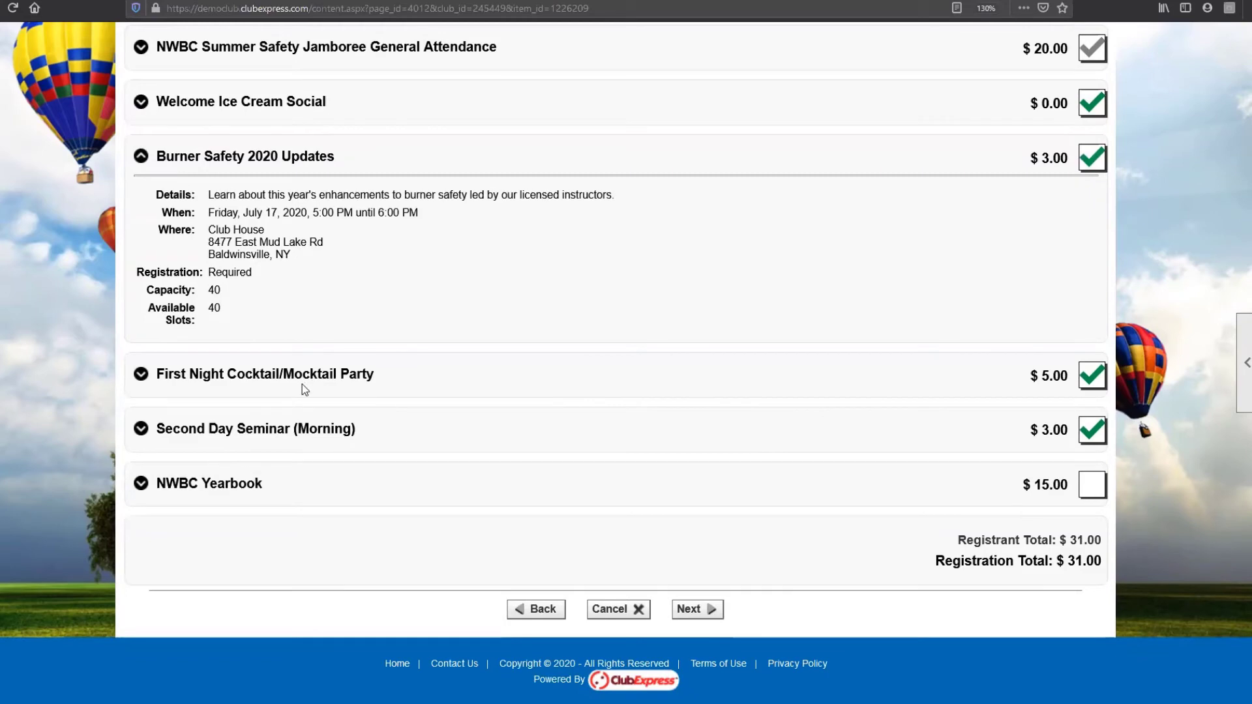
{"action": "left_click", "coordinate": [1093, 433]}
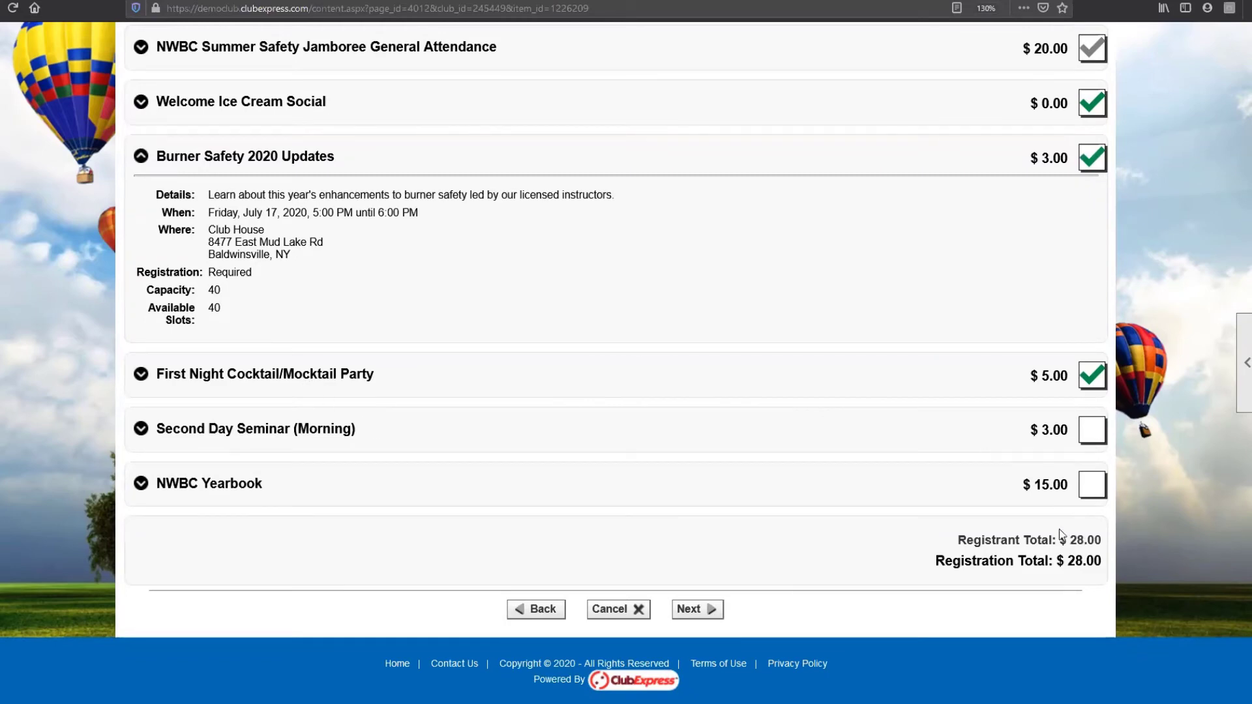
{"action": "left_click", "coordinate": [1095, 485]}
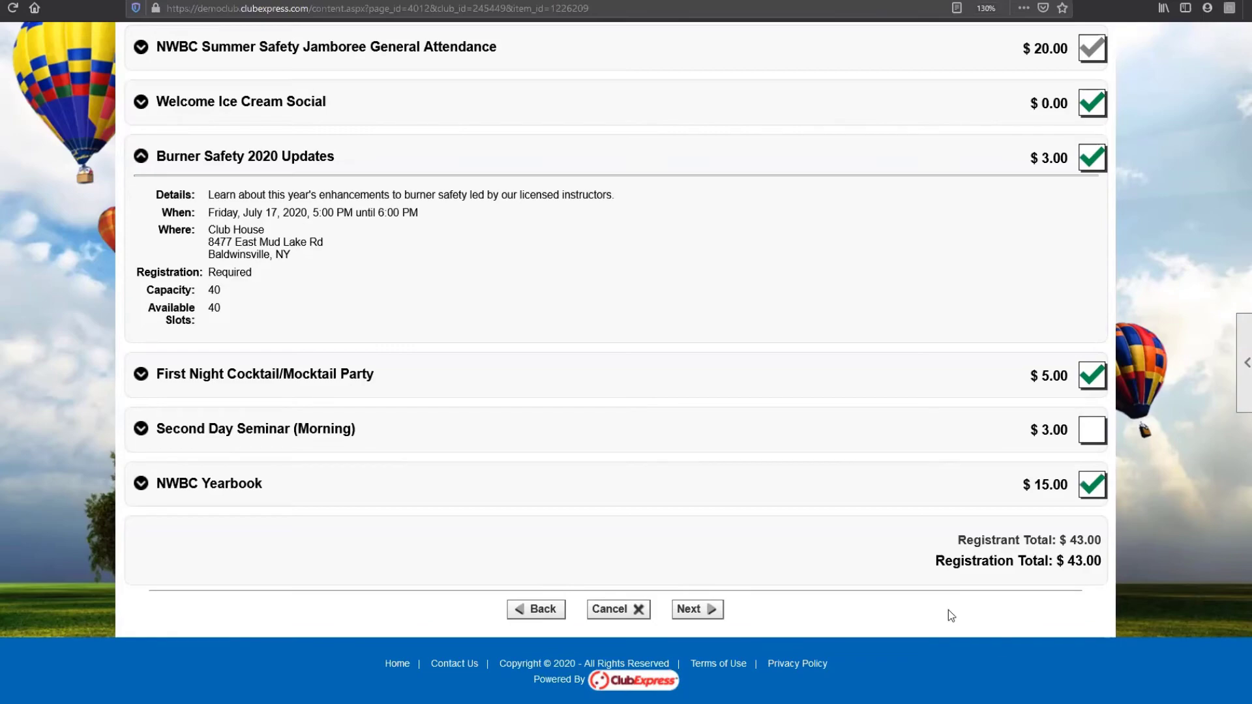
{"action": "scroll", "coordinate": [949, 611], "scroll_direction": "up", "scroll_amount": 6}
{"action": "scroll", "coordinate": [947, 616], "scroll_direction": "down", "scroll_amount": 6}
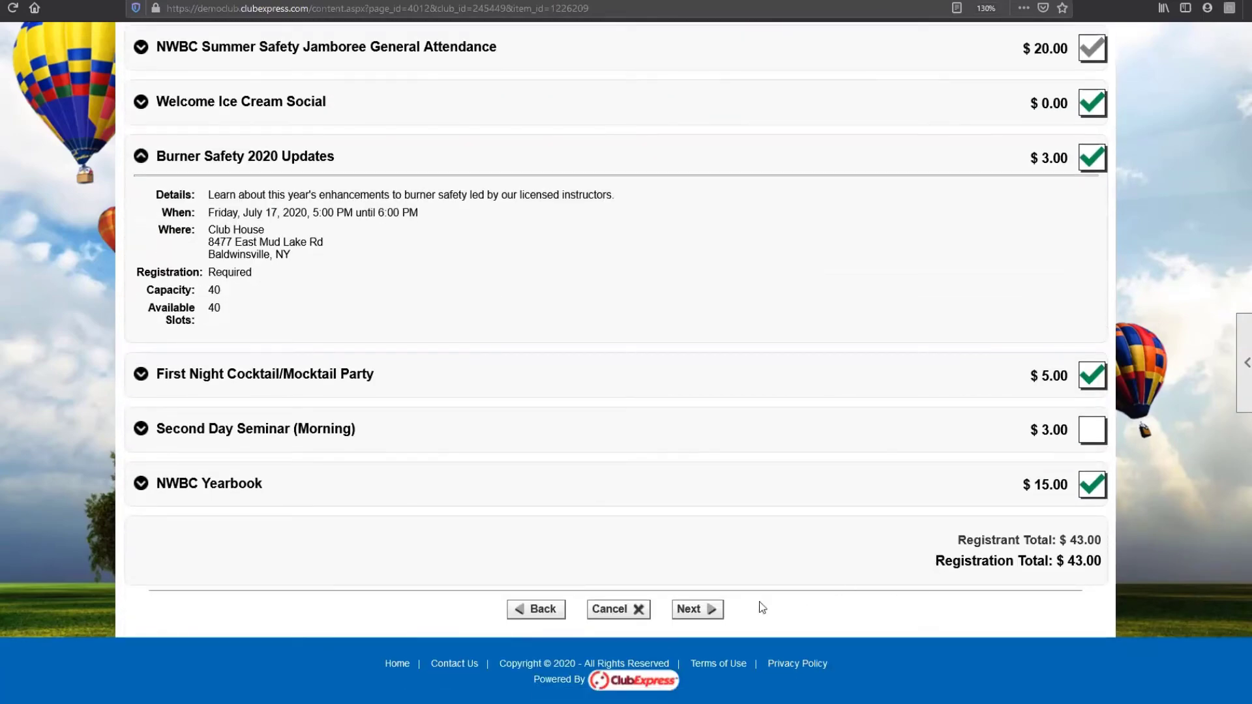
{"action": "left_click", "coordinate": [713, 610]}
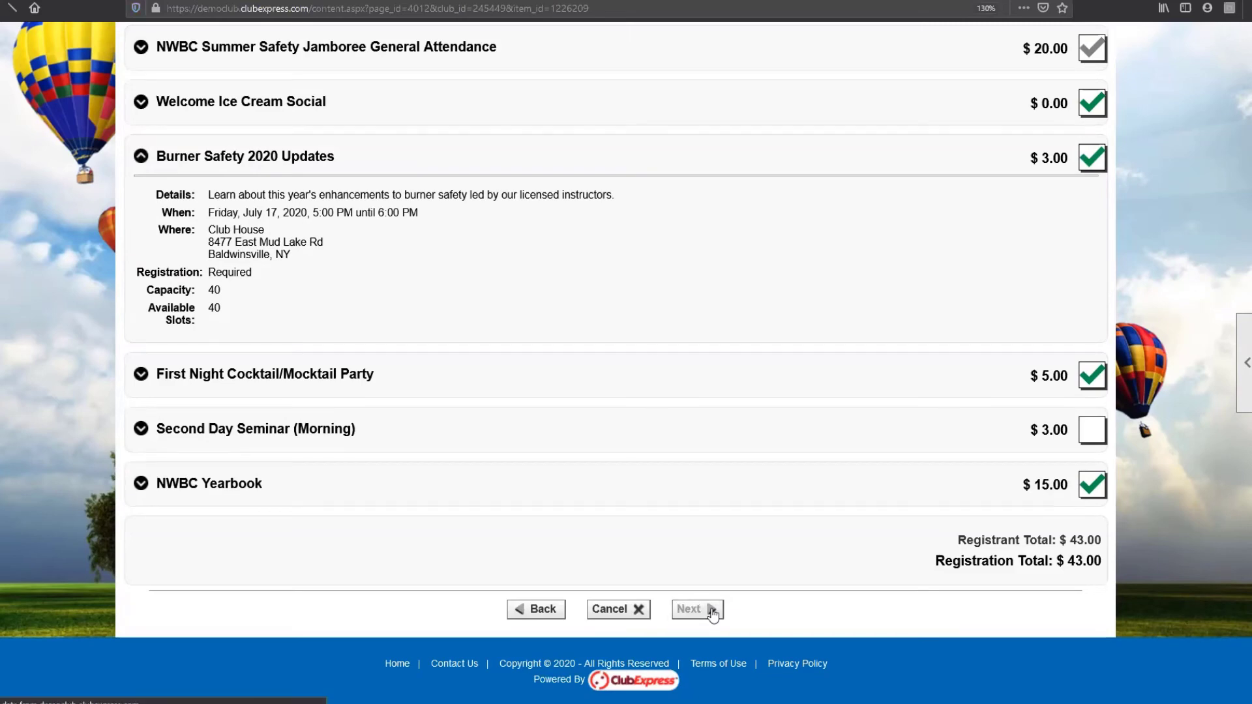
Step: Sign this guest up for Ice Cream Social, Kids Crafting Event and Cocktail/Mocktail Party ($48.00 total)
{"action": "scroll", "coordinate": [712, 613], "scroll_direction": "down", "scroll_amount": 6}
{"action": "scroll", "coordinate": [711, 612], "scroll_direction": "down", "scroll_amount": 1}
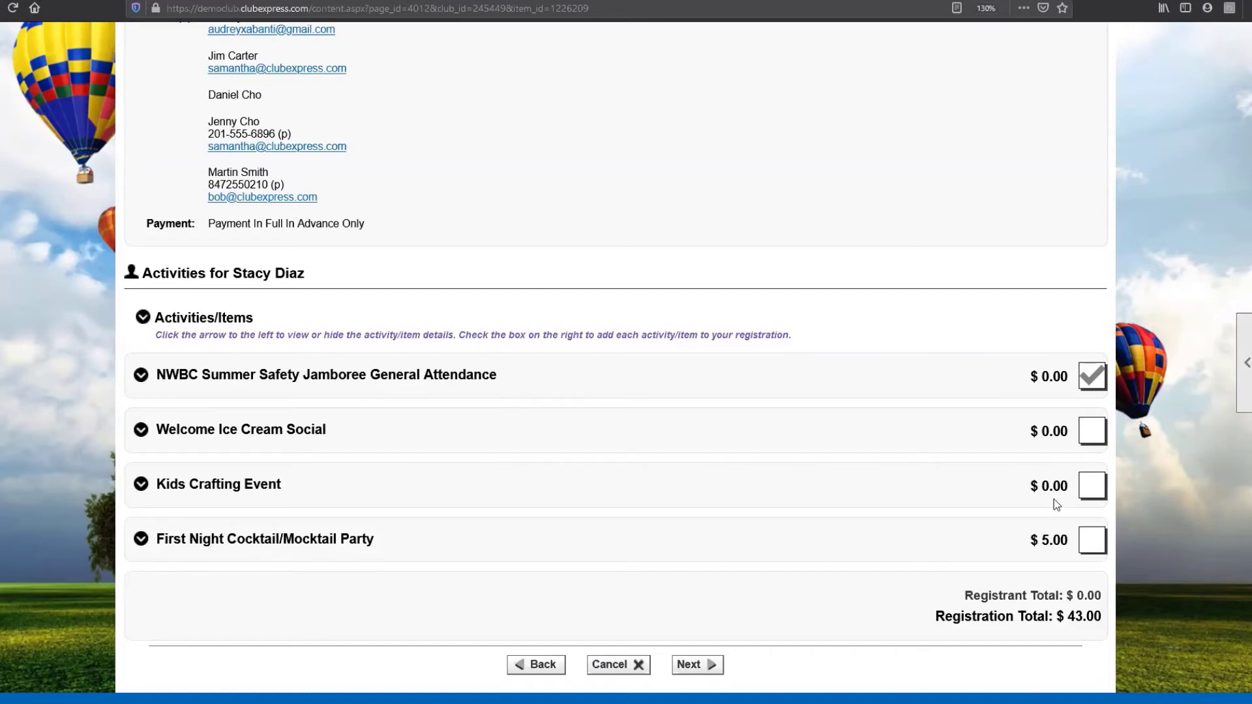
{"action": "left_click", "coordinate": [1096, 441]}
{"action": "left_click", "coordinate": [1092, 486]}
{"action": "left_click", "coordinate": [1092, 547]}
Step: Move to the next guest and add the First Night Cocktail/Mocktail Party, totalling $53.00
{"action": "left_click", "coordinate": [710, 670]}
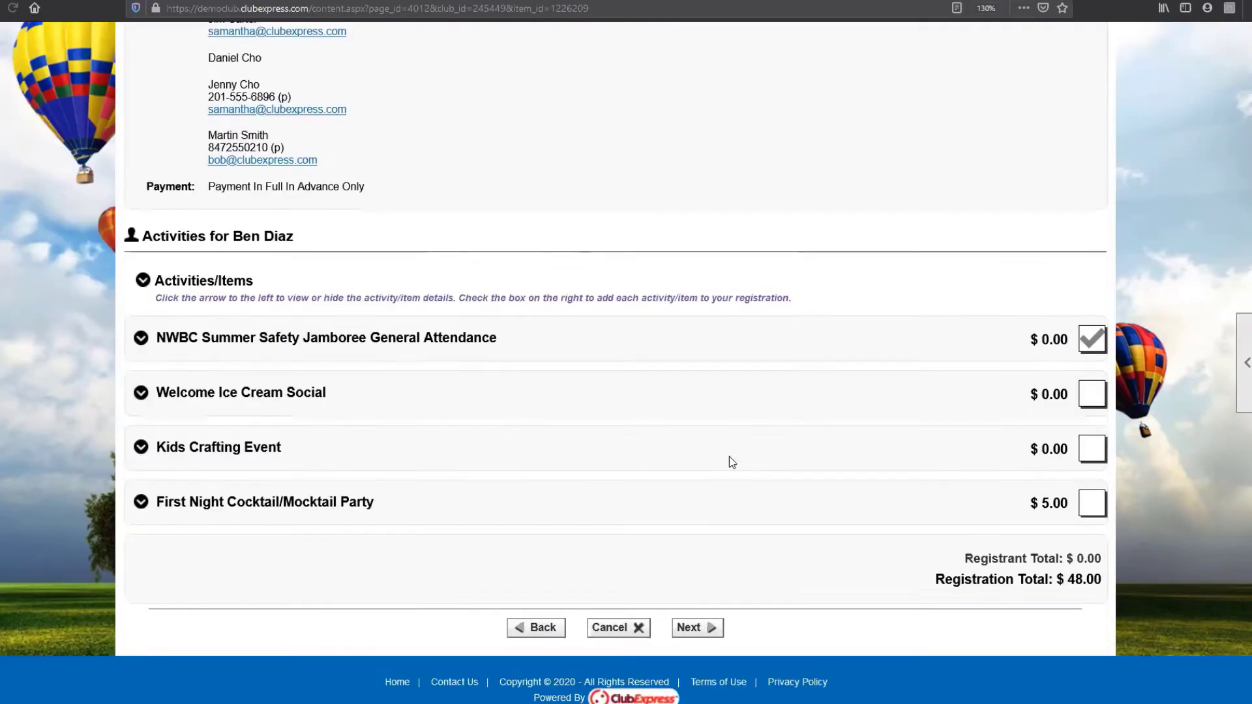
{"action": "scroll", "coordinate": [729, 457], "scroll_direction": "down", "scroll_amount": 1}
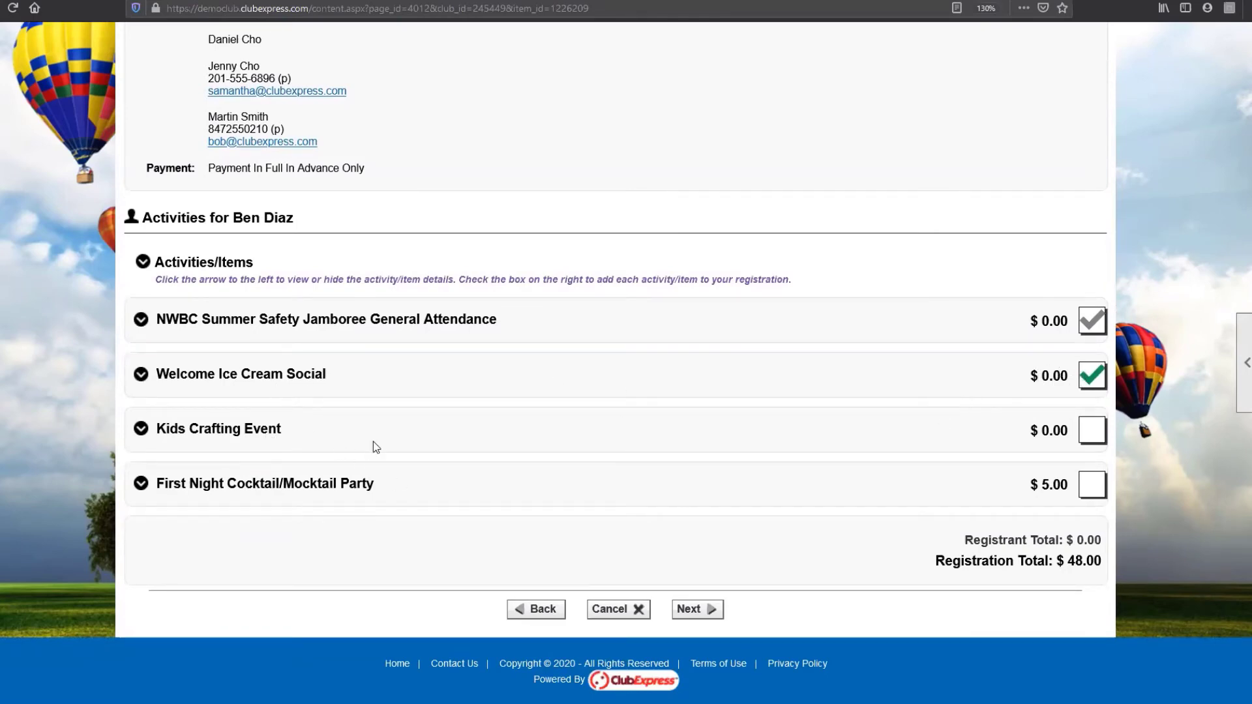
{"action": "left_click", "coordinate": [1088, 486]}
Step: Answer the cocktail party food-allergy question with None, Peanuts and Dairy for the three attendees
{"action": "left_click", "coordinate": [696, 609]}
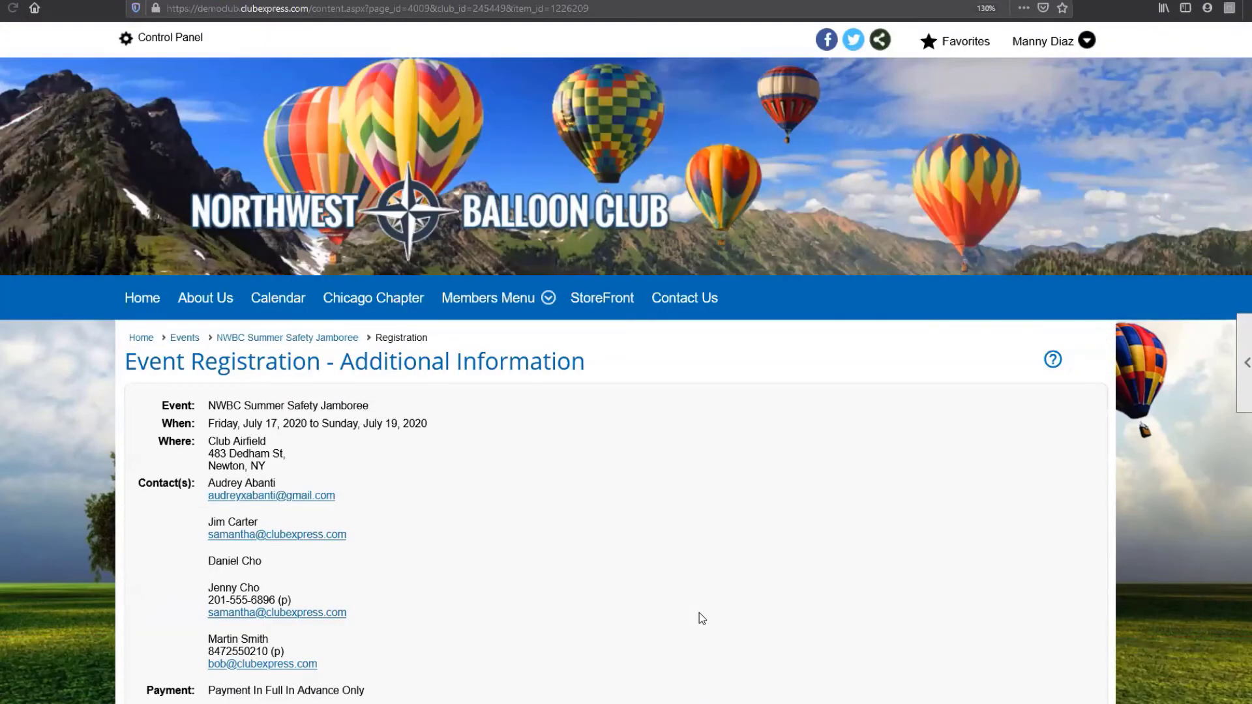
{"action": "scroll", "coordinate": [700, 587], "scroll_direction": "down", "scroll_amount": 8}
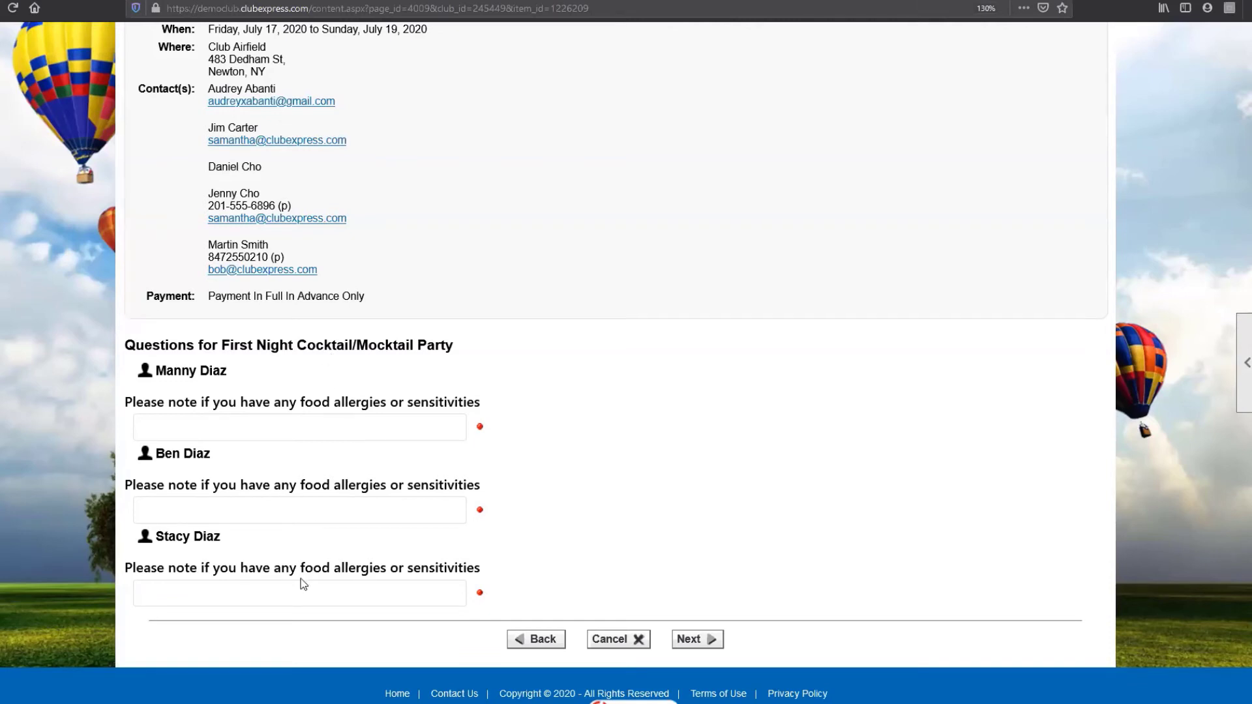
{"action": "left_click", "coordinate": [271, 423]}
{"action": "type", "text": "None"}
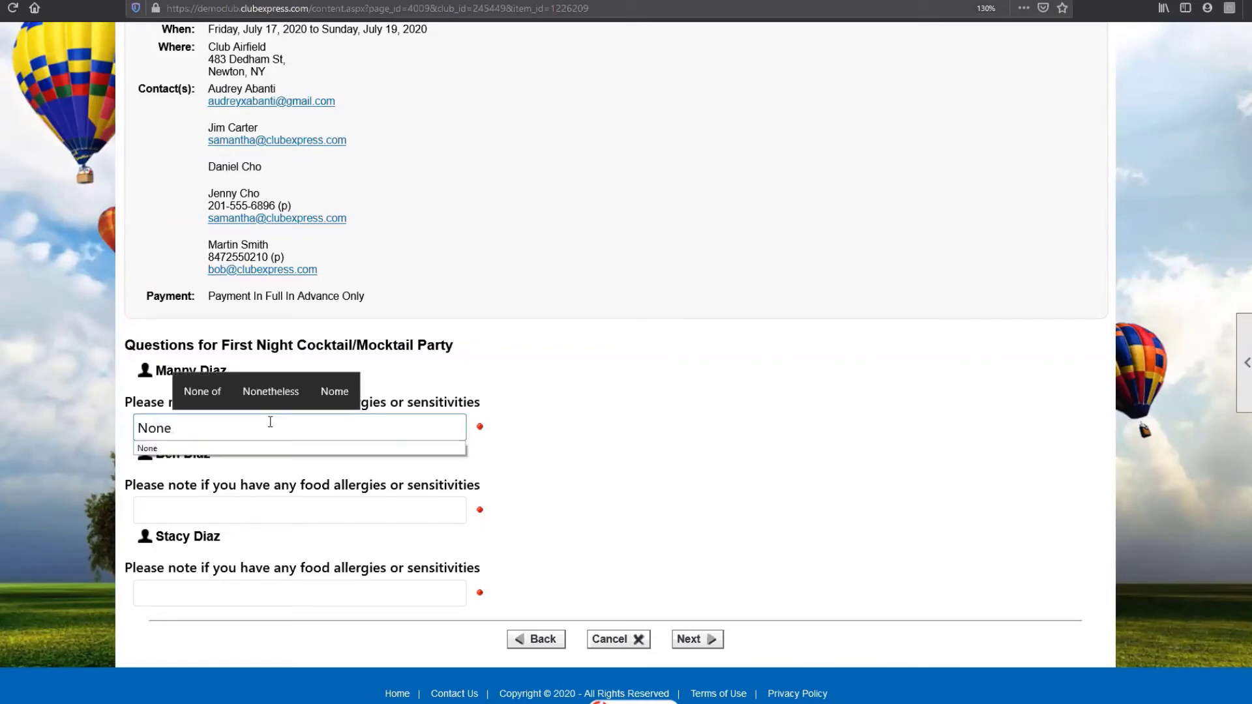
{"action": "left_click", "coordinate": [259, 516]}
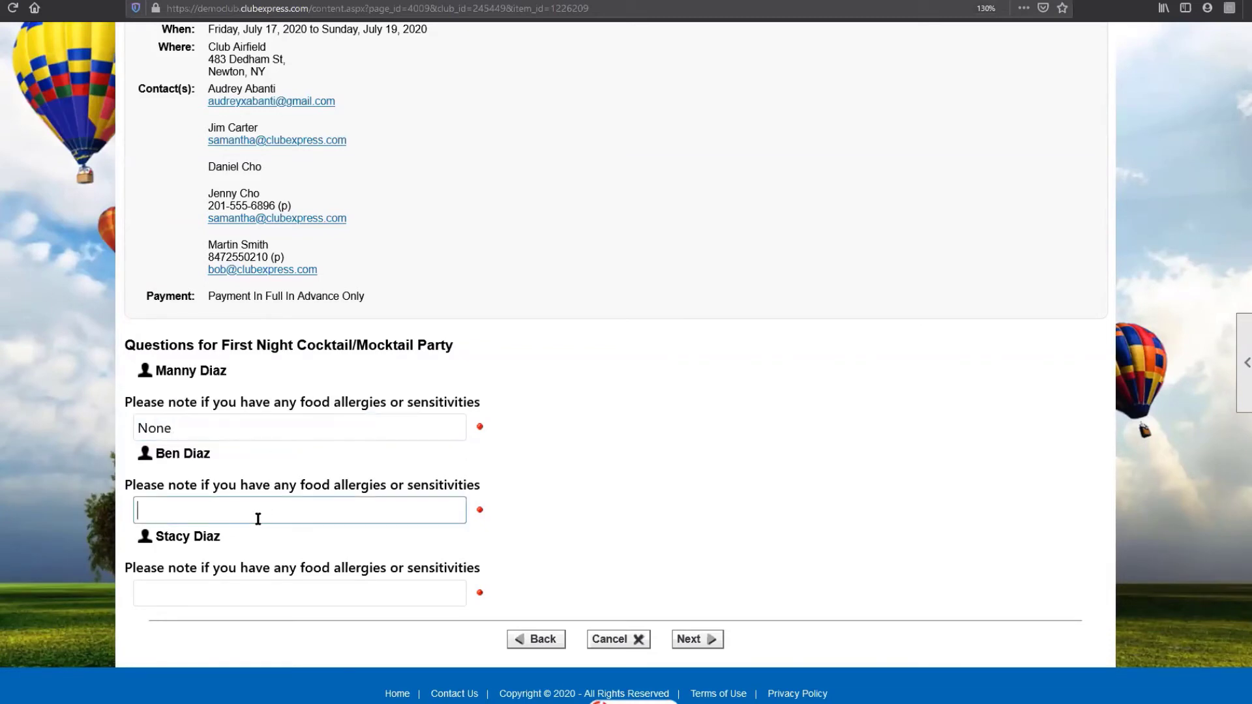
{"action": "type", "text": "Peanuts"}
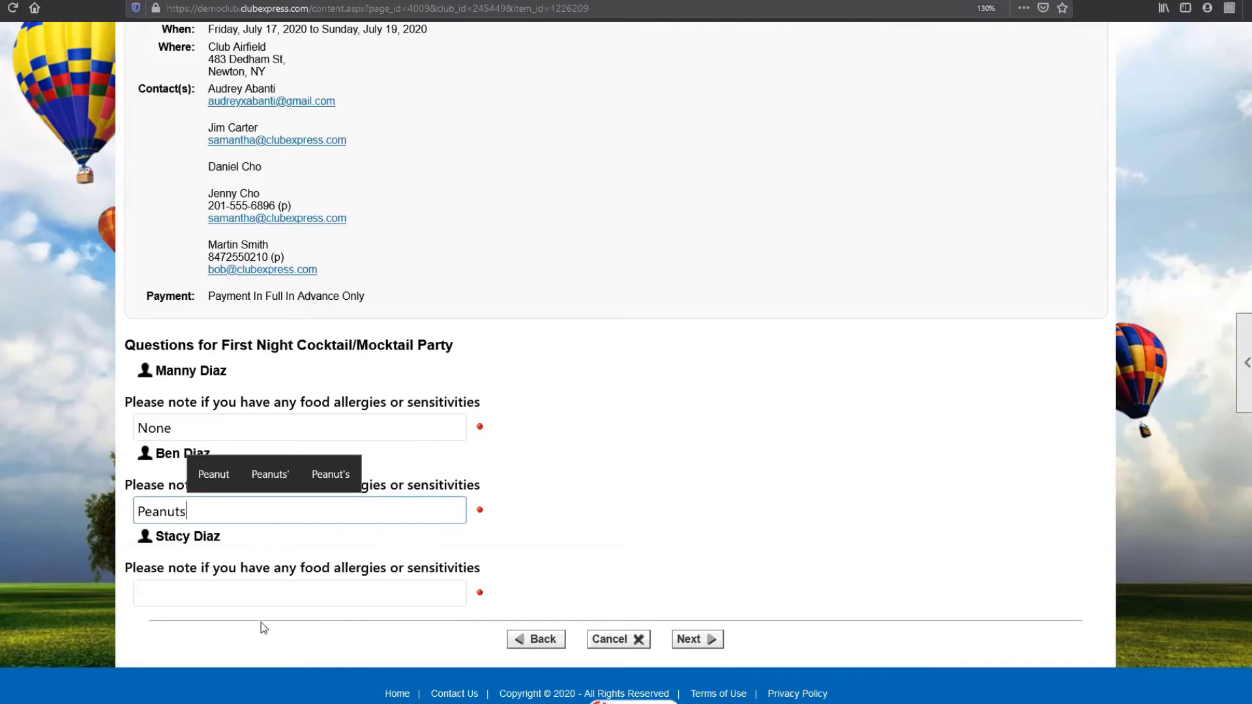
{"action": "left_click", "coordinate": [258, 594]}
{"action": "type", "text": "Dairy"}
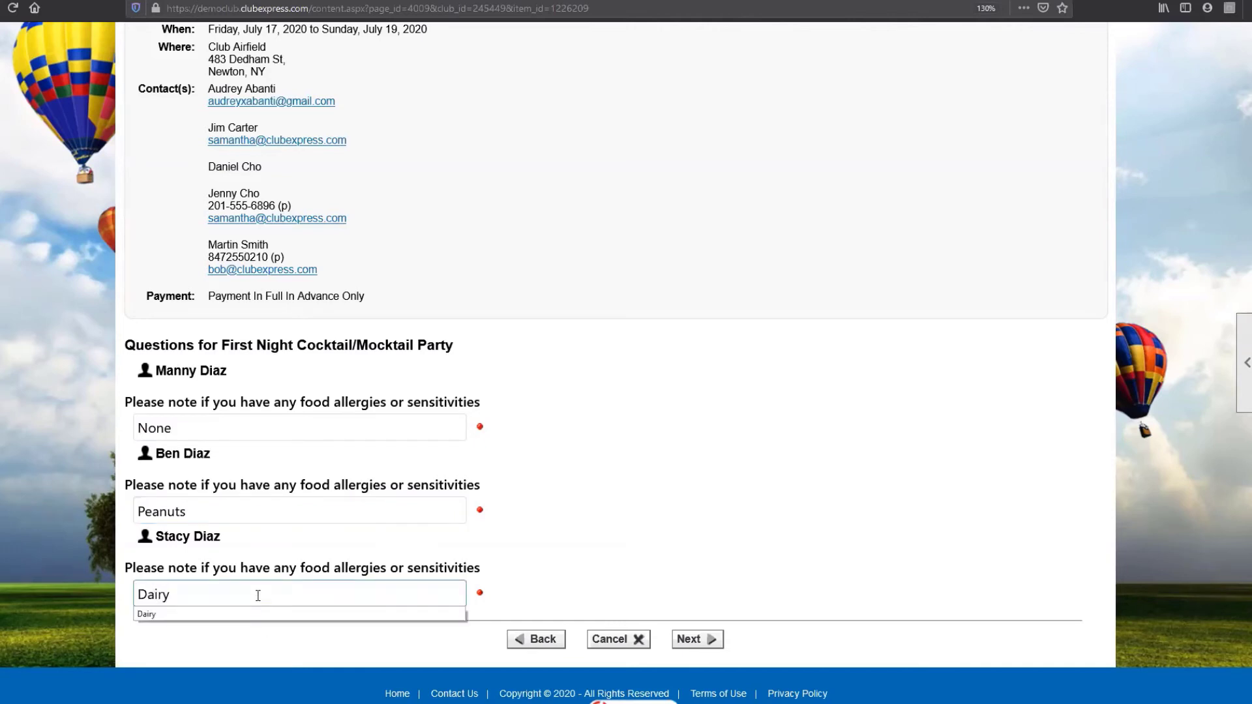
{"action": "left_click", "coordinate": [672, 576]}
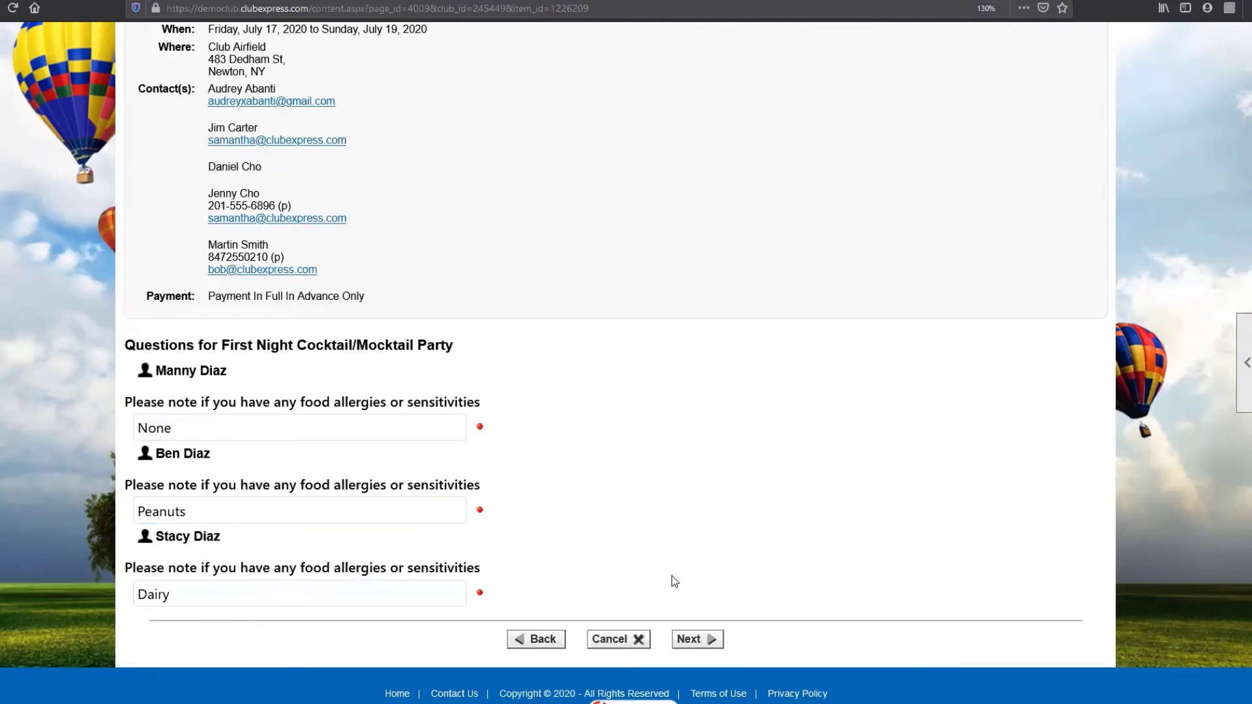
{"action": "left_click", "coordinate": [711, 641]}
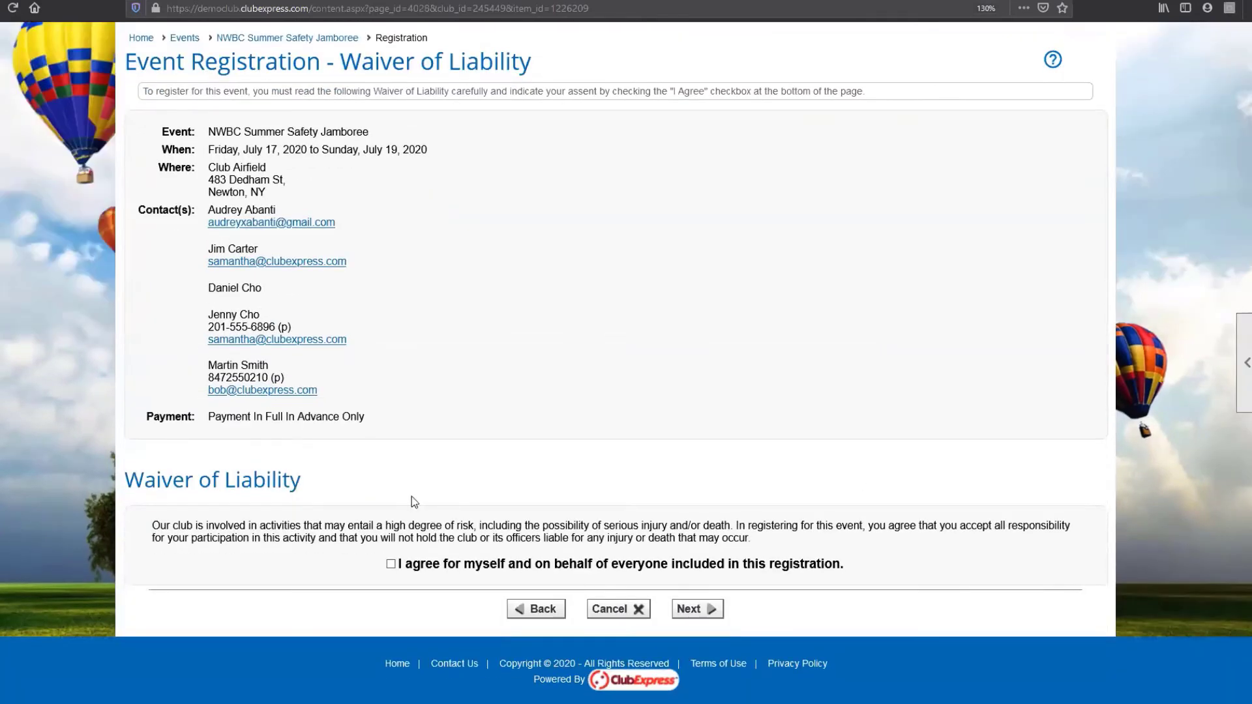
Step: Accept the liability waiver and review each attendee's activities and fees in the $53.00 summary
{"action": "left_click", "coordinate": [391, 565]}
{"action": "left_click", "coordinate": [705, 610]}
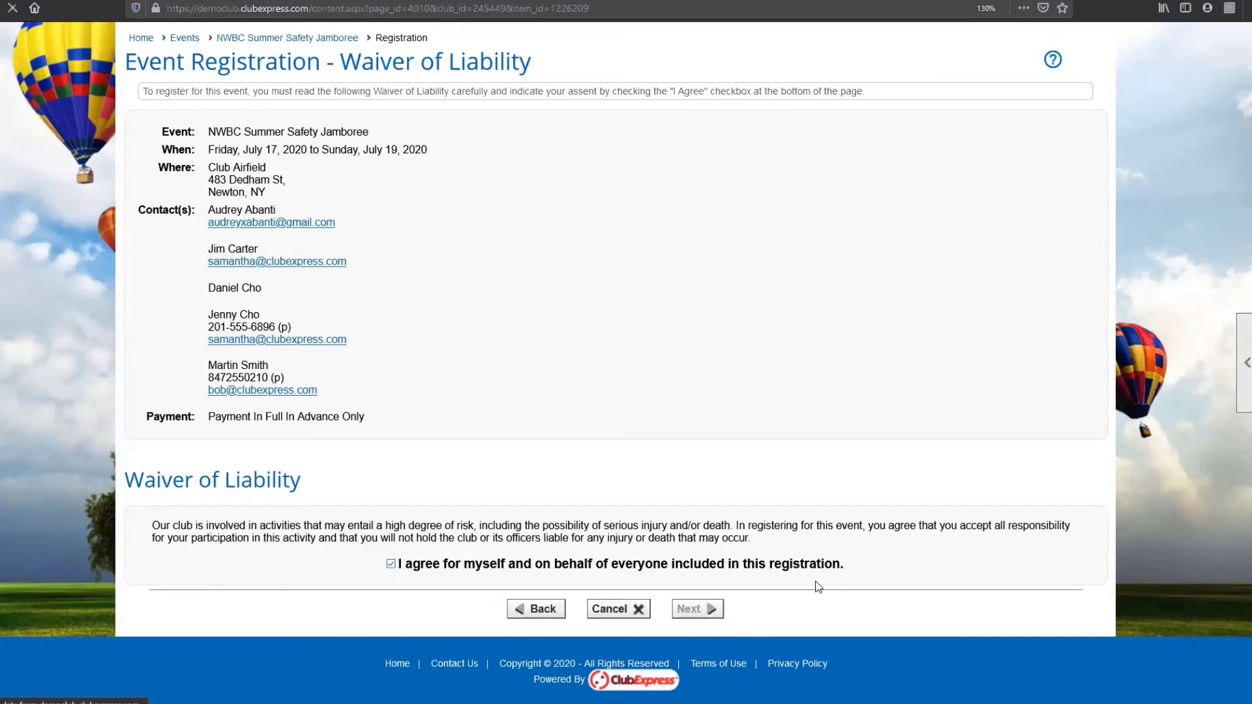
{"action": "scroll", "coordinate": [834, 578], "scroll_direction": "down", "scroll_amount": 5}
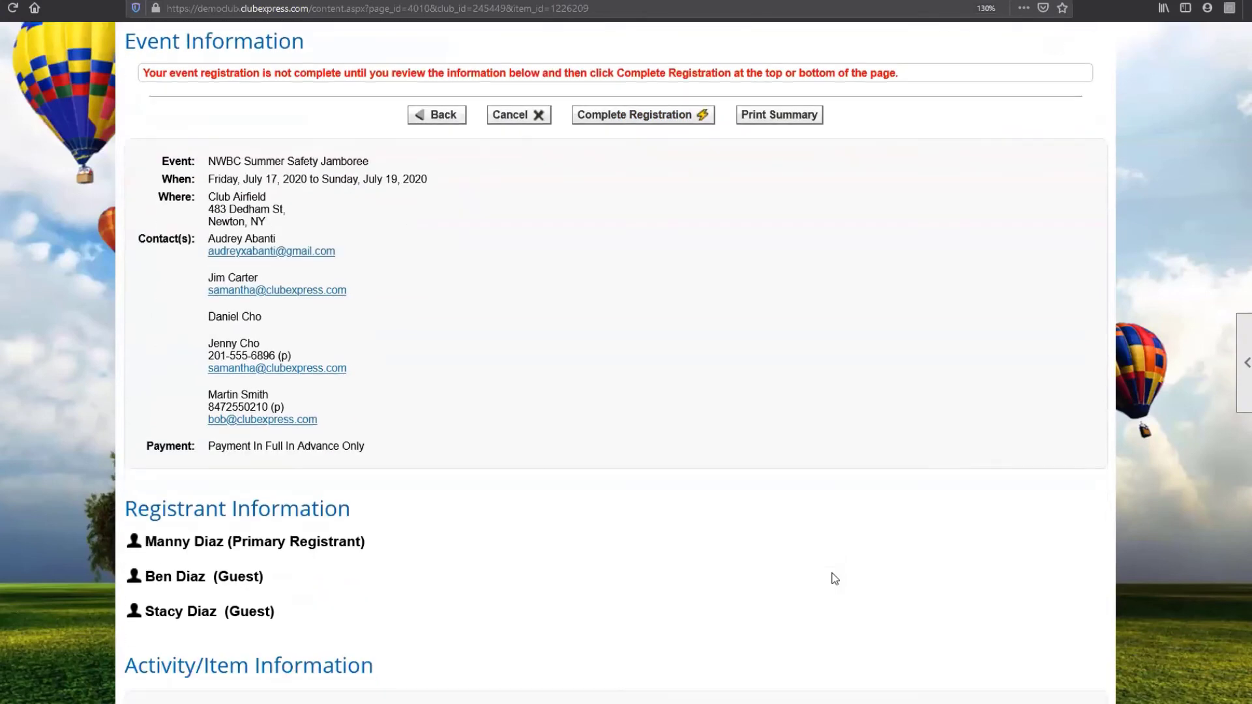
{"action": "scroll", "coordinate": [836, 572], "scroll_direction": "up", "scroll_amount": 6}
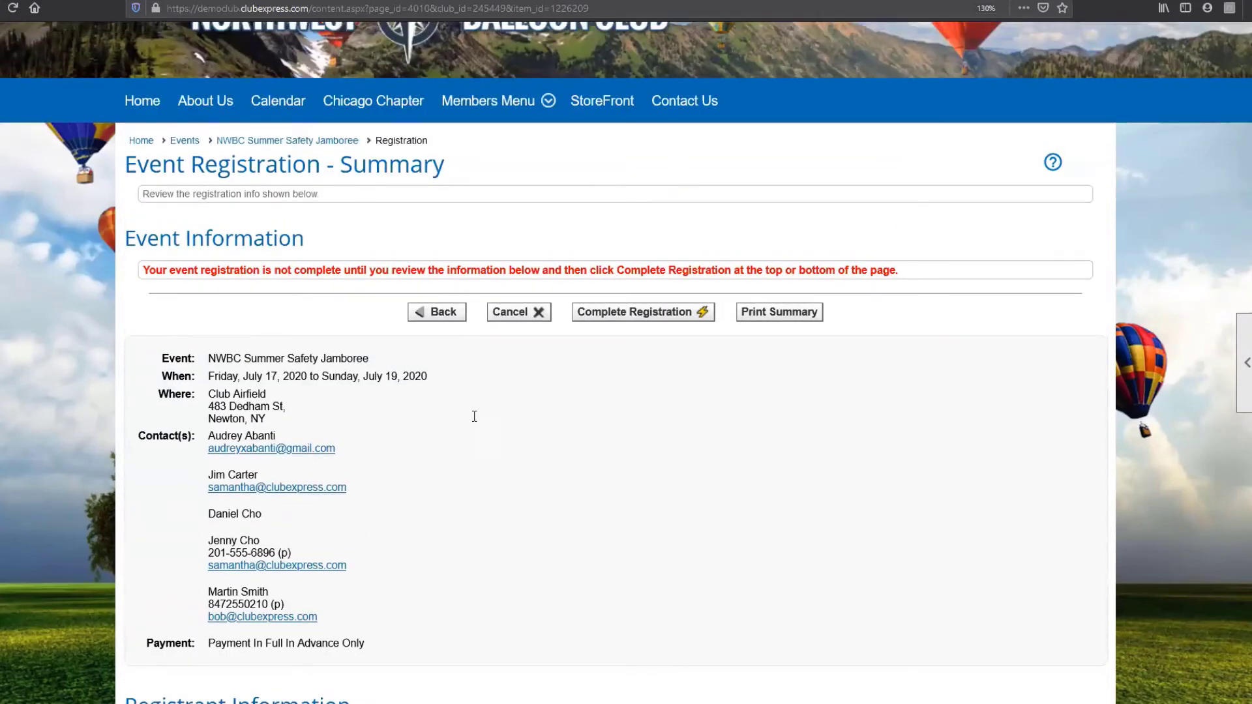
{"action": "scroll", "coordinate": [428, 591], "scroll_direction": "down", "scroll_amount": 10}
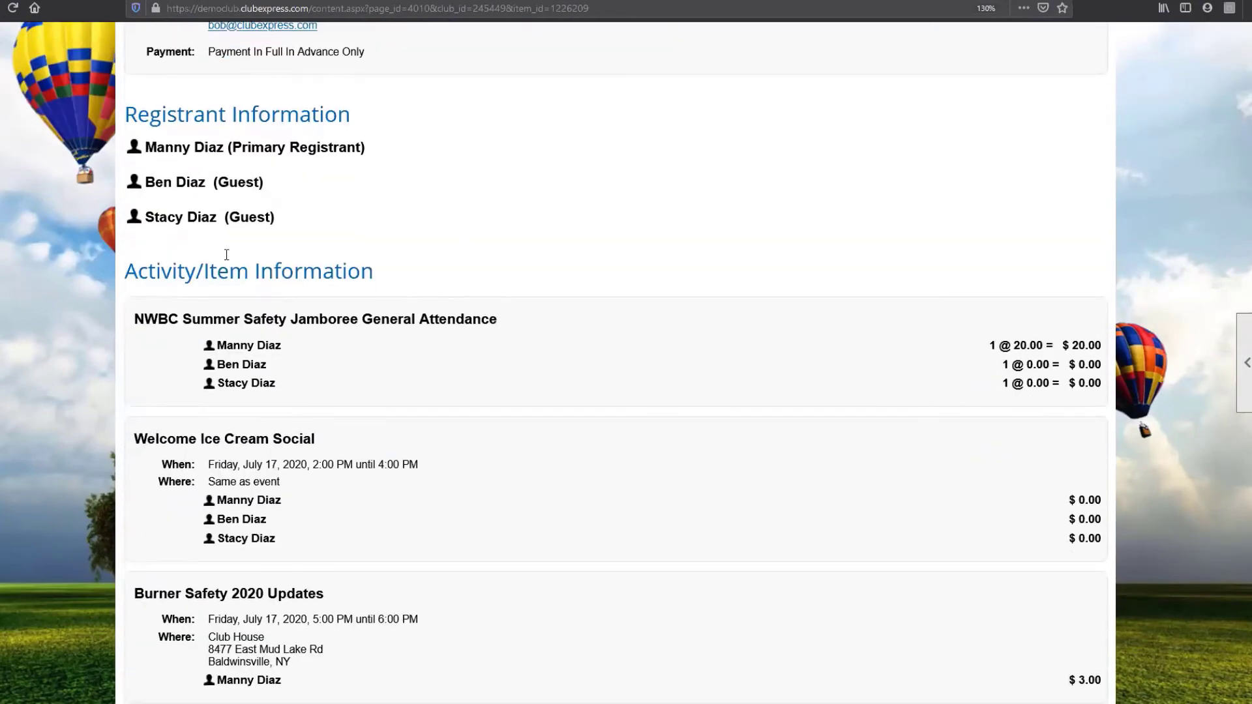
{"action": "scroll", "coordinate": [383, 344], "scroll_direction": "down", "scroll_amount": 2}
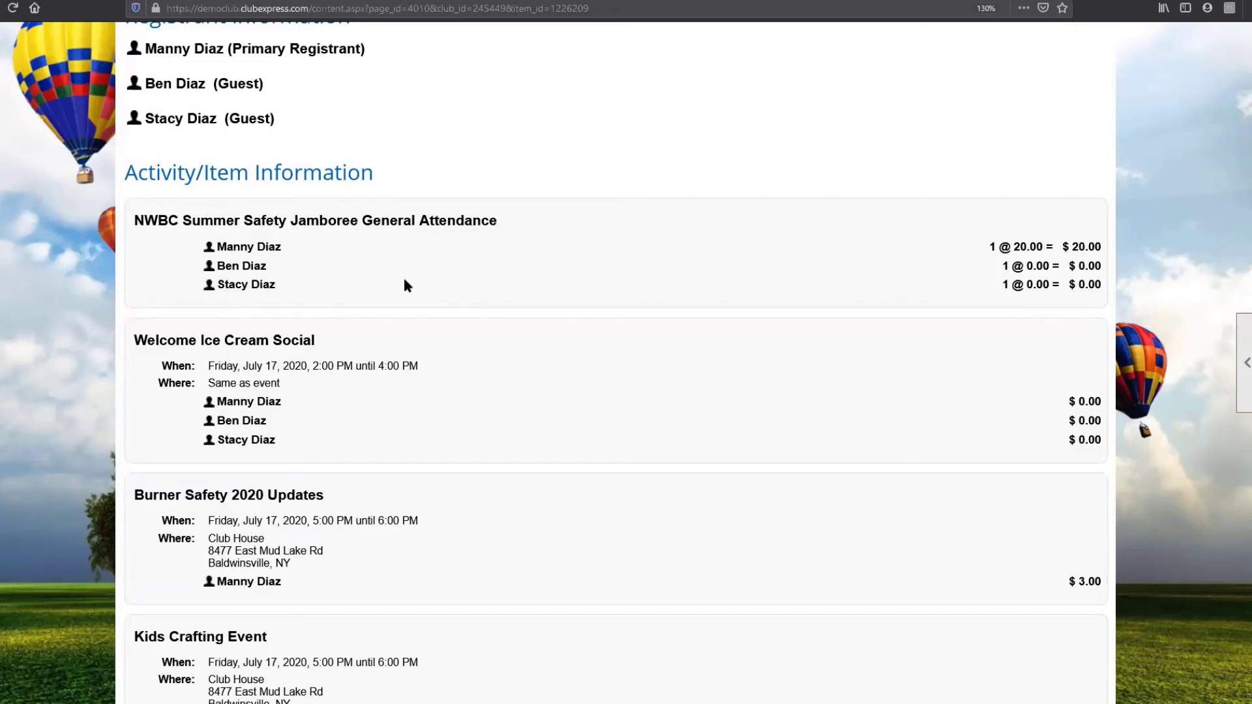
{"action": "scroll", "coordinate": [405, 285], "scroll_direction": "down", "scroll_amount": 3}
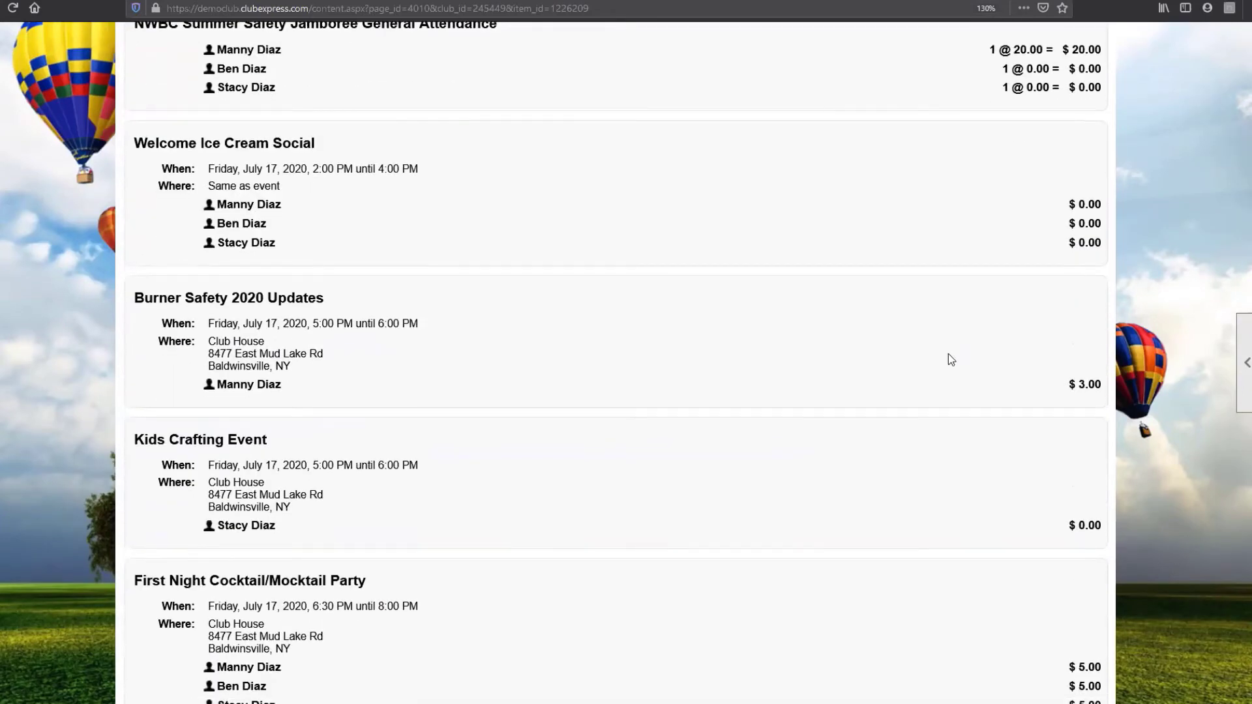
{"action": "scroll", "coordinate": [946, 359], "scroll_direction": "down", "scroll_amount": 3}
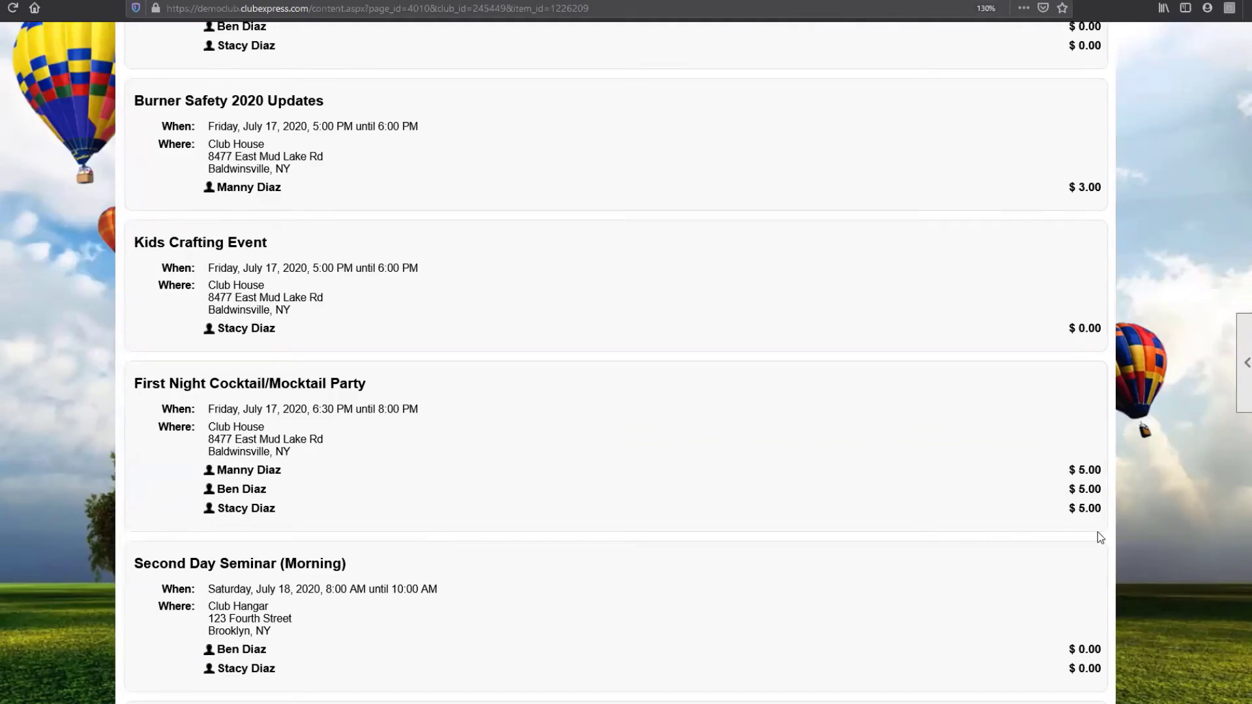
{"action": "scroll", "coordinate": [617, 431], "scroll_direction": "down", "scroll_amount": 1}
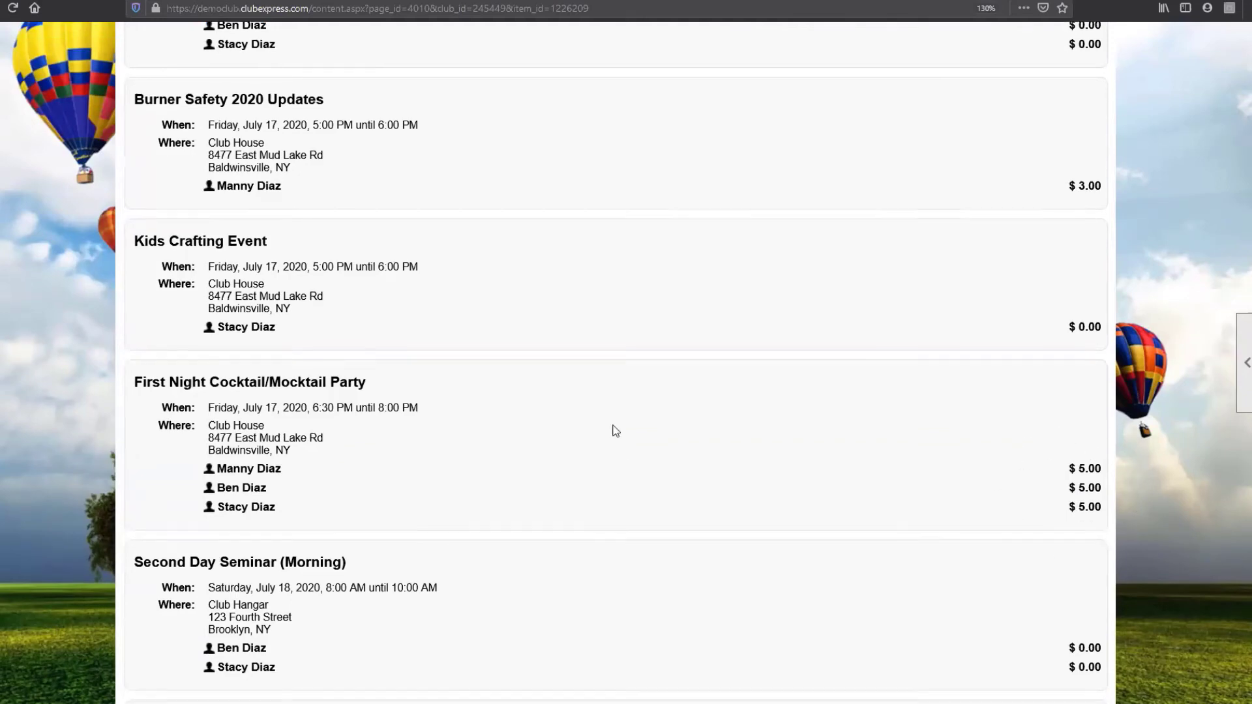
{"action": "scroll", "coordinate": [615, 430], "scroll_direction": "down", "scroll_amount": 5}
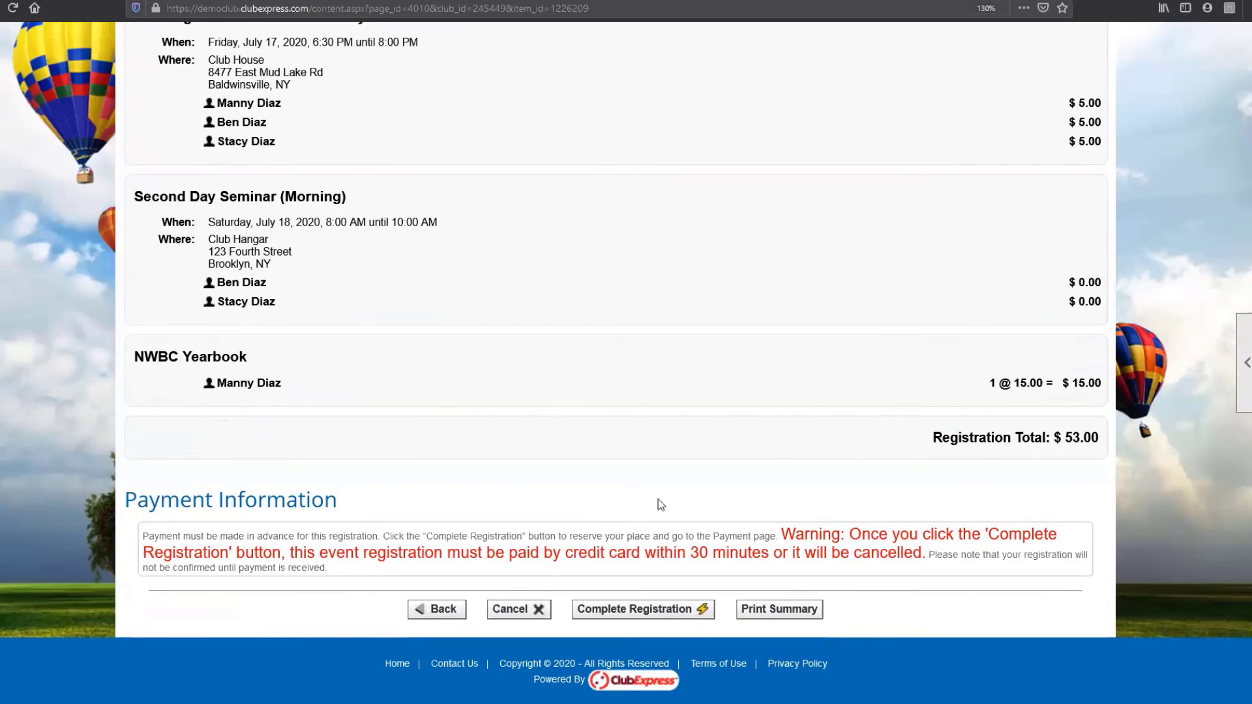
Step: Complete the registration, acknowledge both messages, and review the Make Payment page showing $53.00 due
{"action": "left_click", "coordinate": [674, 614]}
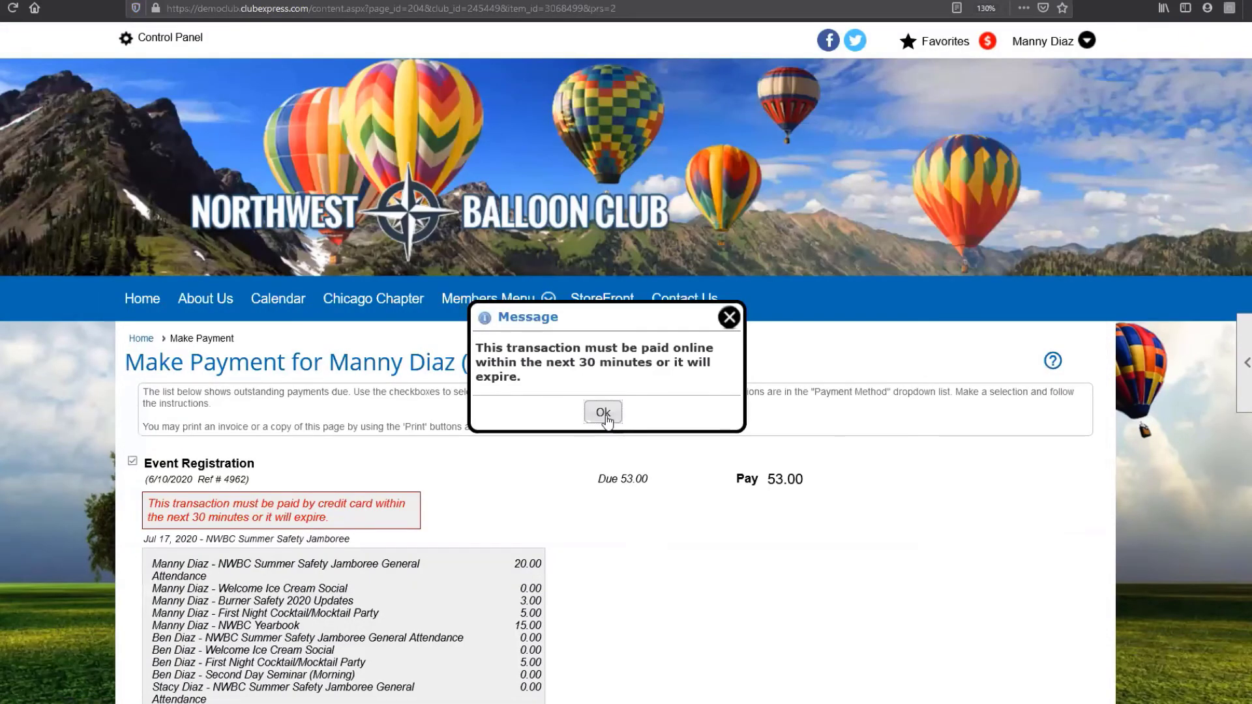
{"action": "left_click", "coordinate": [605, 421]}
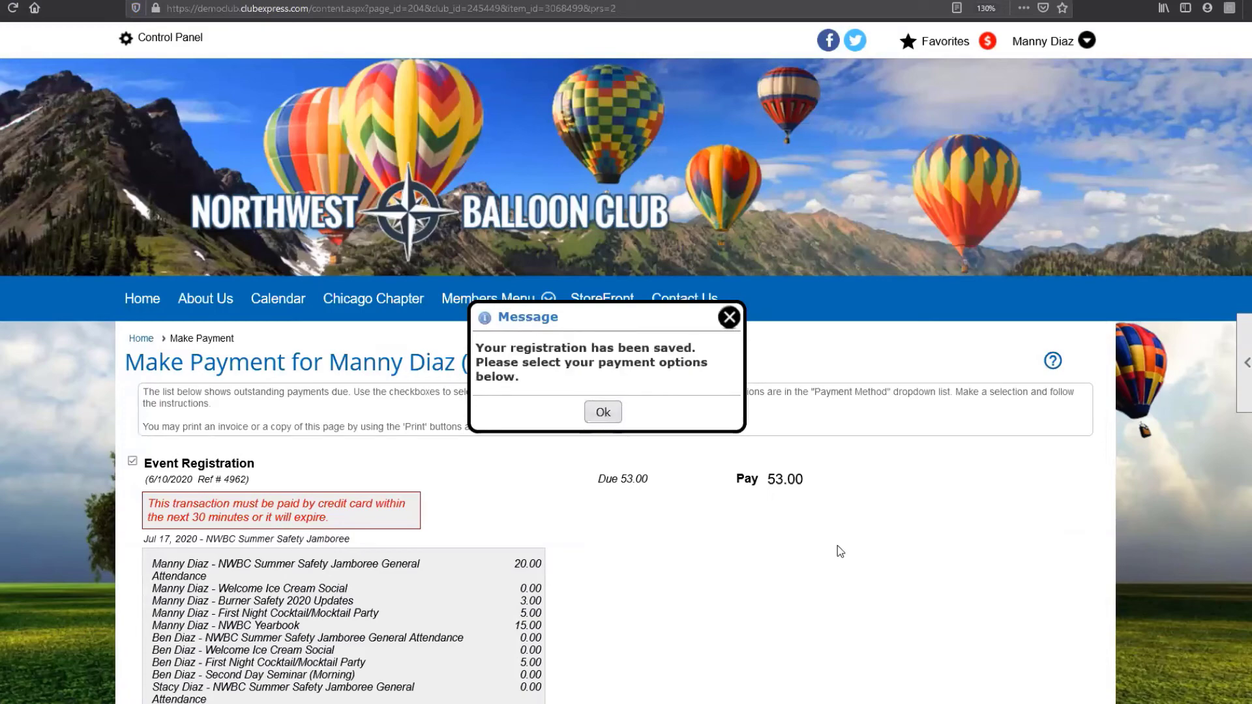
{"action": "left_click", "coordinate": [603, 422]}
{"action": "scroll", "coordinate": [750, 483], "scroll_direction": "down", "scroll_amount": 4}
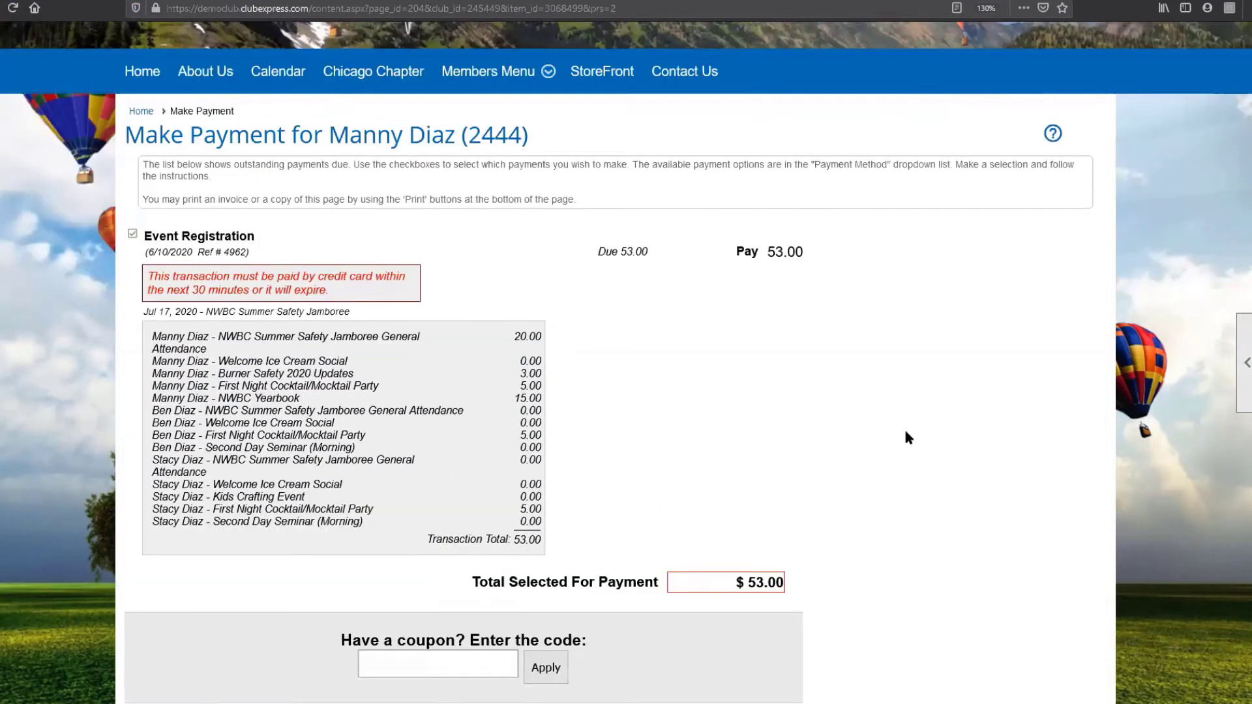
{"action": "scroll", "coordinate": [880, 463], "scroll_direction": "down", "scroll_amount": 3}
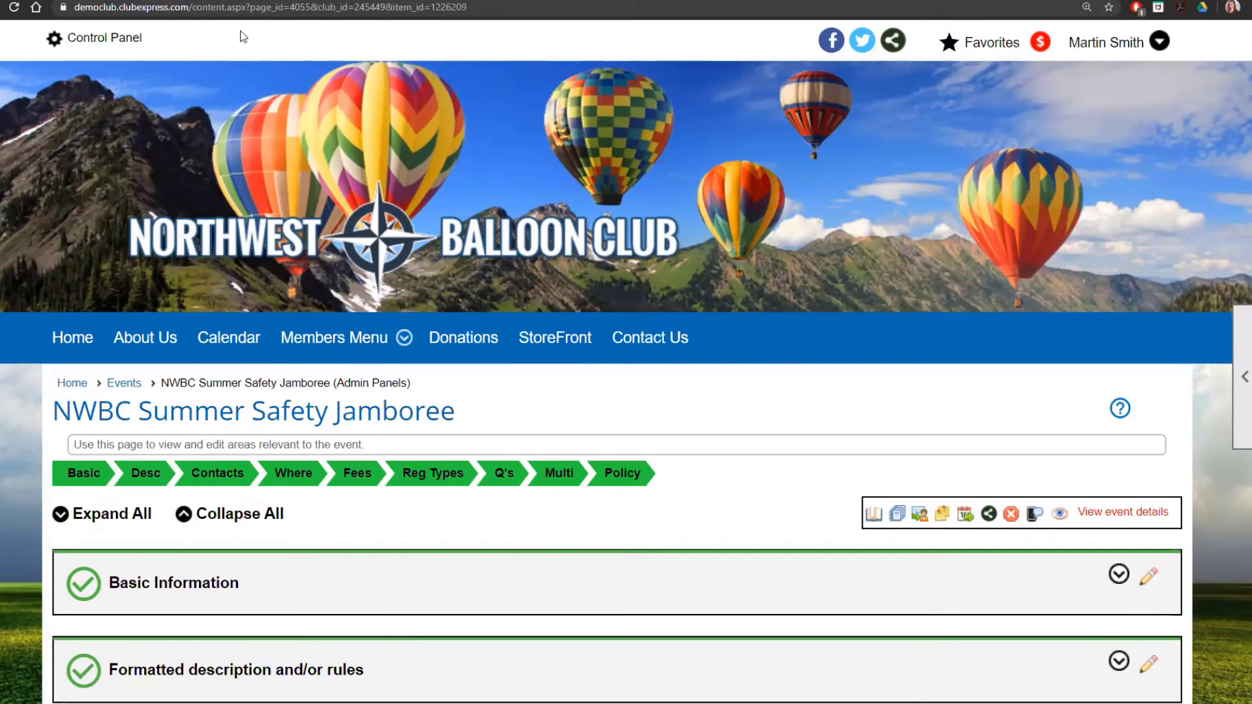
Step: Search the Member Manager for the member with last name 'diaz'
{"action": "left_click", "coordinate": [139, 40]}
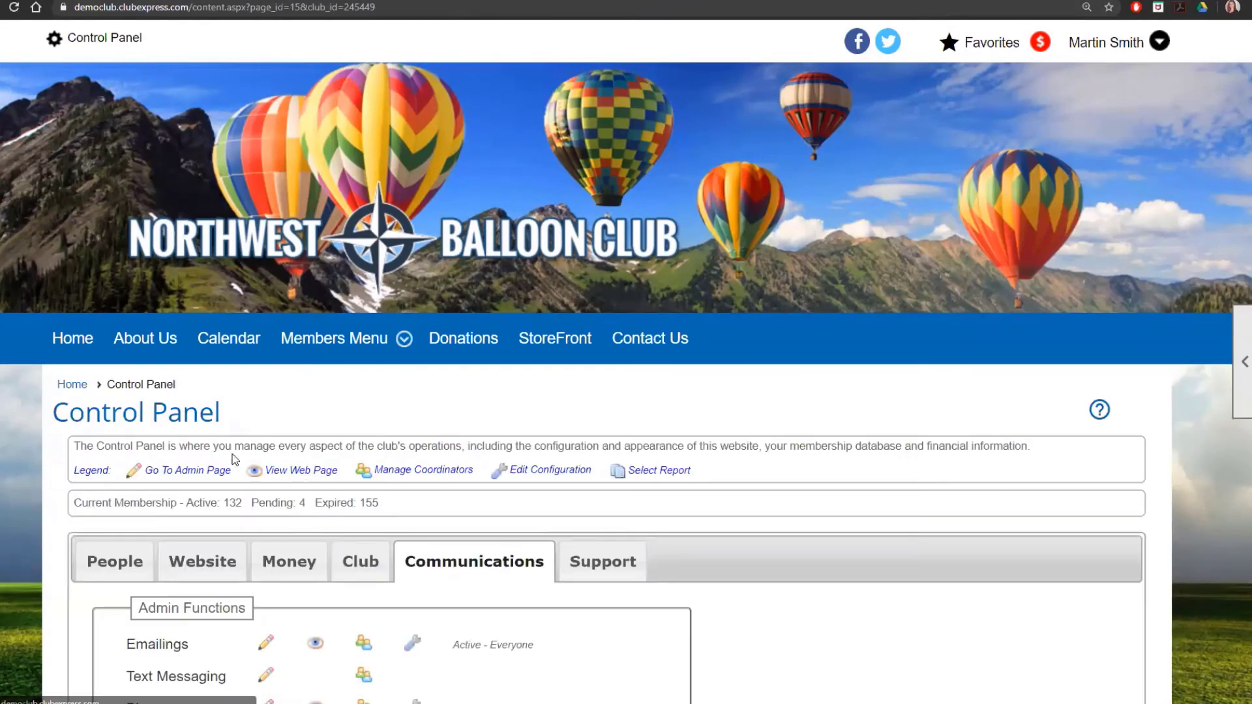
{"action": "scroll", "coordinate": [131, 430], "scroll_direction": "down", "scroll_amount": 2}
{"action": "left_click", "coordinate": [128, 432]}
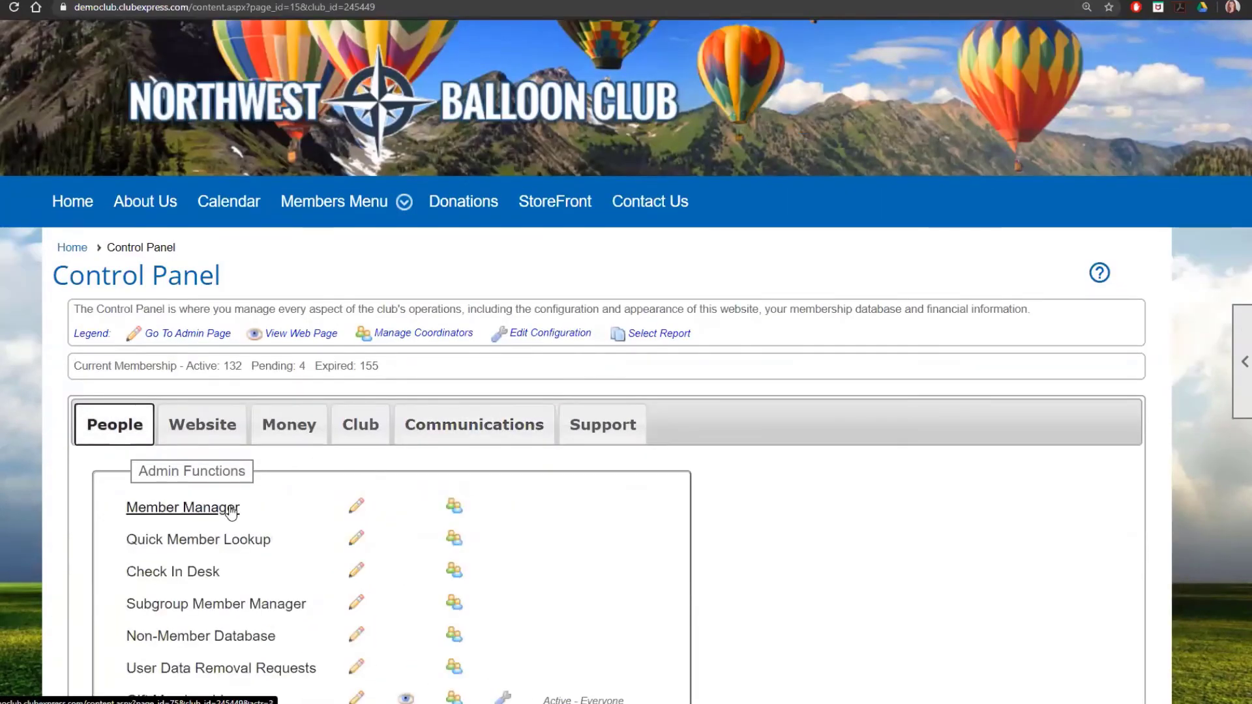
{"action": "left_click", "coordinate": [238, 506]}
{"action": "scroll", "coordinate": [467, 482], "scroll_direction": "down", "scroll_amount": 3}
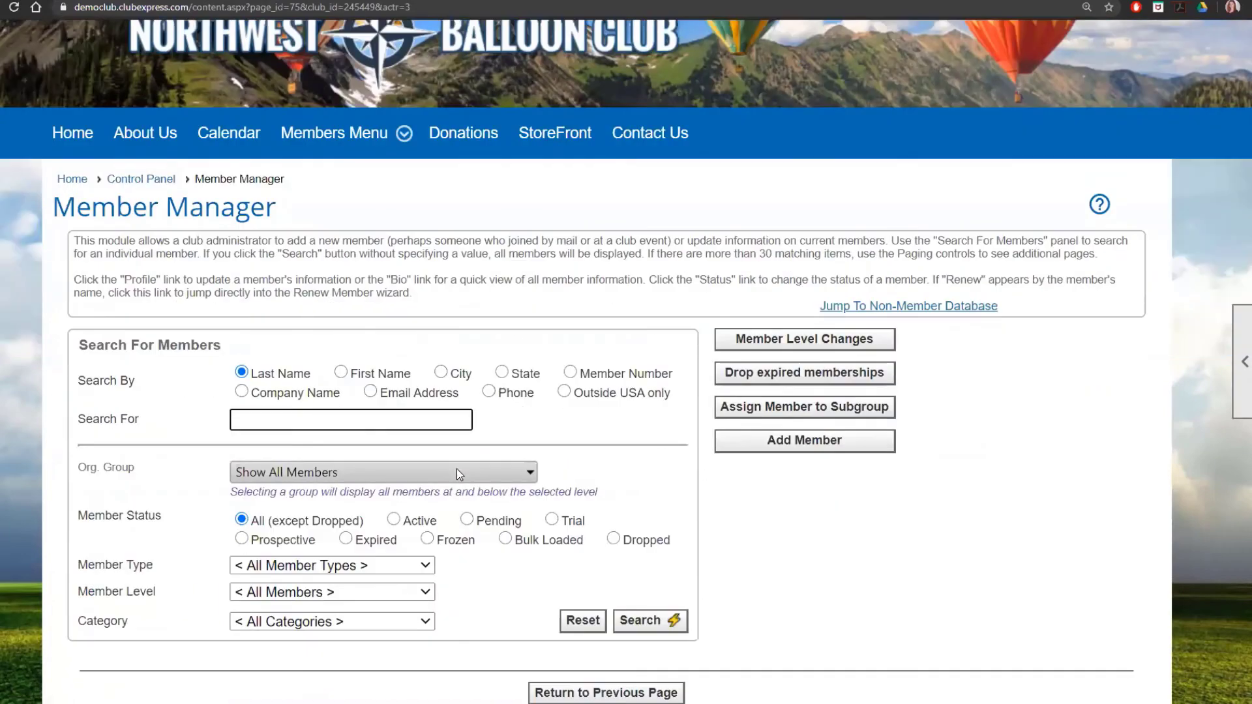
{"action": "type", "text": "diaz"}
{"action": "key", "text": "Return"}
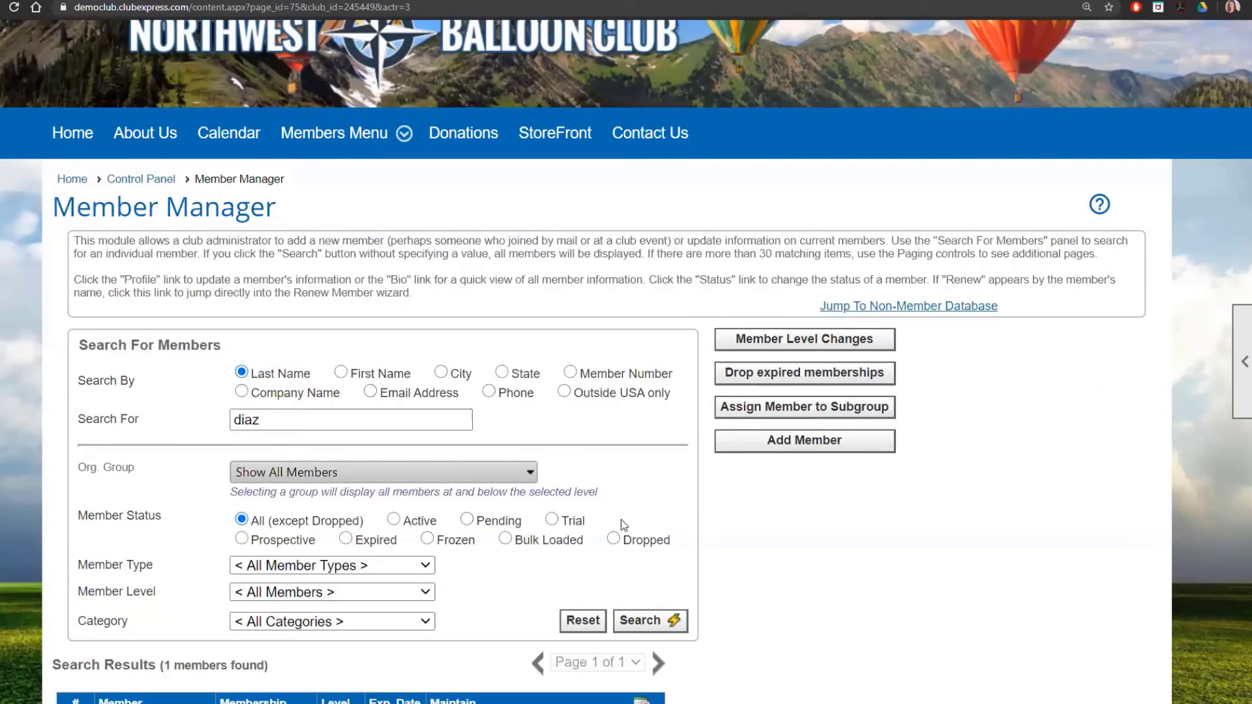
{"action": "scroll", "coordinate": [572, 546], "scroll_direction": "down", "scroll_amount": 3}
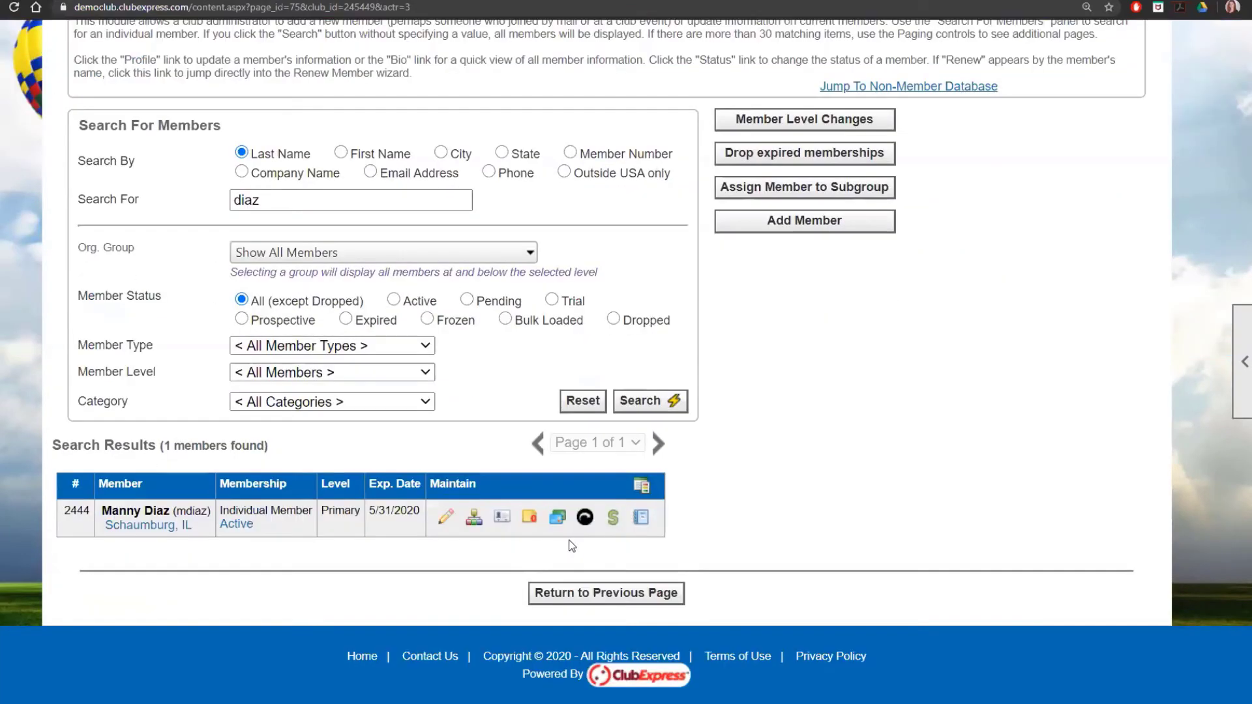
Step: Record the member's outstanding $53.00 registration as a Received Cash payment
{"action": "left_click", "coordinate": [612, 517]}
{"action": "scroll", "coordinate": [758, 593], "scroll_direction": "down", "scroll_amount": 1}
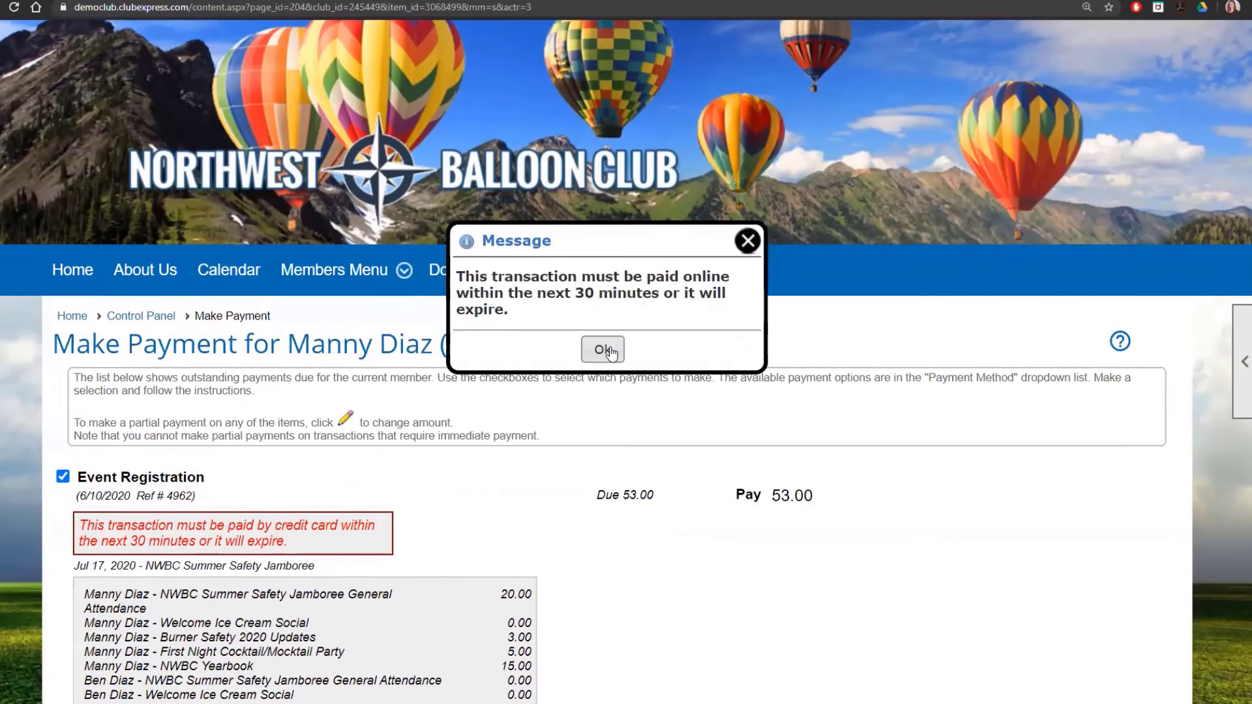
{"action": "left_click", "coordinate": [608, 351]}
{"action": "scroll", "coordinate": [668, 445], "scroll_direction": "down", "scroll_amount": 8}
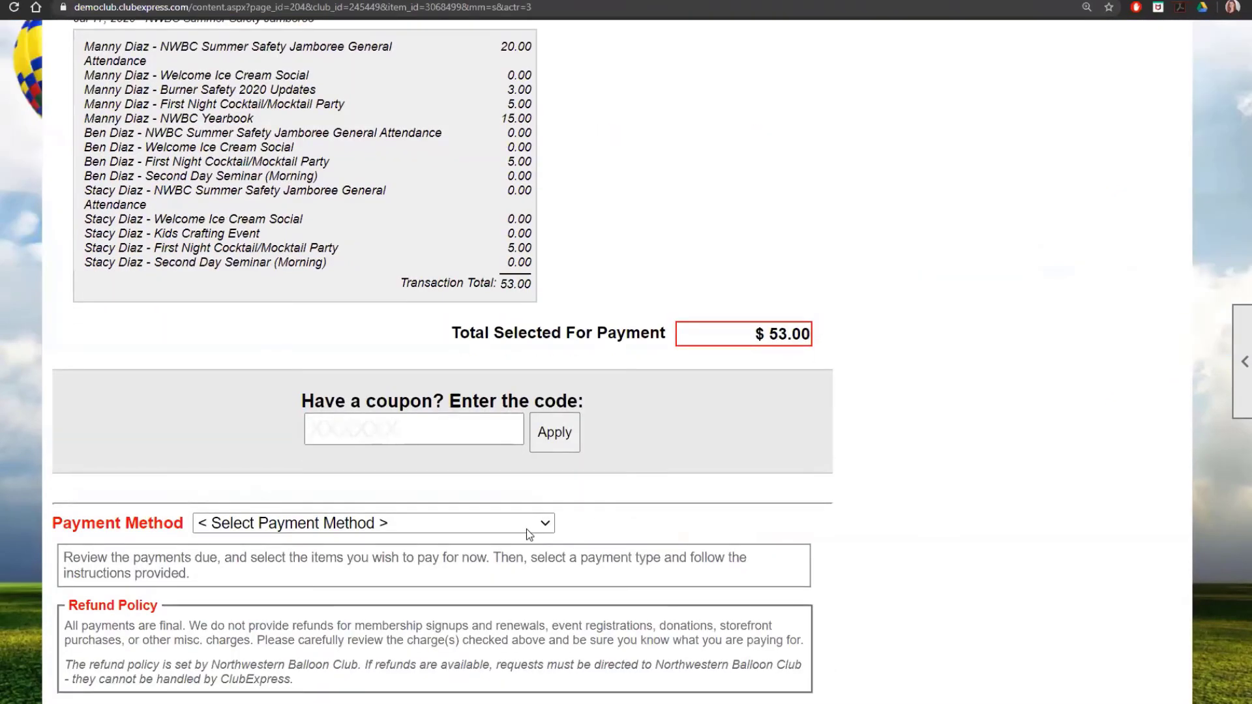
{"action": "left_click", "coordinate": [526, 524]}
{"action": "left_click", "coordinate": [346, 401]}
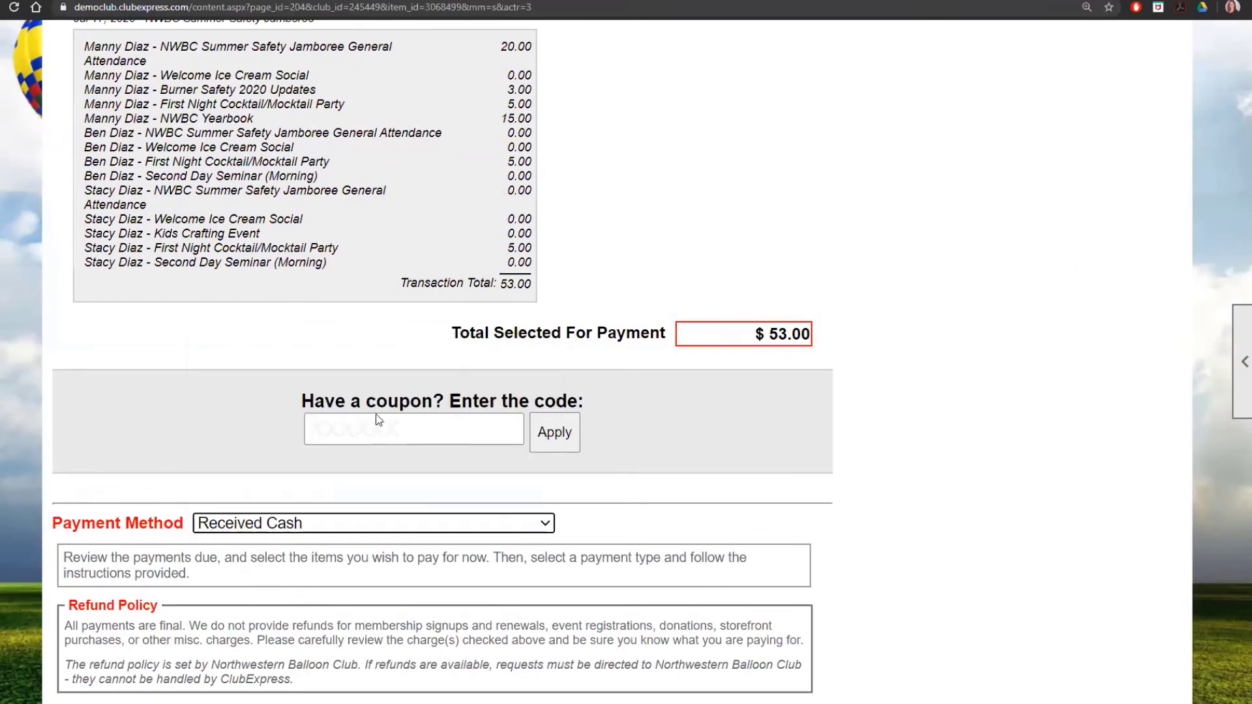
{"action": "scroll", "coordinate": [721, 495], "scroll_direction": "down", "scroll_amount": 3}
{"action": "left_click", "coordinate": [797, 627]}
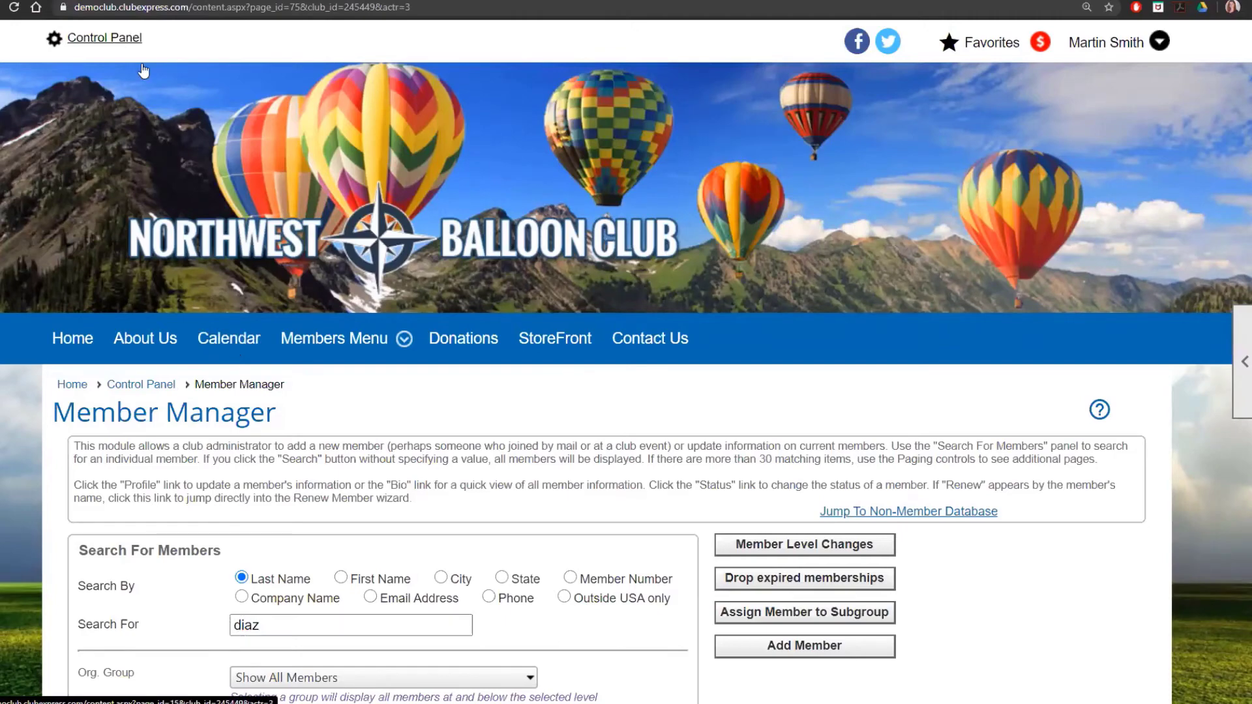
Step: Go to the Events Manager under Website in the Control Panel
{"action": "left_click", "coordinate": [104, 38]}
{"action": "scroll", "coordinate": [423, 441], "scroll_direction": "down", "scroll_amount": 2}
{"action": "scroll", "coordinate": [423, 442], "scroll_direction": "down", "scroll_amount": 3}
{"action": "left_click", "coordinate": [201, 288]}
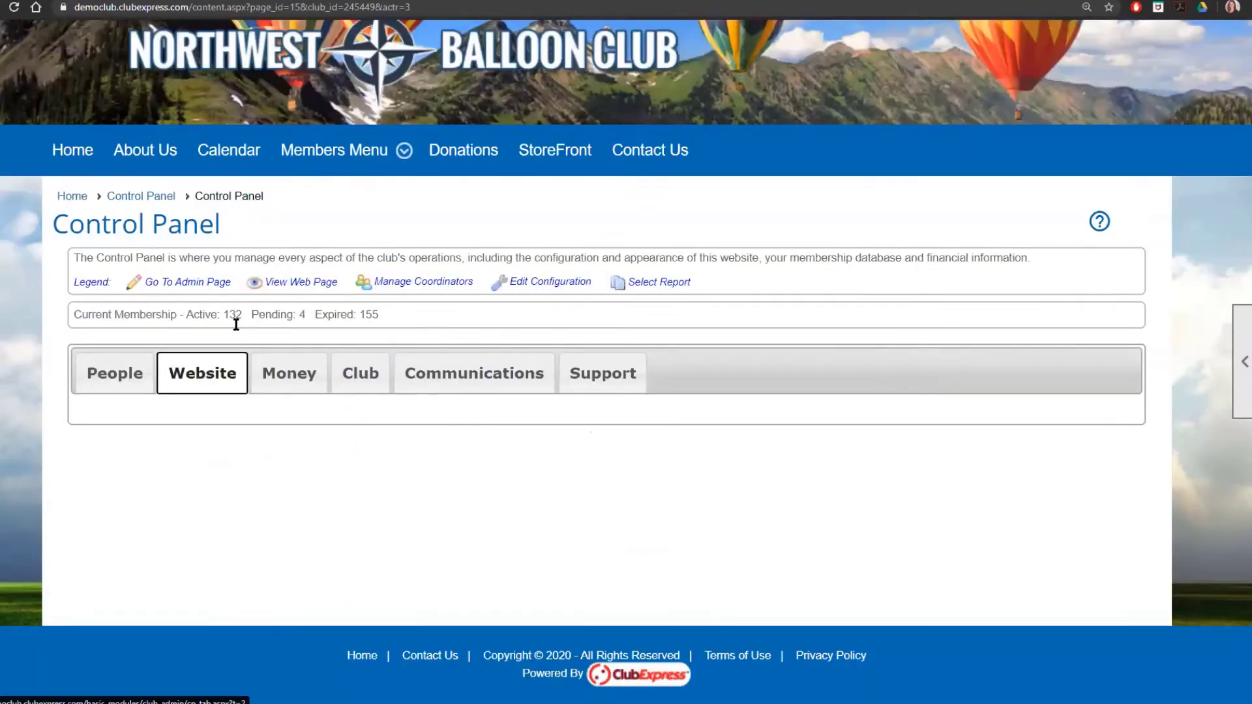
{"action": "left_click", "coordinate": [311, 531]}
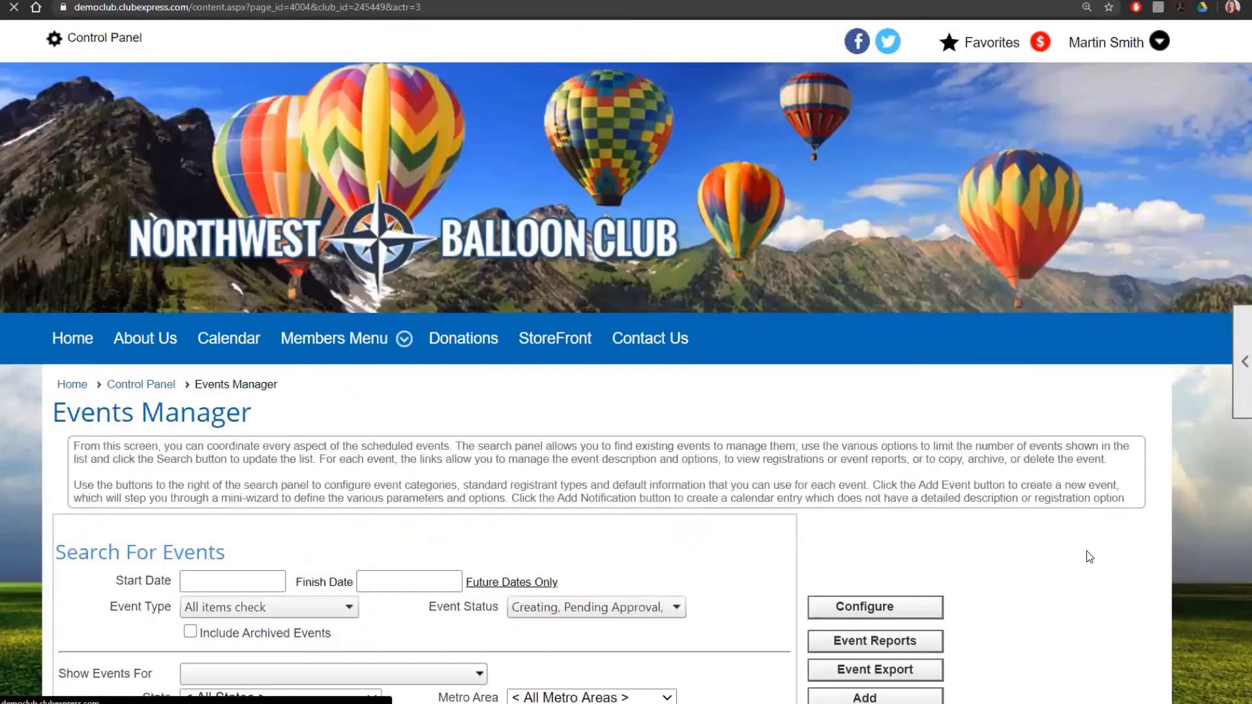
Step: Open the NWBC Summer Safety Jamboree's admin panels and edit its 'More than one activity' panel
{"action": "scroll", "coordinate": [1088, 556], "scroll_direction": "down", "scroll_amount": 7}
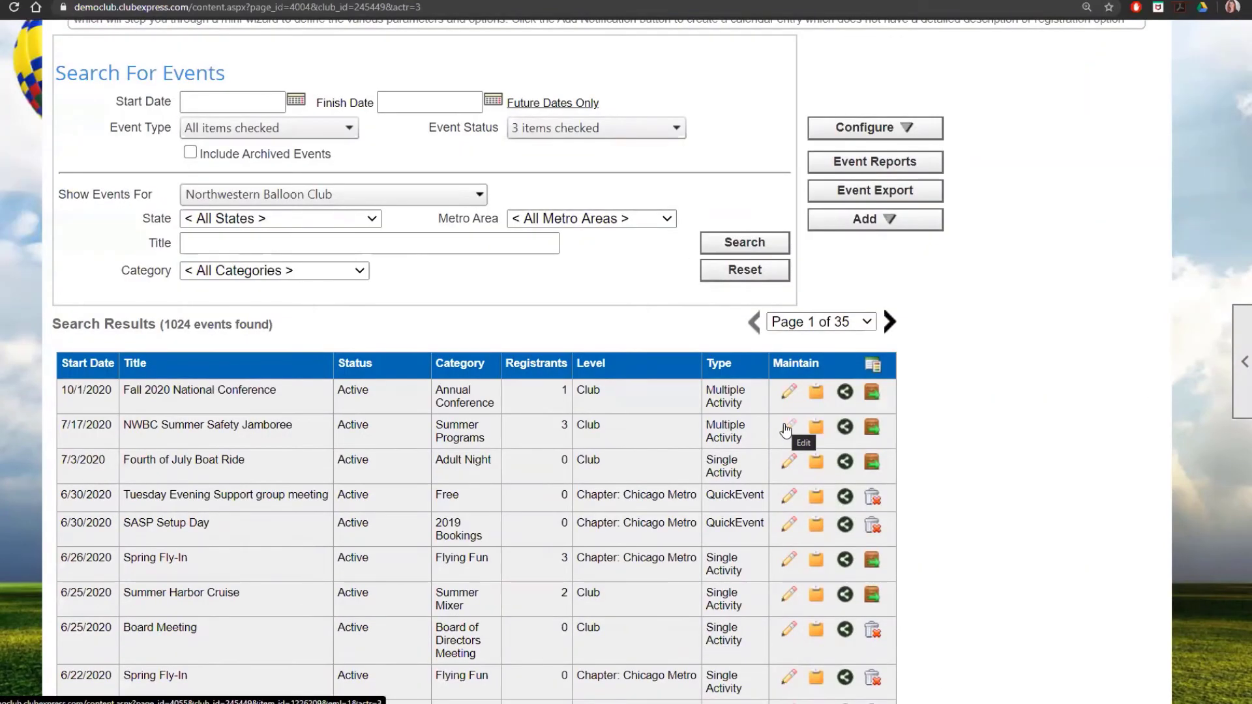
{"action": "left_click", "coordinate": [789, 427]}
{"action": "scroll", "coordinate": [1113, 456], "scroll_direction": "down", "scroll_amount": 2}
{"action": "scroll", "coordinate": [1112, 455], "scroll_direction": "down", "scroll_amount": 5}
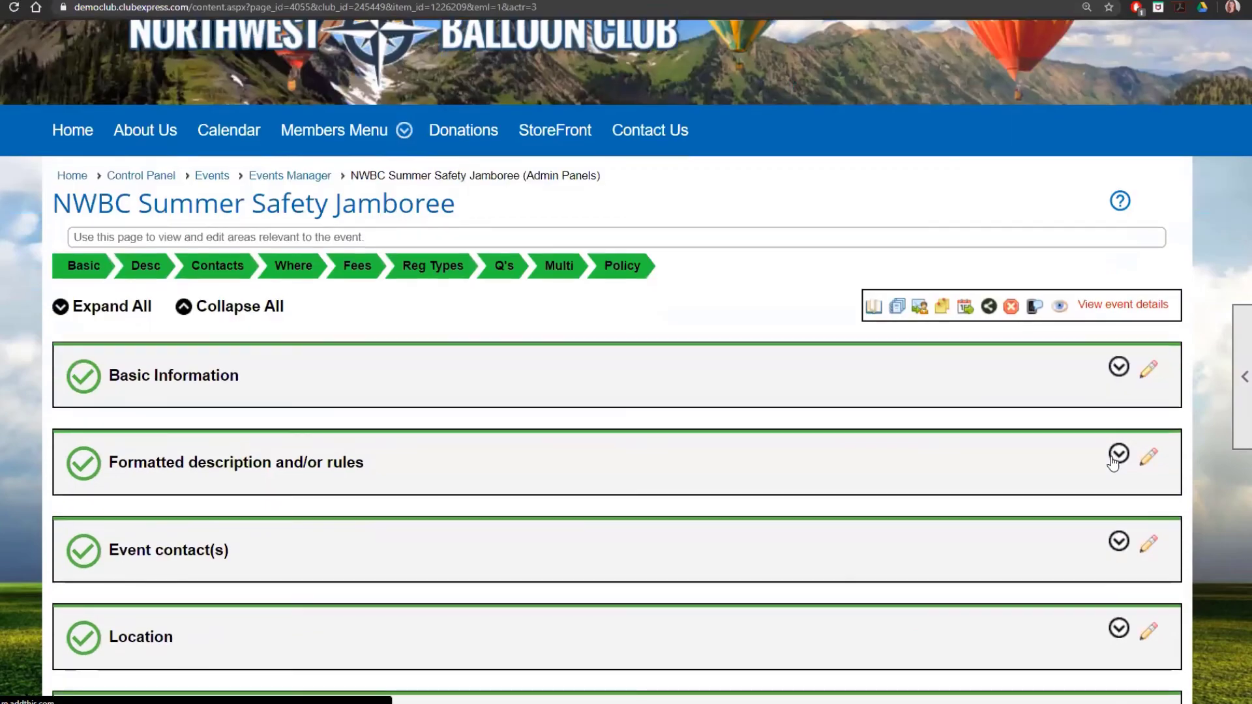
{"action": "scroll", "coordinate": [1113, 463], "scroll_direction": "down", "scroll_amount": 4}
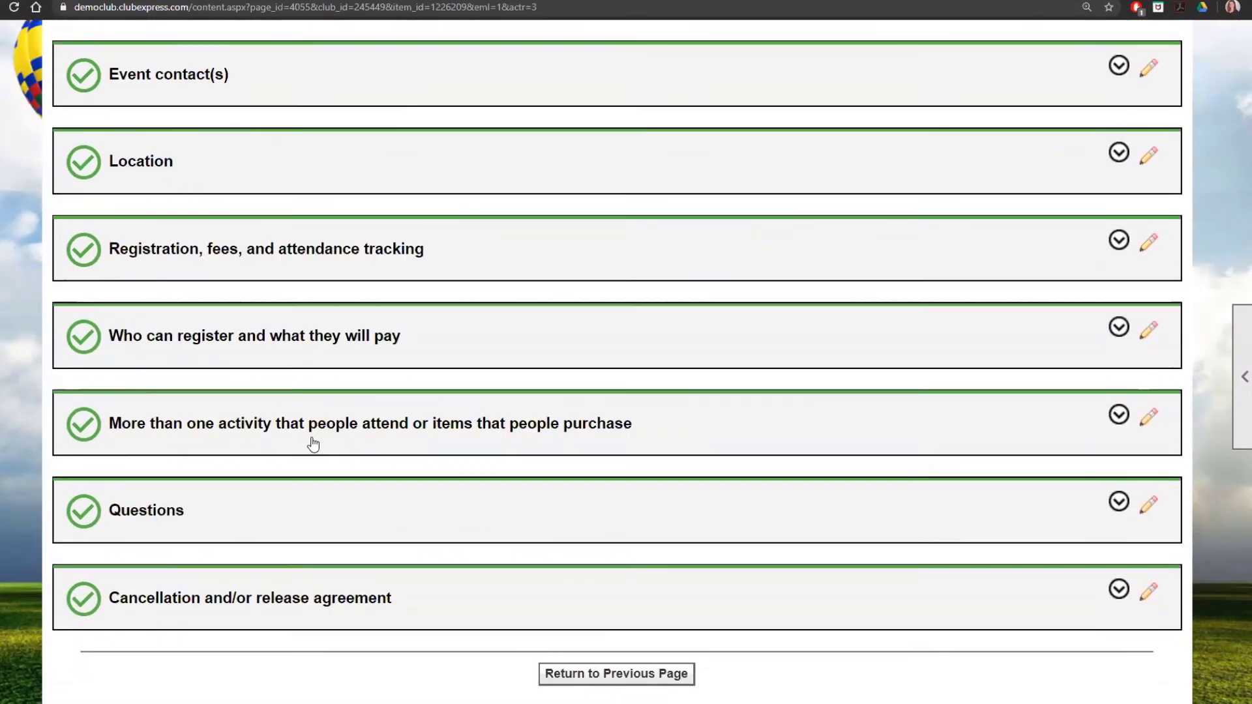
{"action": "left_click", "coordinate": [1147, 416]}
Step: Scroll through the Jamboree's Activities/Items table to review each activity's type and registrations
{"action": "scroll", "coordinate": [834, 449], "scroll_direction": "down", "scroll_amount": 4}
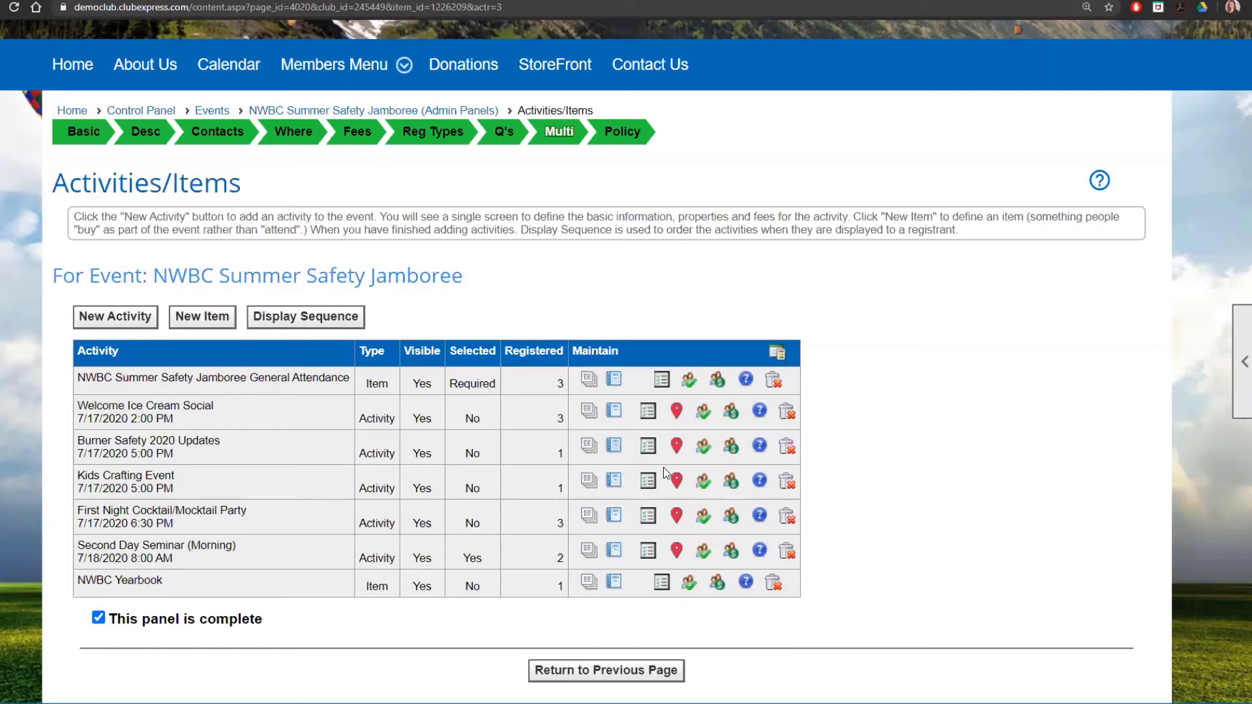
Step: Change the Kids Crafting Event location to 'Club House (Meeting Room 2)' and save it
{"action": "left_click", "coordinate": [677, 482]}
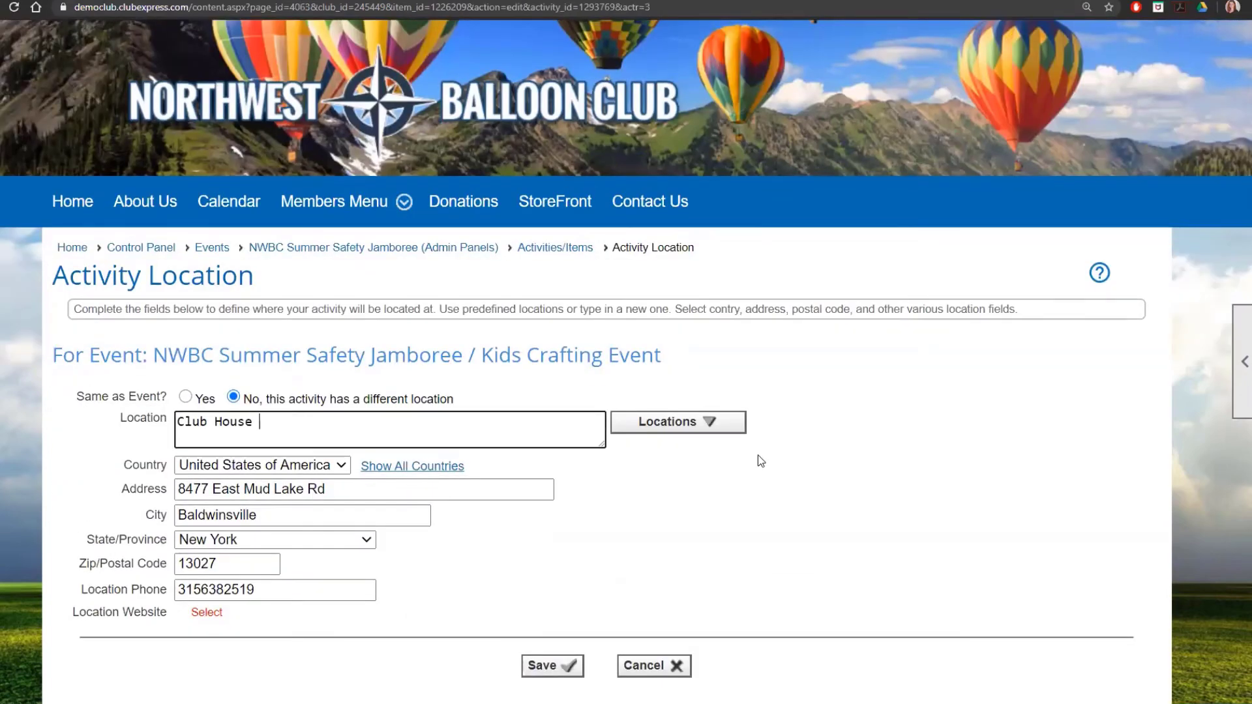
{"action": "type", "text": "(Meeting Rom"}
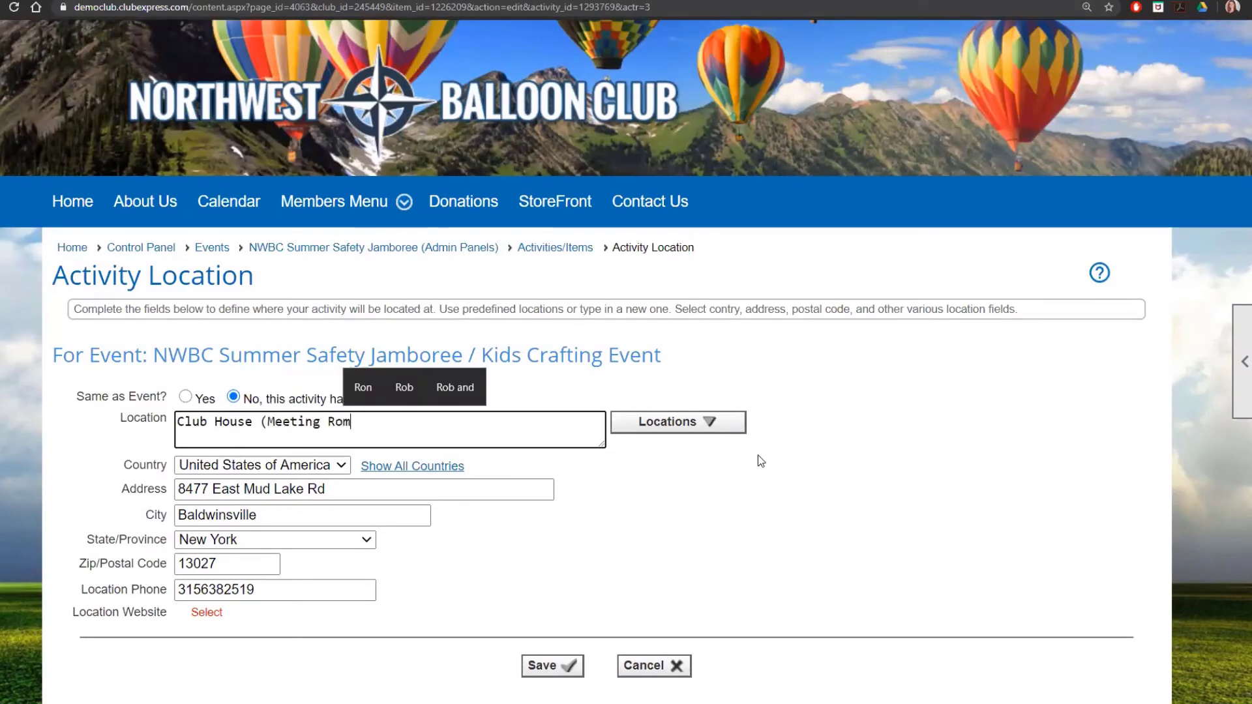
{"action": "key", "text": "BackSpace"}
{"action": "type", "text": "om 2)"}
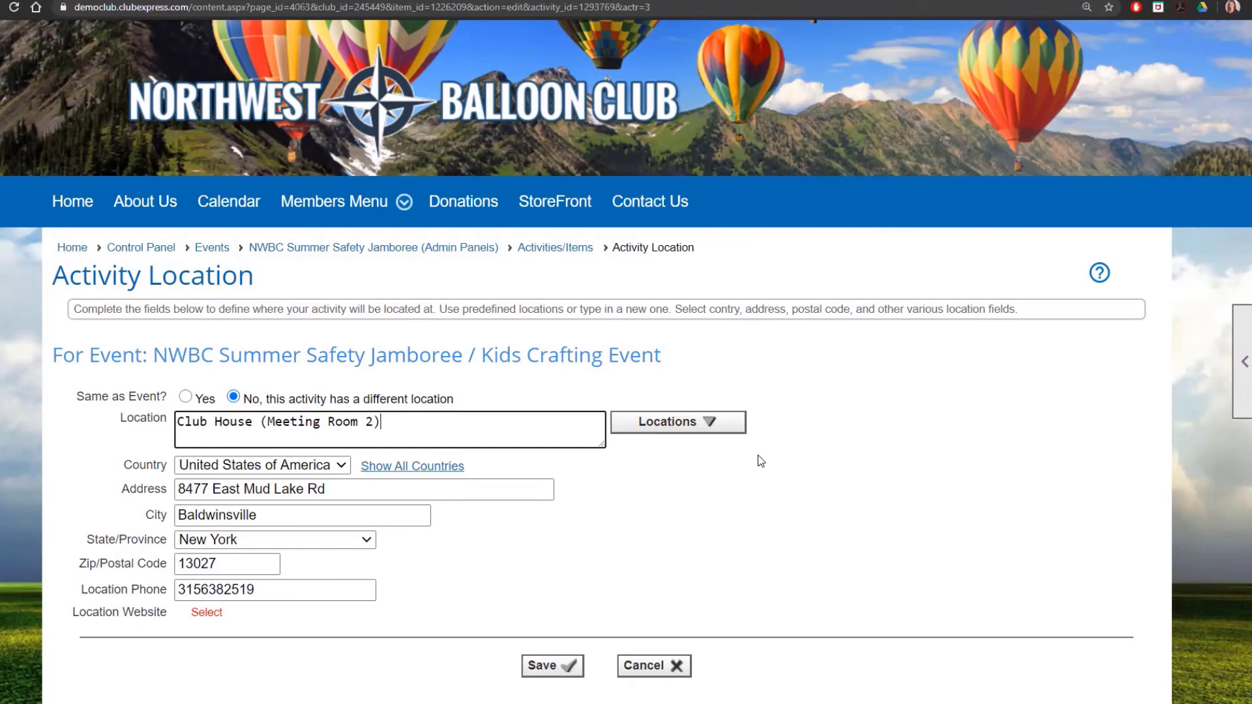
{"action": "left_click", "coordinate": [549, 666]}
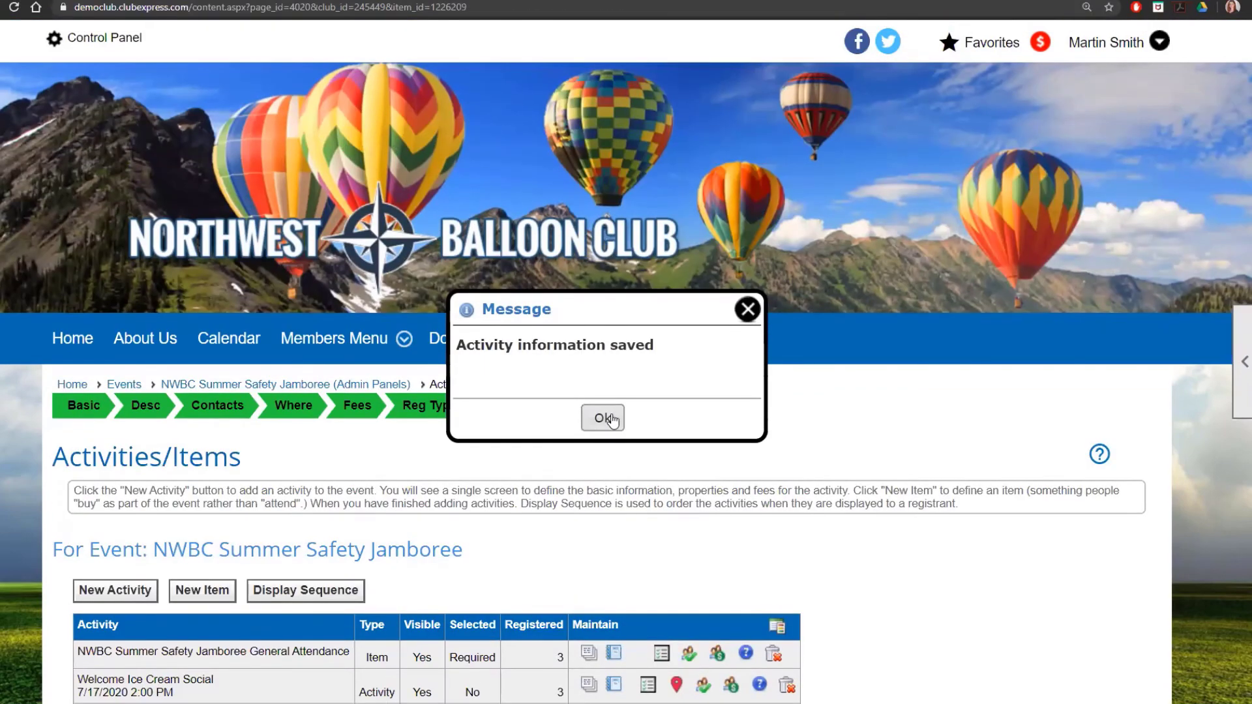
Step: Dismiss the save confirmation and return to the July 2020 Events grid calendar
{"action": "left_click", "coordinate": [603, 417]}
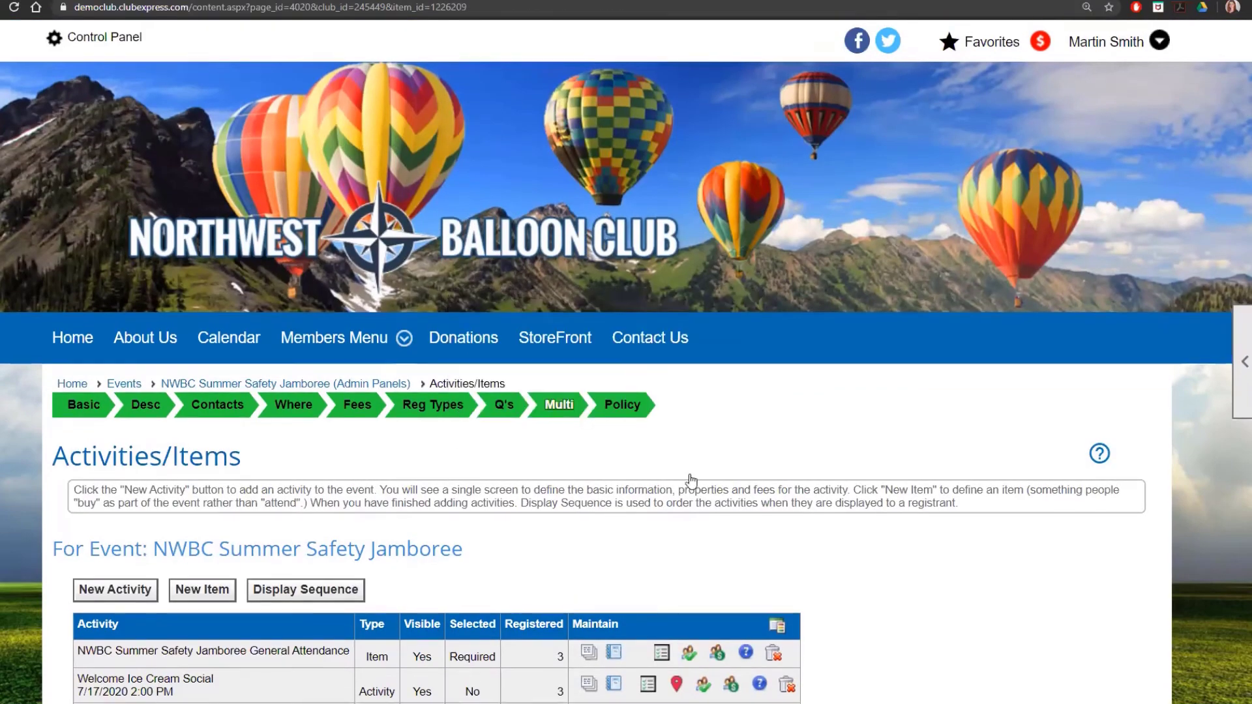
{"action": "scroll", "coordinate": [250, 547], "scroll_direction": "down", "scroll_amount": 3}
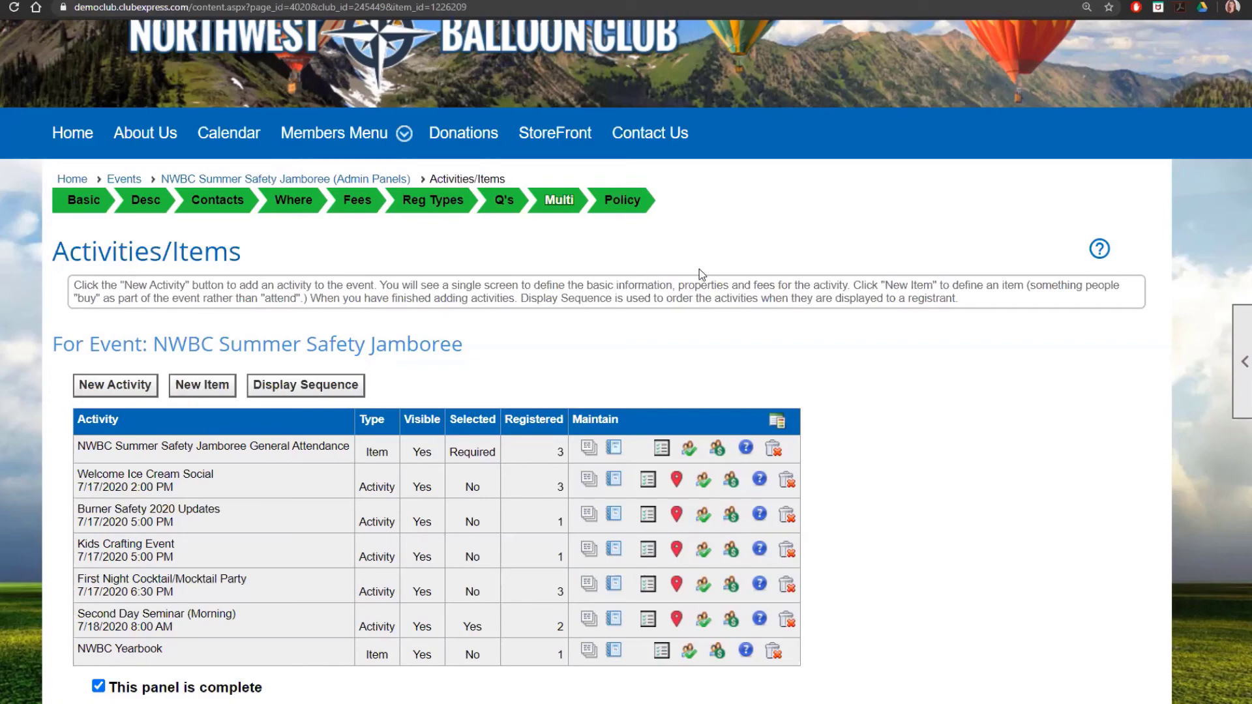
{"action": "left_click", "coordinate": [123, 179]}
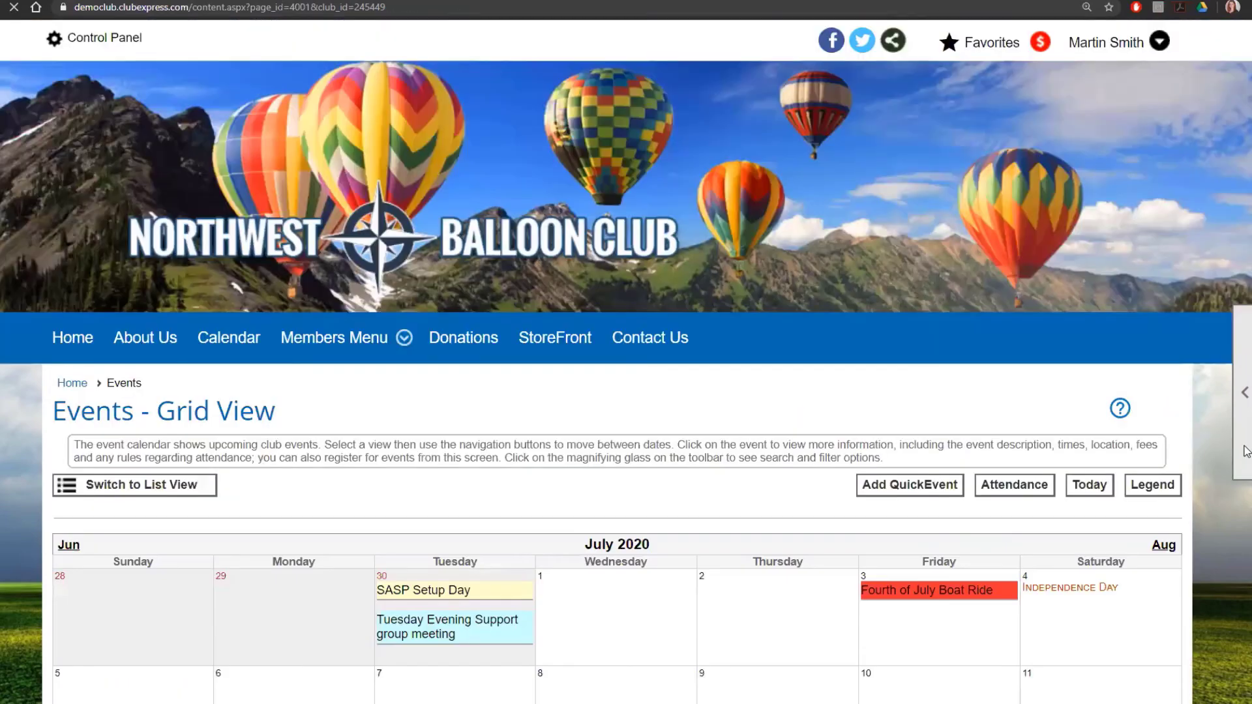
Step: Open the events management list from the side tools panel
{"action": "mouse_move", "coordinate": [1243, 448]}
{"action": "left_click", "coordinate": [1166, 452]}
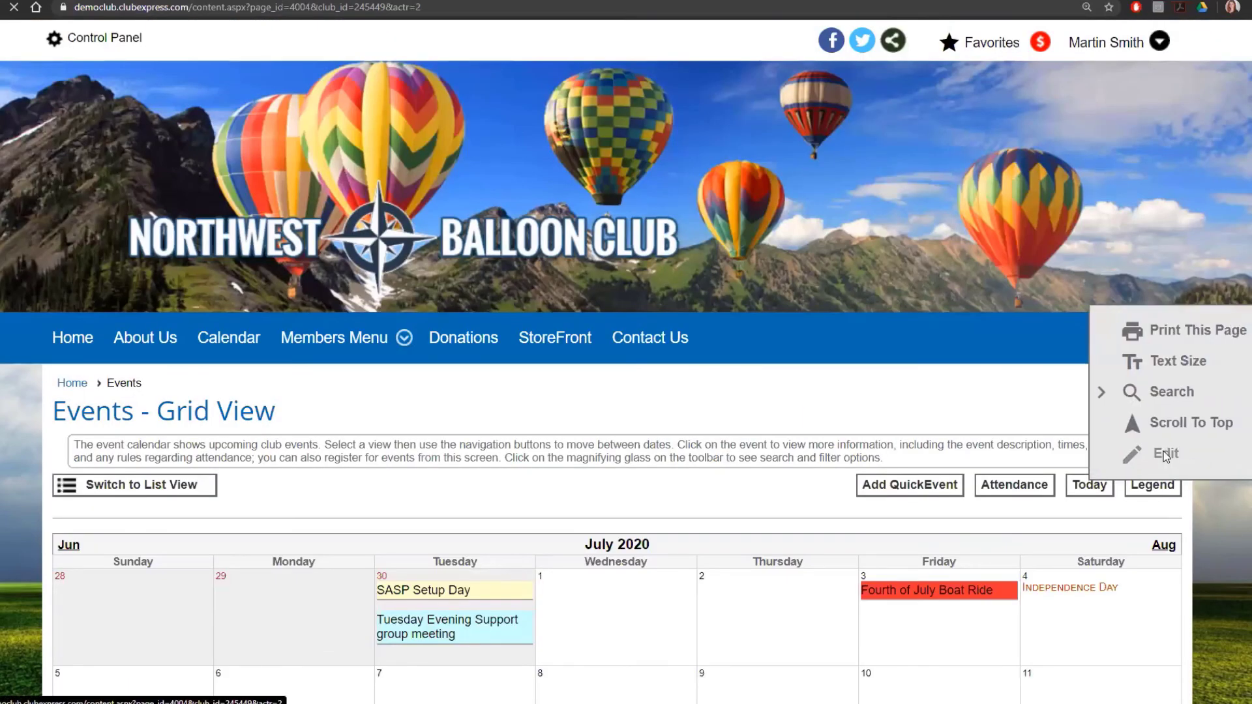
{"action": "scroll", "coordinate": [883, 381], "scroll_direction": "down", "scroll_amount": 5}
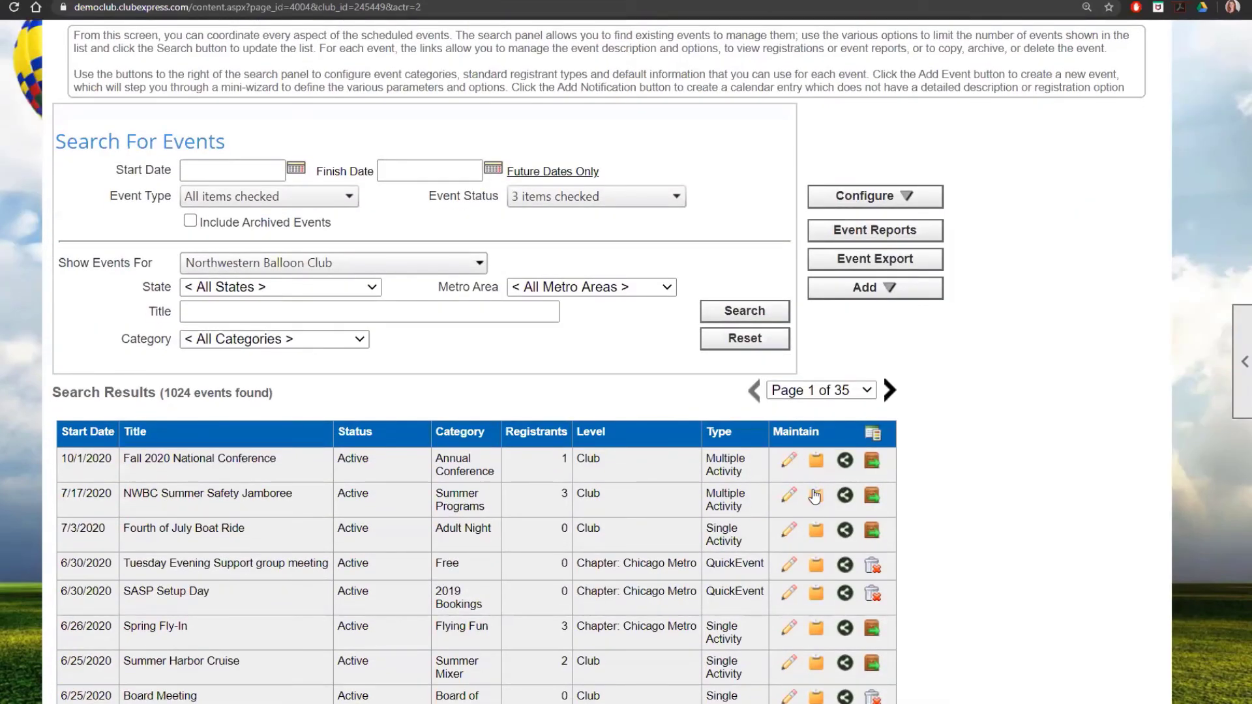
{"action": "scroll", "coordinate": [818, 519], "scroll_direction": "down", "scroll_amount": 2}
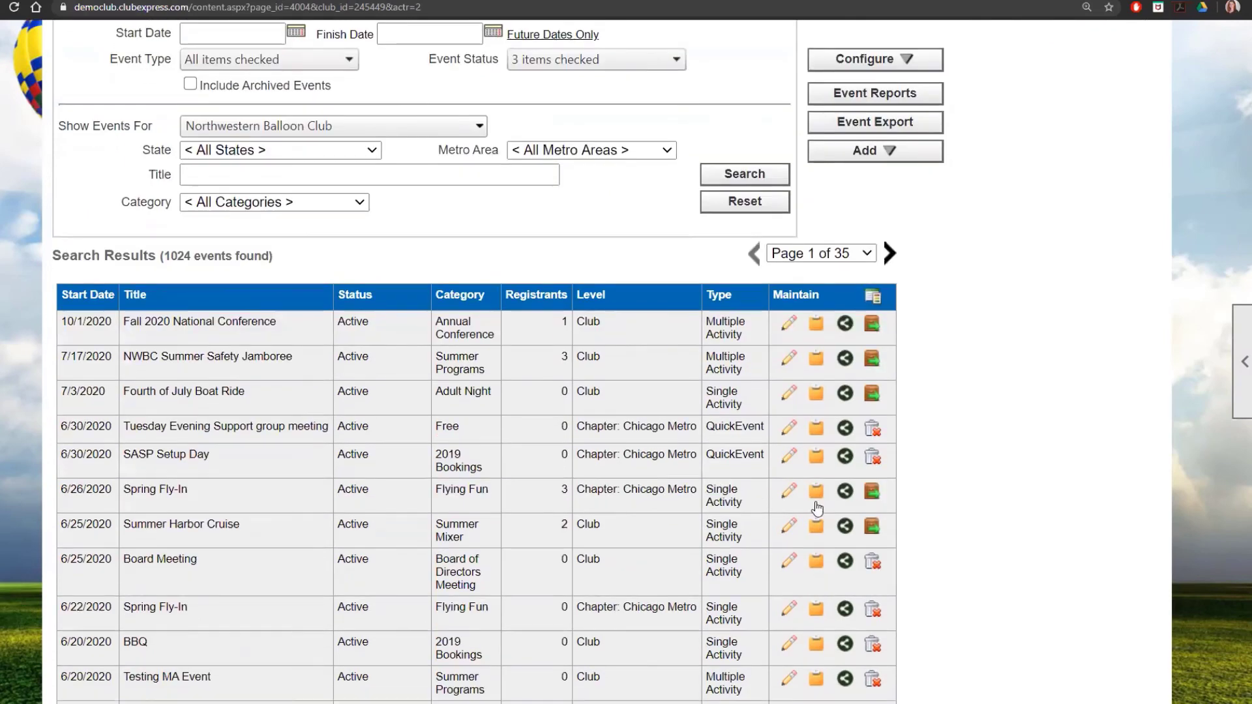
Step: Copy the Jamboree as 'NWBC Summer Safety Jamboree 2021' with start date 07/16/2021
{"action": "left_click", "coordinate": [816, 362]}
{"action": "left_click", "coordinate": [579, 141]}
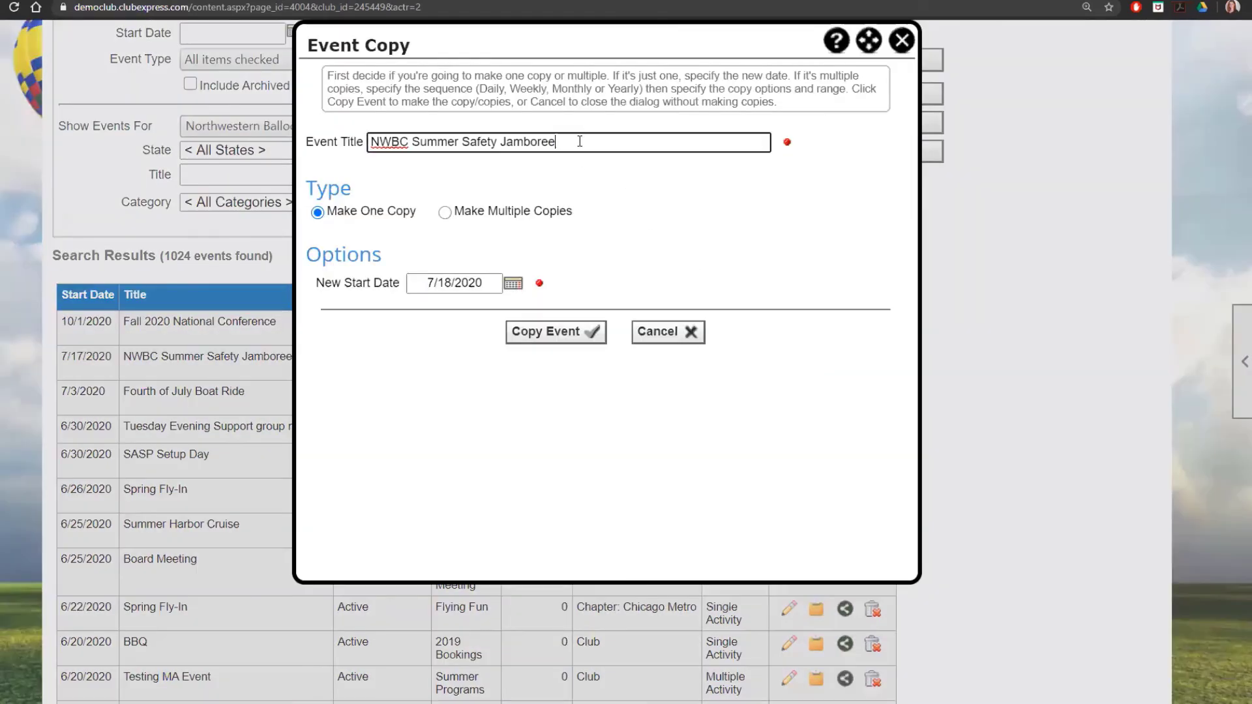
{"action": "type", "text": "2021"}
{"action": "left_click", "coordinate": [519, 283]}
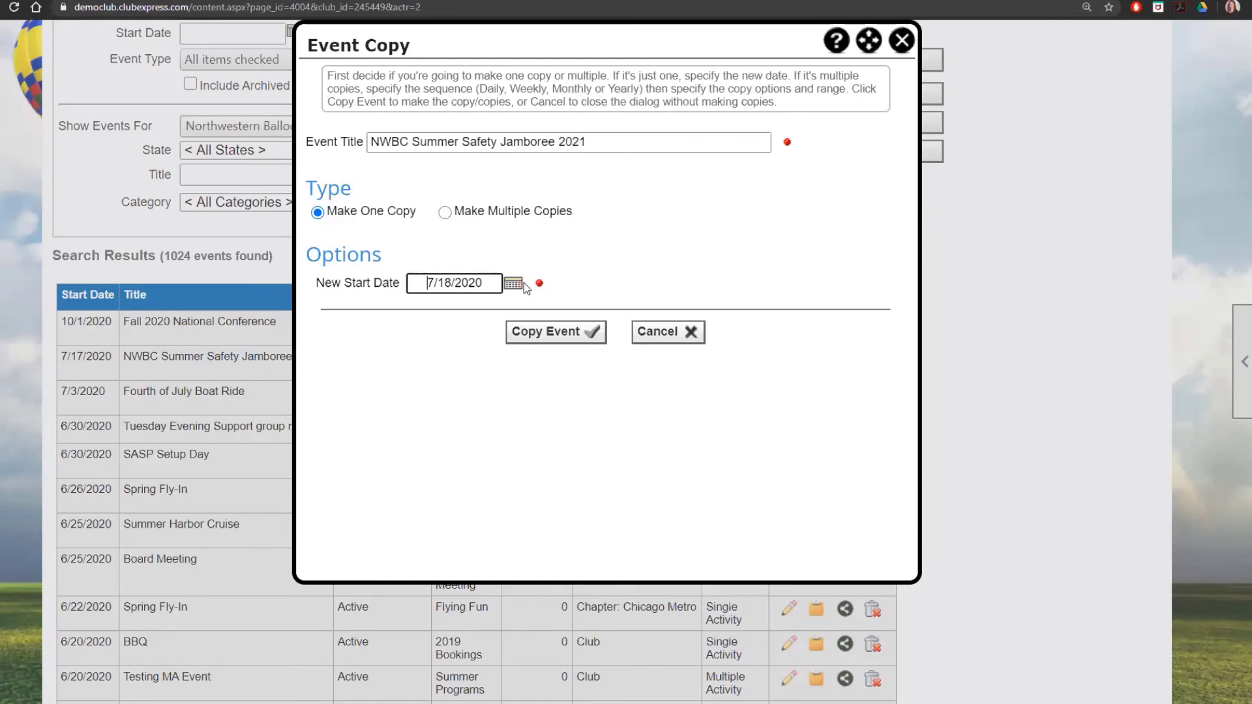
{"action": "left_click", "coordinate": [471, 309]}
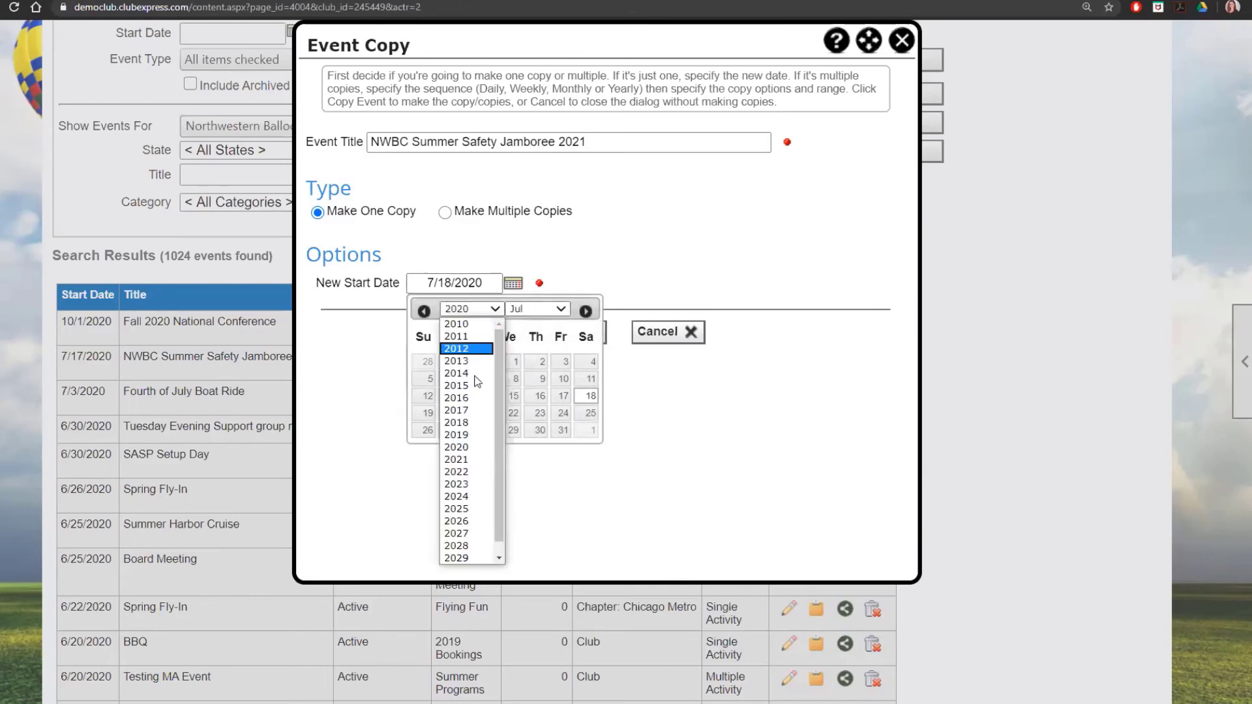
{"action": "left_click", "coordinate": [467, 459]}
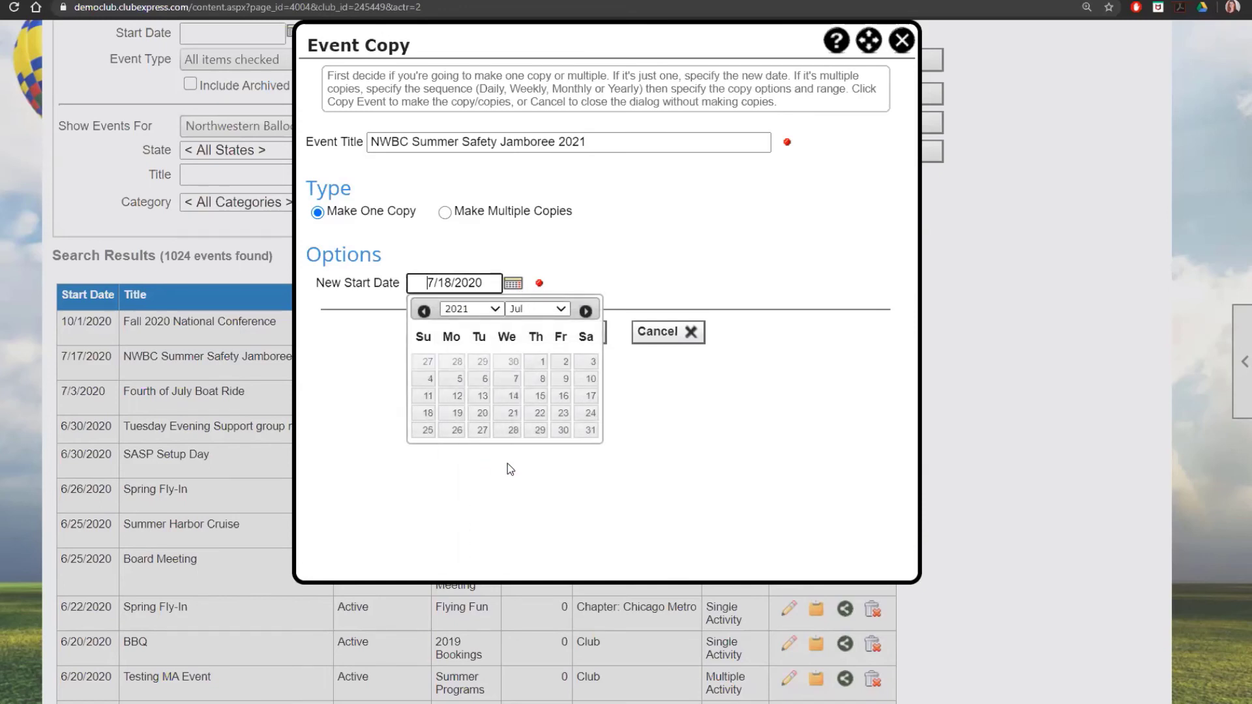
{"action": "left_click", "coordinate": [564, 396]}
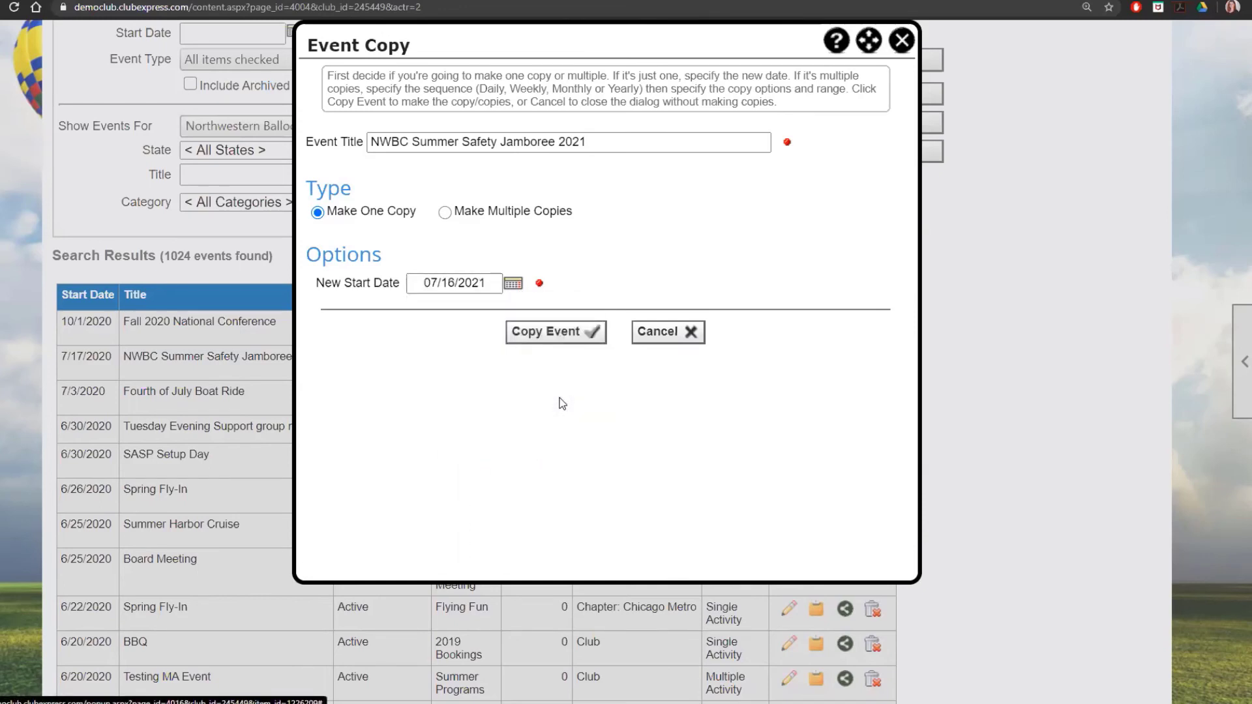
{"action": "left_click", "coordinate": [560, 335]}
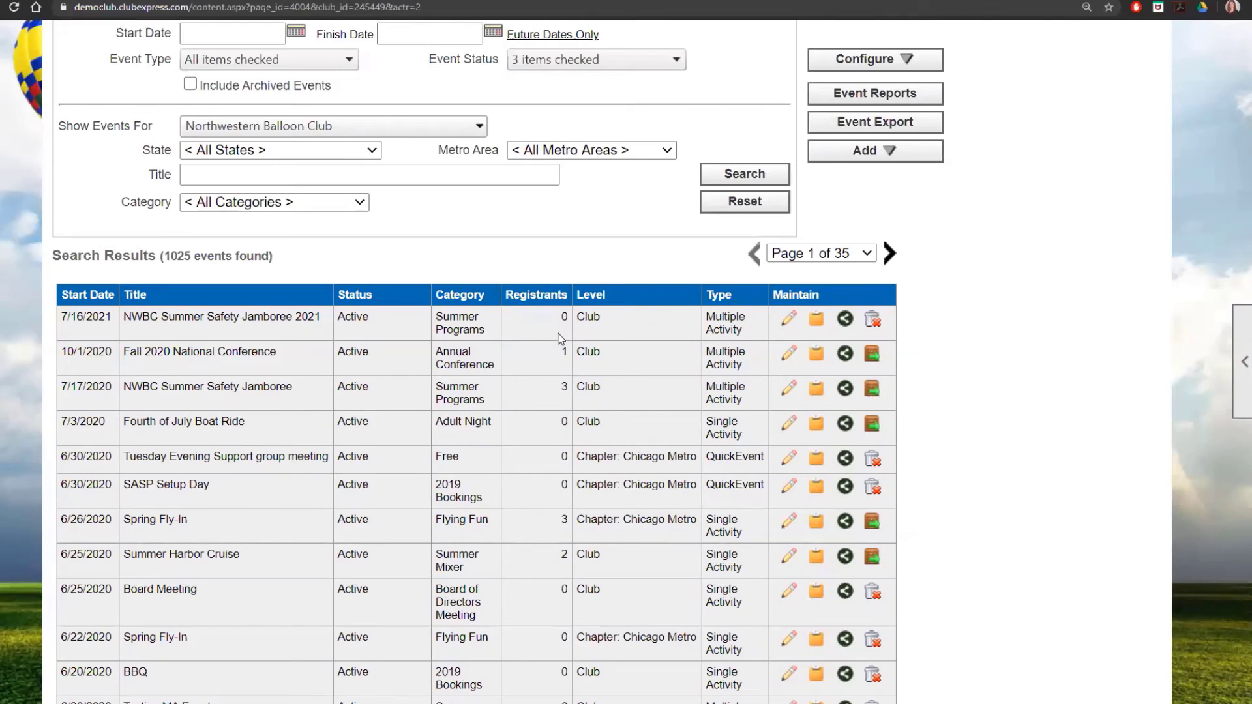
Step: Open the admin panels of the NWBC Summer Safety Jamboree 2021 copy from the Events Manager results
{"action": "left_click", "coordinate": [789, 320]}
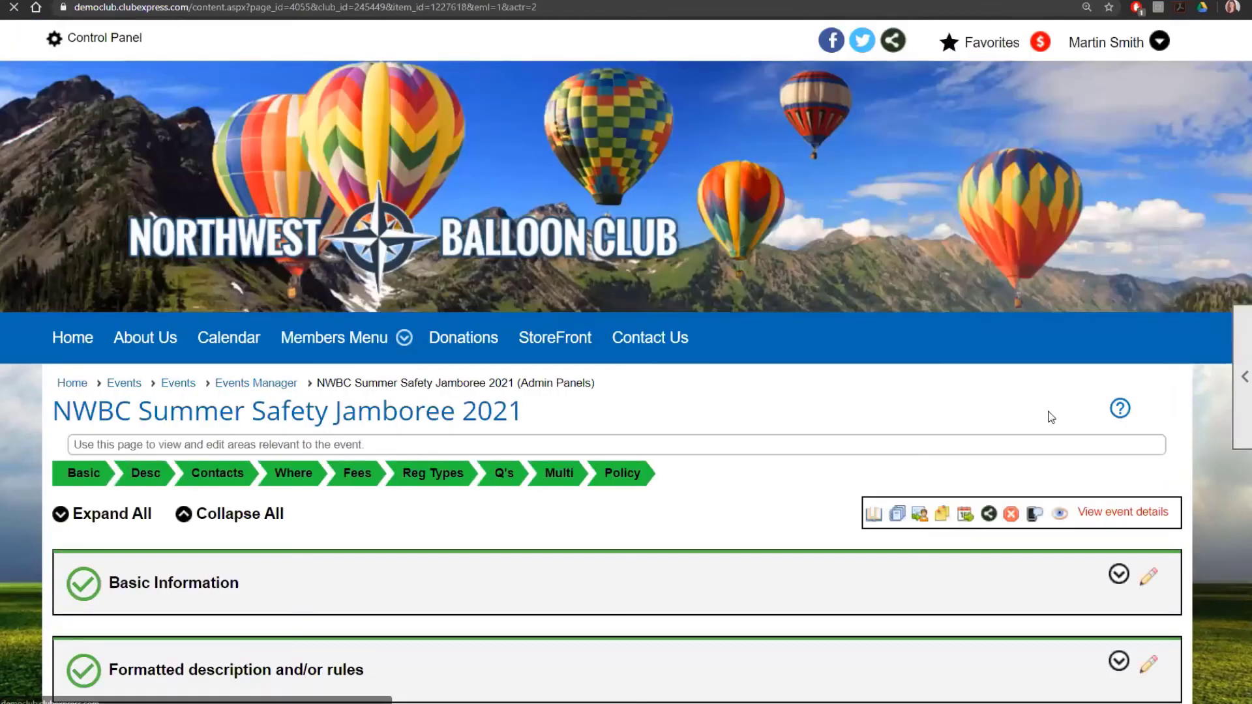
{"action": "scroll", "coordinate": [1051, 417], "scroll_direction": "down", "scroll_amount": 3}
{"action": "left_click", "coordinate": [271, 187]}
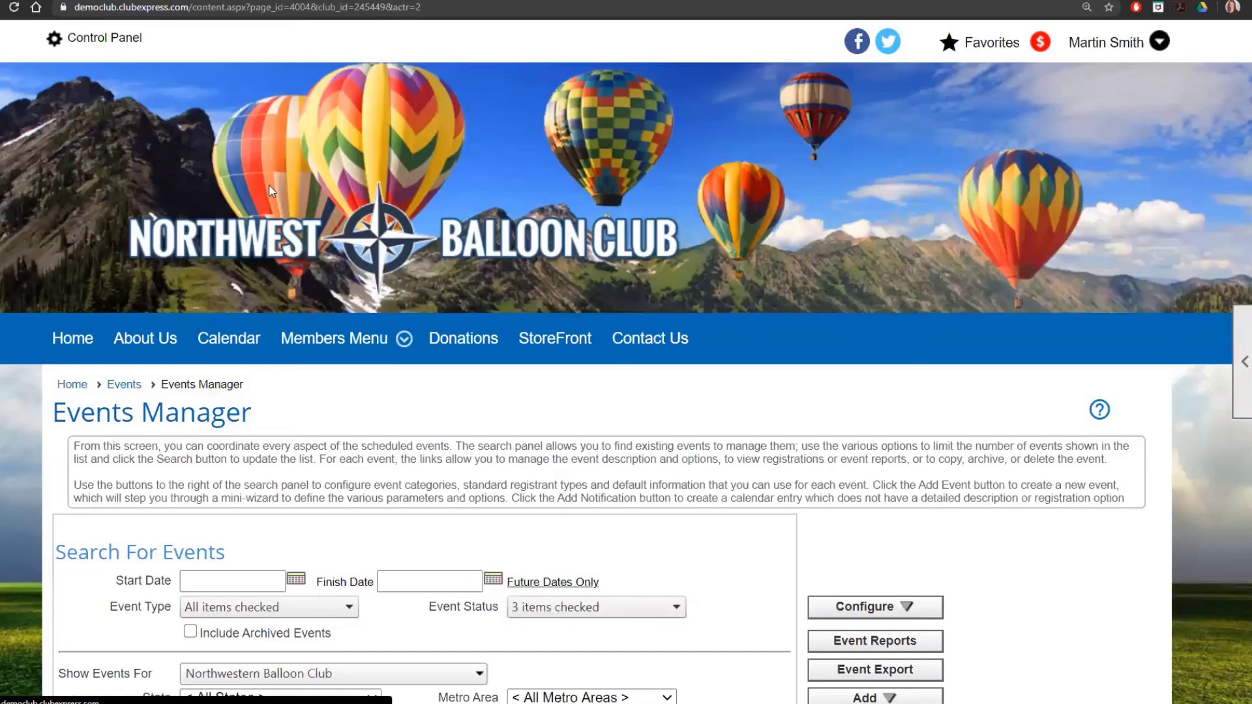
{"action": "scroll", "coordinate": [592, 332], "scroll_direction": "down", "scroll_amount": 5}
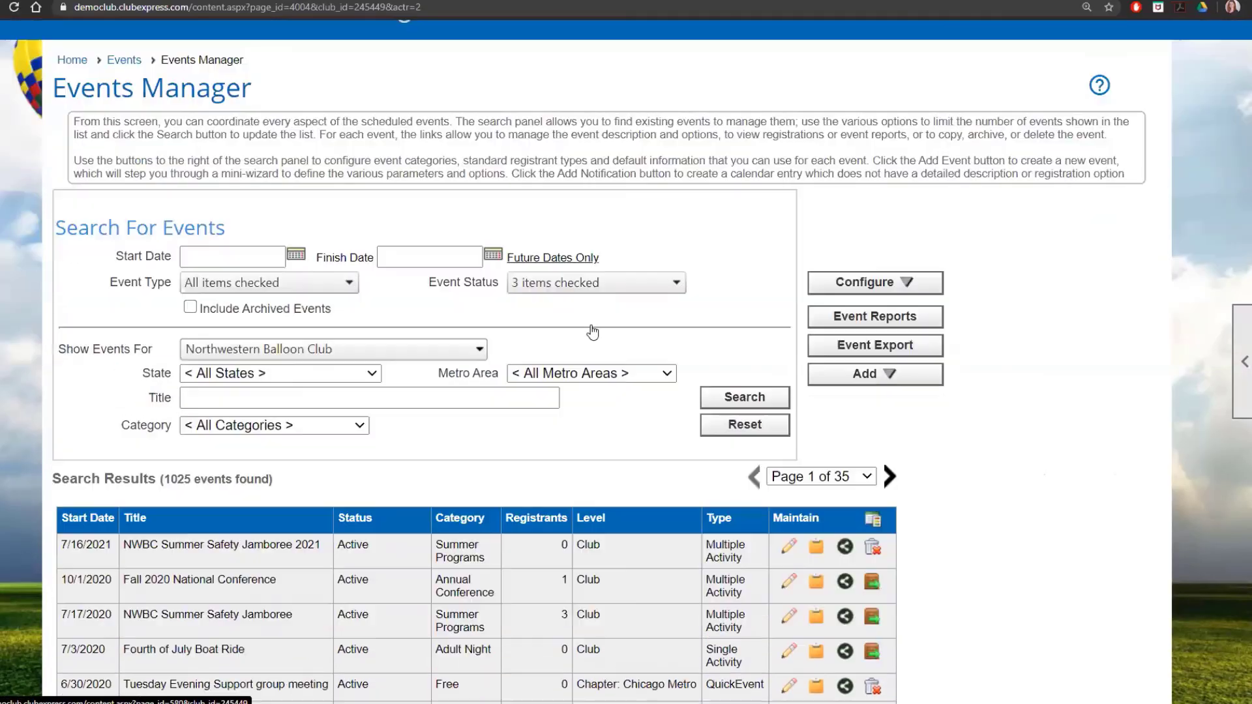
{"action": "scroll", "coordinate": [593, 331], "scroll_direction": "down", "scroll_amount": 2}
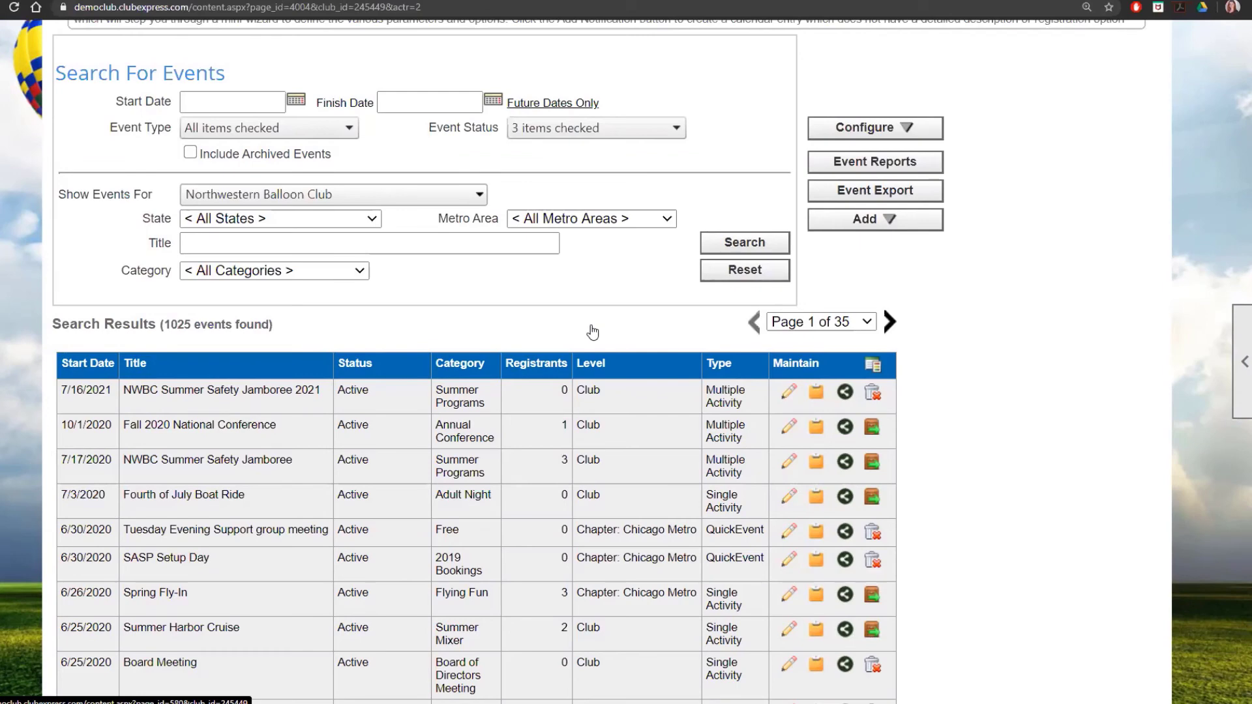
{"action": "left_click", "coordinate": [789, 392]}
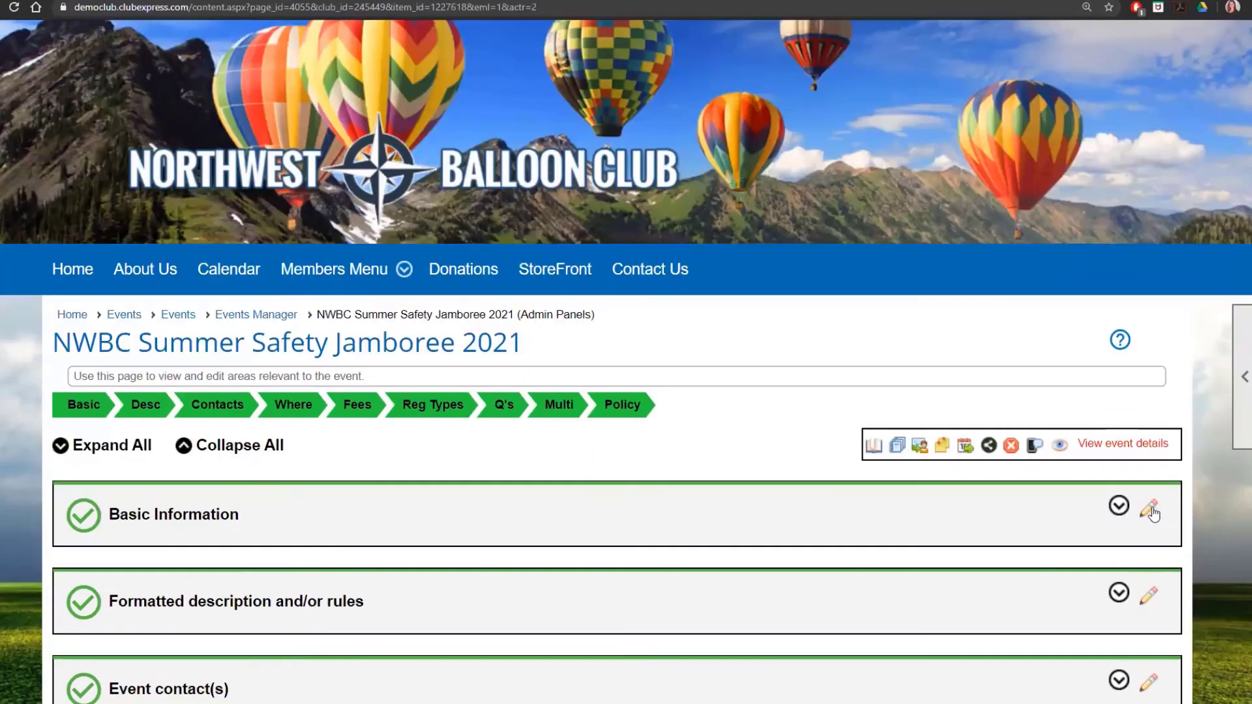
Step: In Basic Information, keep the event visible to everyone, set Date Visible to 05/01/2021, and save
{"action": "left_click", "coordinate": [1149, 510]}
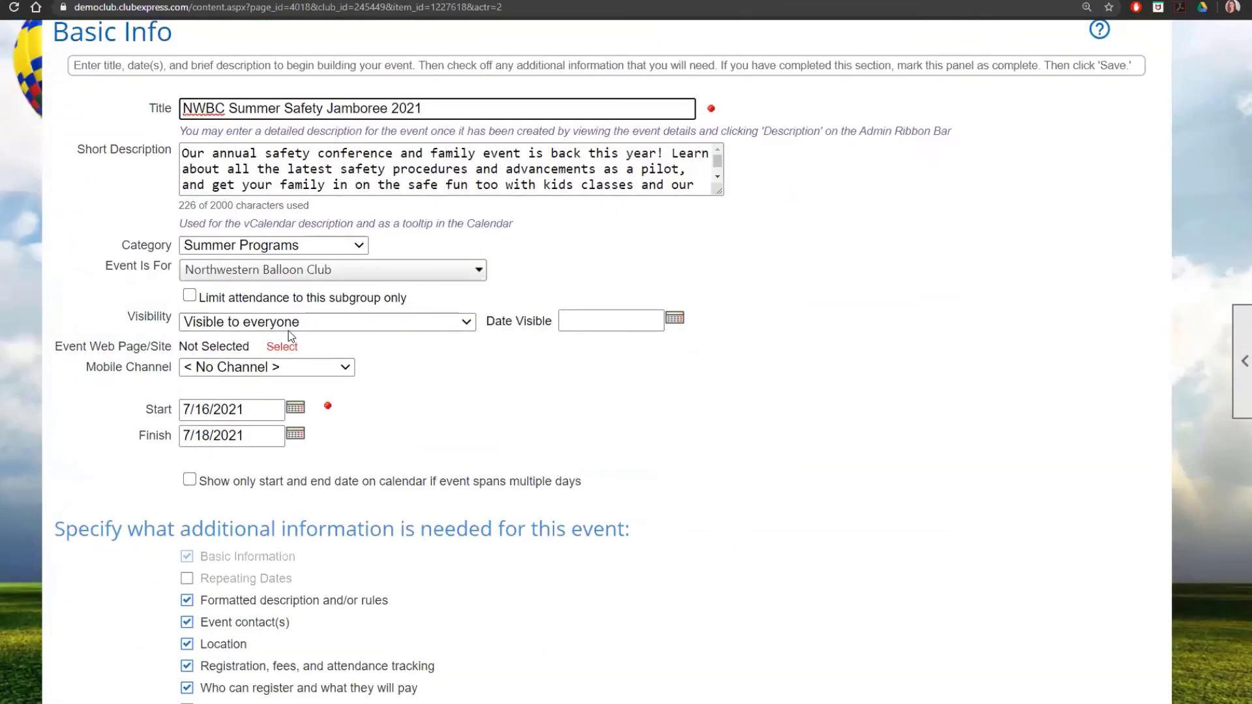
{"action": "left_click", "coordinate": [394, 326]}
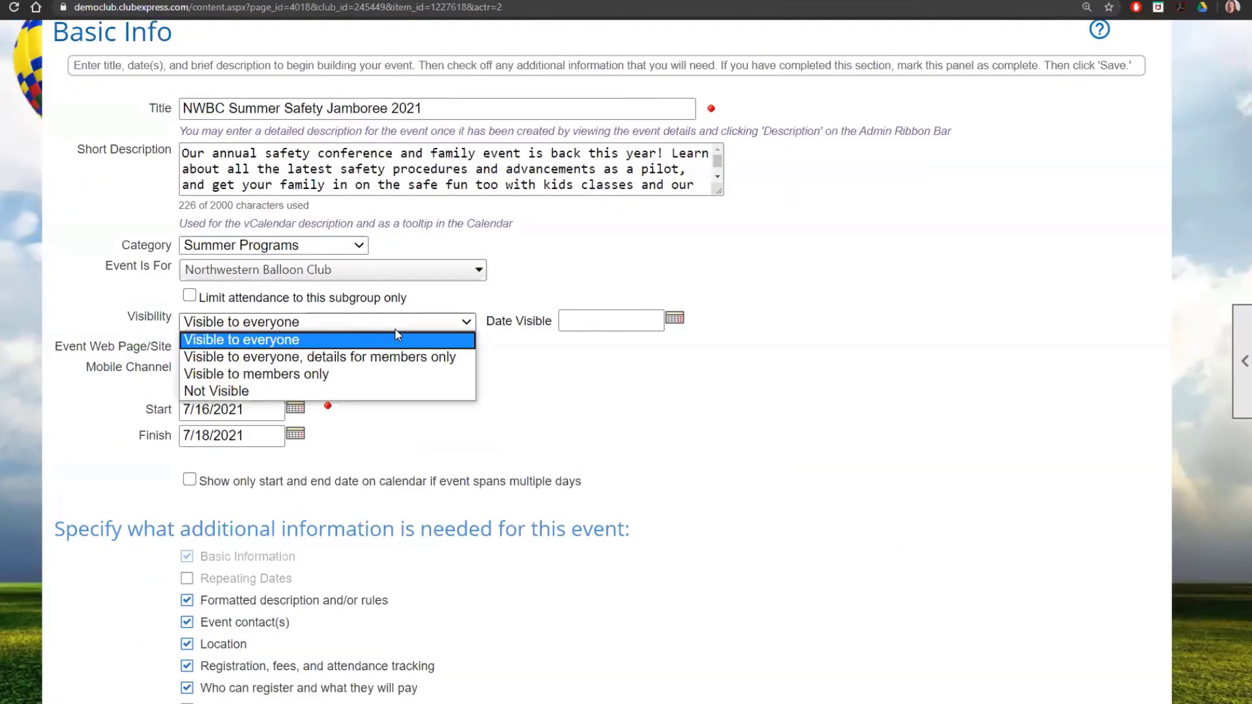
{"action": "left_click", "coordinate": [631, 351]}
{"action": "left_click", "coordinate": [678, 321]}
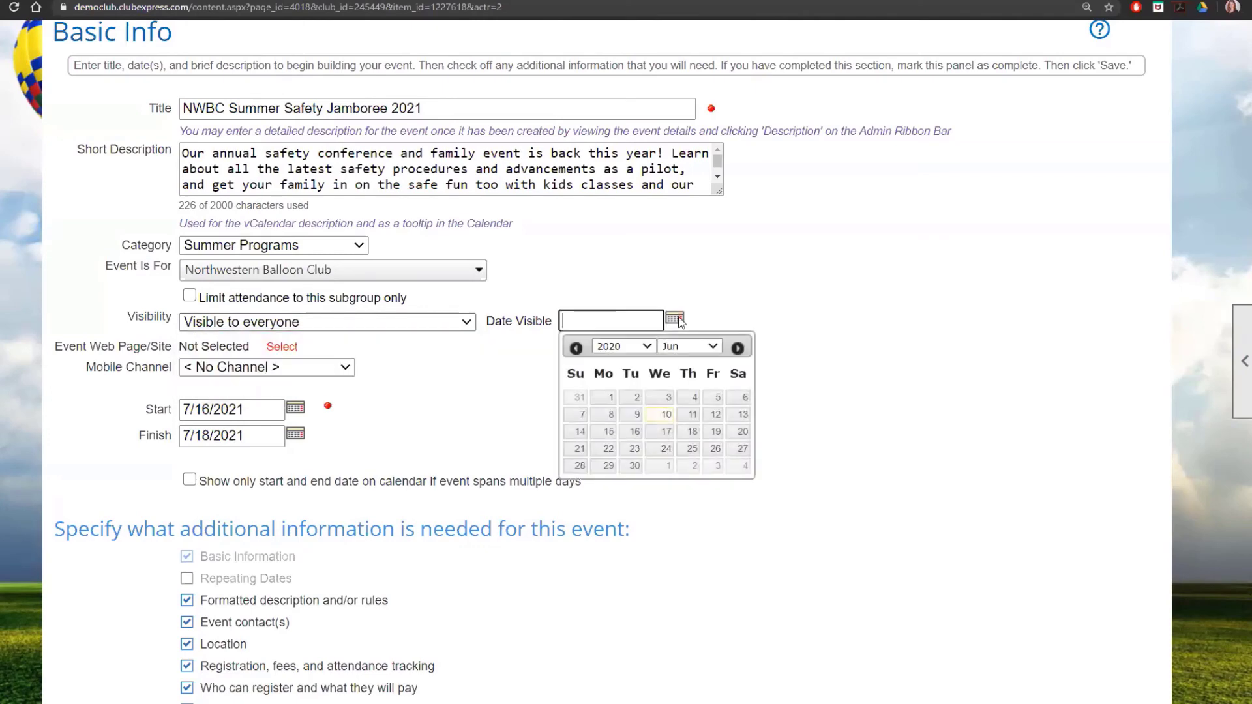
{"action": "left_click", "coordinate": [642, 346]}
{"action": "left_click", "coordinate": [627, 495]}
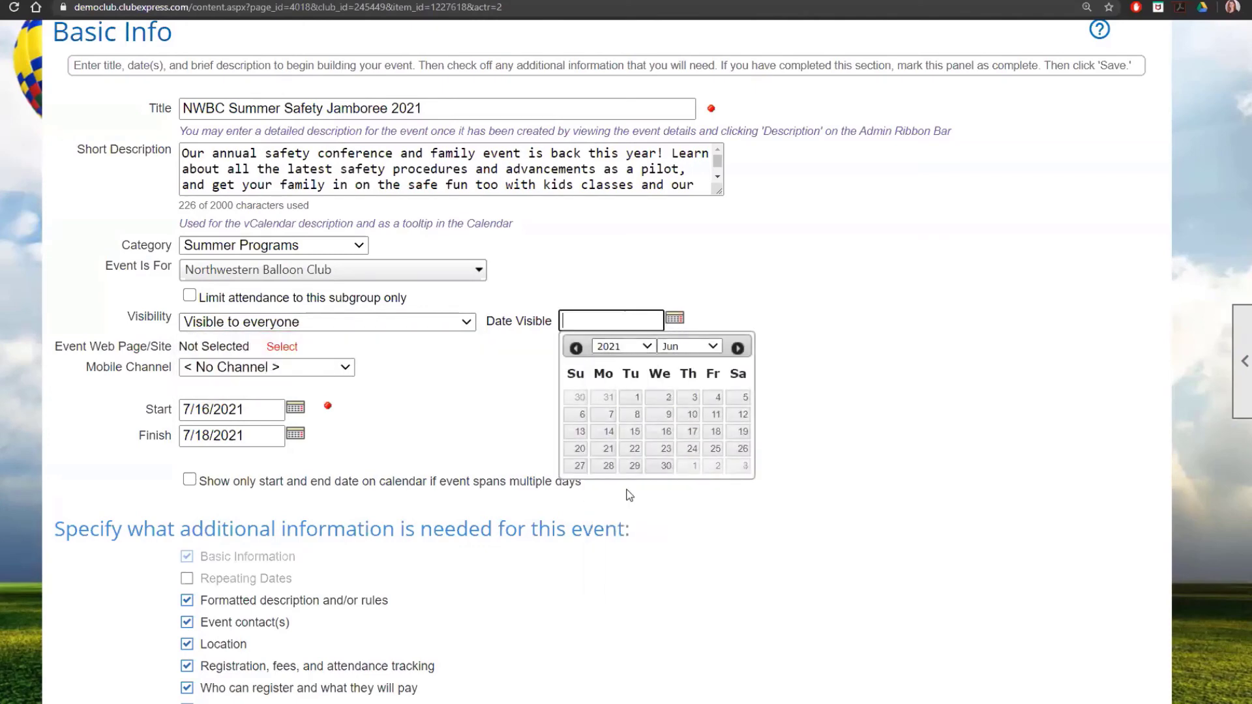
{"action": "left_click", "coordinate": [575, 348]}
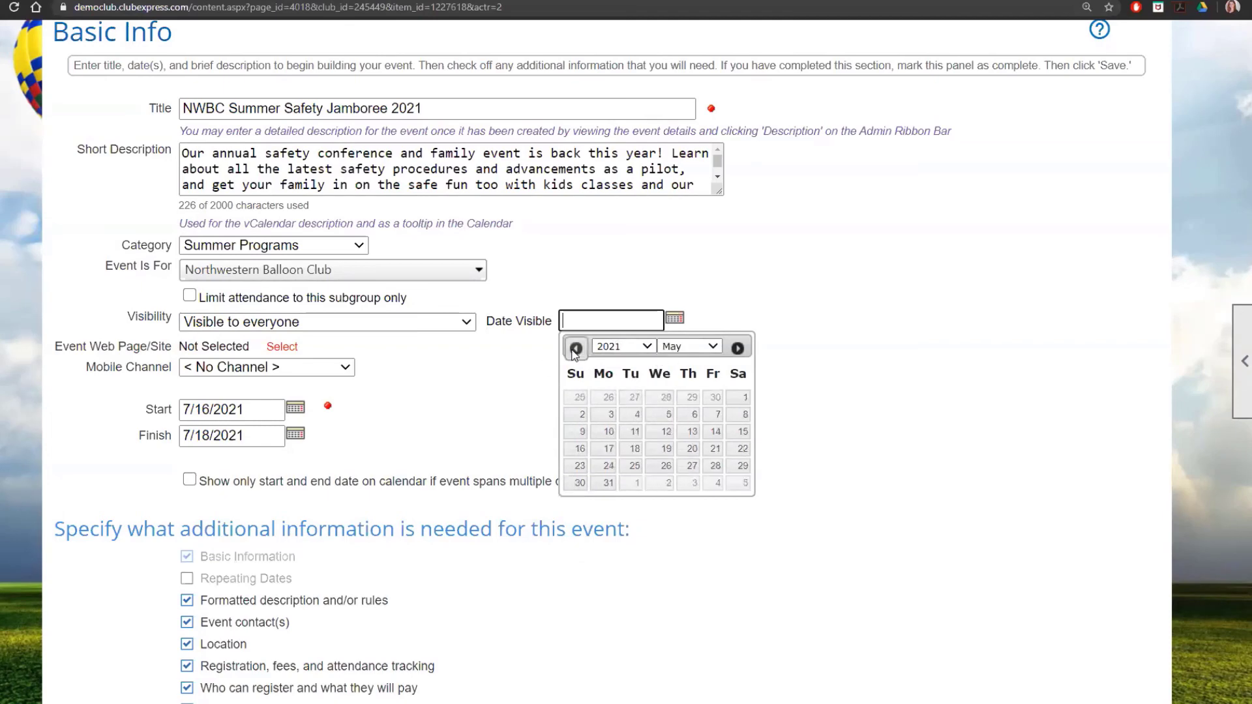
{"action": "left_click", "coordinate": [743, 398]}
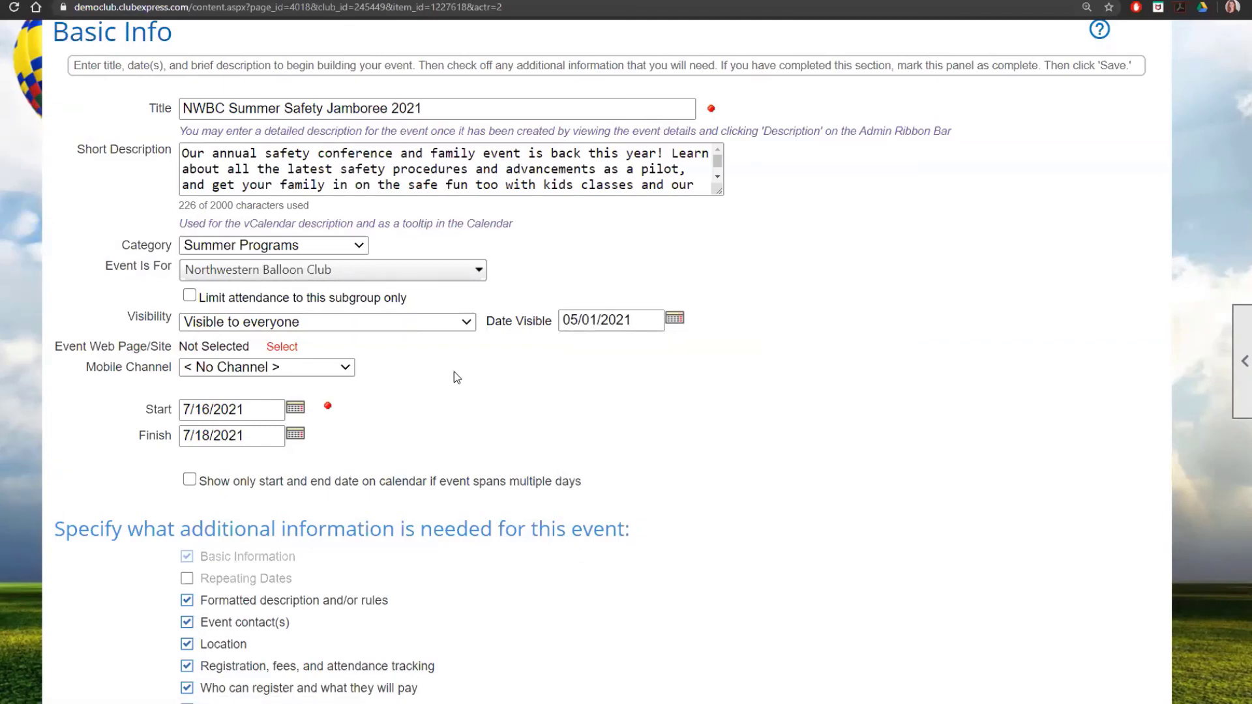
{"action": "scroll", "coordinate": [459, 382], "scroll_direction": "down", "scroll_amount": 3}
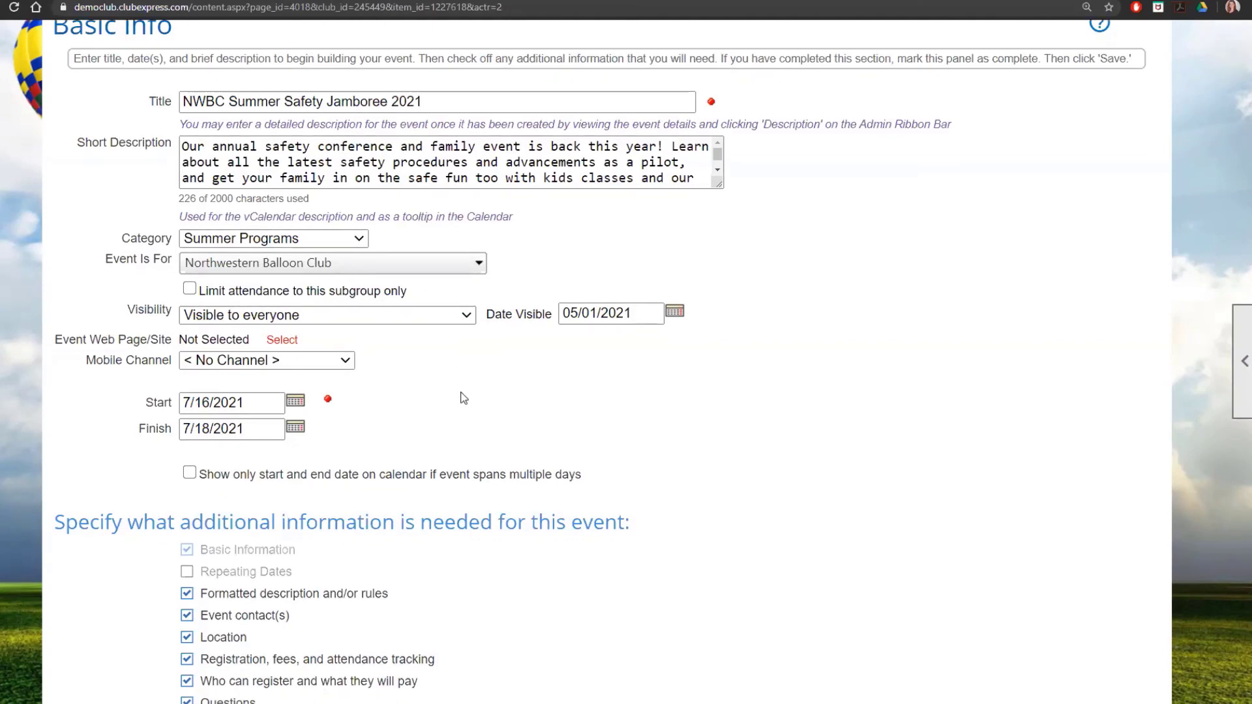
{"action": "left_click", "coordinate": [573, 682]}
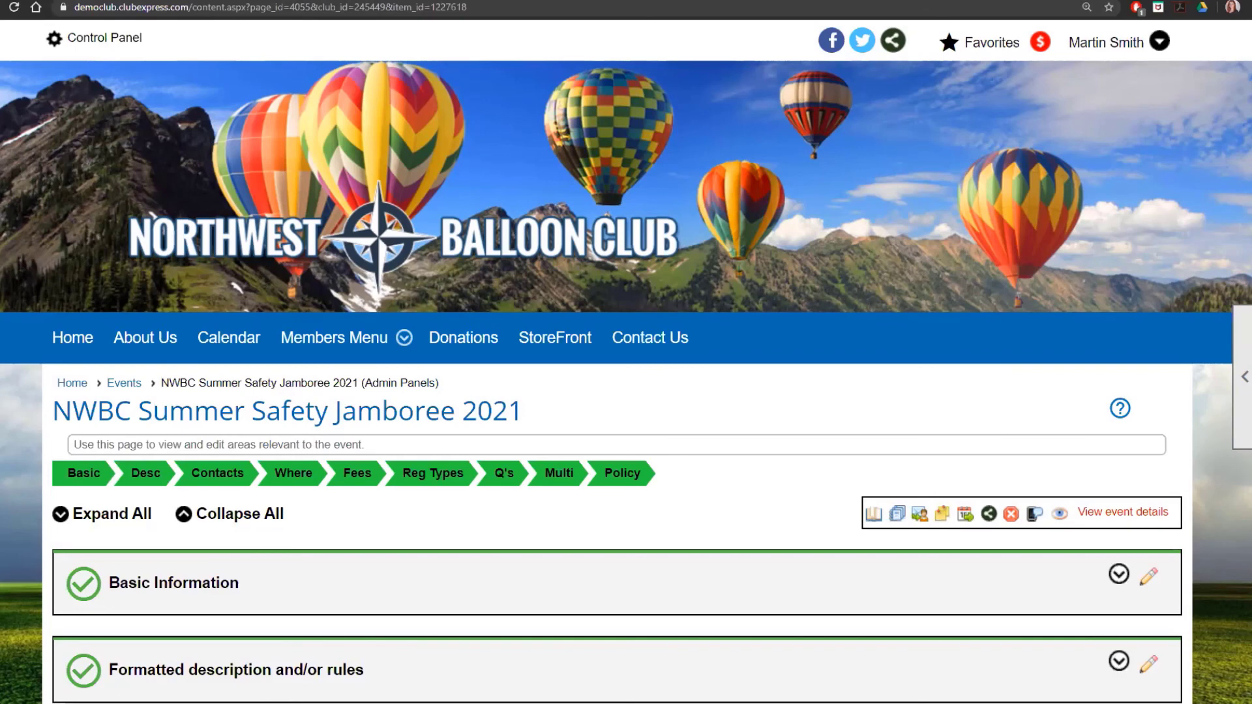
Step: Open the original 7/17/2020 Jamboree's admin panels from the Events Manager
{"action": "key", "text": "alt+Left"}
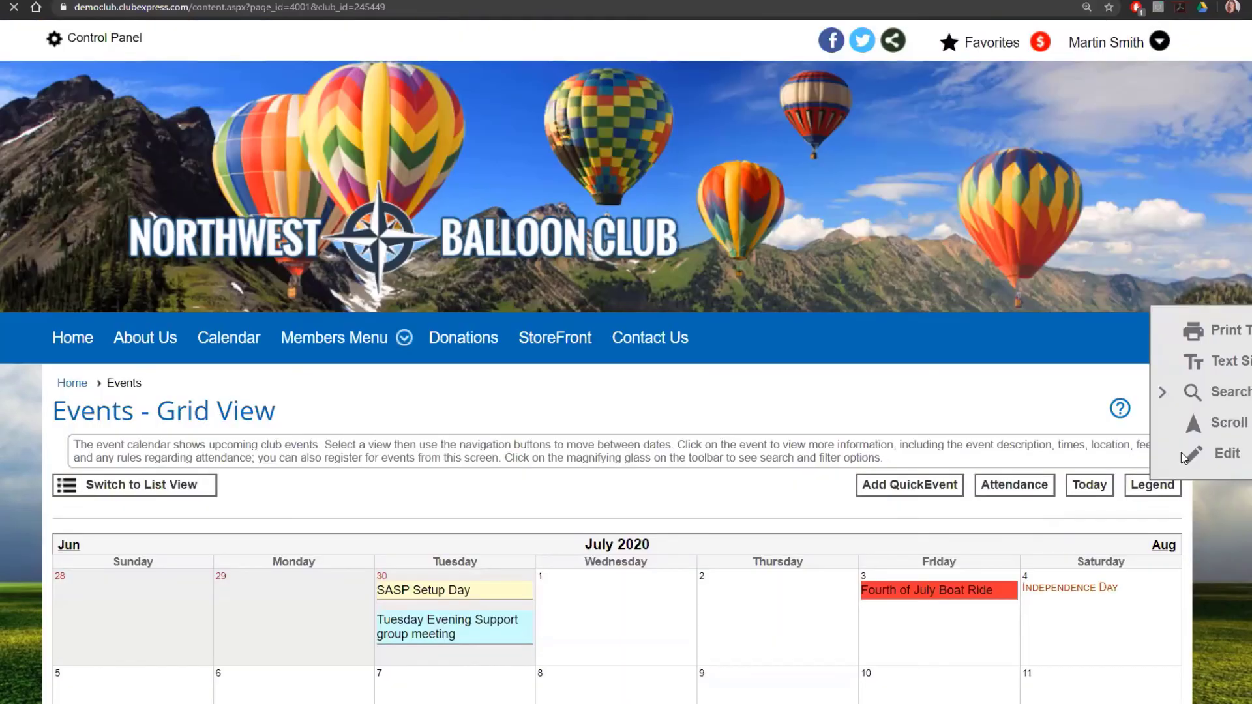
{"action": "left_click", "coordinate": [1180, 452]}
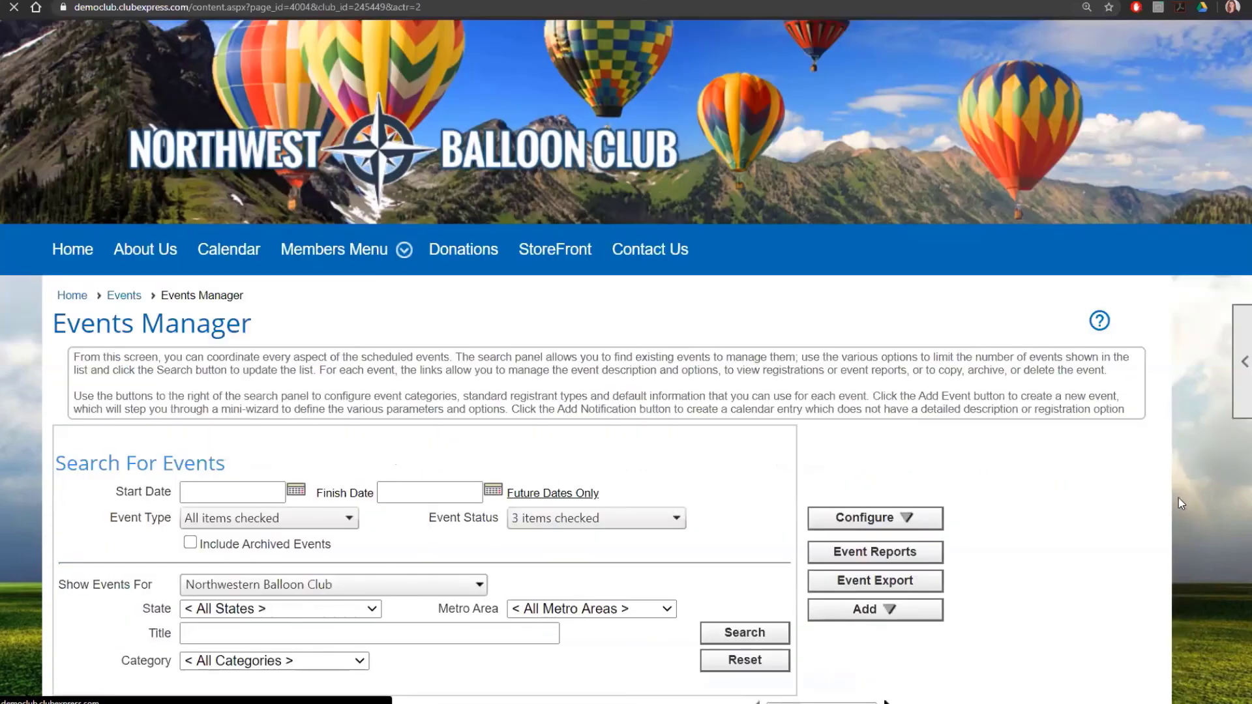
{"action": "scroll", "coordinate": [1110, 486], "scroll_direction": "down", "scroll_amount": 8}
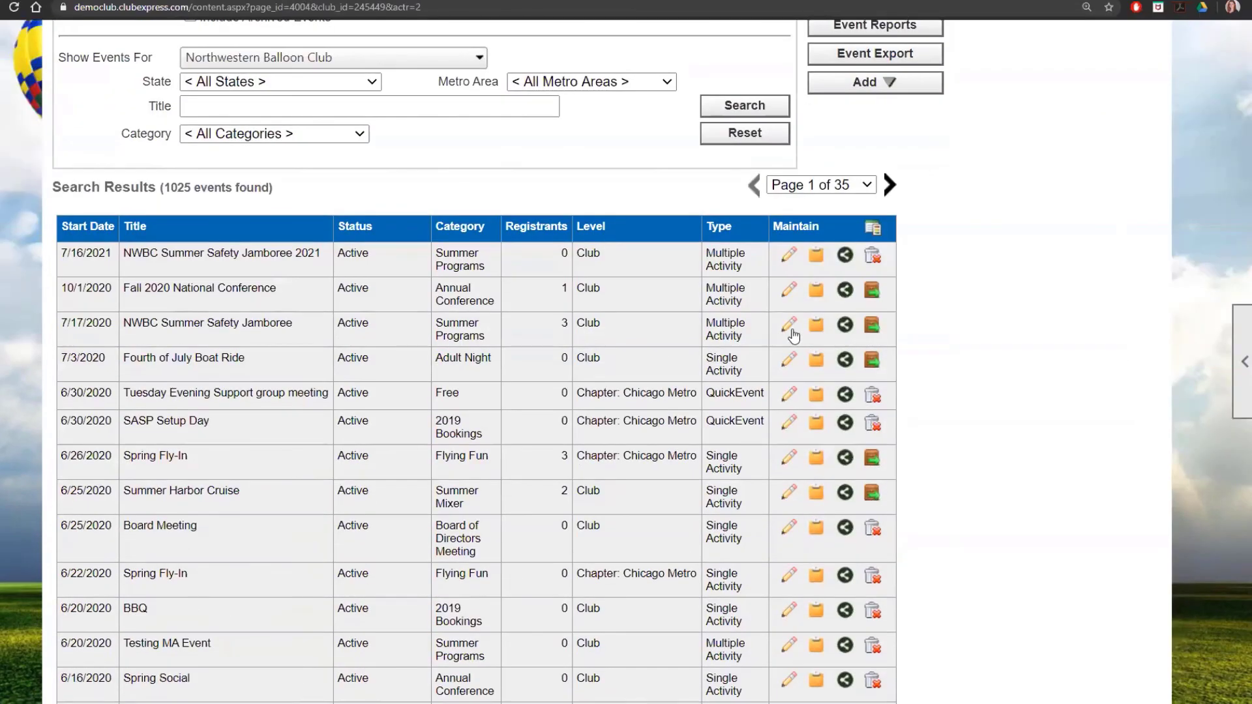
{"action": "left_click", "coordinate": [789, 325]}
{"action": "scroll", "coordinate": [1041, 507], "scroll_direction": "down", "scroll_amount": 6}
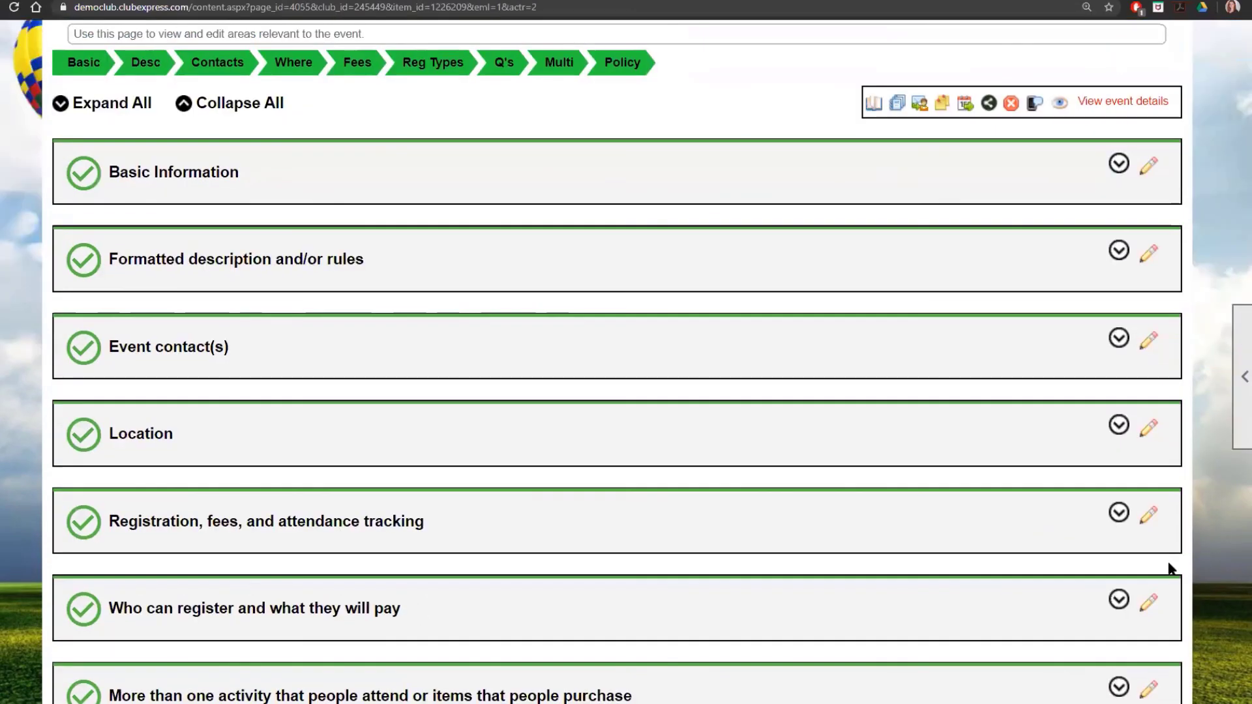
{"action": "scroll", "coordinate": [1168, 601], "scroll_direction": "down", "scroll_amount": 3}
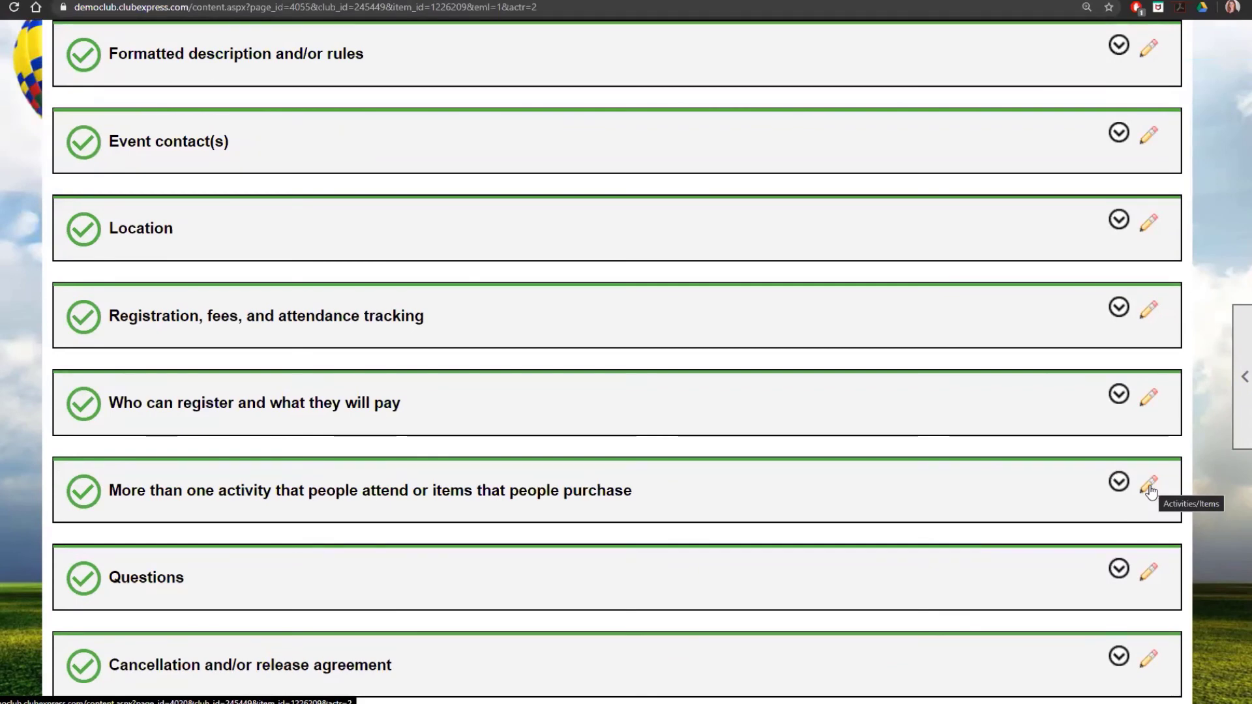
{"action": "scroll", "coordinate": [1145, 492], "scroll_direction": "up", "scroll_amount": 3}
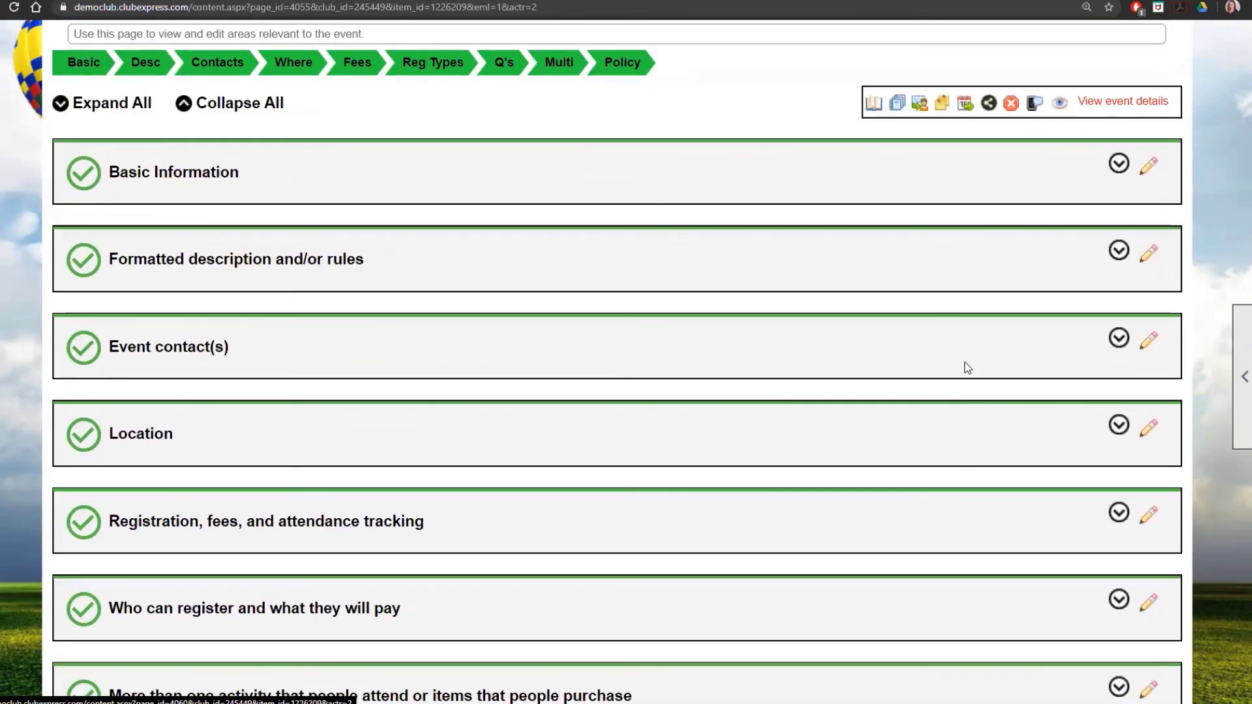
Step: Preview the Activity Registrants by Activity report choice, then close the Reports picker without running it
{"action": "left_click", "coordinate": [898, 108]}
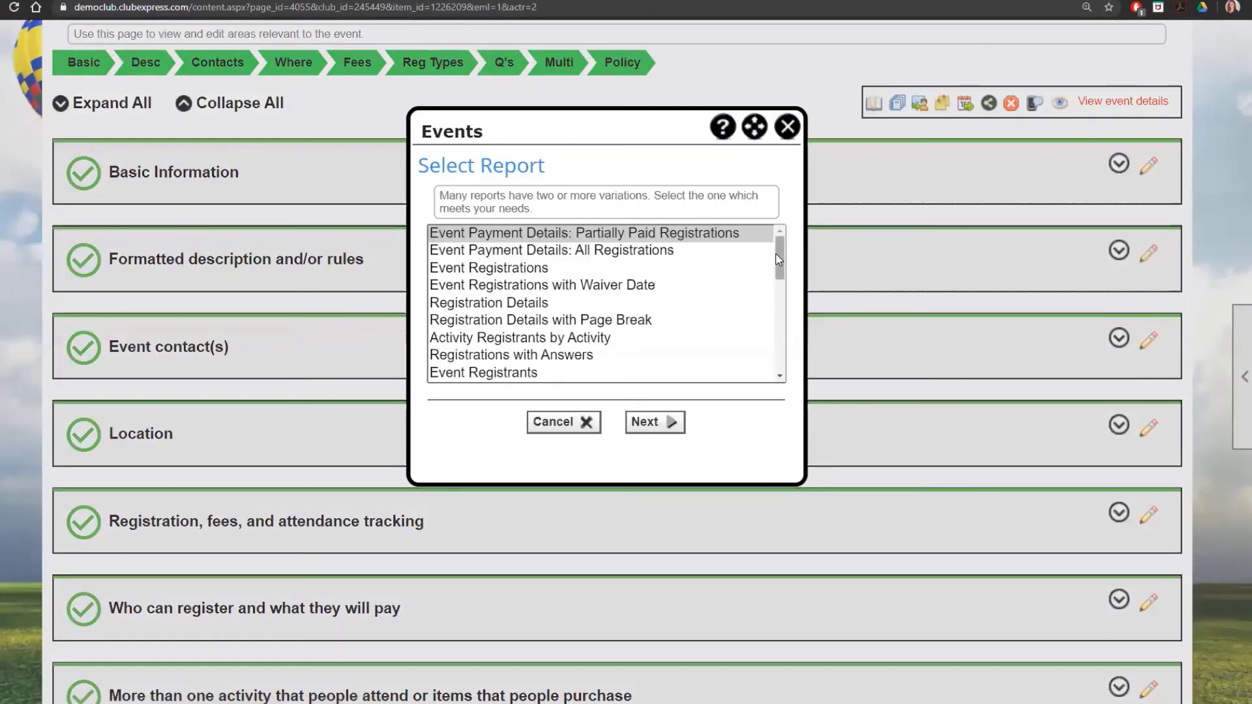
{"action": "scroll", "coordinate": [750, 277], "scroll_direction": "down", "scroll_amount": 1}
{"action": "left_click", "coordinate": [567, 286]}
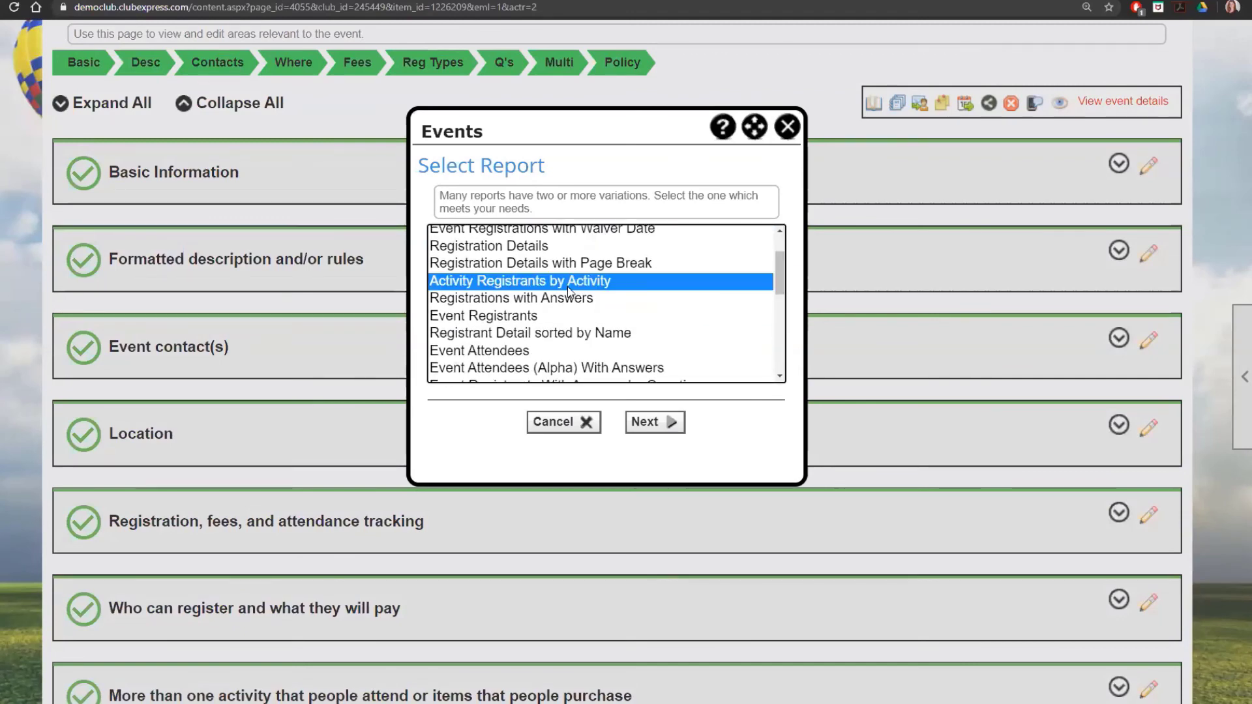
{"action": "left_click_drag", "start_coordinate": [781, 275], "coordinate": [782, 304]}
{"action": "left_click", "coordinate": [787, 127]}
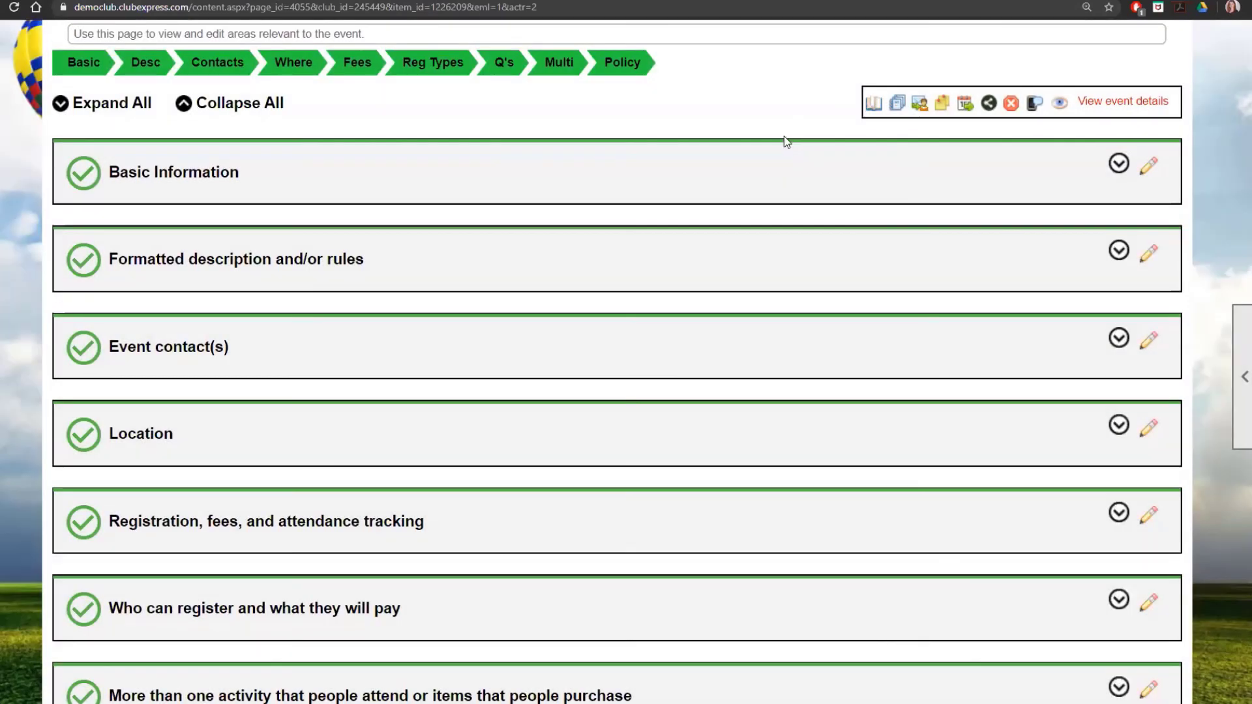
{"action": "scroll", "coordinate": [960, 416], "scroll_direction": "down", "scroll_amount": 3}
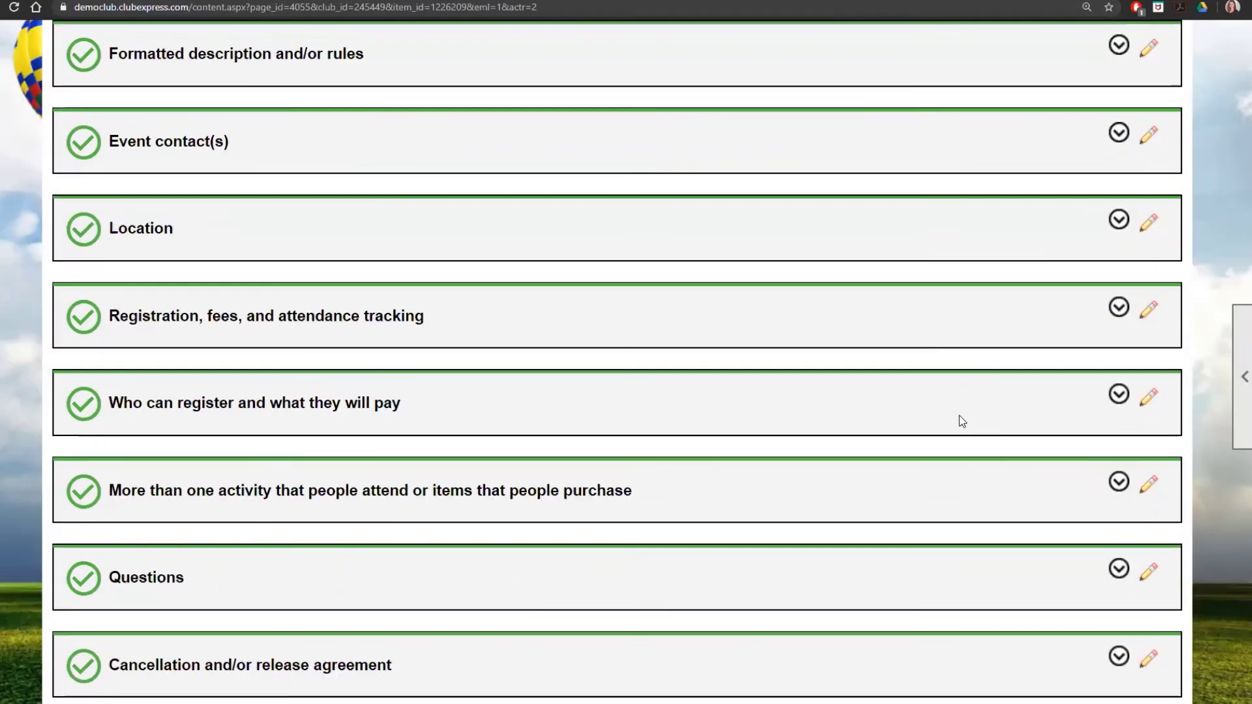
Step: Open the Jamboree's Activities/Items panel and check the Yearbook and Cocktail Party report pickers
{"action": "left_click", "coordinate": [1148, 484]}
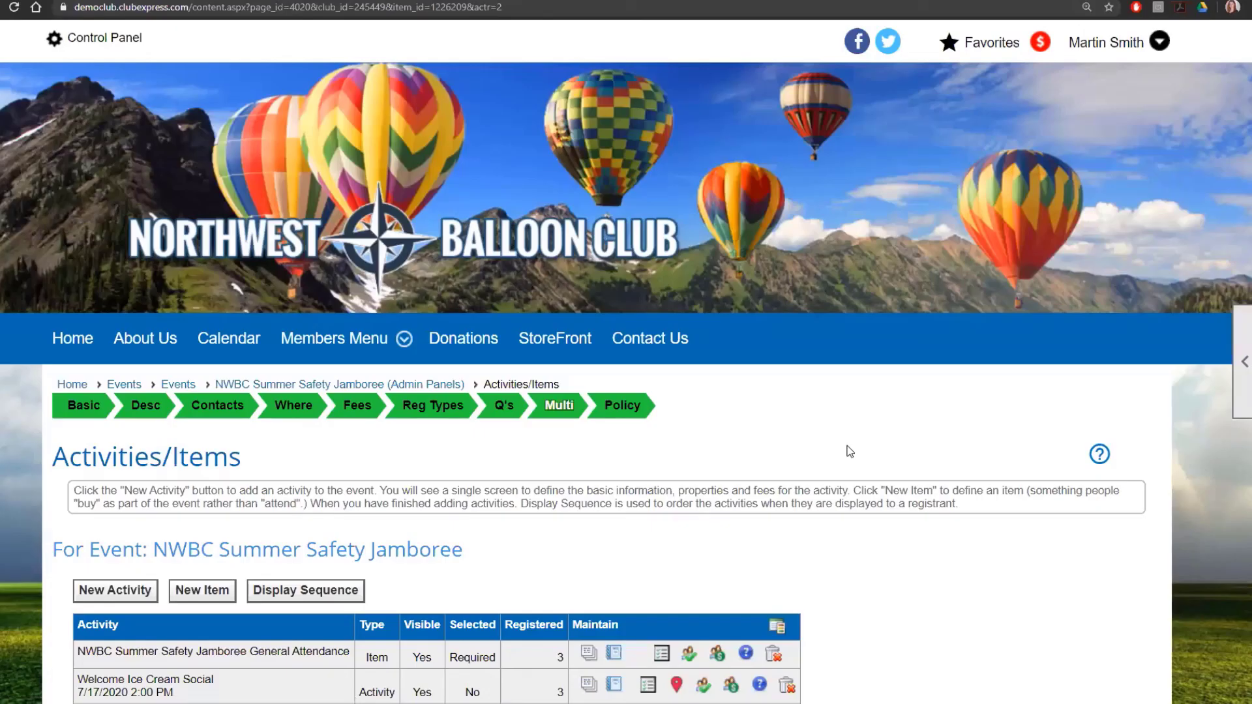
{"action": "scroll", "coordinate": [831, 460], "scroll_direction": "down", "scroll_amount": 4}
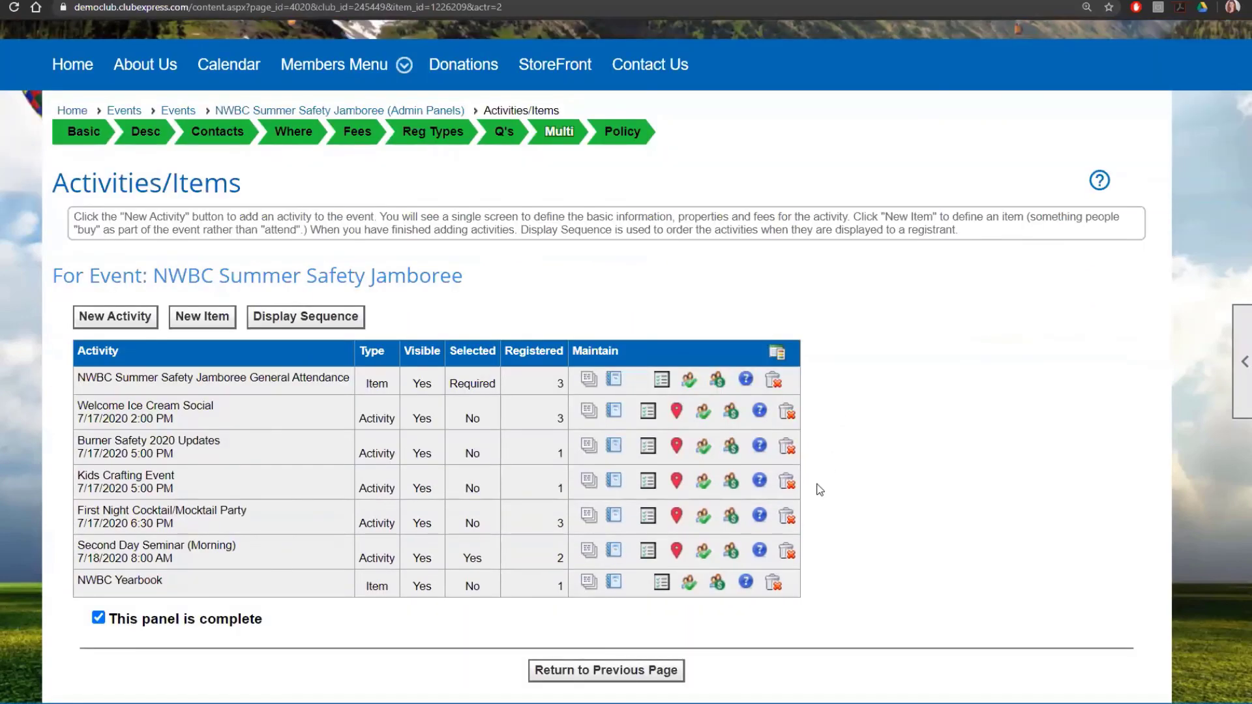
{"action": "left_click", "coordinate": [615, 582]}
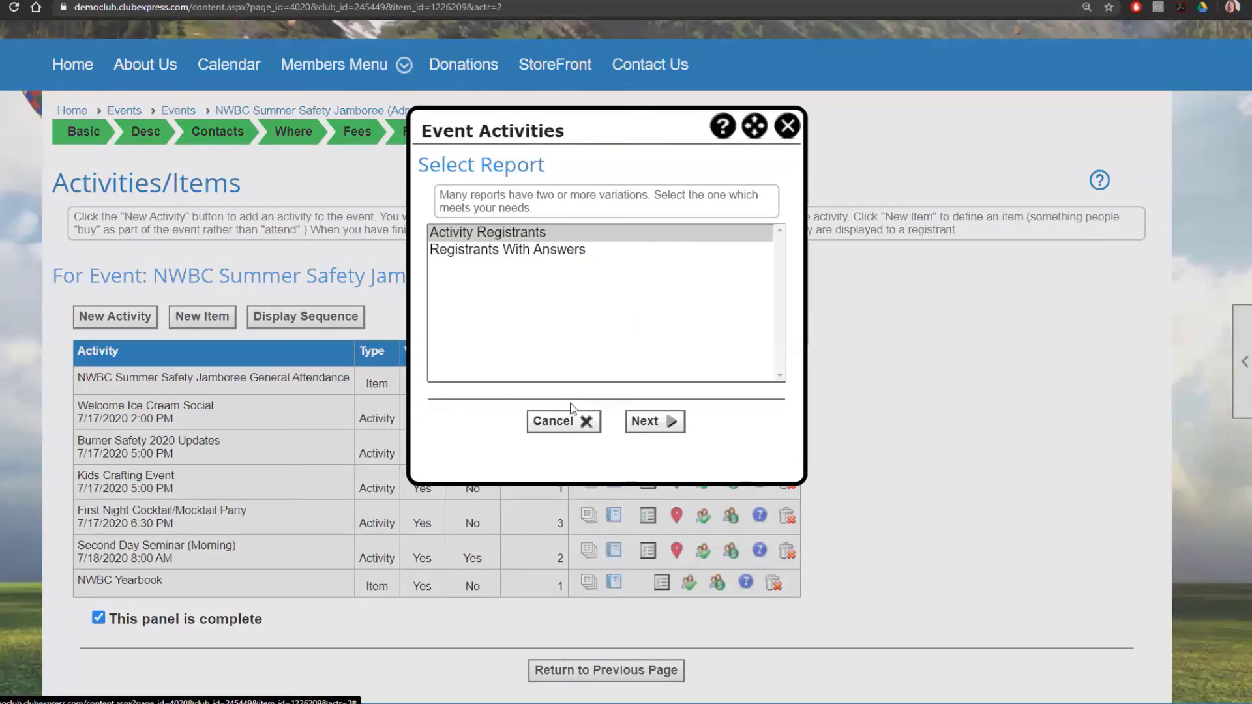
{"action": "left_click", "coordinate": [788, 126]}
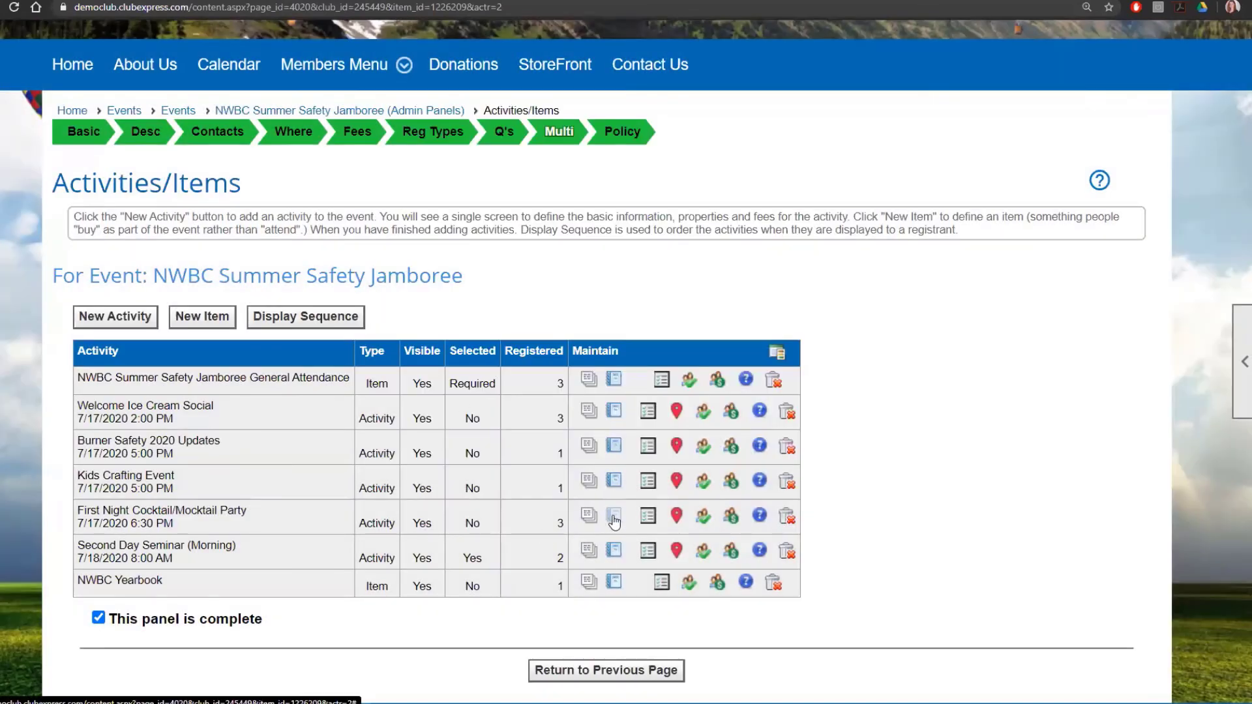
{"action": "left_click", "coordinate": [614, 519]}
{"action": "left_click", "coordinate": [788, 124]}
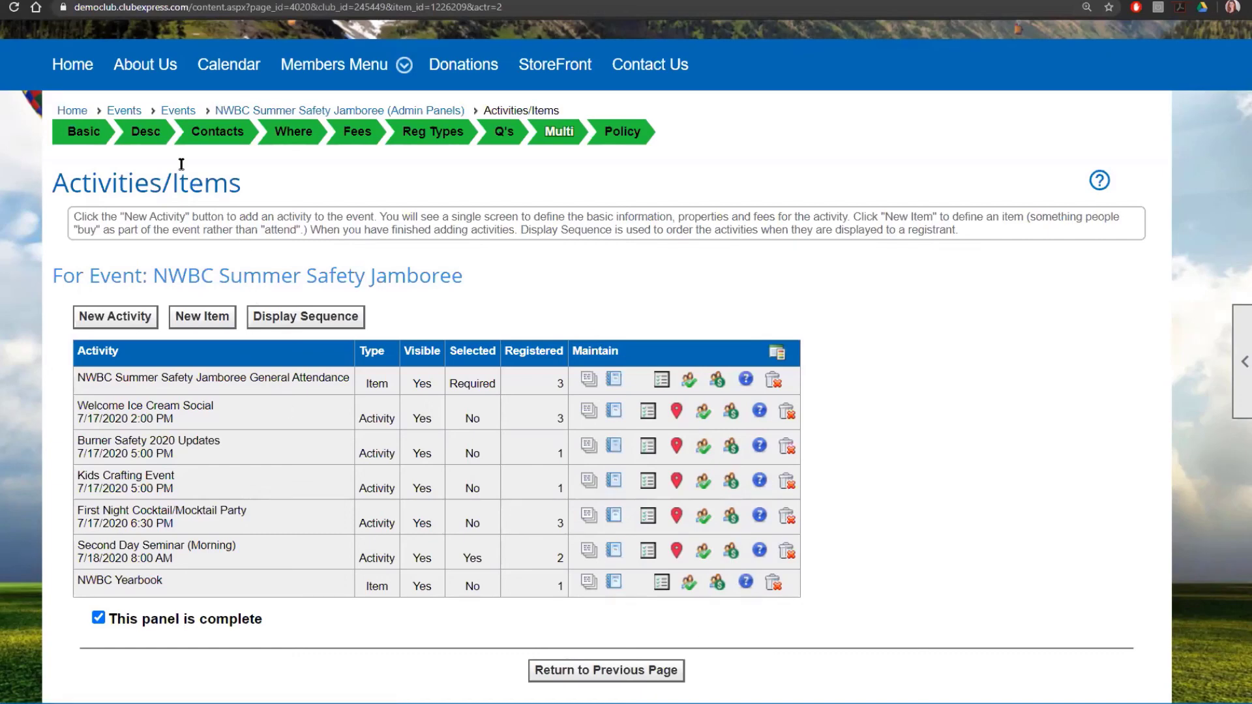
Step: Go from the events listing to the Event Questions setup in the events manager
{"action": "left_click", "coordinate": [188, 112]}
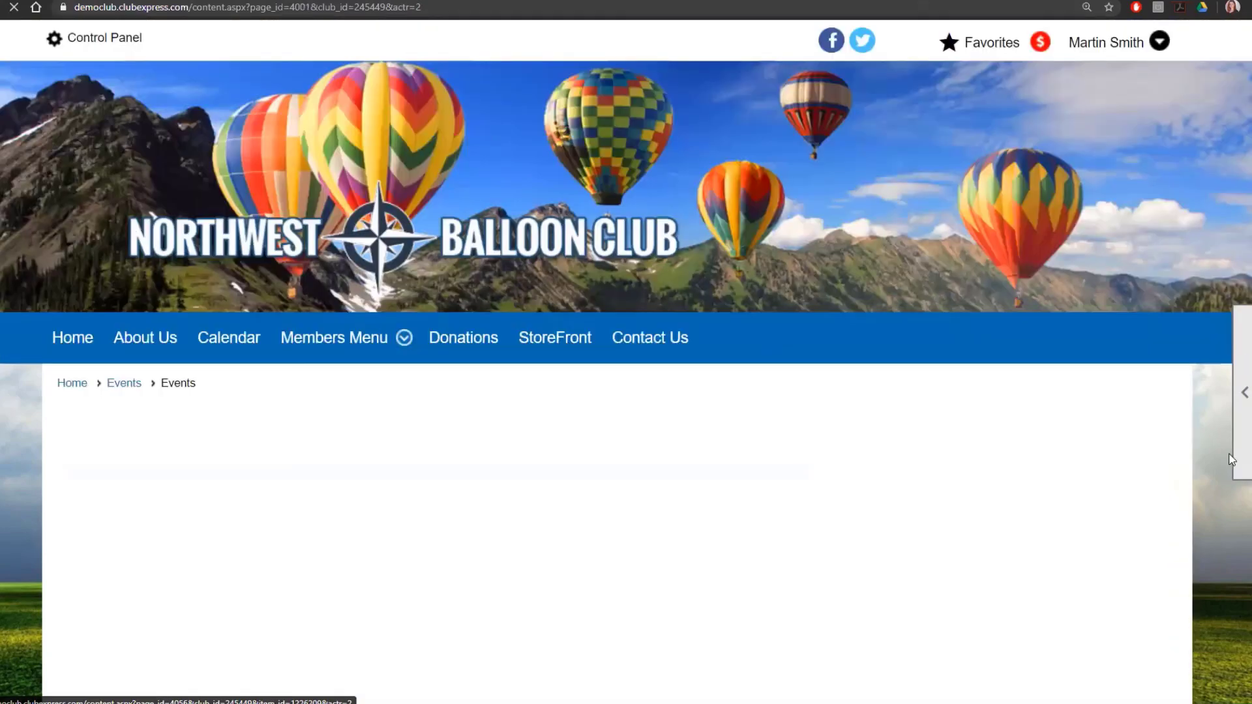
{"action": "mouse_move", "coordinate": [1234, 459]}
{"action": "left_click", "coordinate": [1168, 453]}
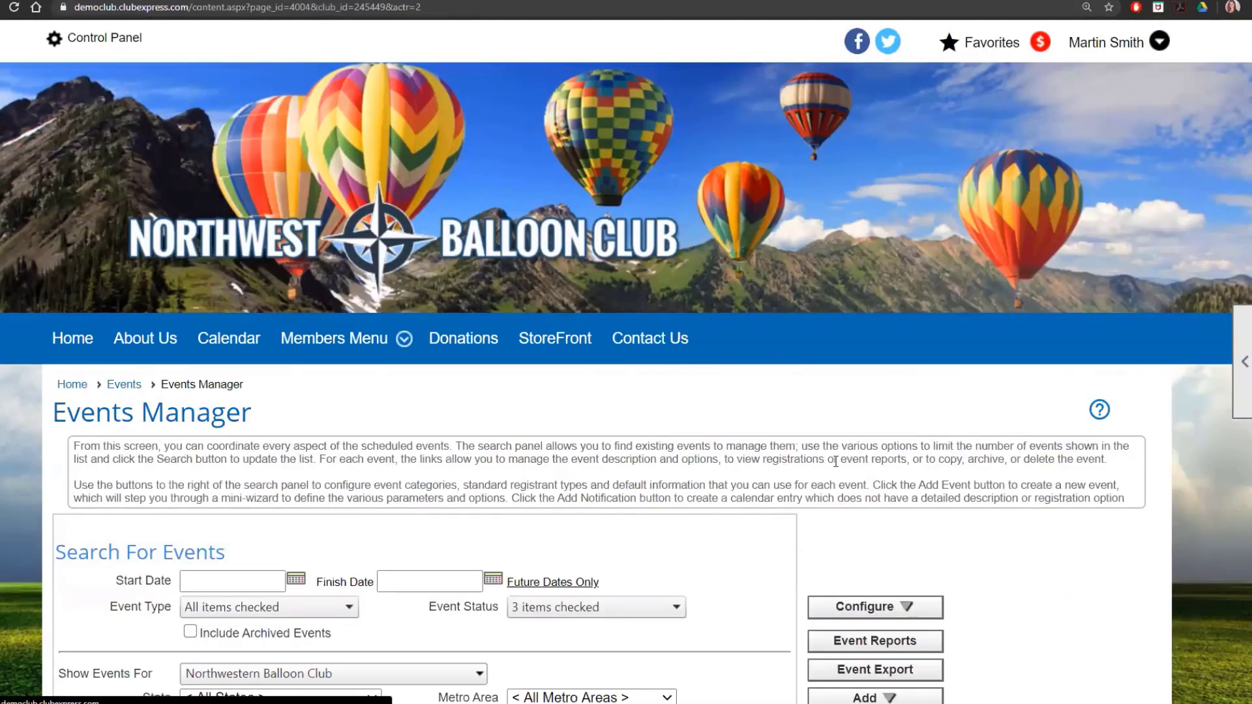
{"action": "scroll", "coordinate": [1022, 248], "scroll_direction": "down", "scroll_amount": 4}
{"action": "scroll", "coordinate": [1023, 248], "scroll_direction": "down", "scroll_amount": 3}
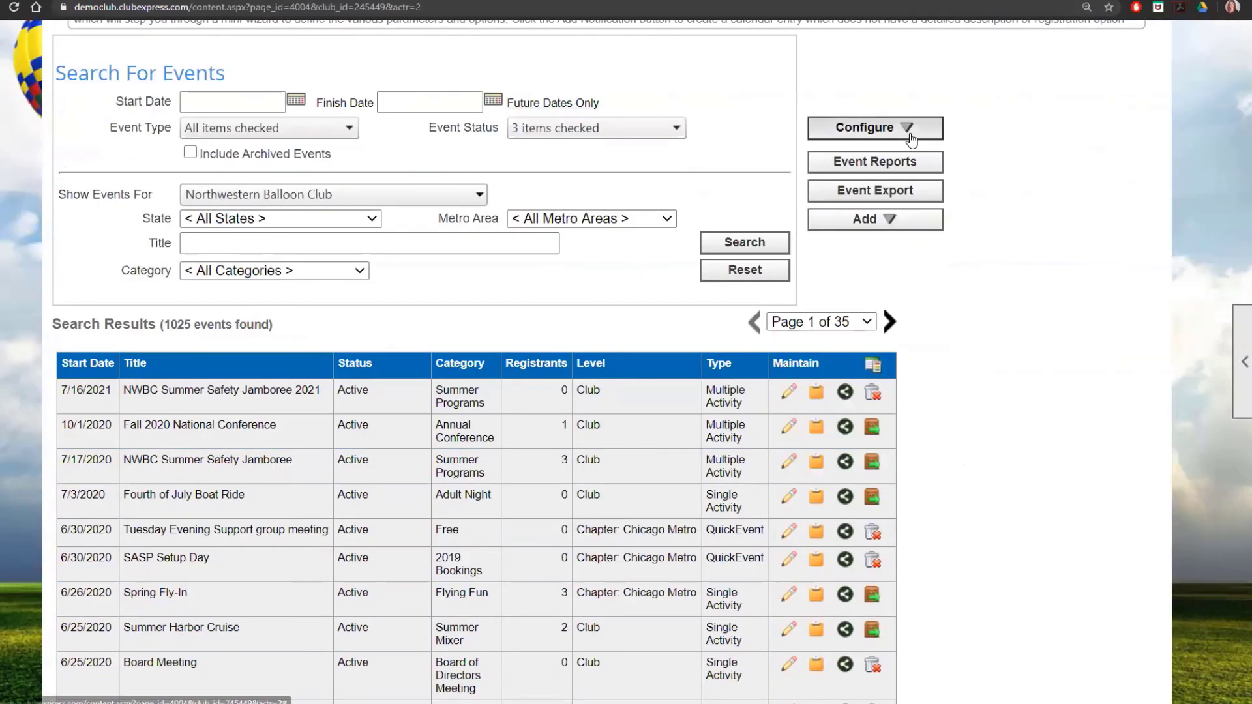
{"action": "left_click", "coordinate": [905, 129]}
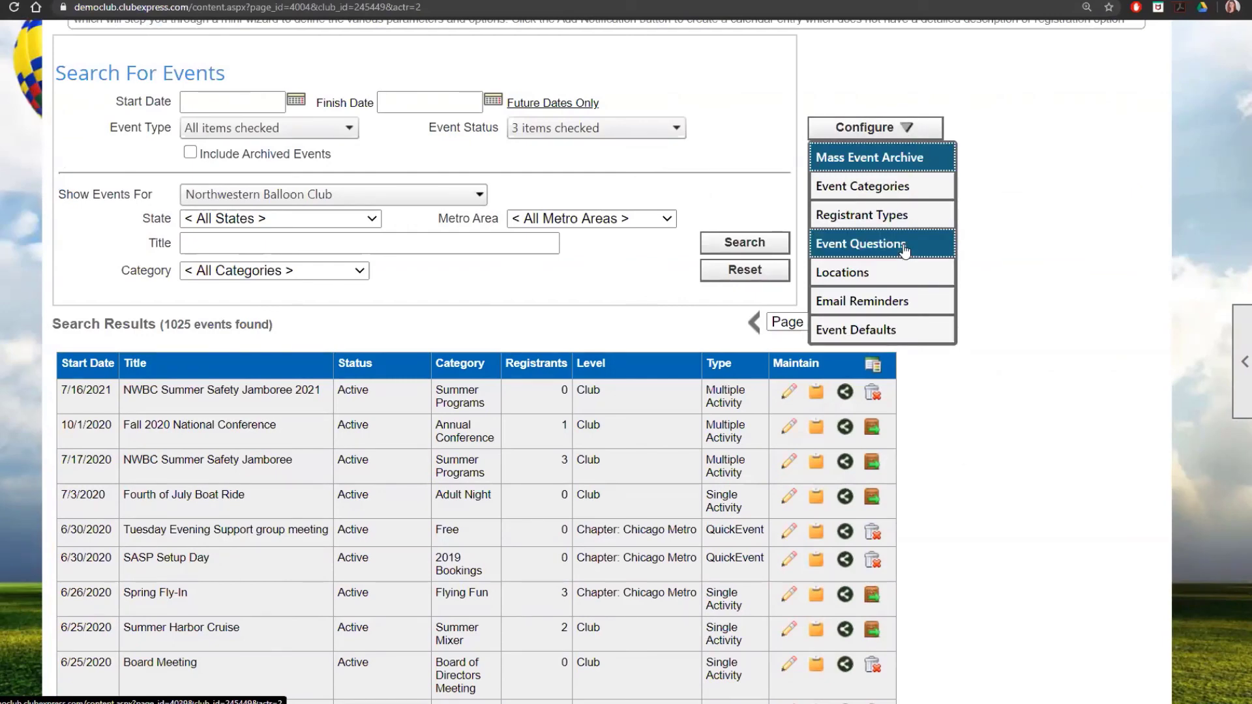
{"action": "left_click", "coordinate": [904, 245]}
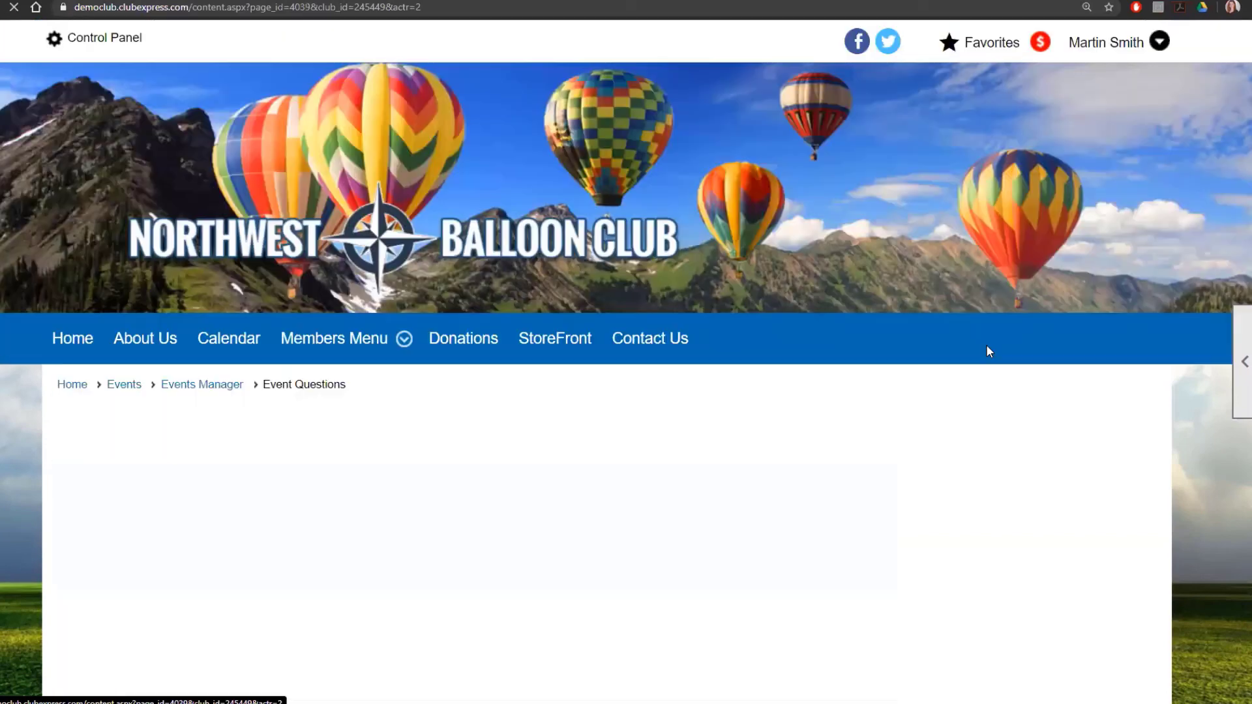
{"action": "scroll", "coordinate": [987, 370], "scroll_direction": "down", "scroll_amount": 3}
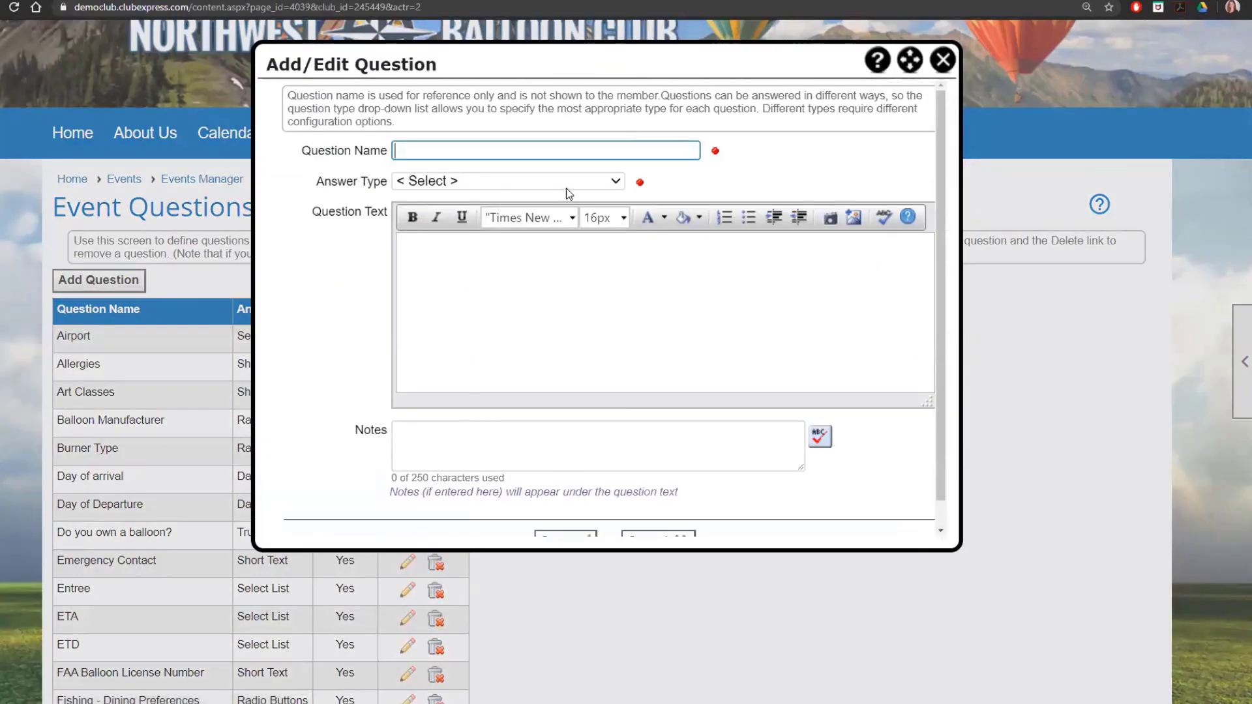
Step: Start a radio-button question 'Menu Choice for Entree (Steakhouse)' asking 'What do you want as an entree?'
{"action": "left_click", "coordinate": [566, 187]}
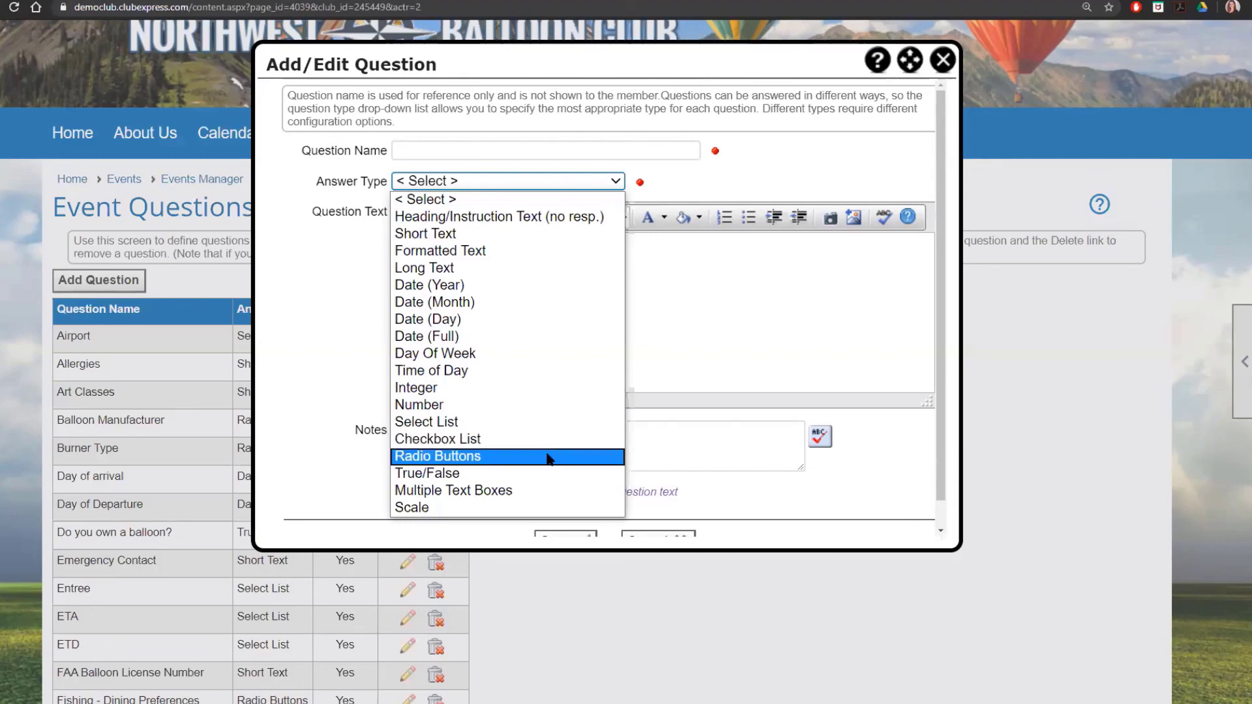
{"action": "left_click", "coordinate": [546, 457]}
{"action": "left_click", "coordinate": [449, 152]}
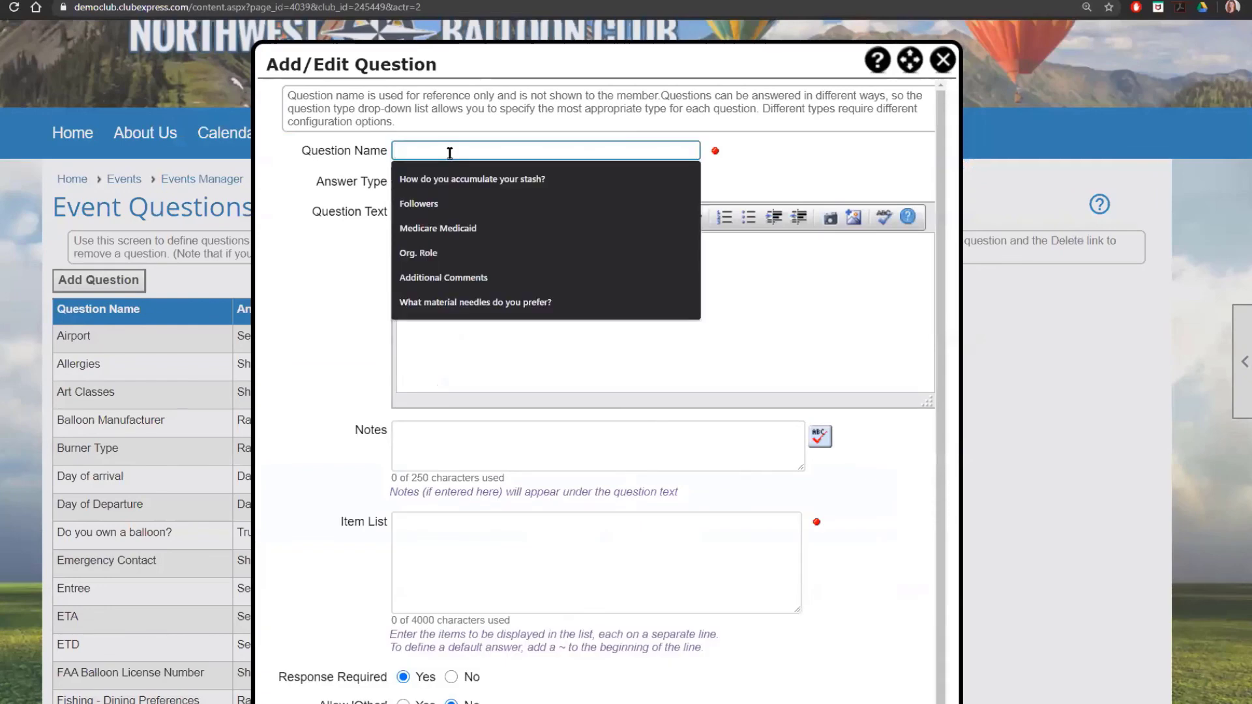
{"action": "type", "text": "Menu Choice "}
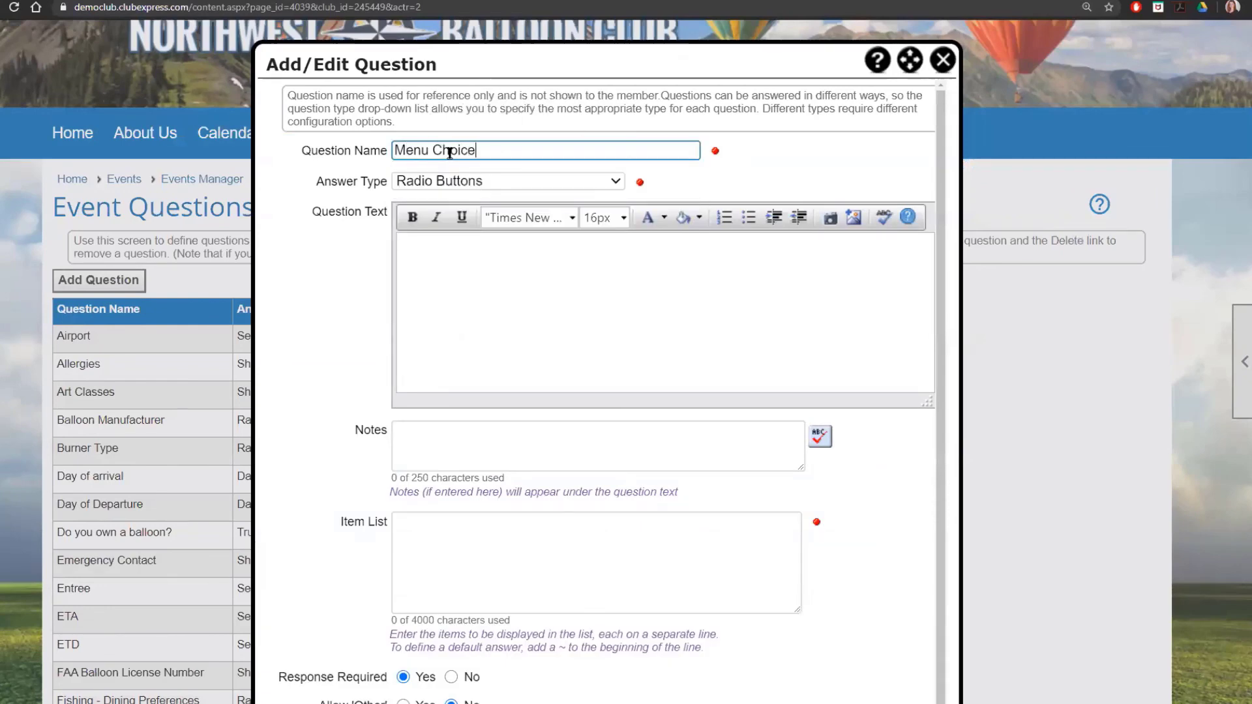
{"action": "type", "text": "for Entree"}
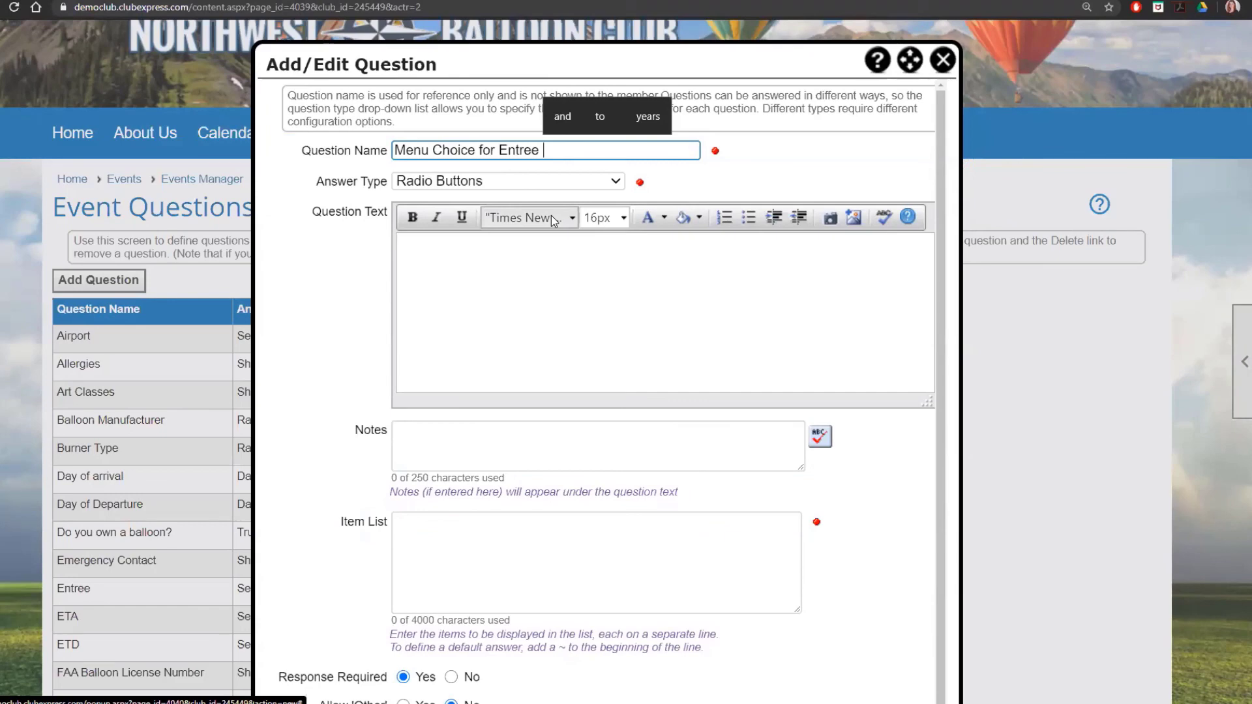
{"action": "type", "text": " (Steakhouse)"}
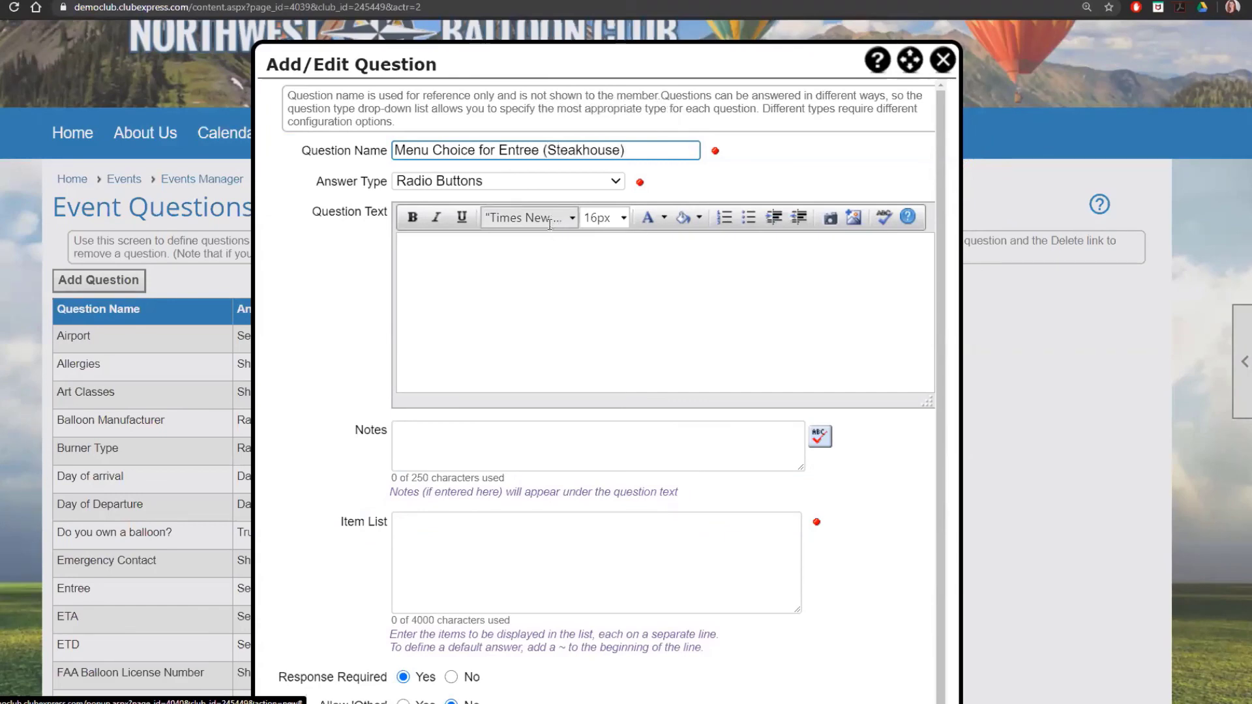
{"action": "left_click", "coordinate": [521, 271]}
{"action": "type", "text": "Wh"}
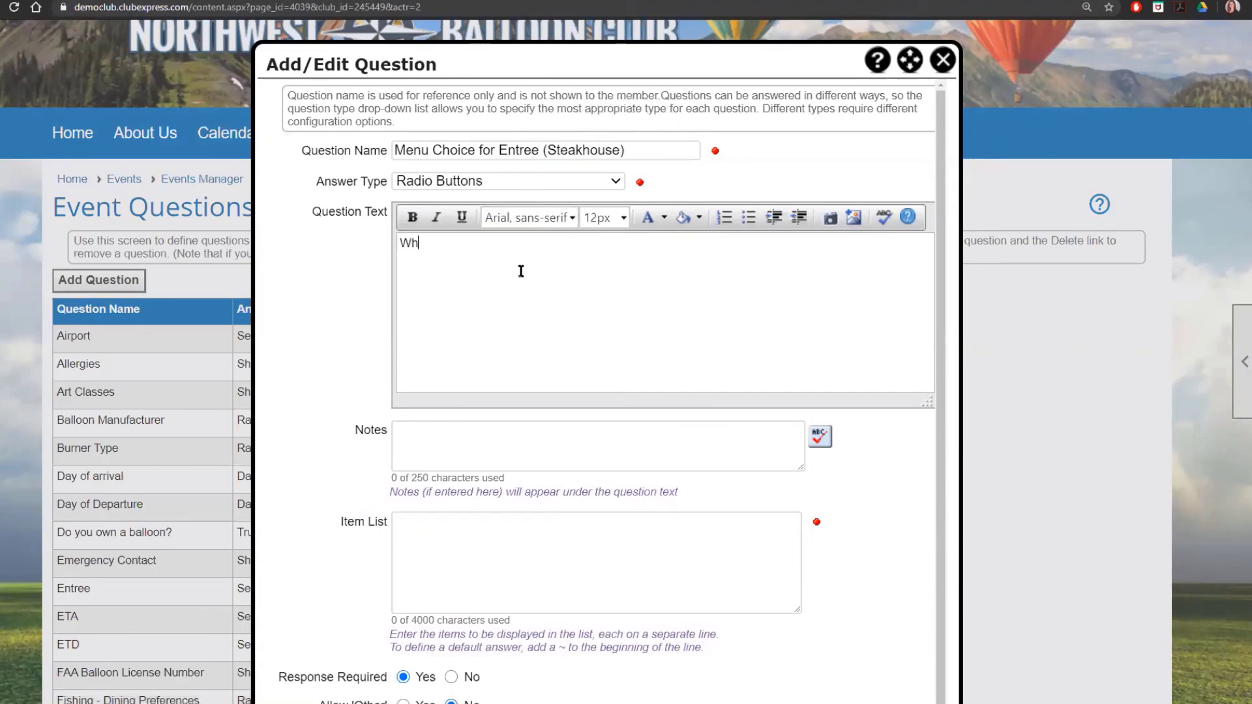
{"action": "type", "text": "at do you want as an"}
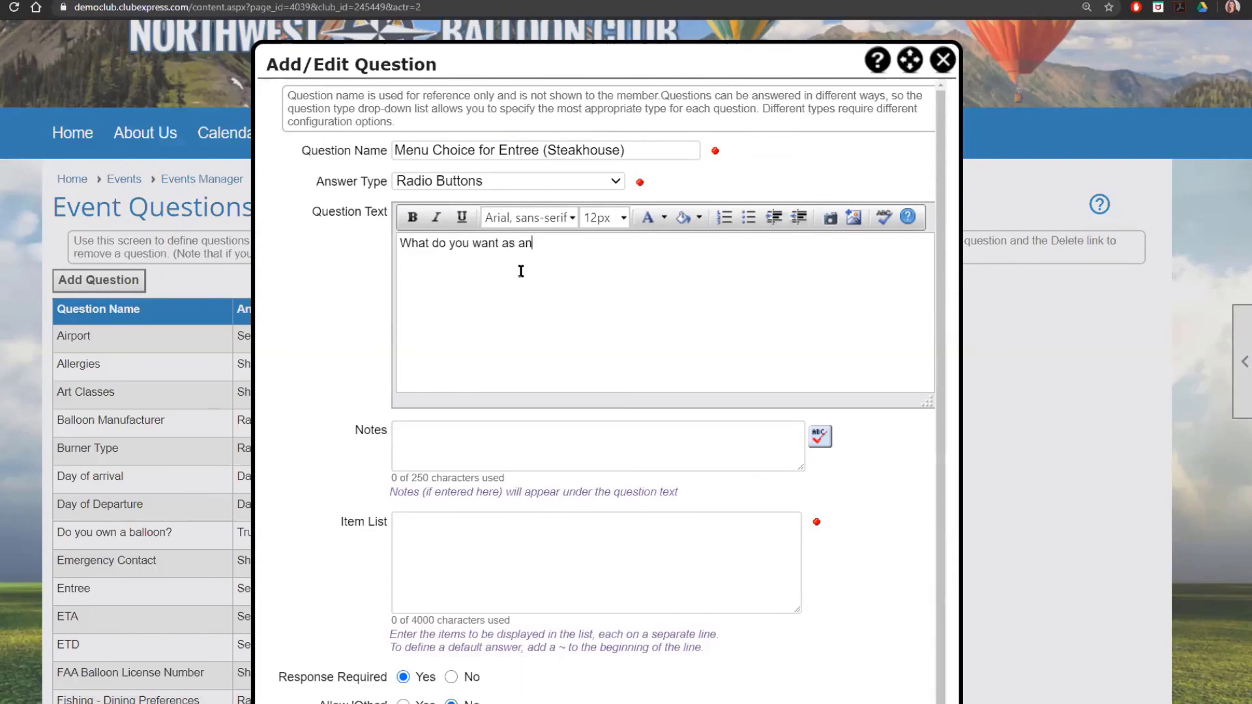
{"action": "type", "text": " entree?"}
Step: List Chicken, Salmon, Filet and Vegetarian as the answer choices and save the question
{"action": "left_click", "coordinate": [505, 530]}
{"action": "type", "text": "Chick"}
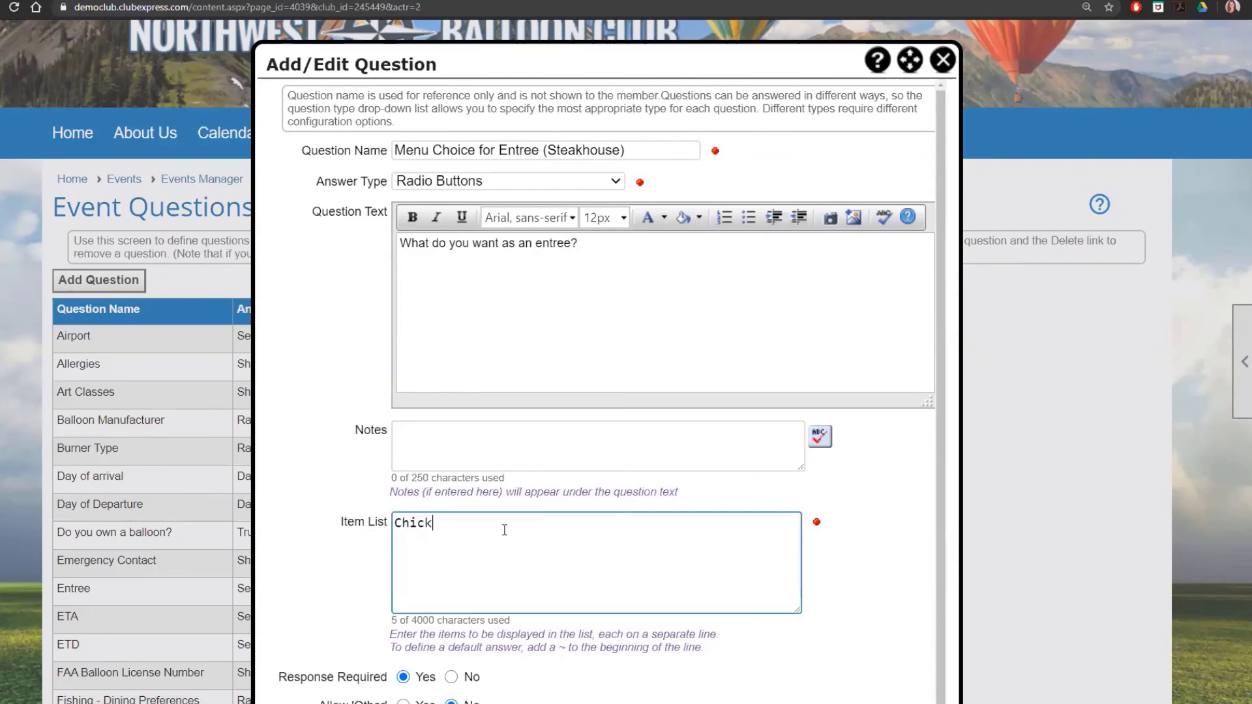
{"action": "type", "text": "en"}
{"action": "key", "text": "Return"}
{"action": "type", "text": "Salmon"}
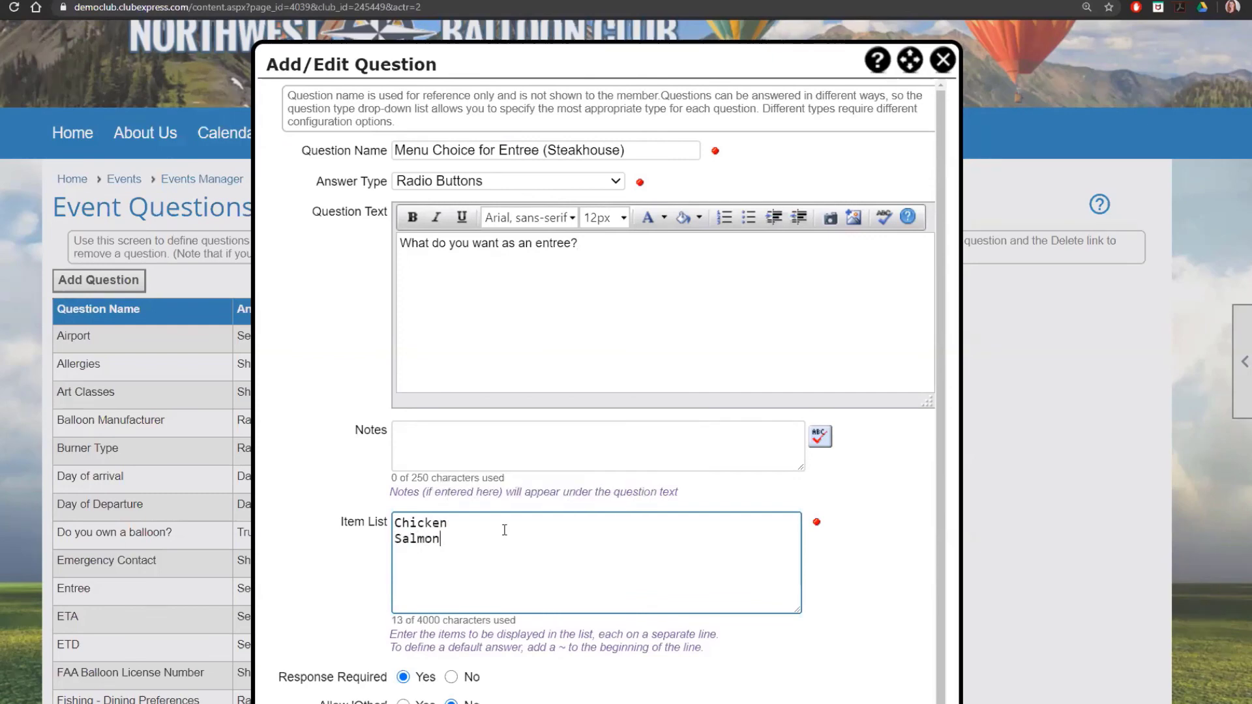
{"action": "key", "text": "Return"}
{"action": "type", "text": "Filet"}
{"action": "key", "text": "Return"}
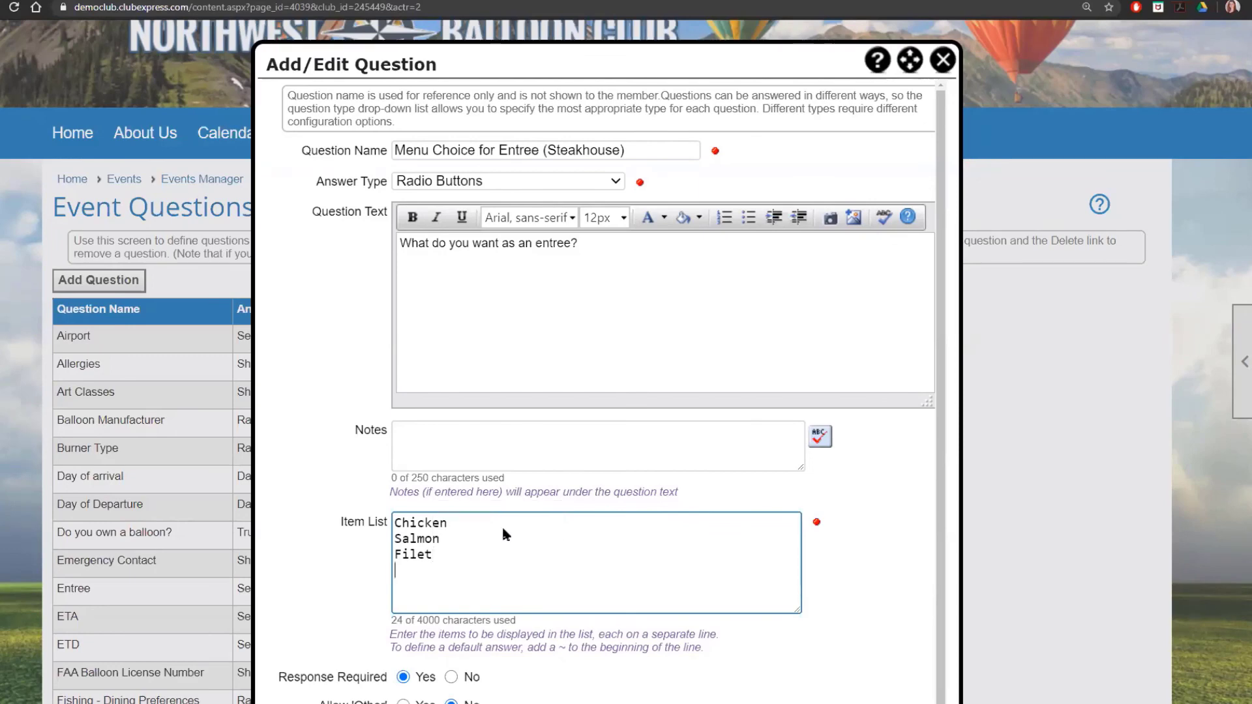
{"action": "type", "text": "Vegetarian"}
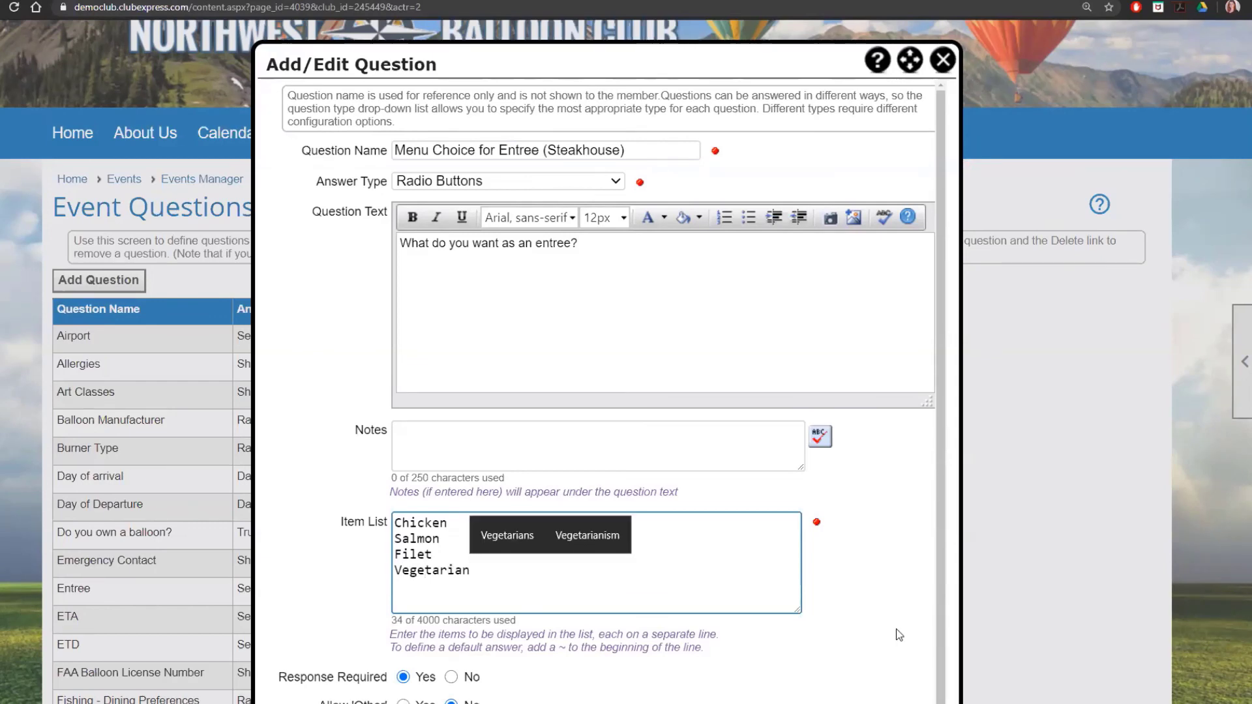
{"action": "scroll", "coordinate": [832, 604], "scroll_direction": "down", "scroll_amount": 1}
{"action": "scroll", "coordinate": [967, 546], "scroll_direction": "down", "scroll_amount": 3}
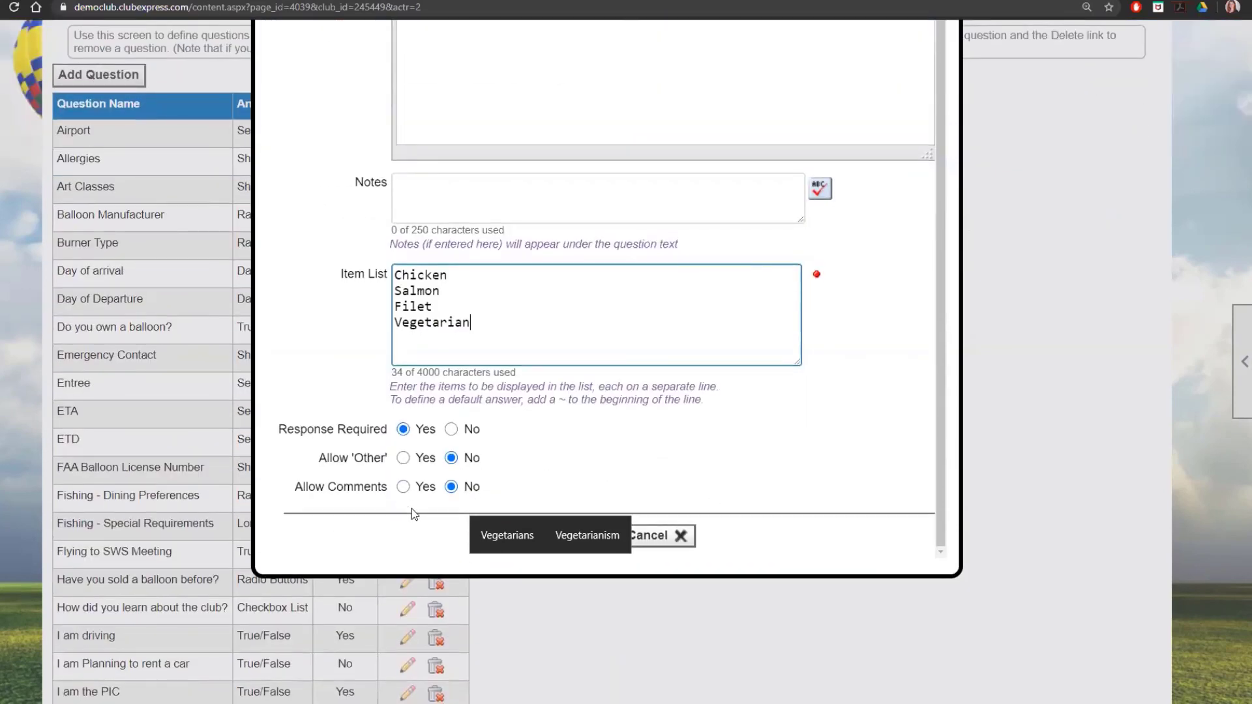
{"action": "left_click", "coordinate": [707, 512]}
{"action": "left_click", "coordinate": [583, 539]}
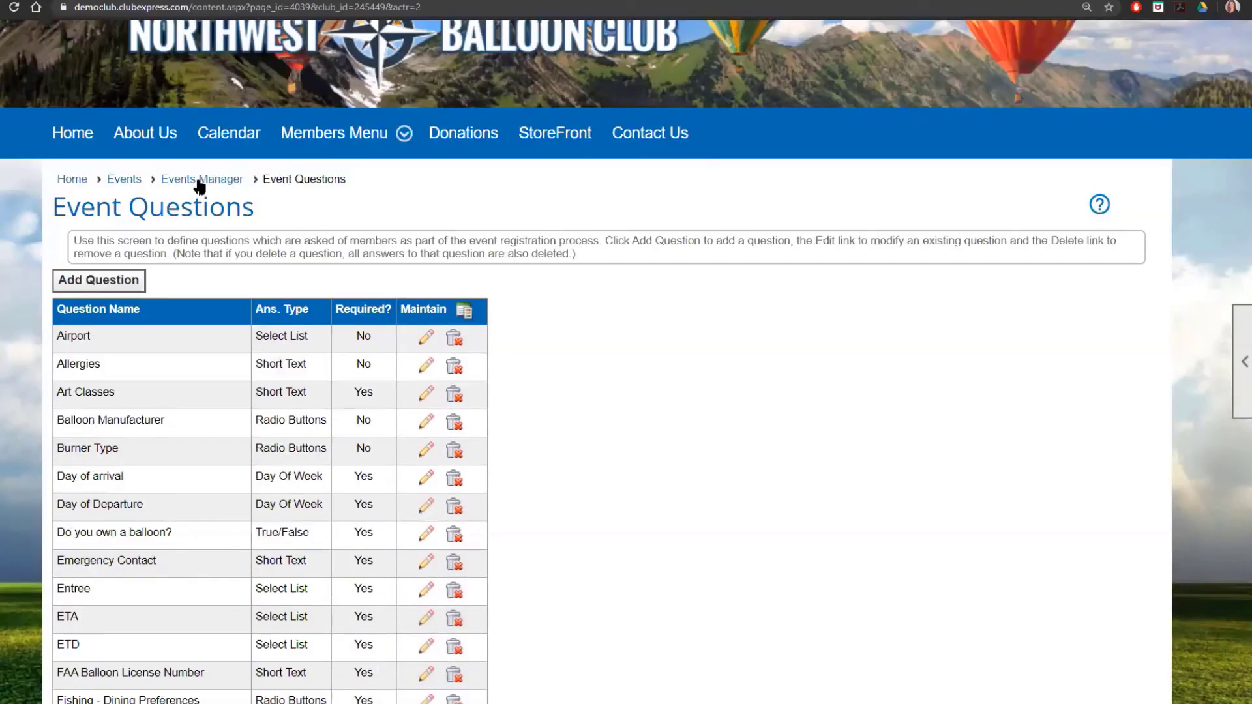
Step: Return to the NWBC Summer Safety Jamboree in the events manager and reach its activities and items
{"action": "left_click", "coordinate": [199, 180]}
{"action": "scroll", "coordinate": [1002, 496], "scroll_direction": "down", "scroll_amount": 8}
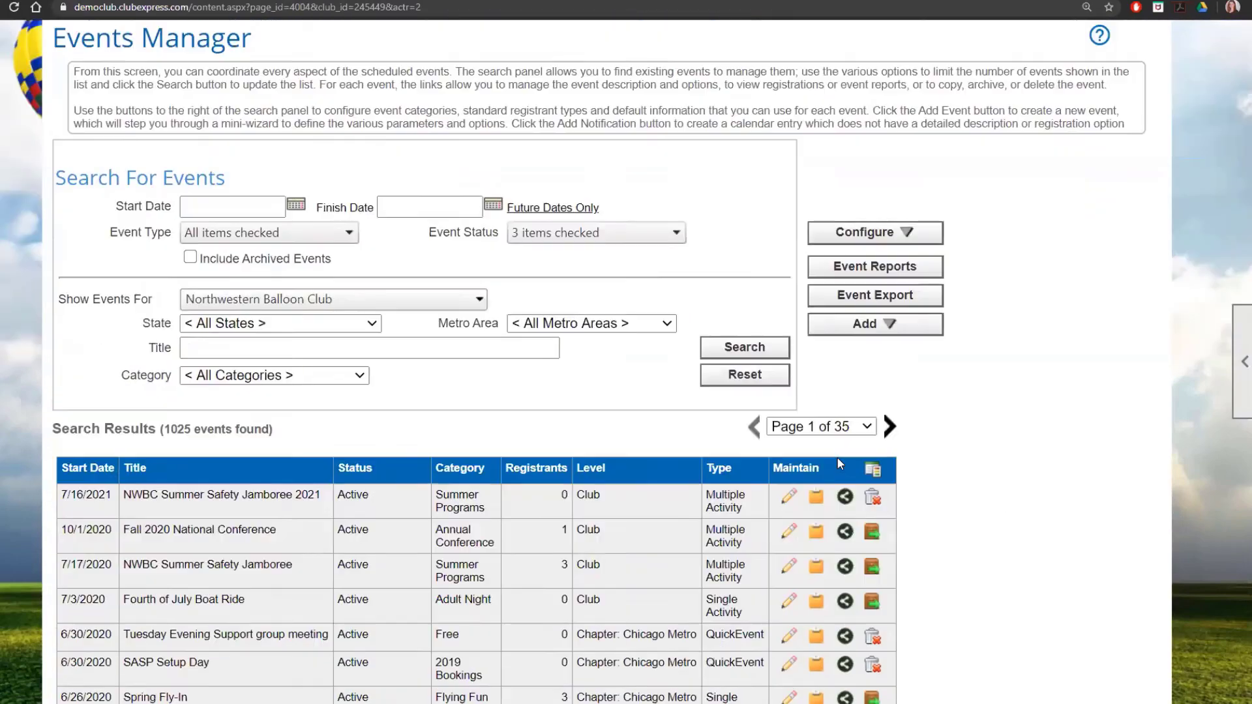
{"action": "left_click", "coordinate": [789, 394]}
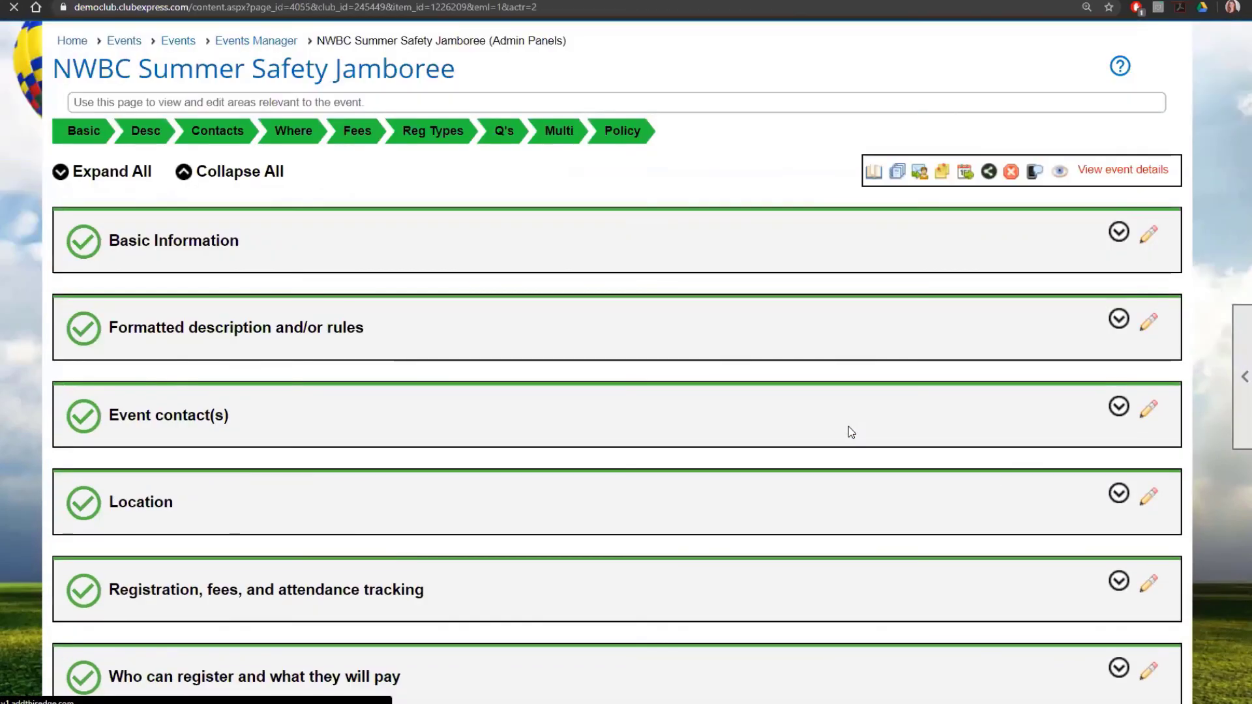
{"action": "scroll", "coordinate": [851, 433], "scroll_direction": "down", "scroll_amount": 2}
{"action": "left_click", "coordinate": [1147, 529]}
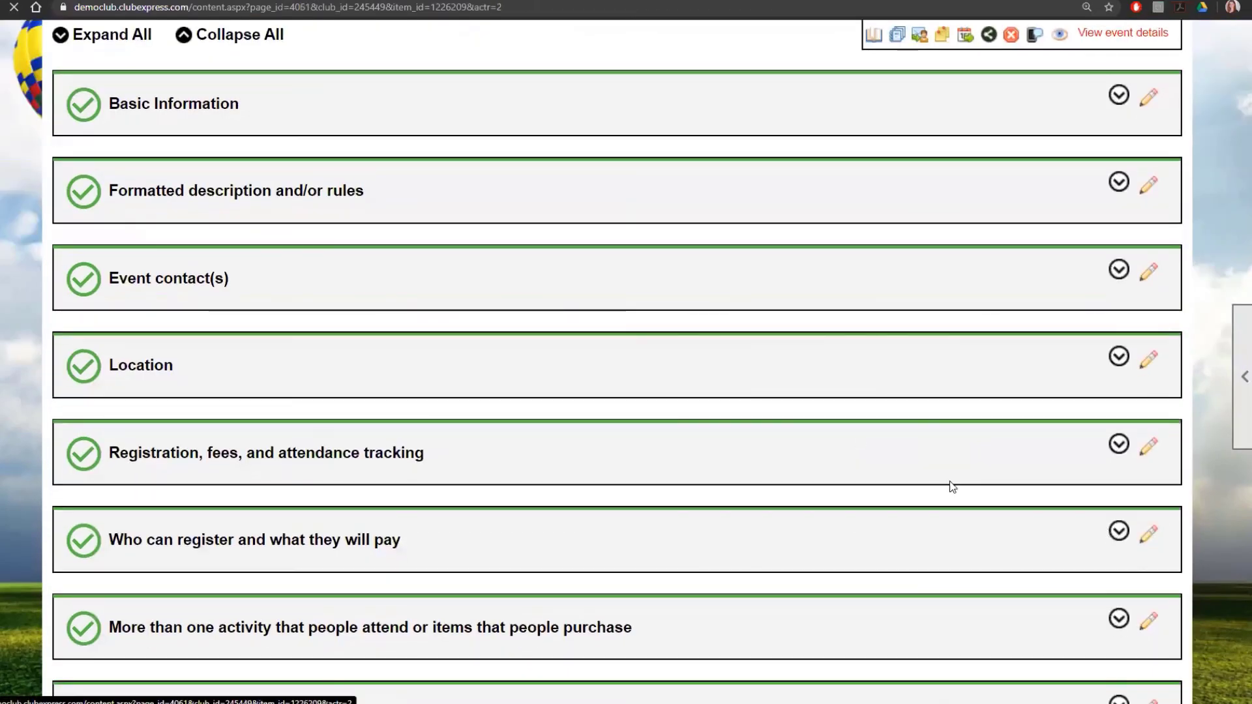
{"action": "scroll", "coordinate": [629, 423], "scroll_direction": "down", "scroll_amount": 5}
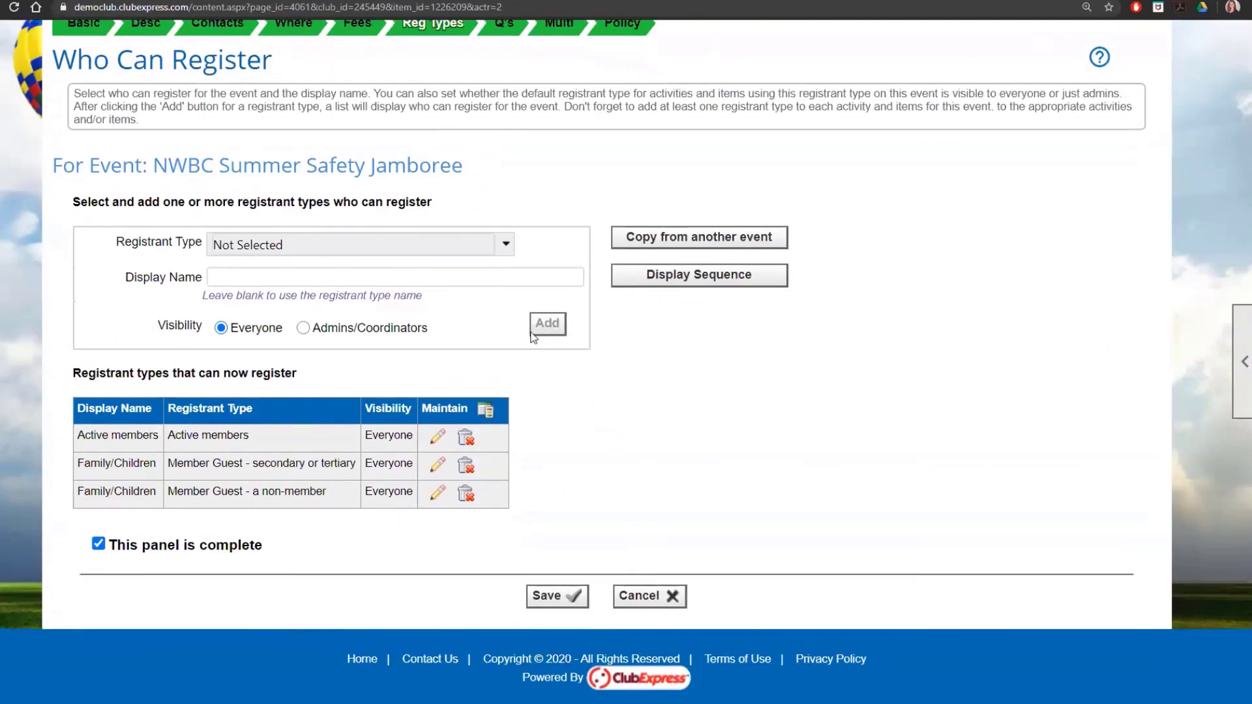
{"action": "scroll", "coordinate": [531, 336], "scroll_direction": "up", "scroll_amount": 3}
{"action": "left_click", "coordinate": [455, 230]}
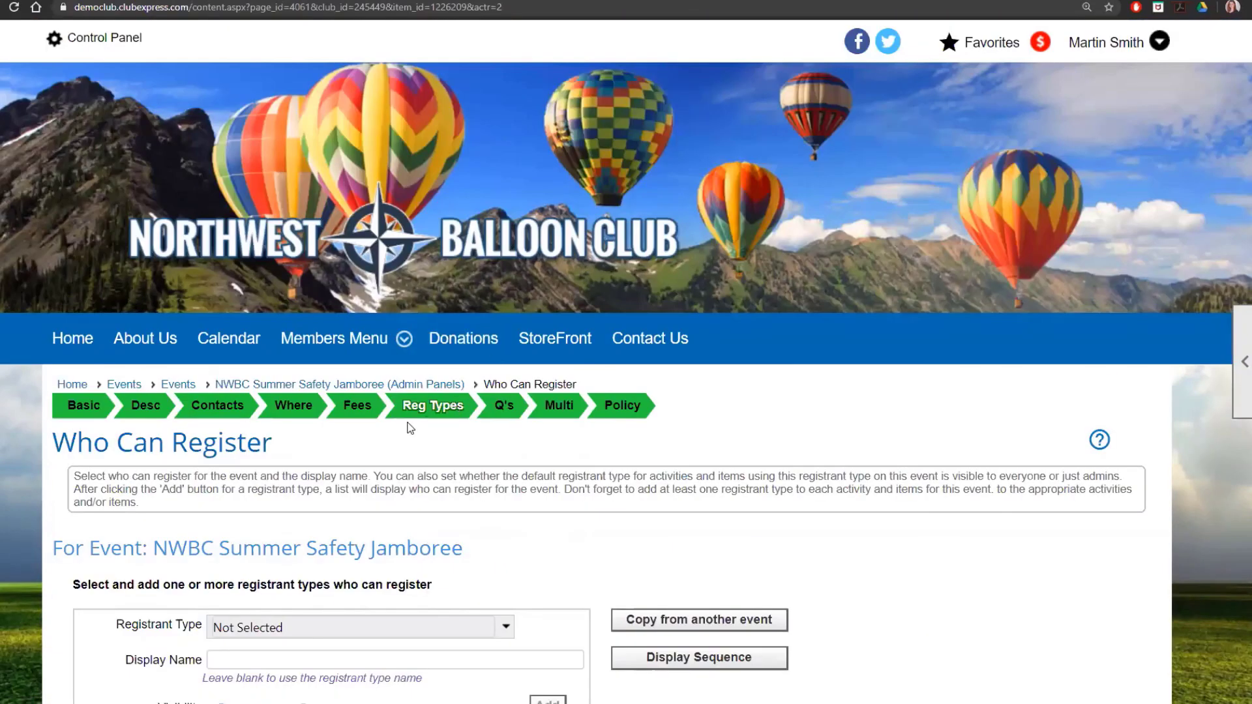
{"action": "left_click", "coordinate": [565, 415]}
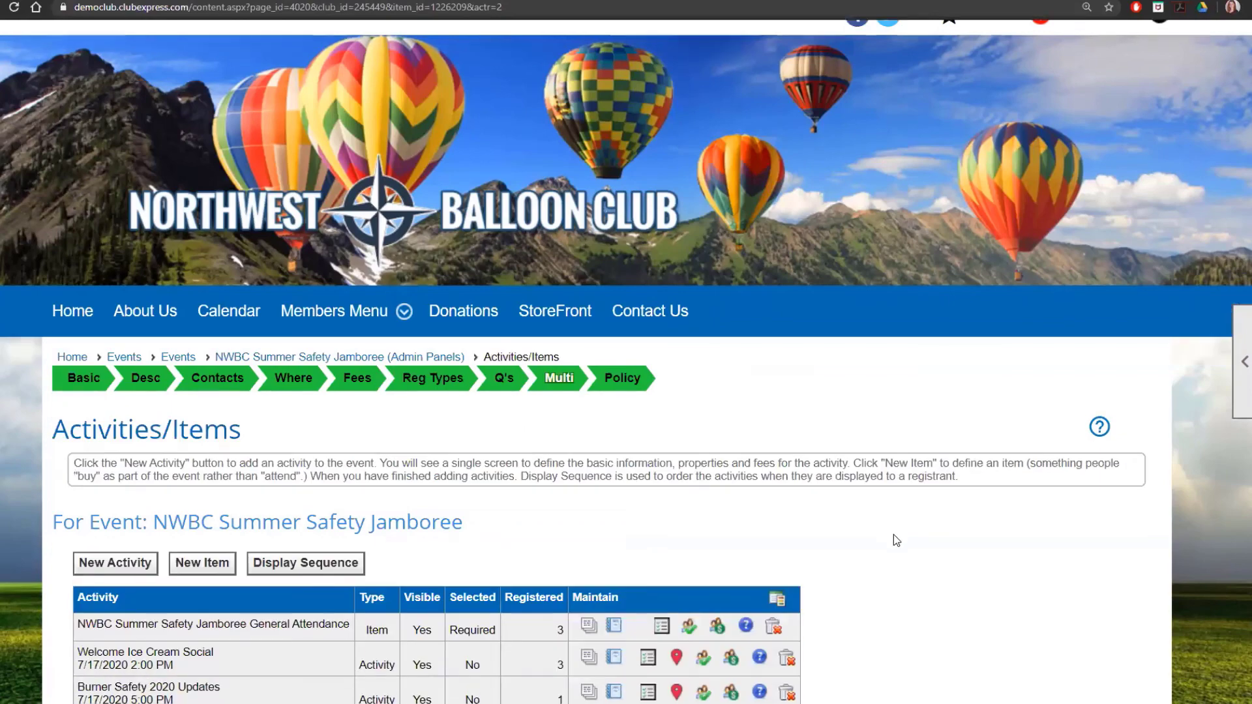
{"action": "scroll", "coordinate": [208, 470], "scroll_direction": "down", "scroll_amount": 5}
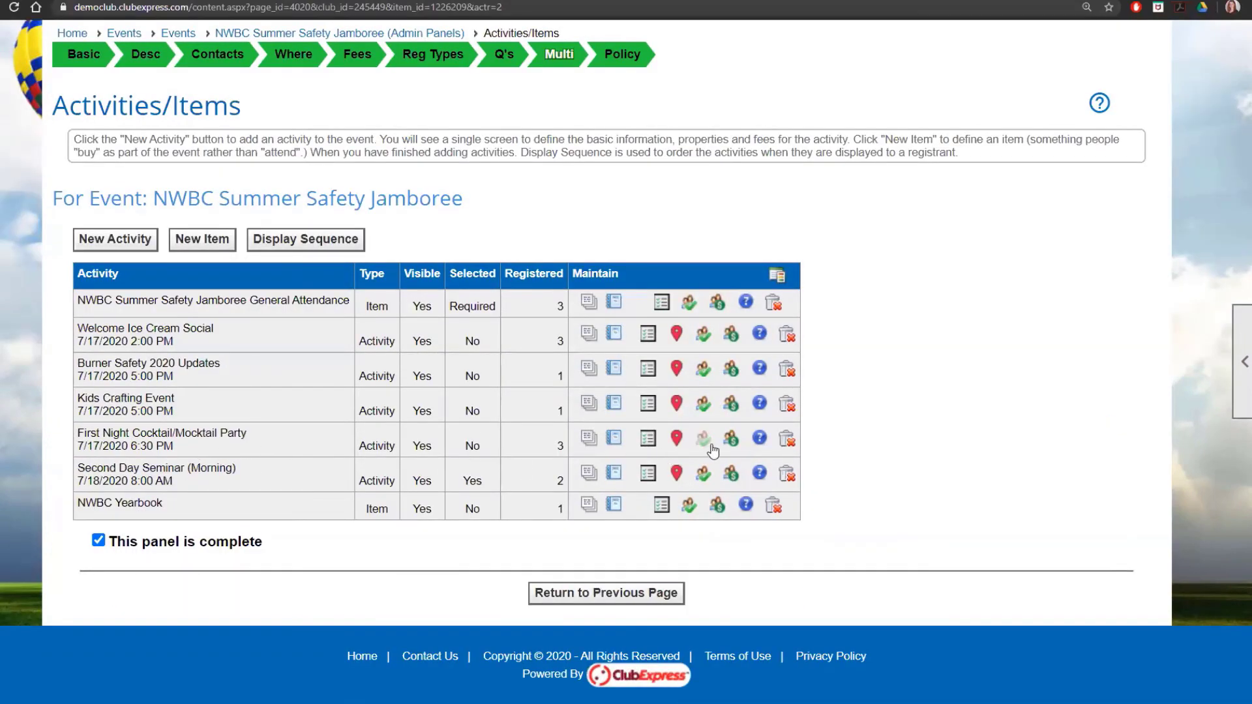
Step: Add the Menu Choice for Entree (Steakhouse) question to the First Night Cocktail/Mocktail Party
{"action": "left_click", "coordinate": [760, 444]}
{"action": "scroll", "coordinate": [127, 393], "scroll_direction": "down", "scroll_amount": 3}
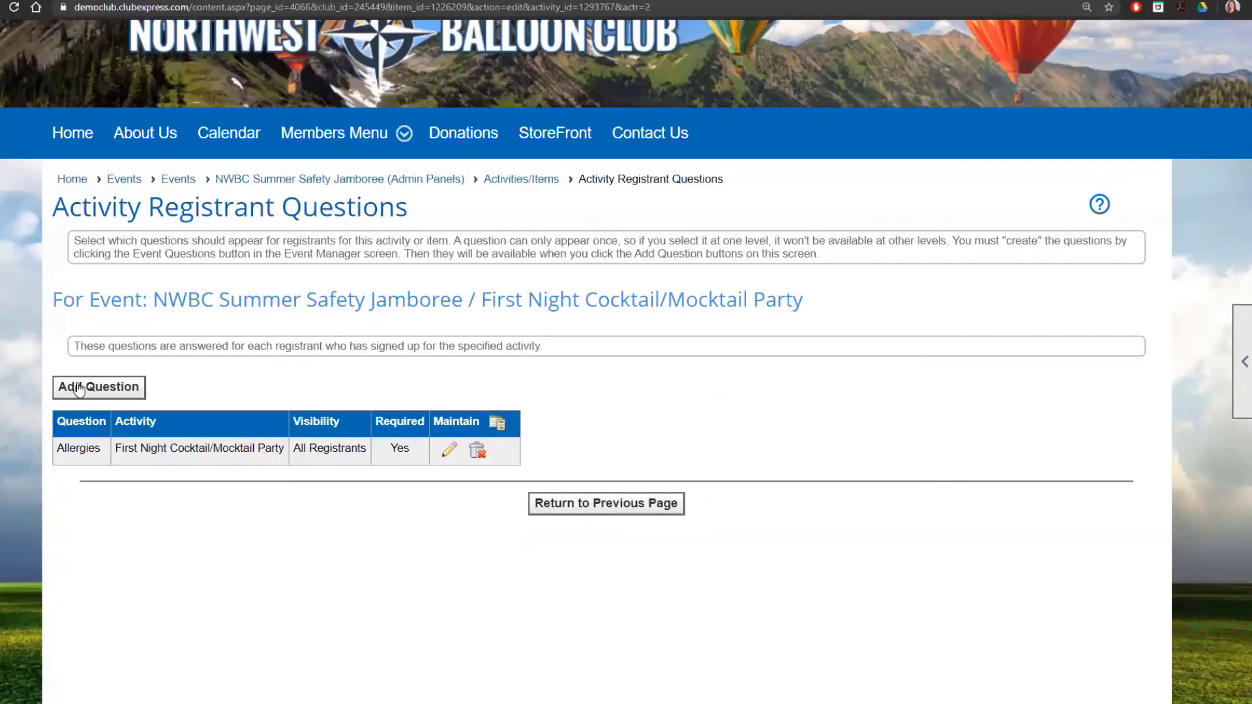
{"action": "left_click", "coordinate": [127, 393]}
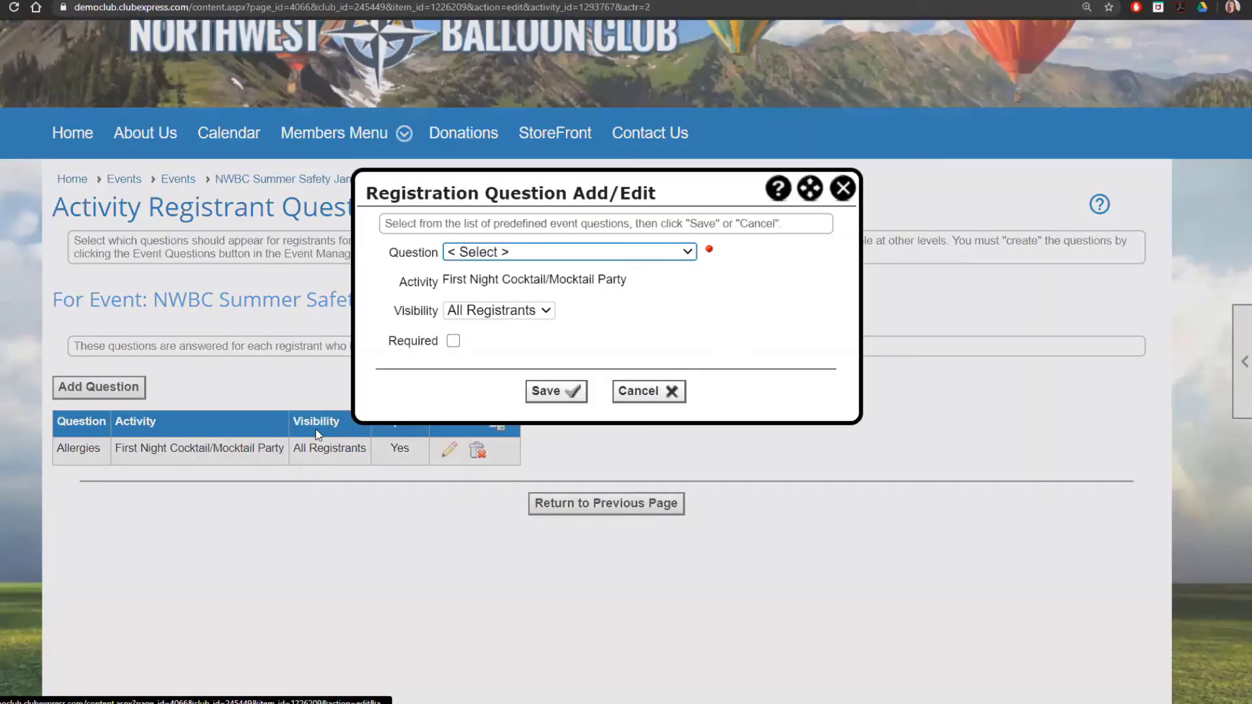
{"action": "left_click", "coordinate": [545, 250]}
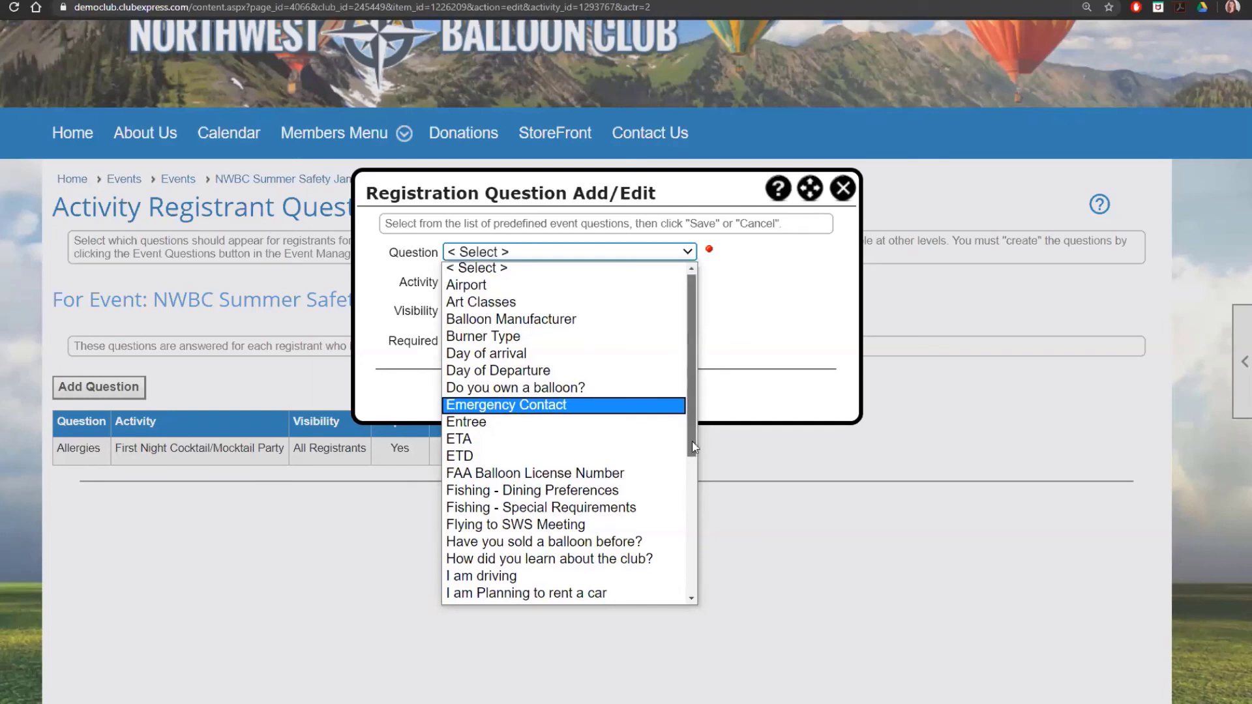
{"action": "left_click_drag", "start_coordinate": [692, 441], "coordinate": [693, 579]}
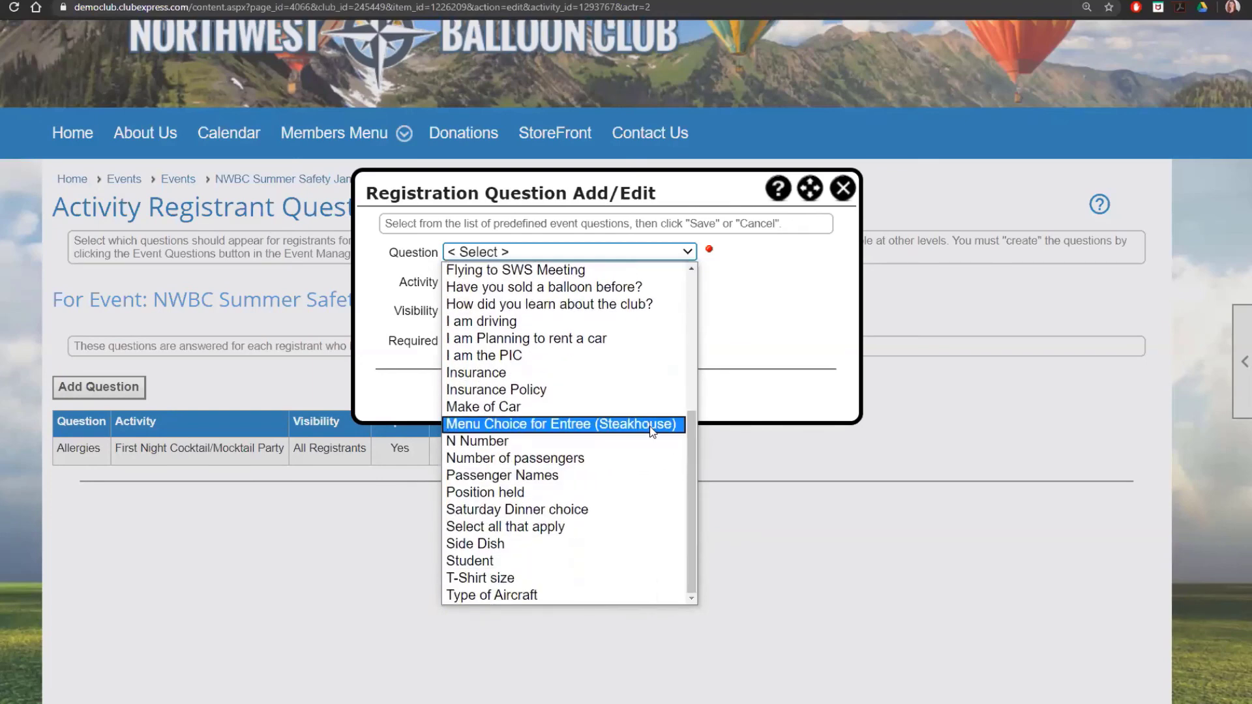
{"action": "left_click", "coordinate": [652, 425]}
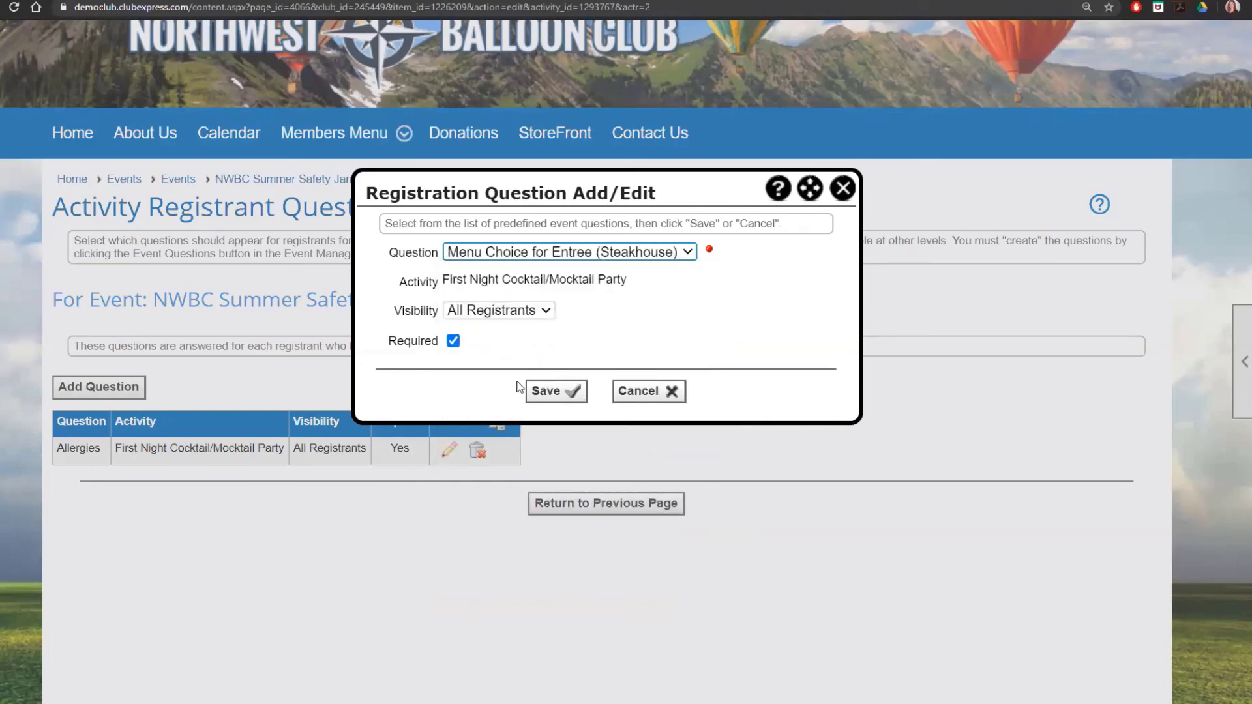
{"action": "left_click", "coordinate": [548, 391]}
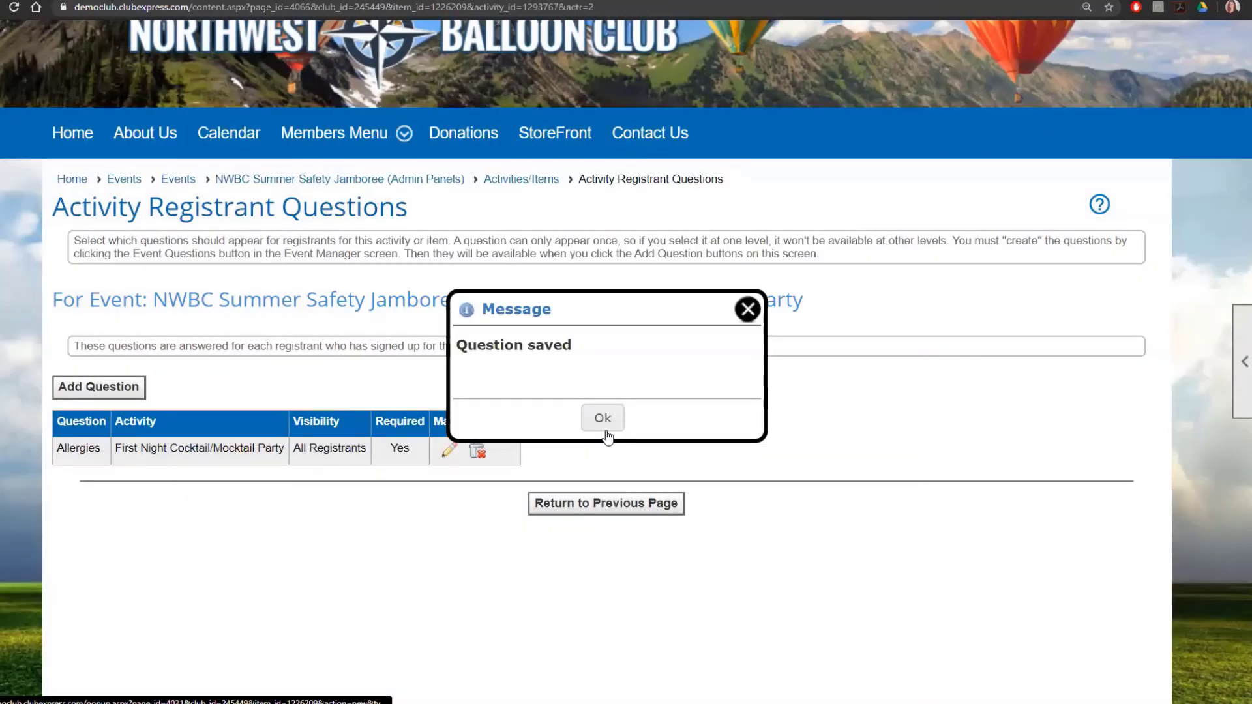
{"action": "left_click", "coordinate": [603, 418]}
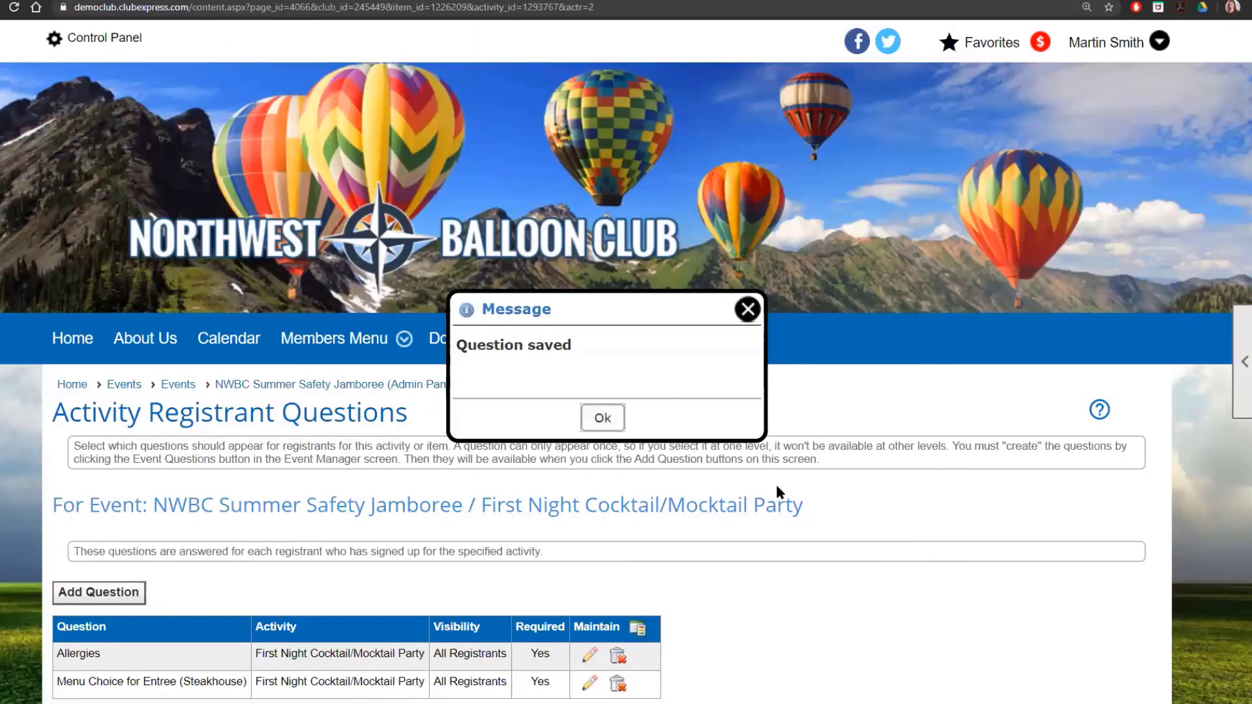